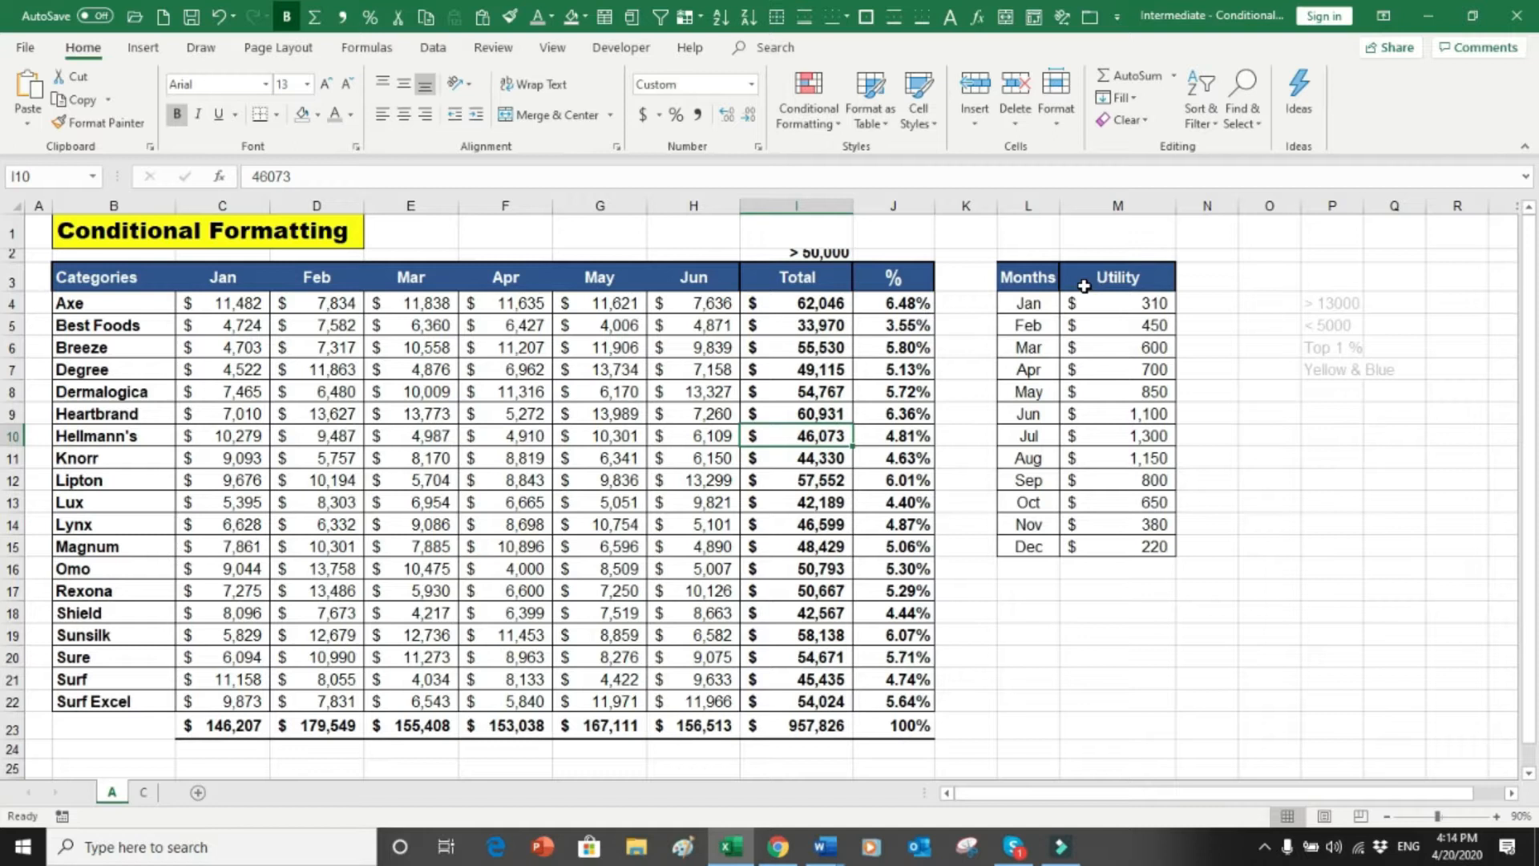
left_click(160, 298)
left_click_drag(161, 298, 131, 657)
left_click_drag(236, 288, 694, 637)
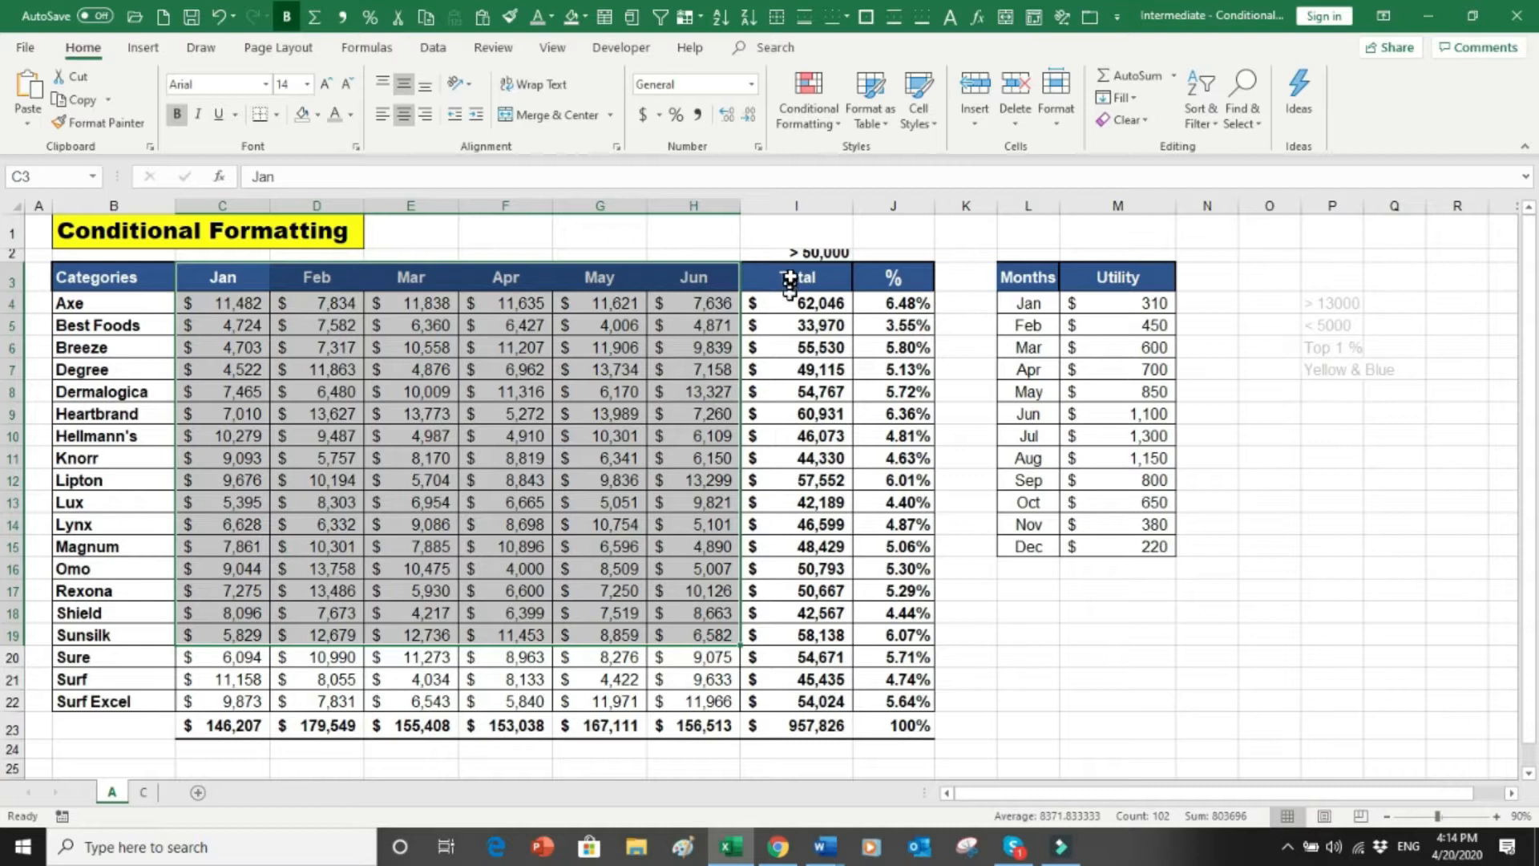
left_click_drag(789, 280, 850, 553)
left_click_drag(921, 285, 922, 473)
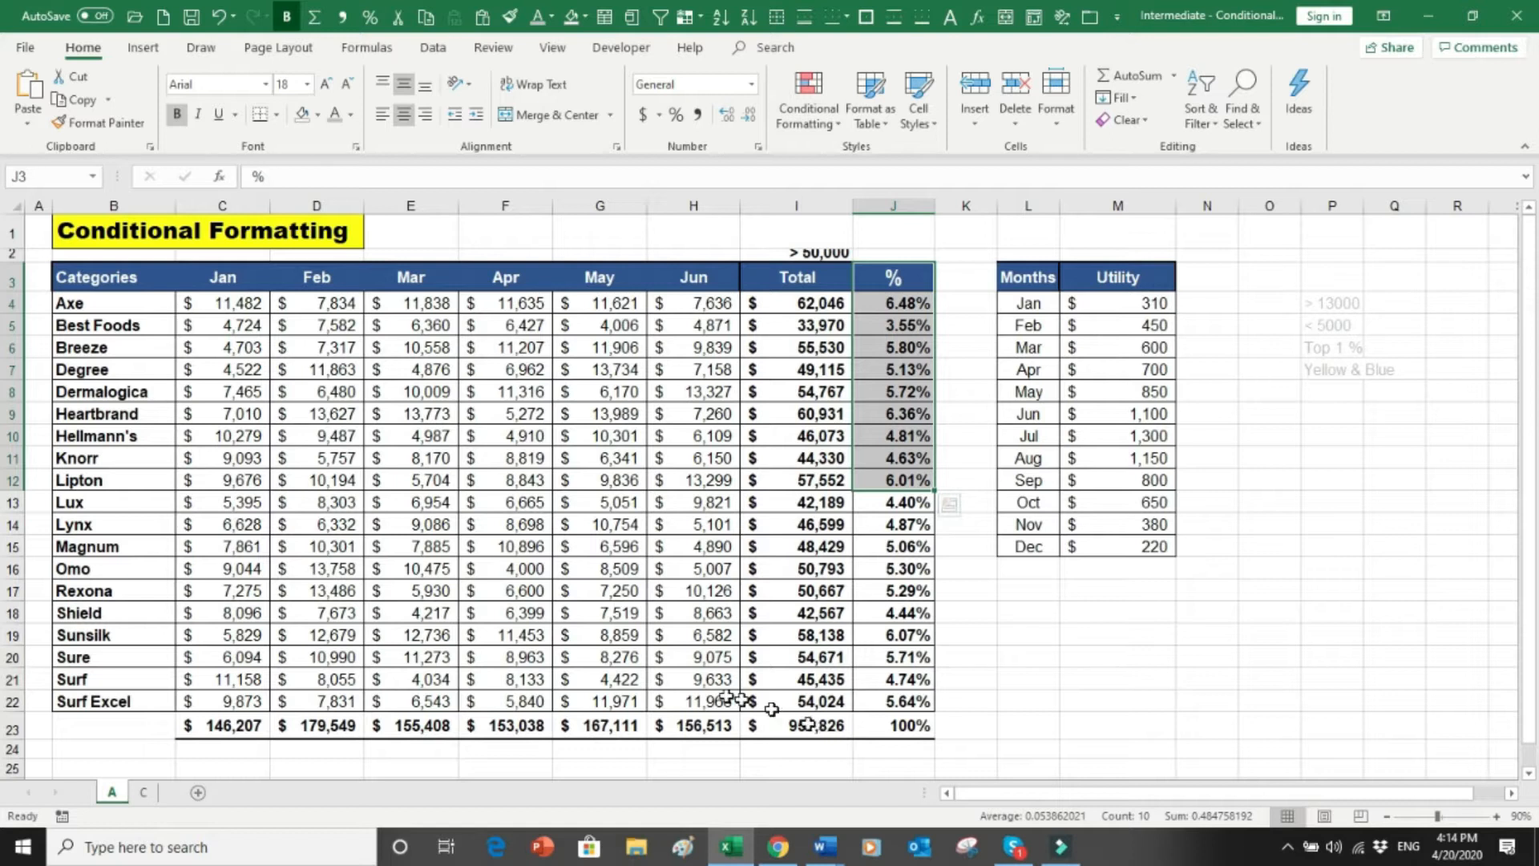
left_click(618, 638)
Step: Highlight monthly values in C4:H22 greater than 13000 with light red fill and dark red text, and undo the rule
left_click_drag(223, 312, 677, 710)
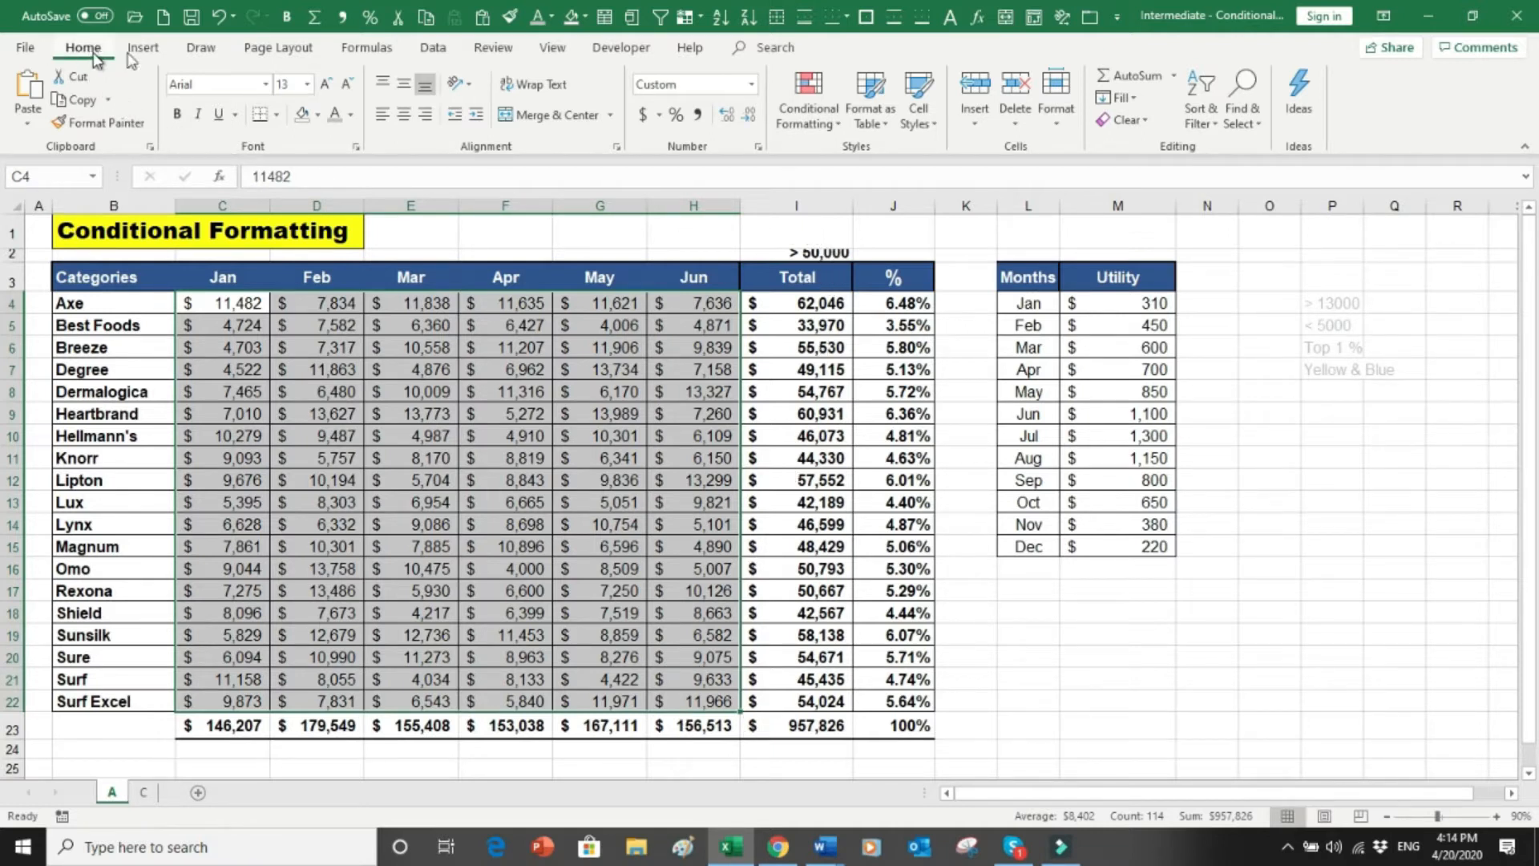
left_click(798, 88)
mouse_move(851, 167)
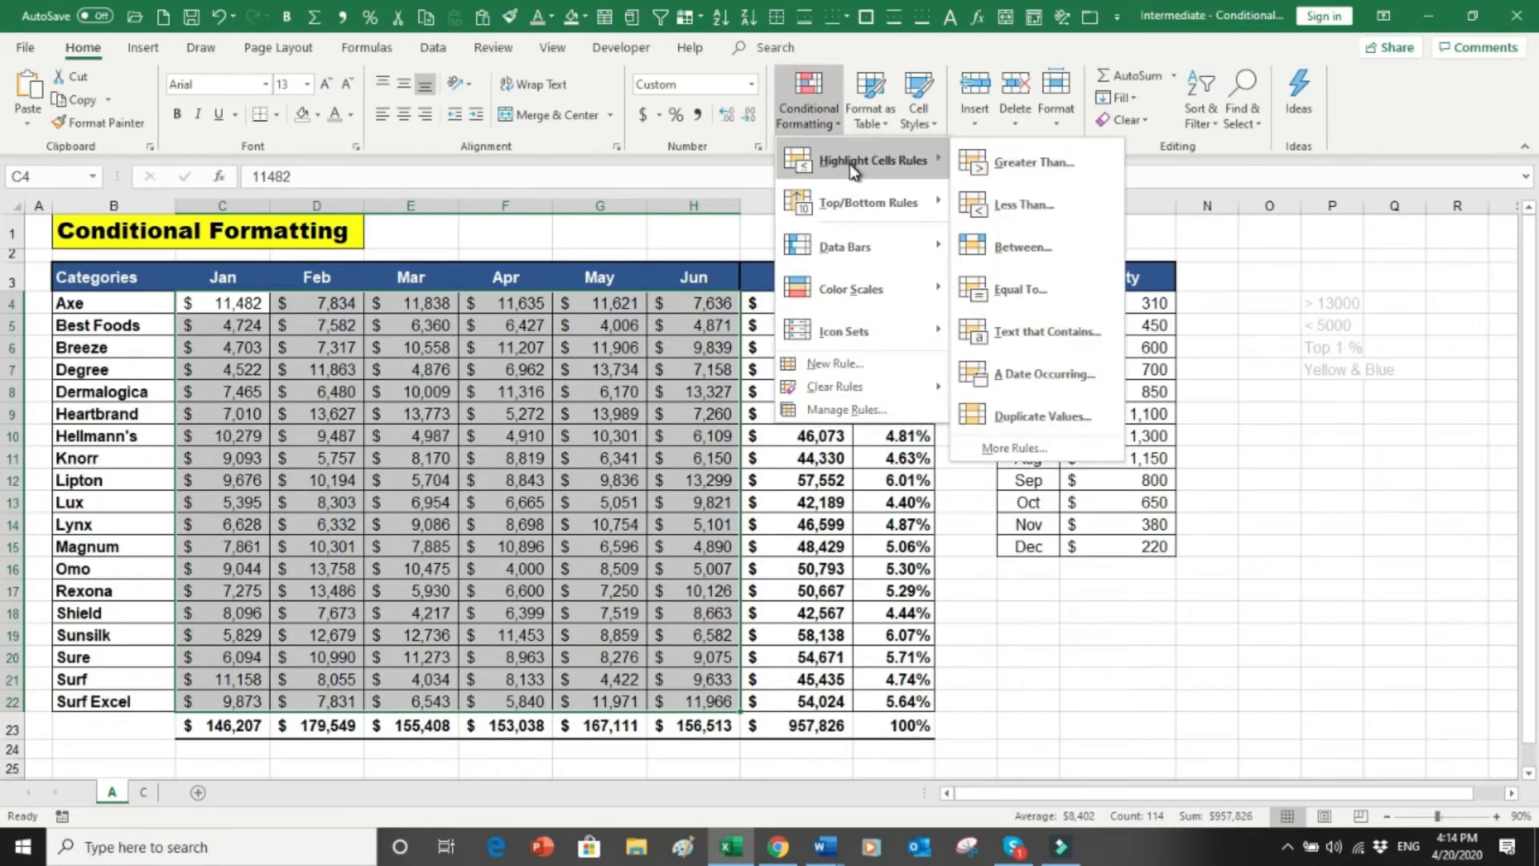
left_click(998, 160)
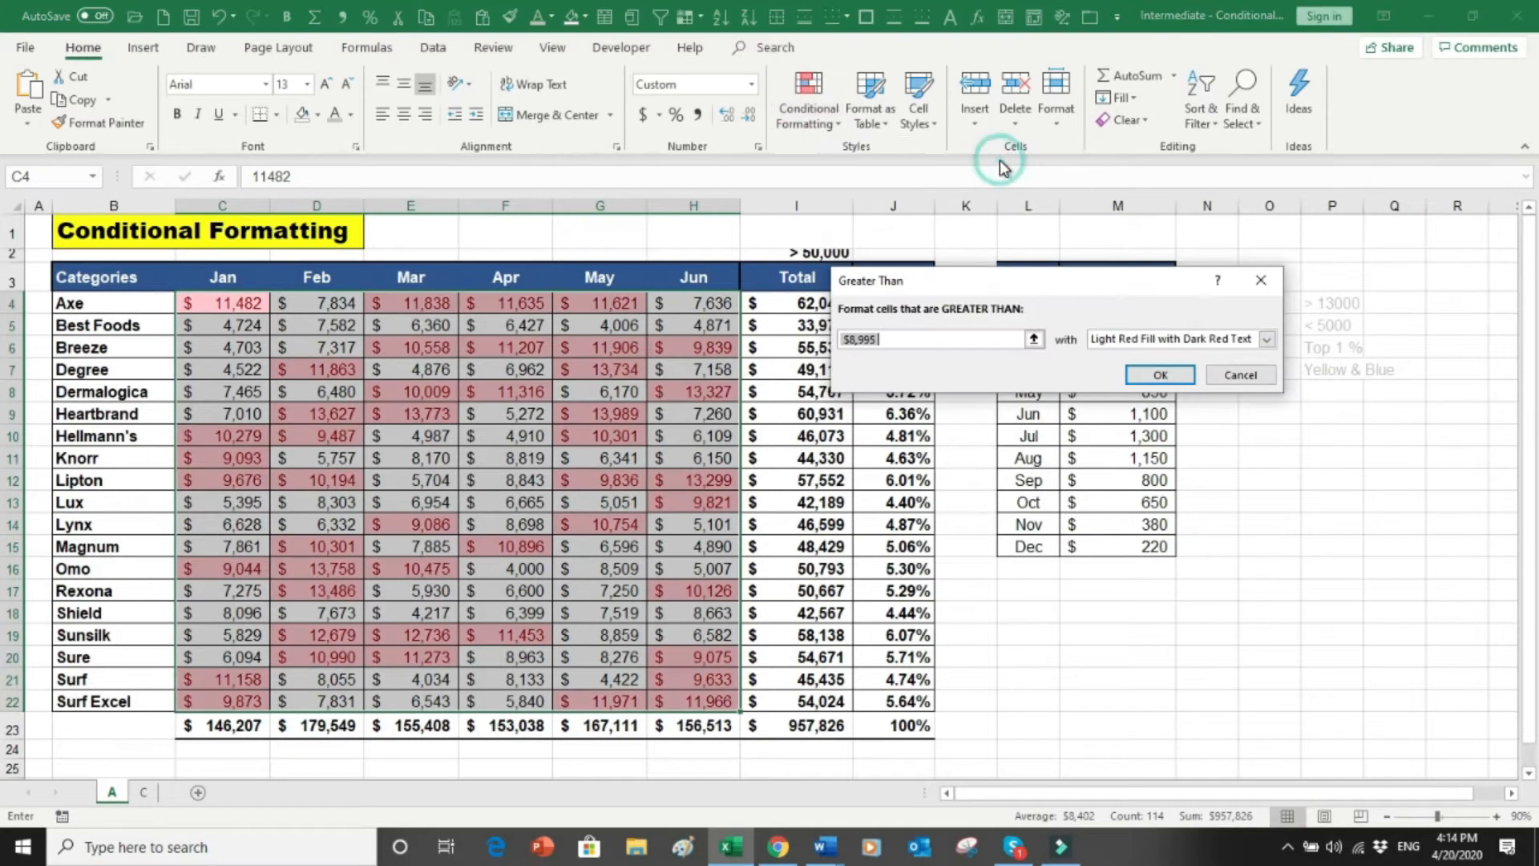
type("13000")
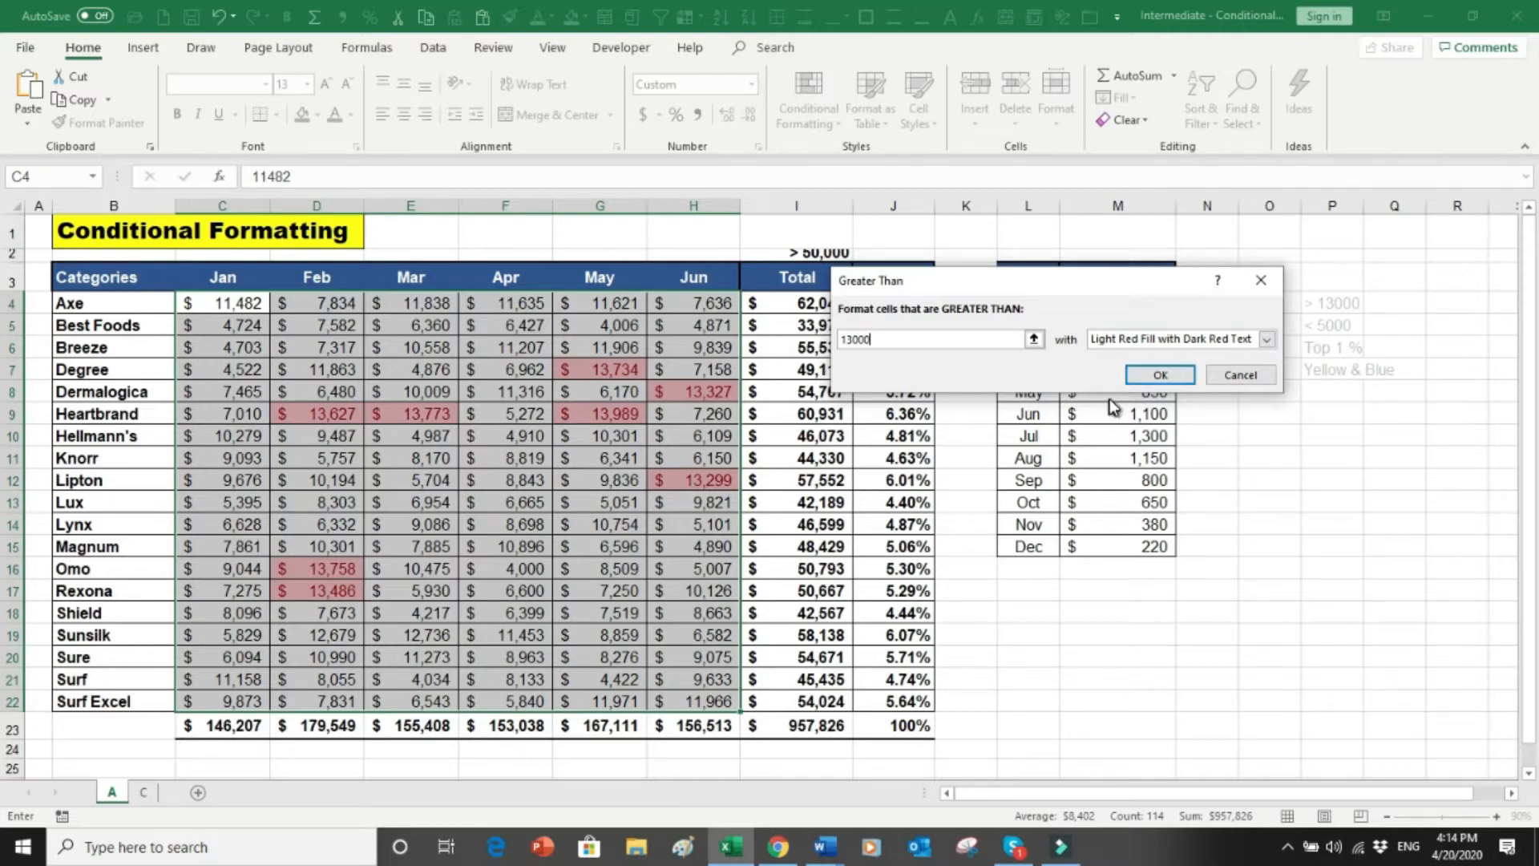
left_click(1149, 381)
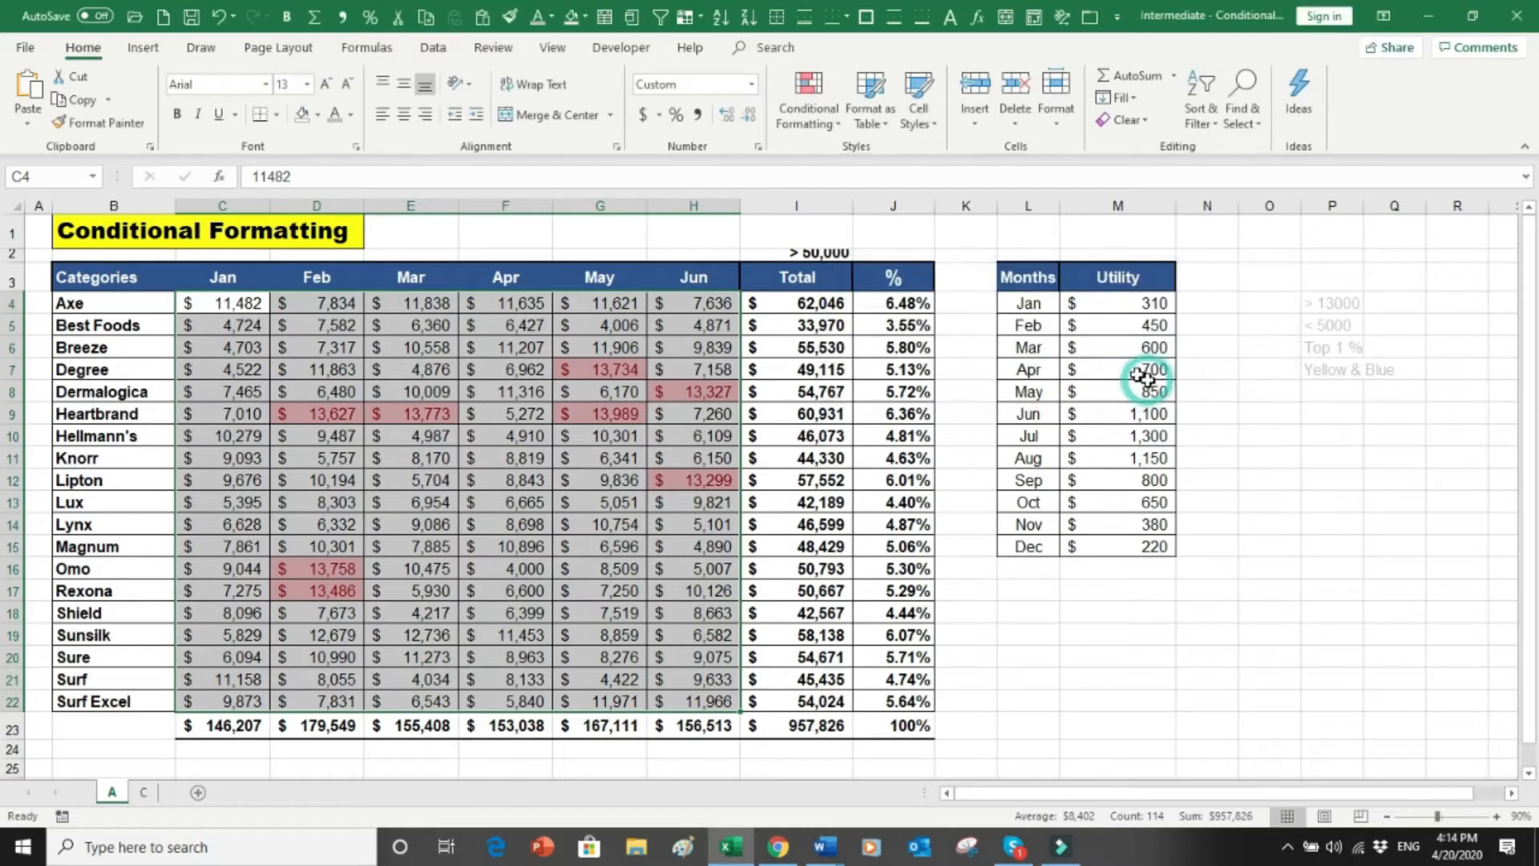
left_click(1031, 659)
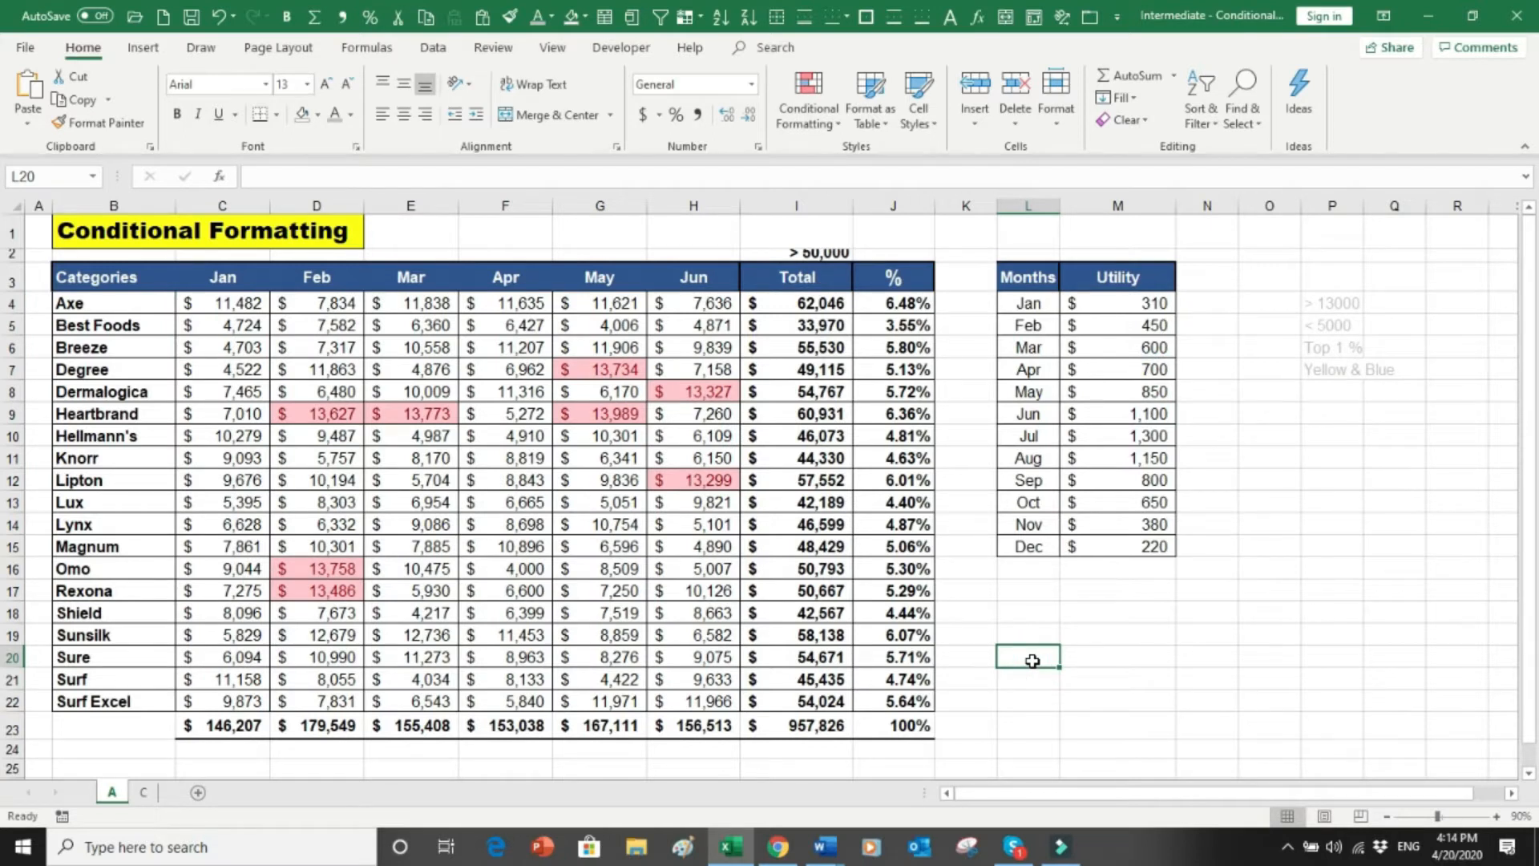
key("ctrl+z")
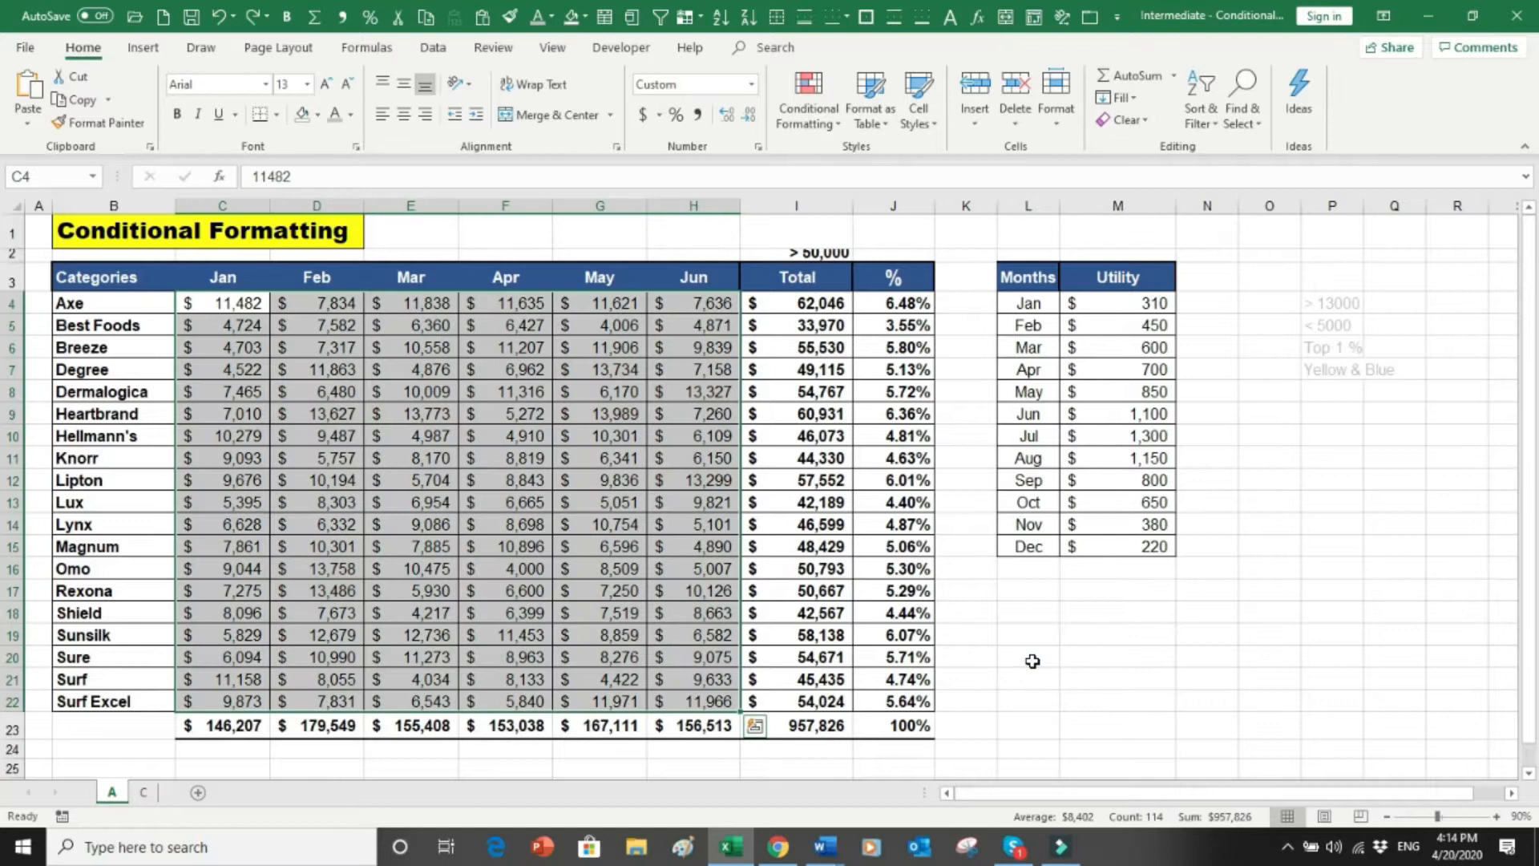
Step: Highlight monthly values in C4:H22 less than 5000 with green fill and dark green text, and undo the rule
left_click(817, 123)
mouse_move(839, 159)
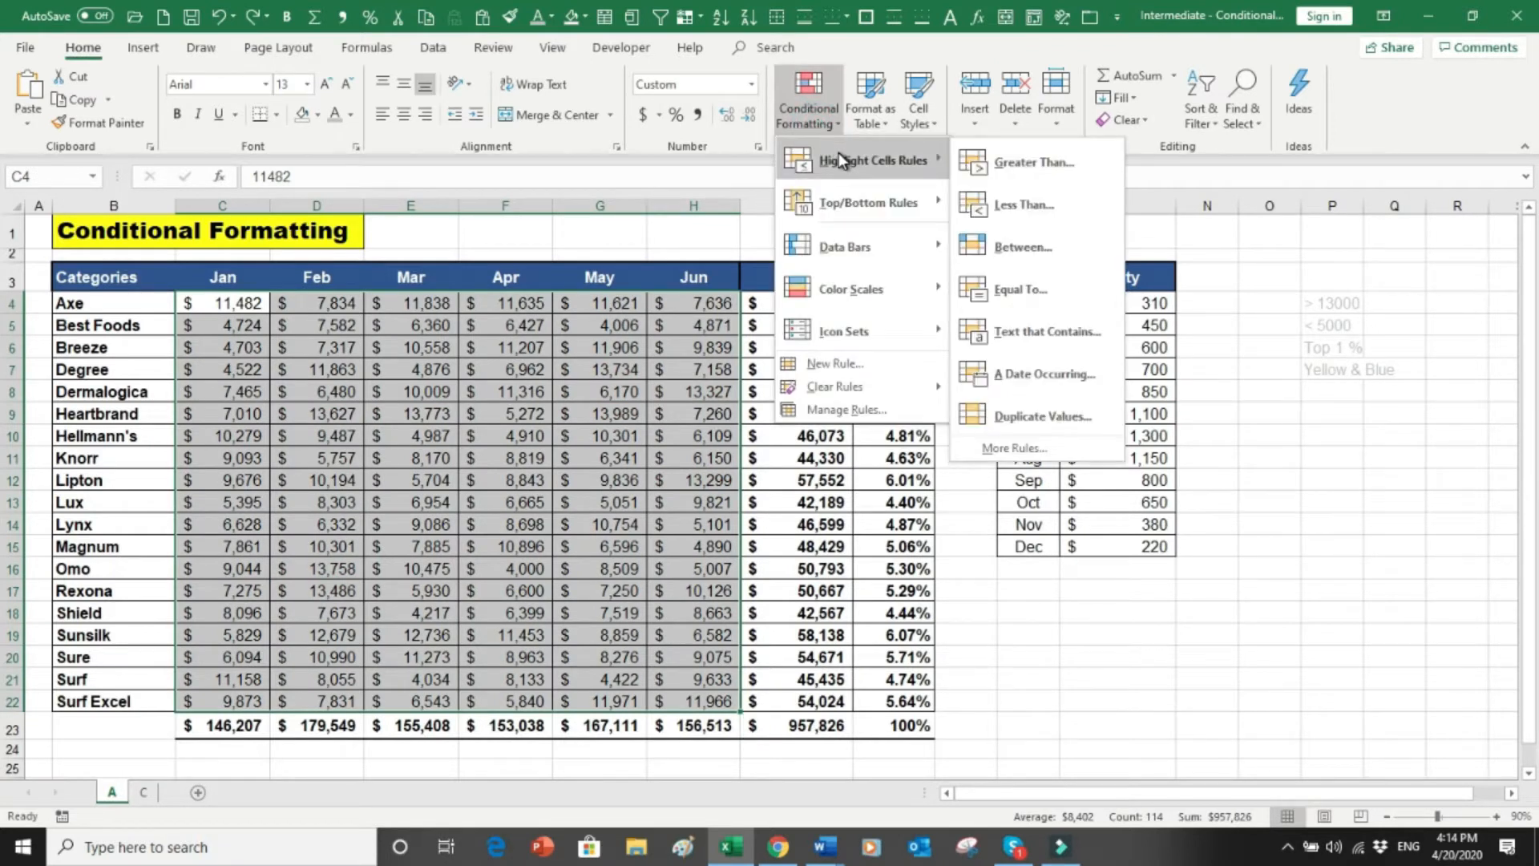
left_click(991, 192)
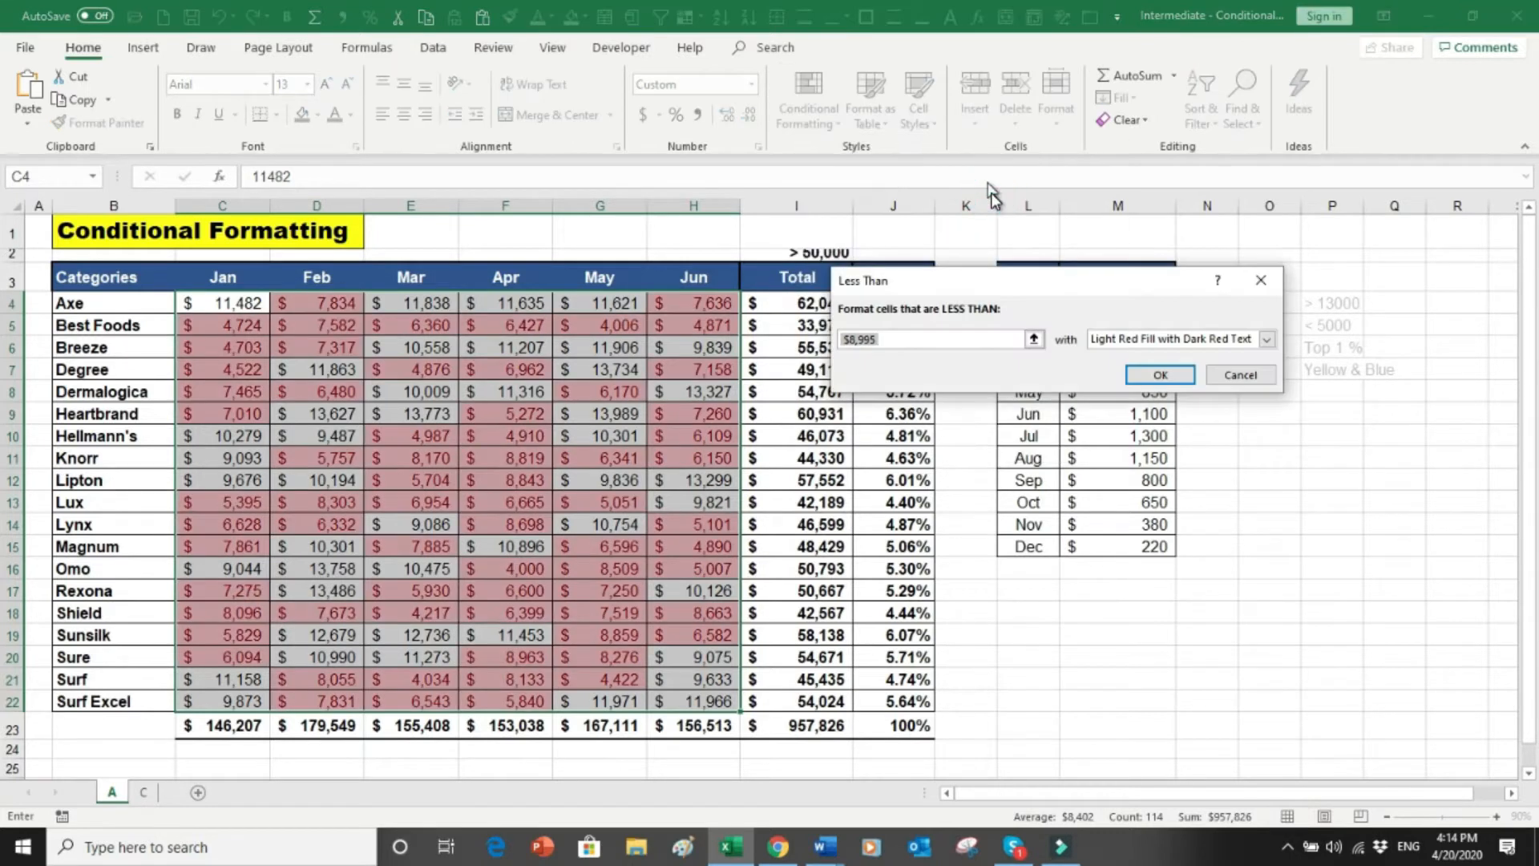
type("5000")
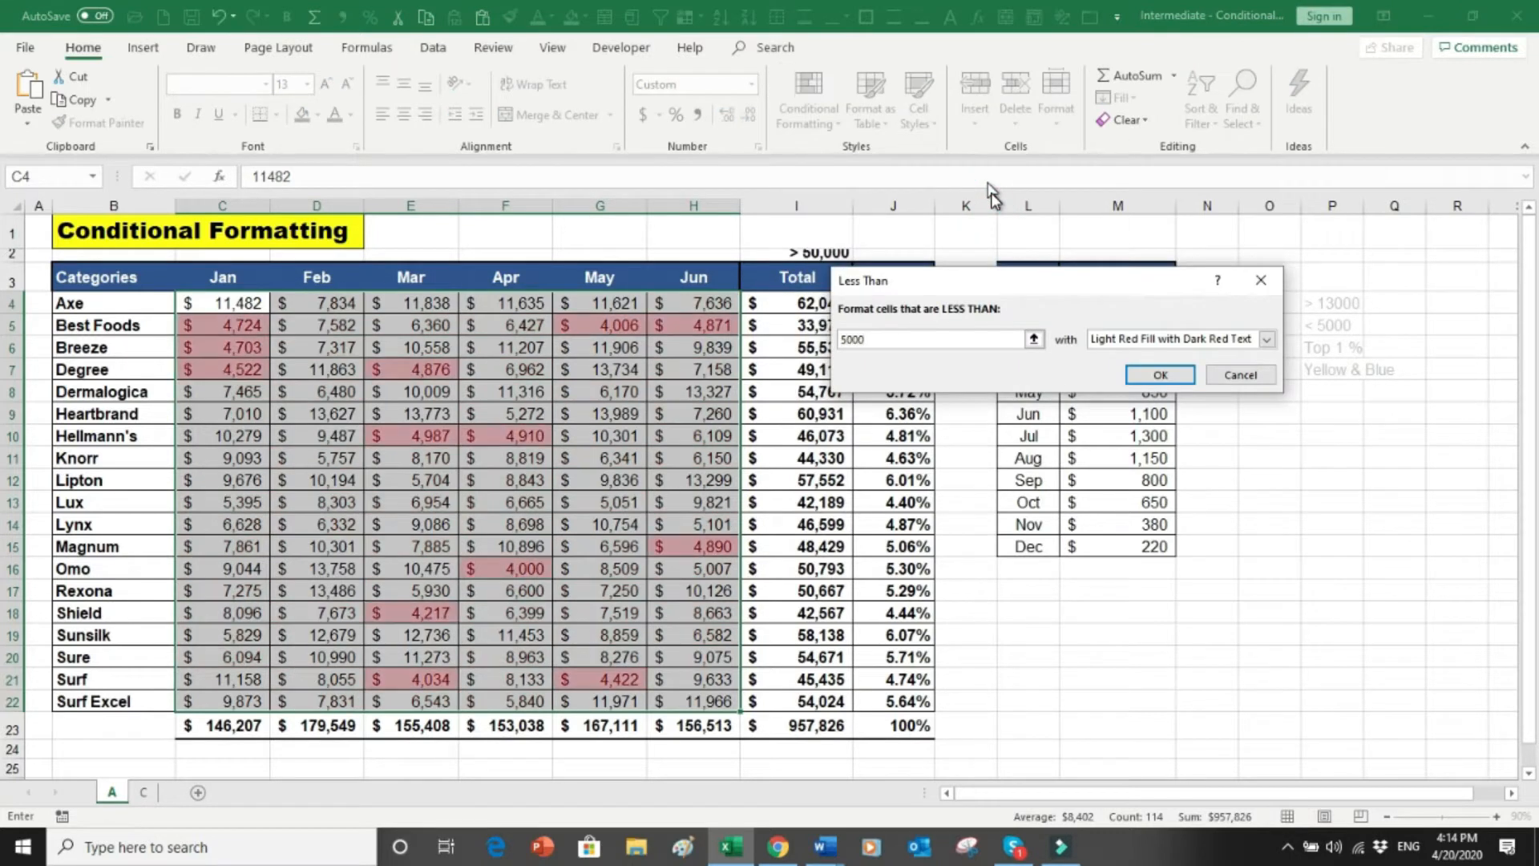
left_click(1215, 340)
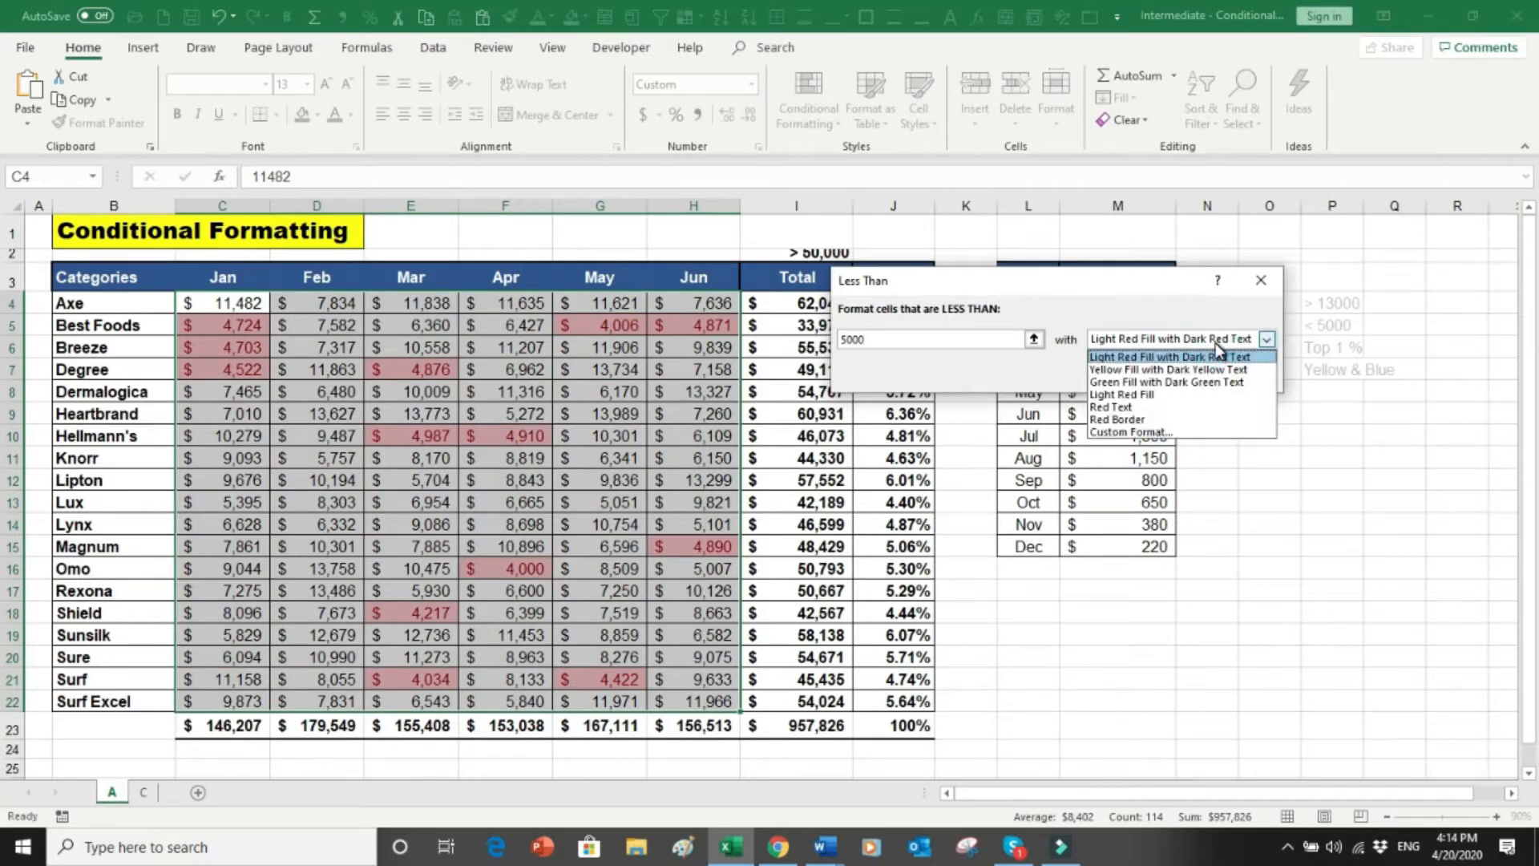
left_click(1164, 382)
left_click(1161, 377)
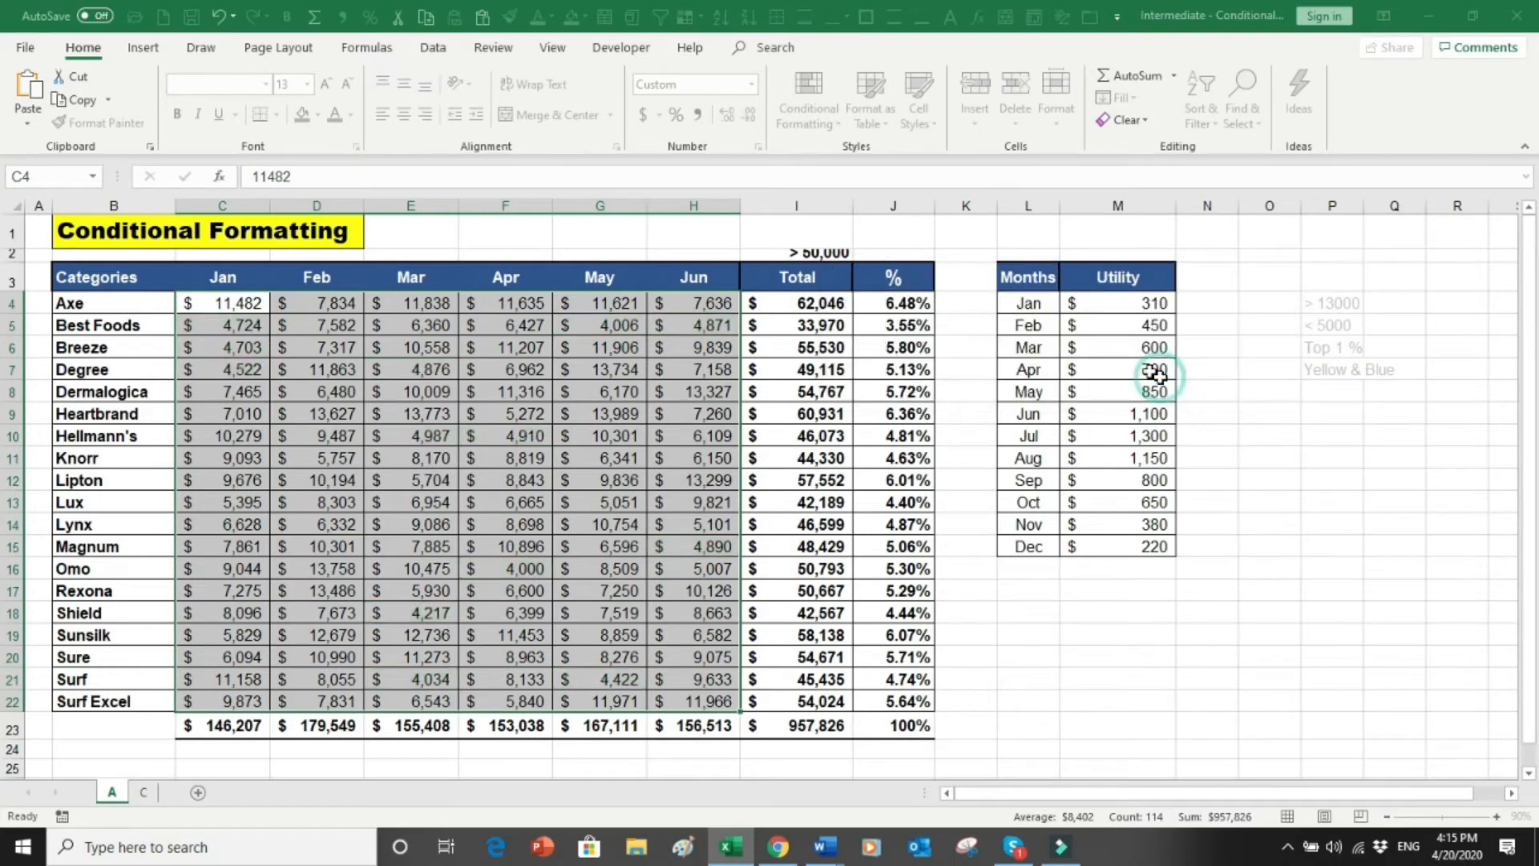
left_click(1070, 685)
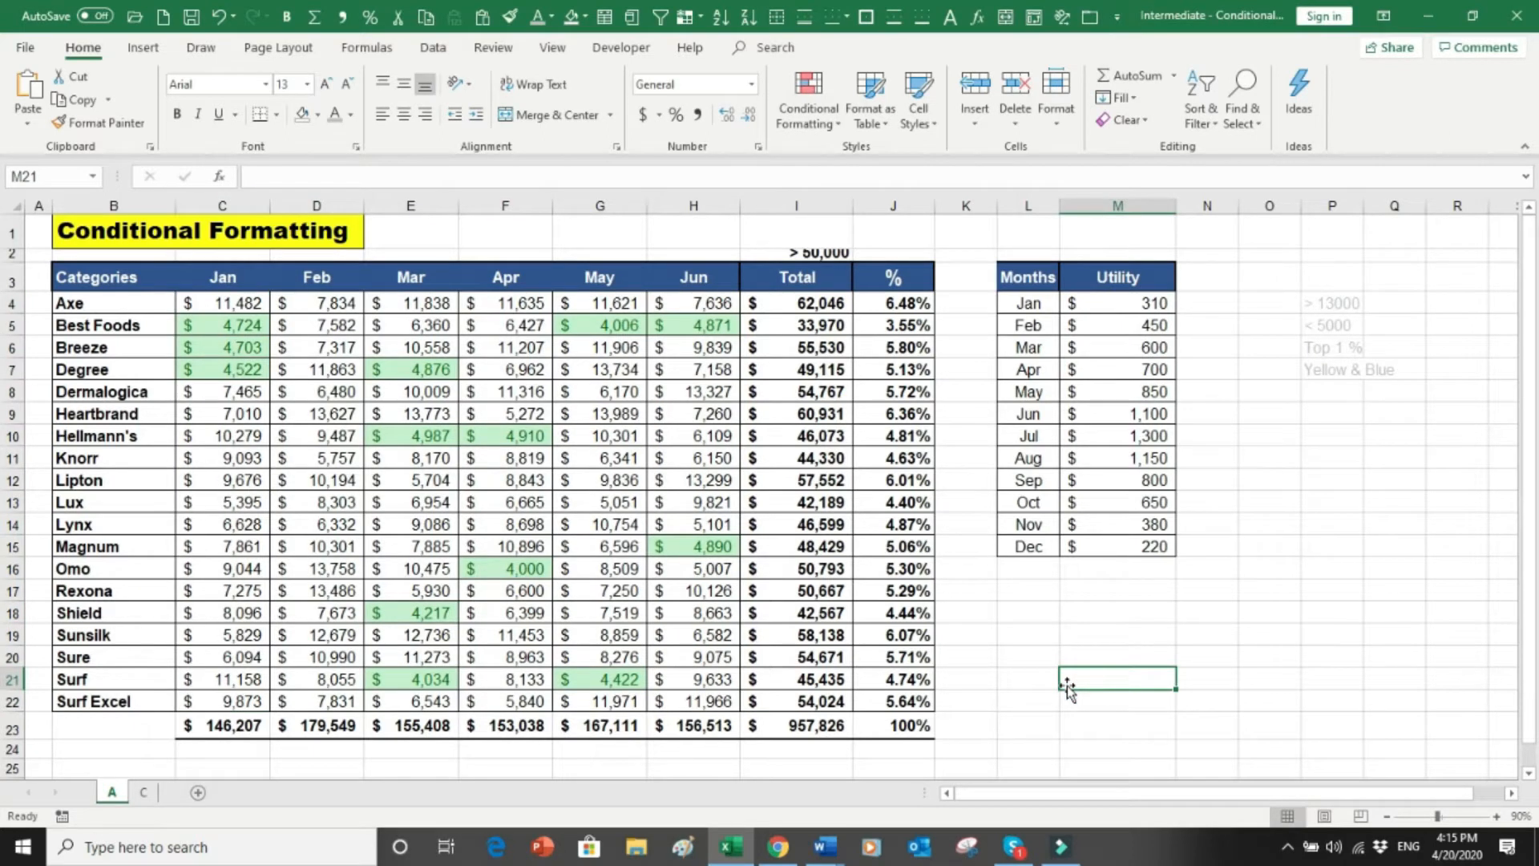
key("ctrl+z")
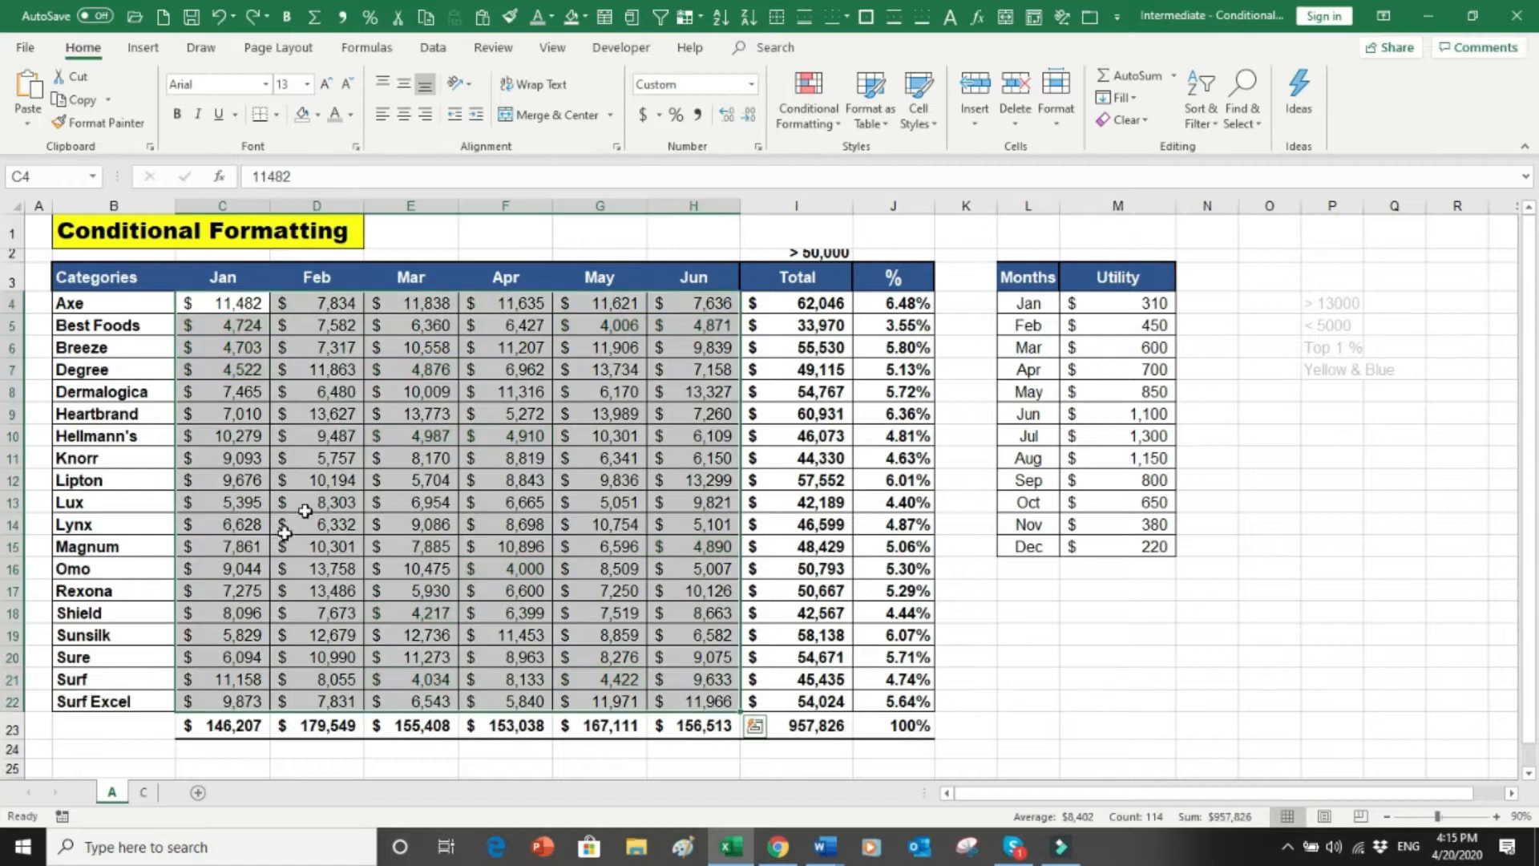
Step: Preview a Greater Than rule on the monthly values with a custom format of bold font and orange fill, and cancel it
left_click(832, 125)
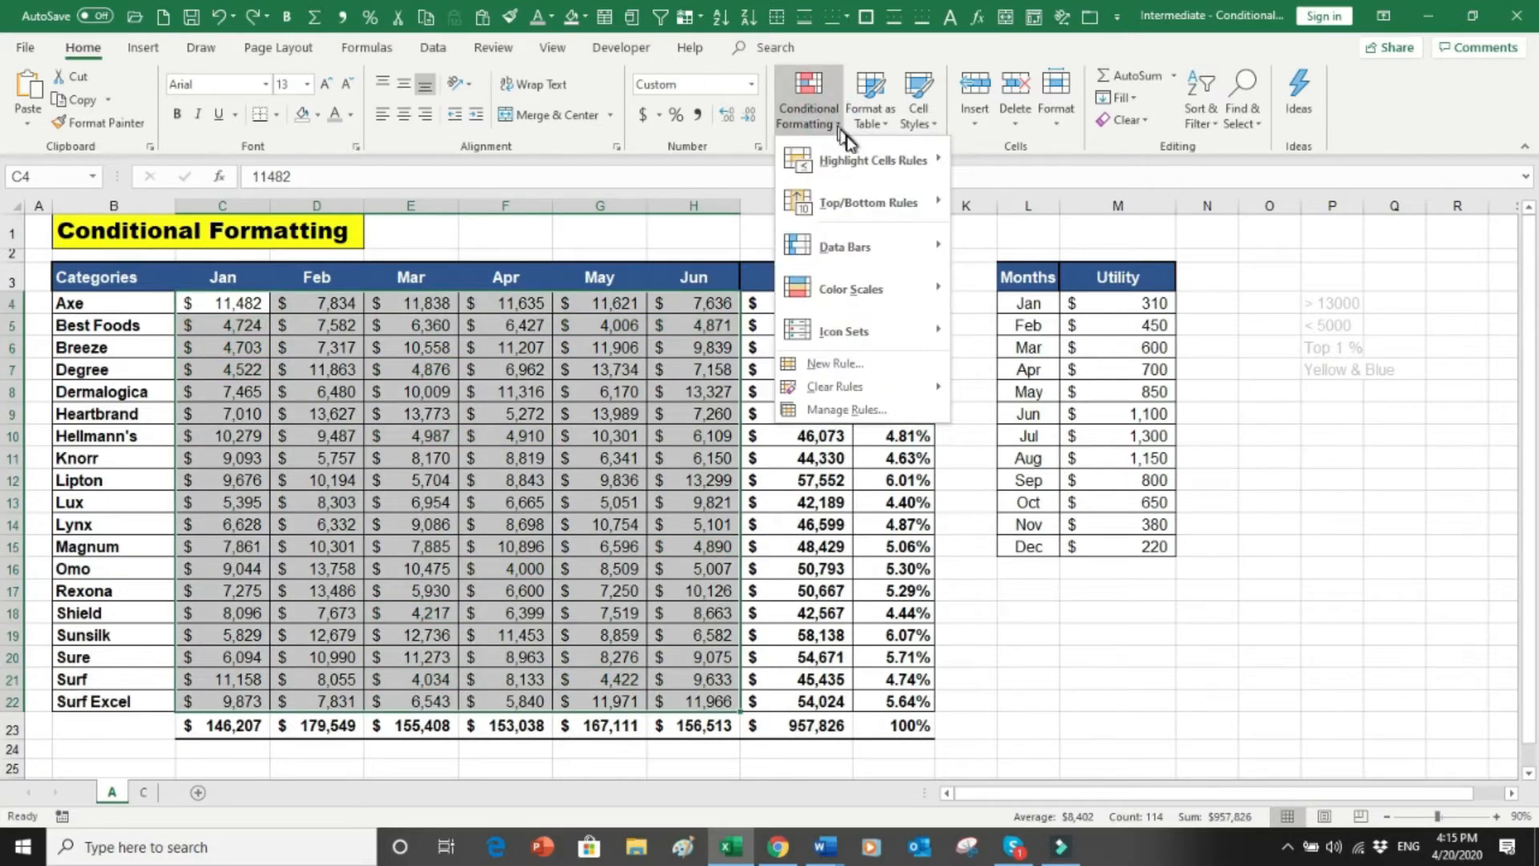
mouse_move(853, 159)
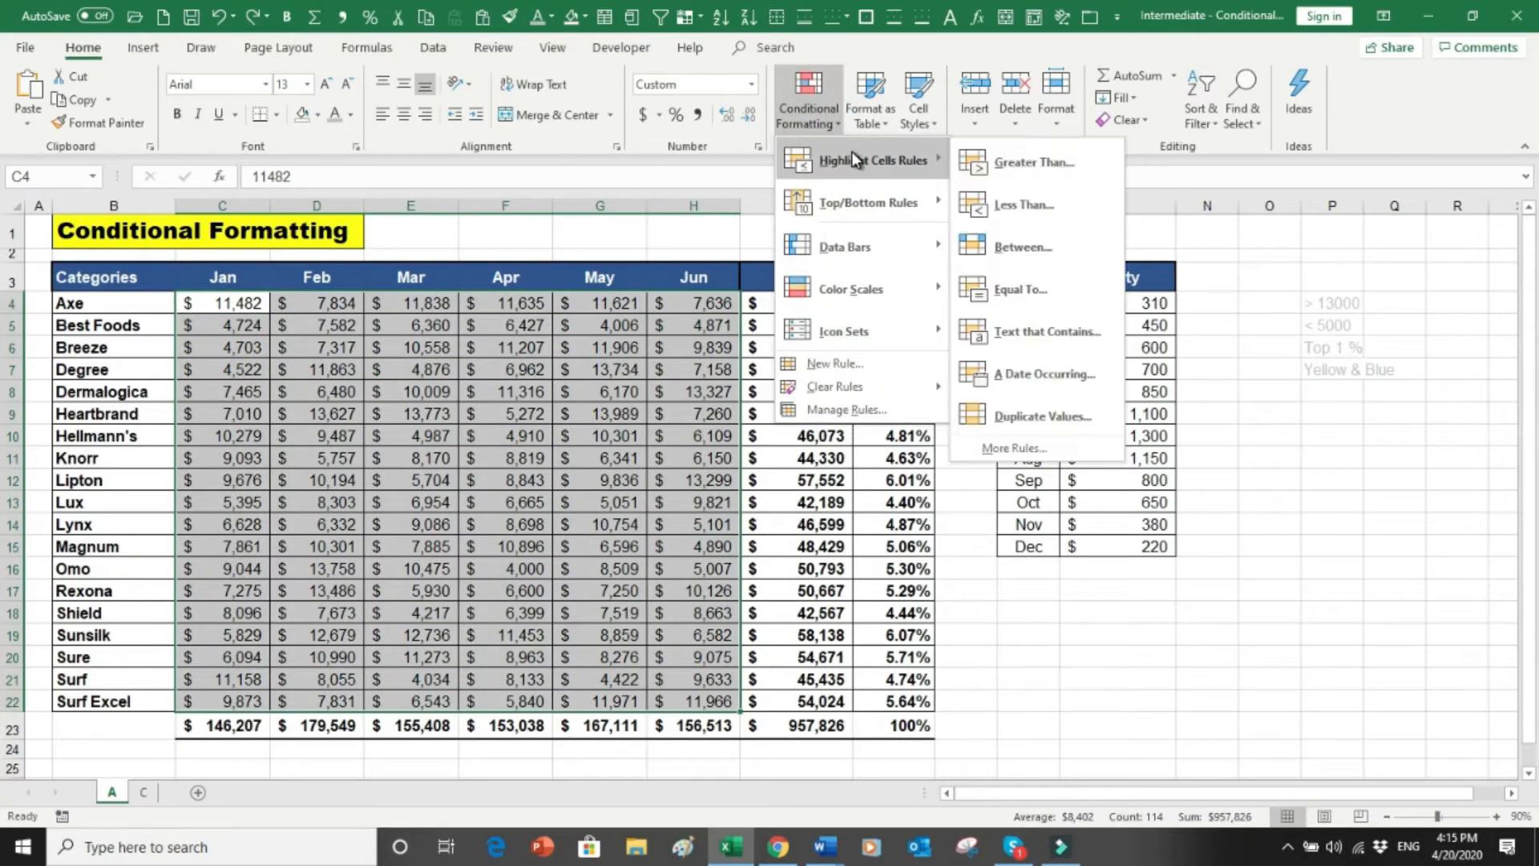
left_click(984, 164)
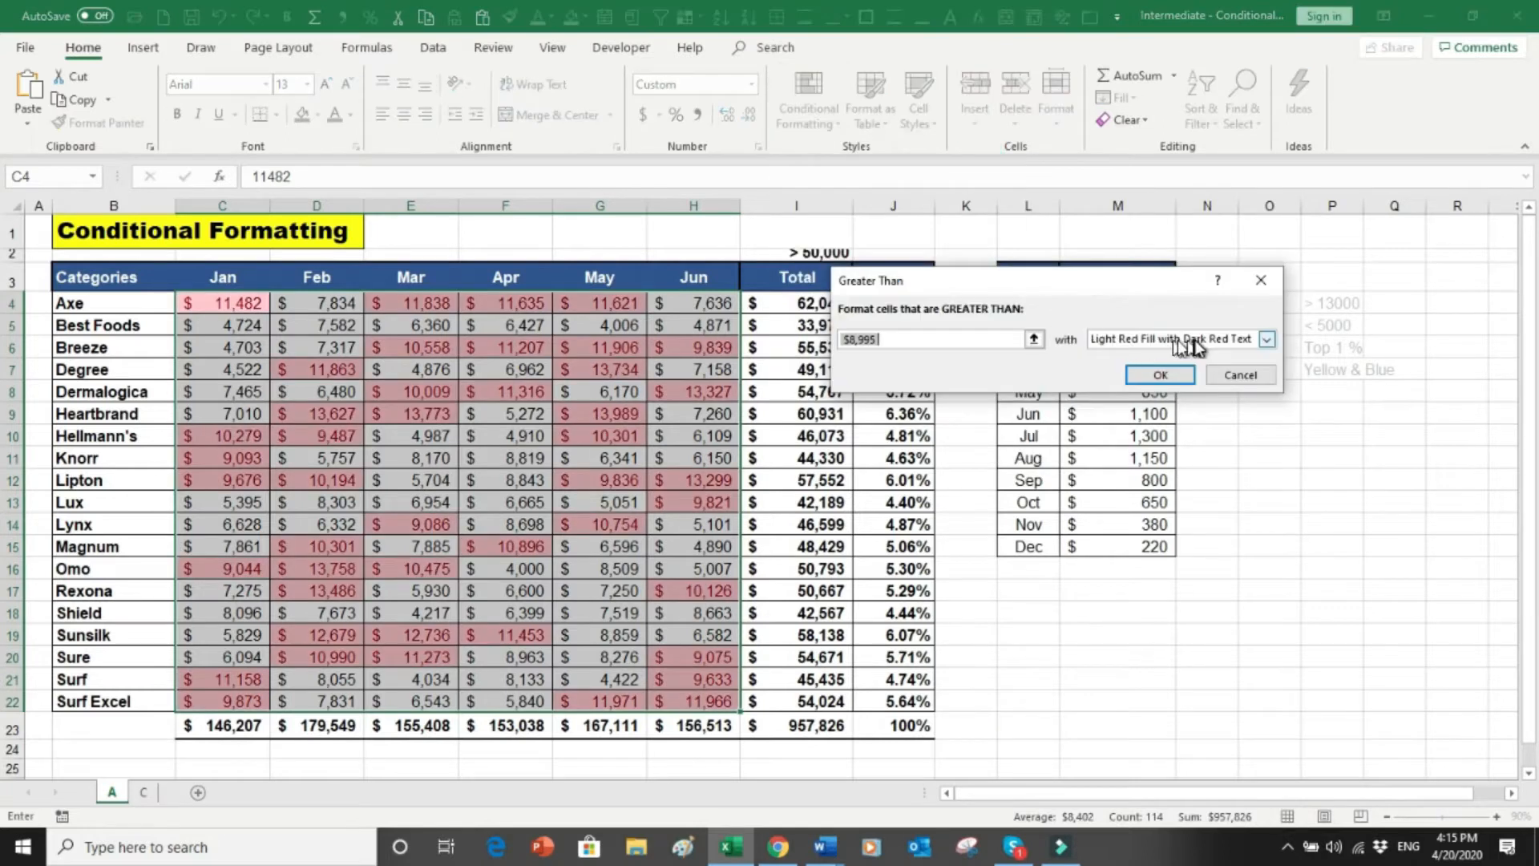
left_click(1264, 341)
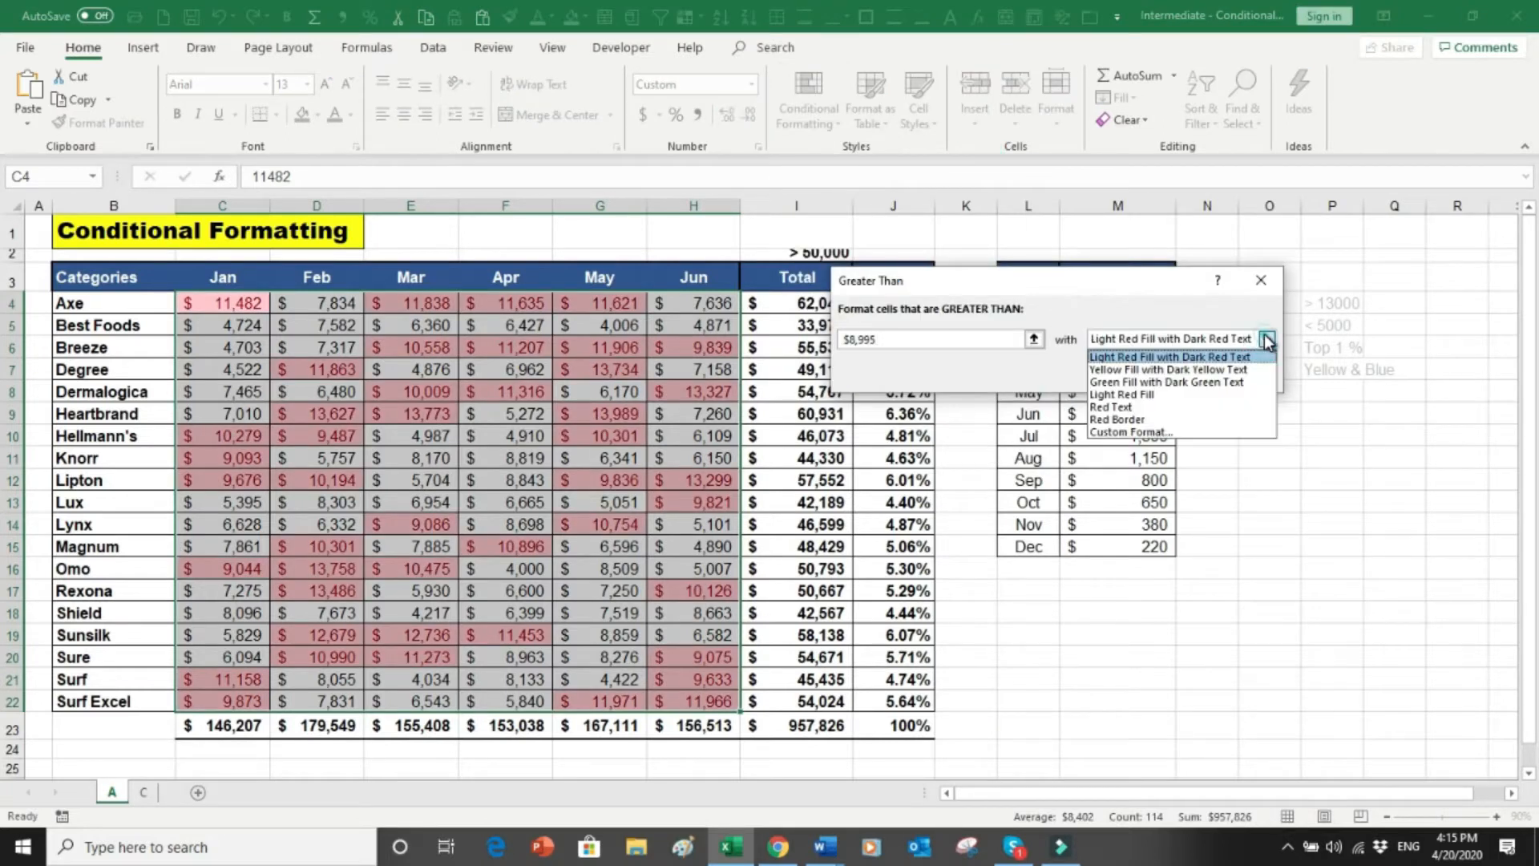
left_click(1148, 434)
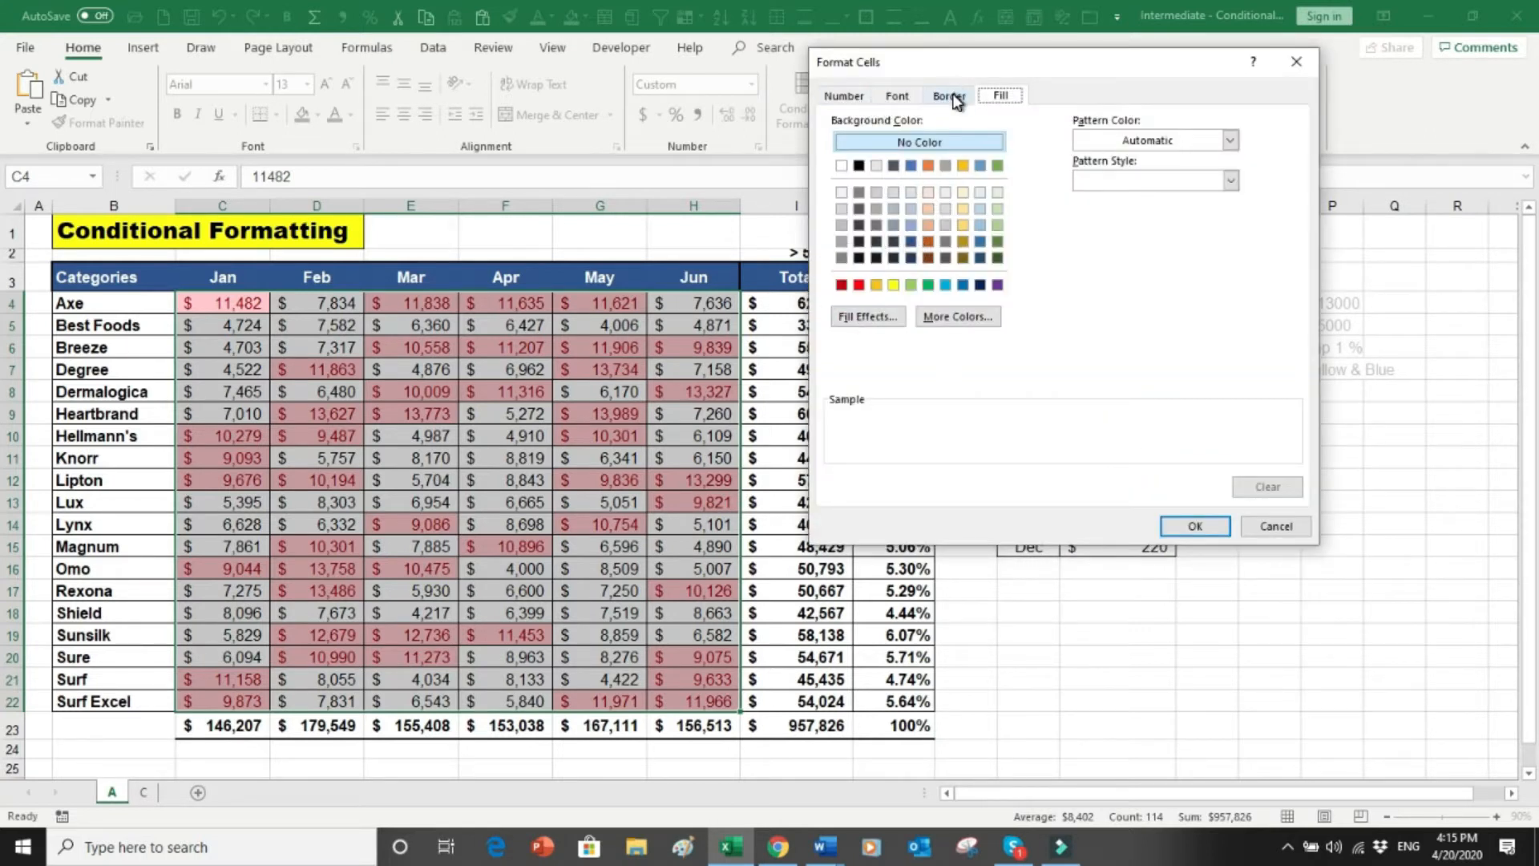
left_click(898, 97)
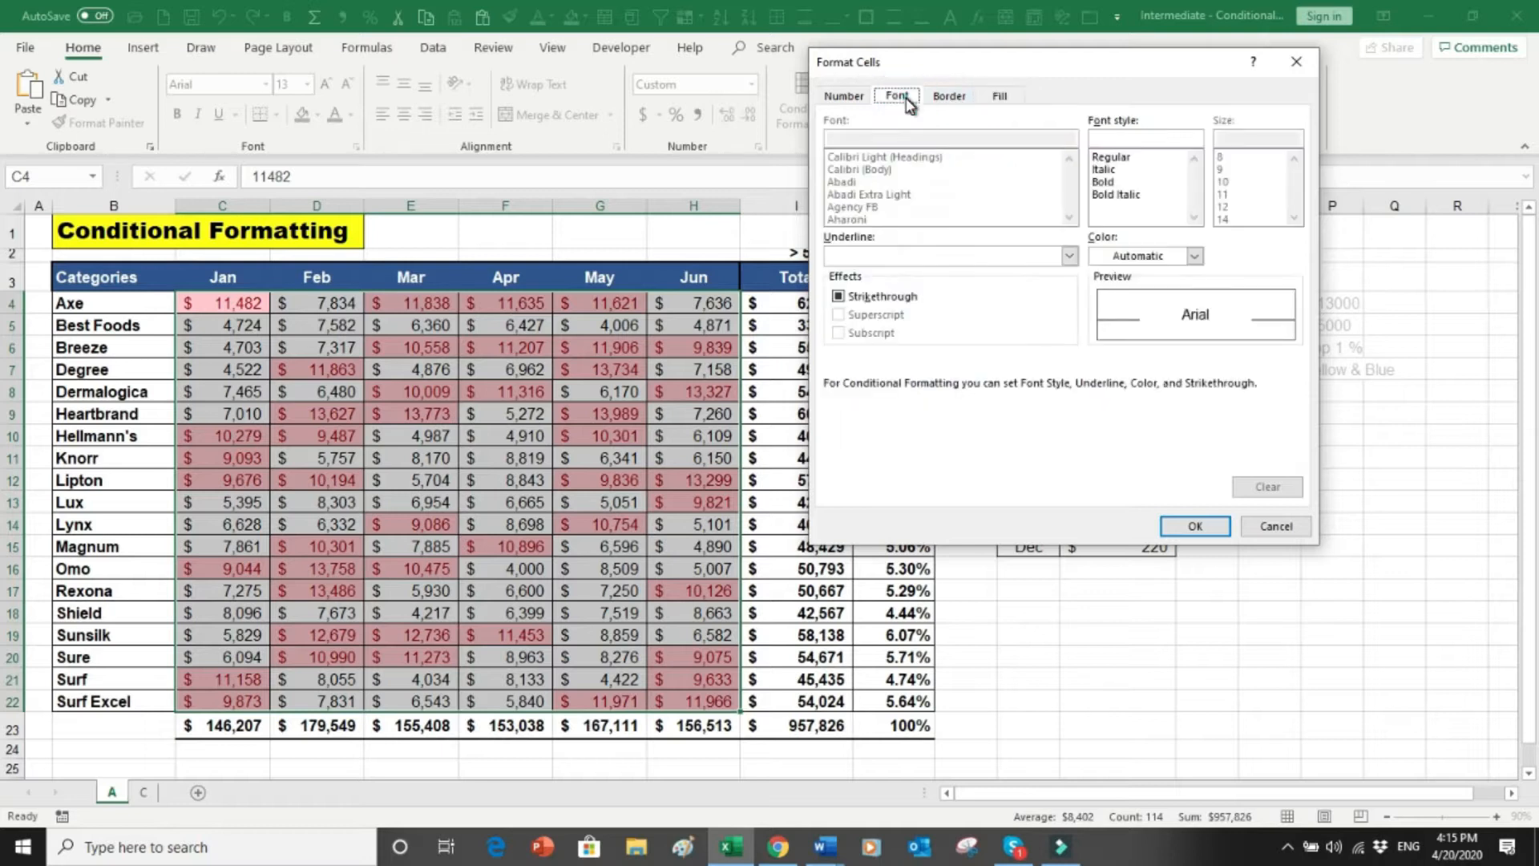
left_click(1104, 185)
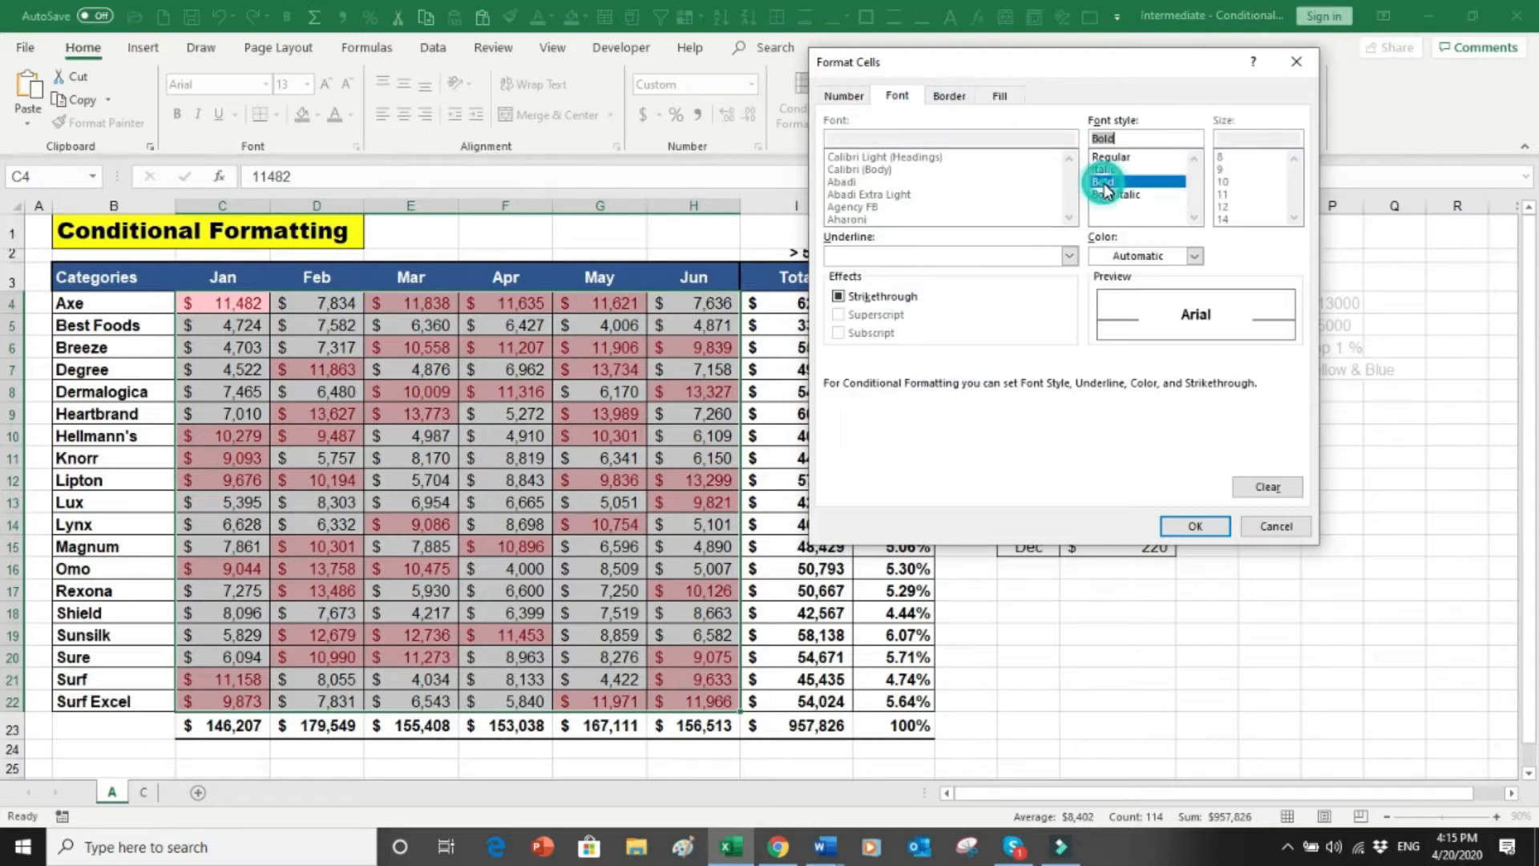
left_click(1008, 98)
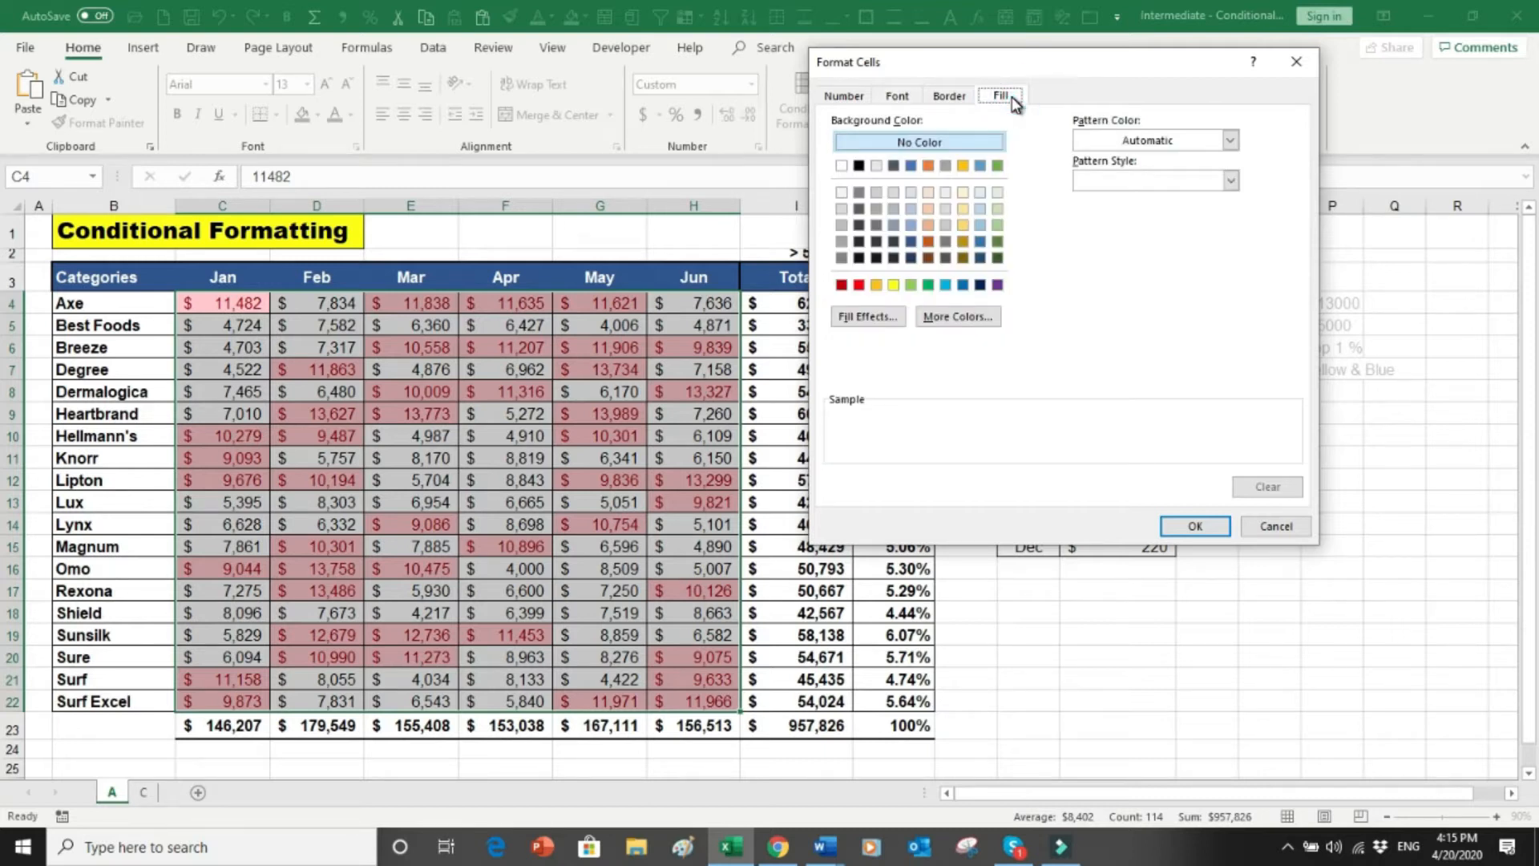
left_click(878, 287)
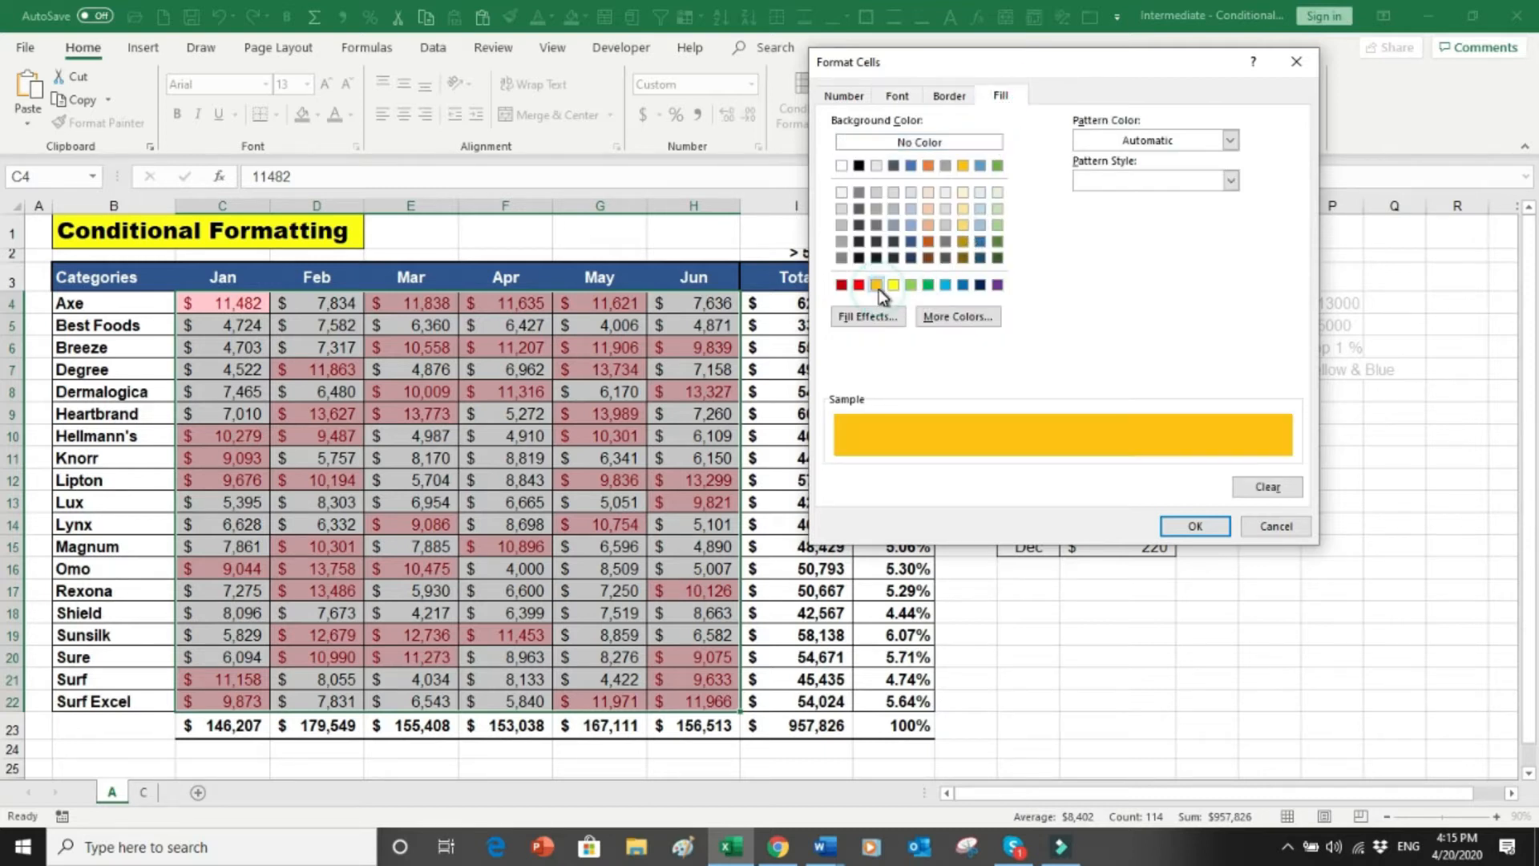
left_click(1188, 525)
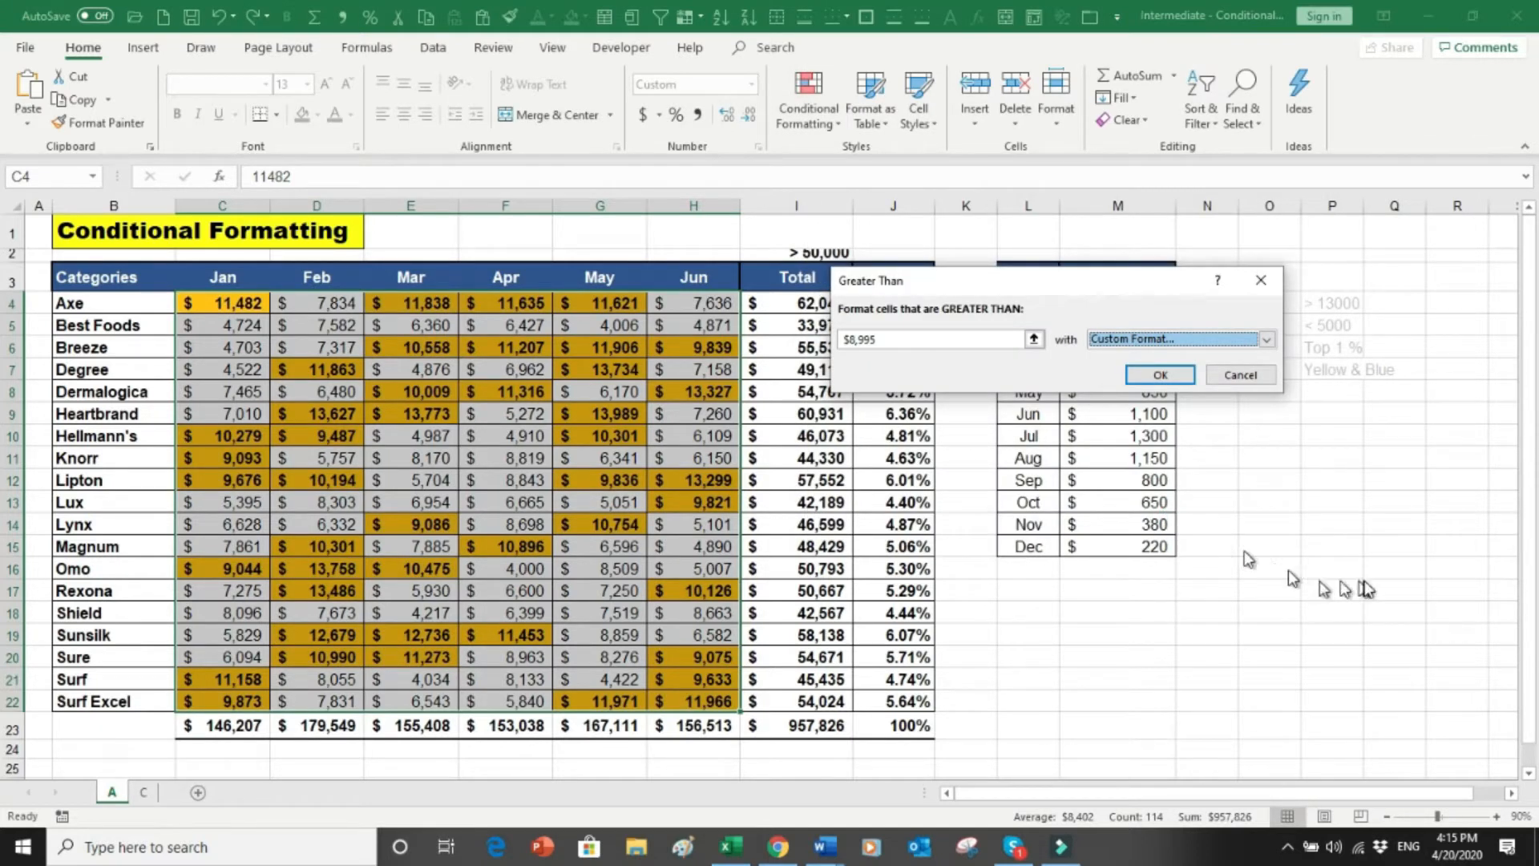
left_click(1234, 374)
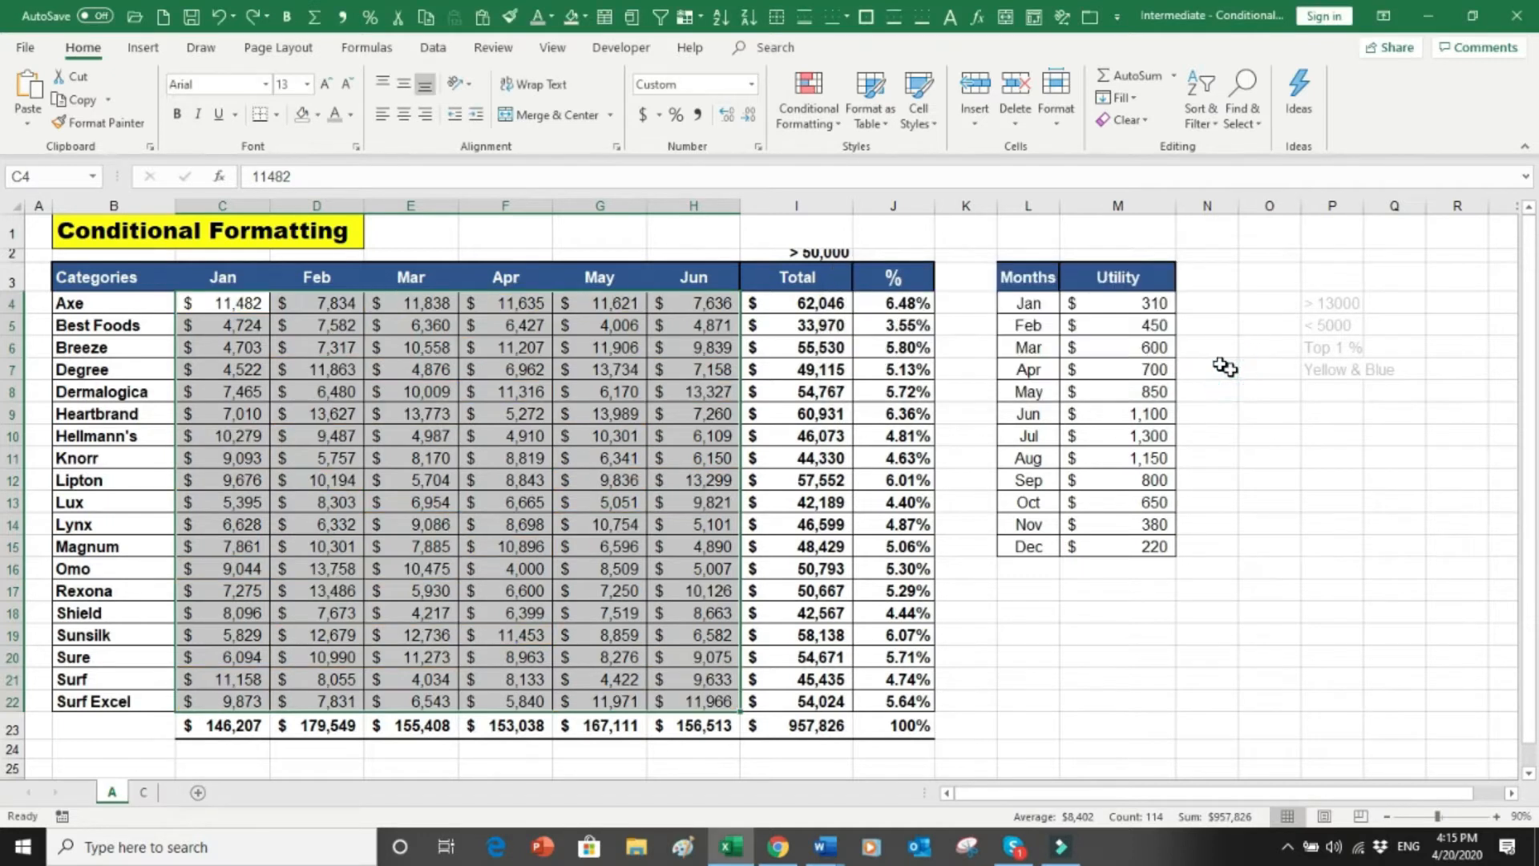
left_click(917, 482)
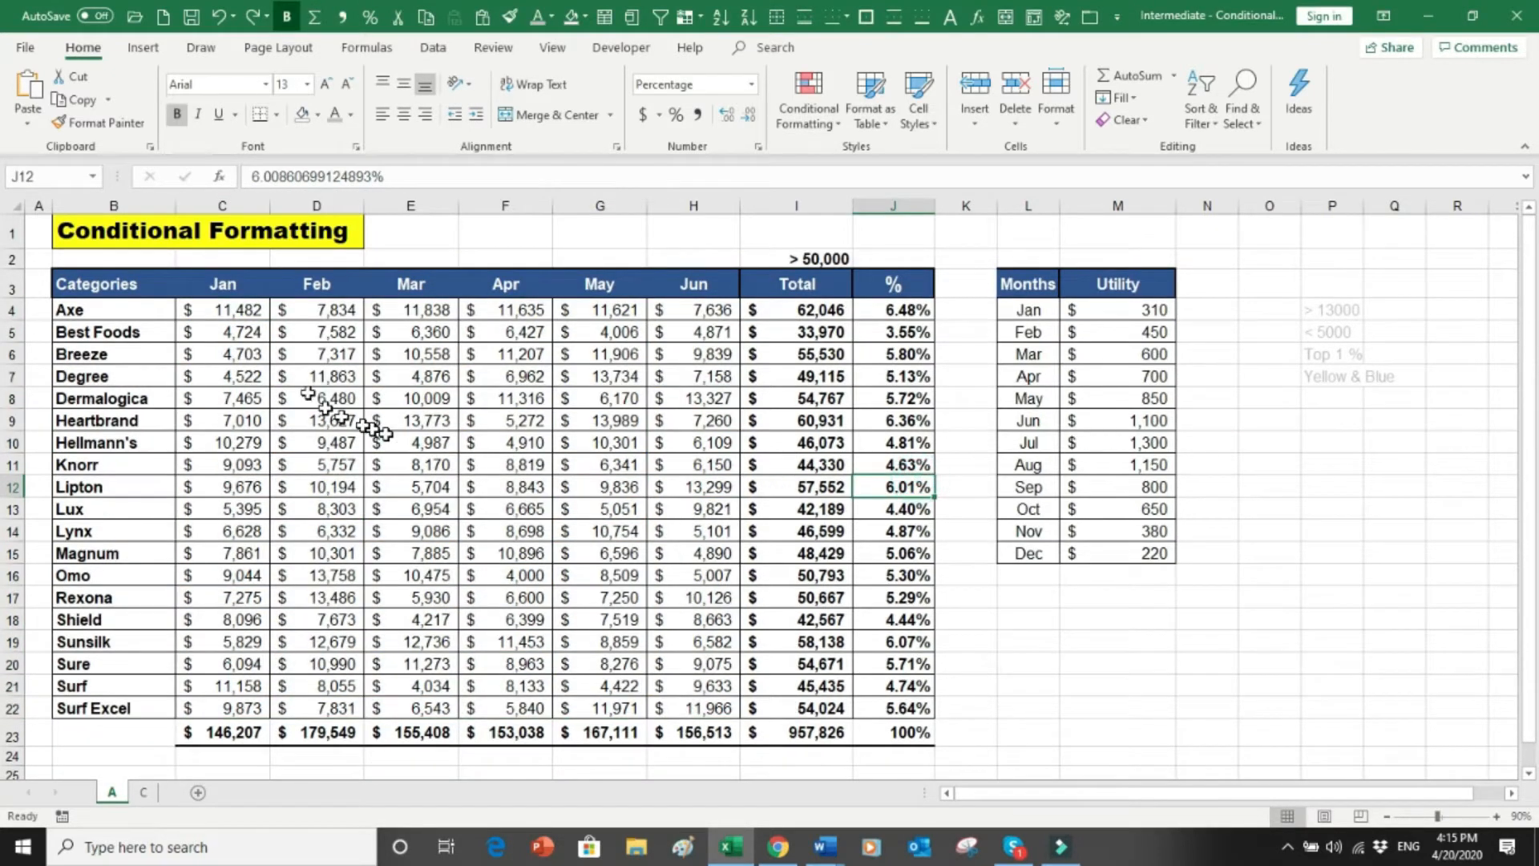
left_click_drag(236, 310, 713, 707)
left_click(838, 123)
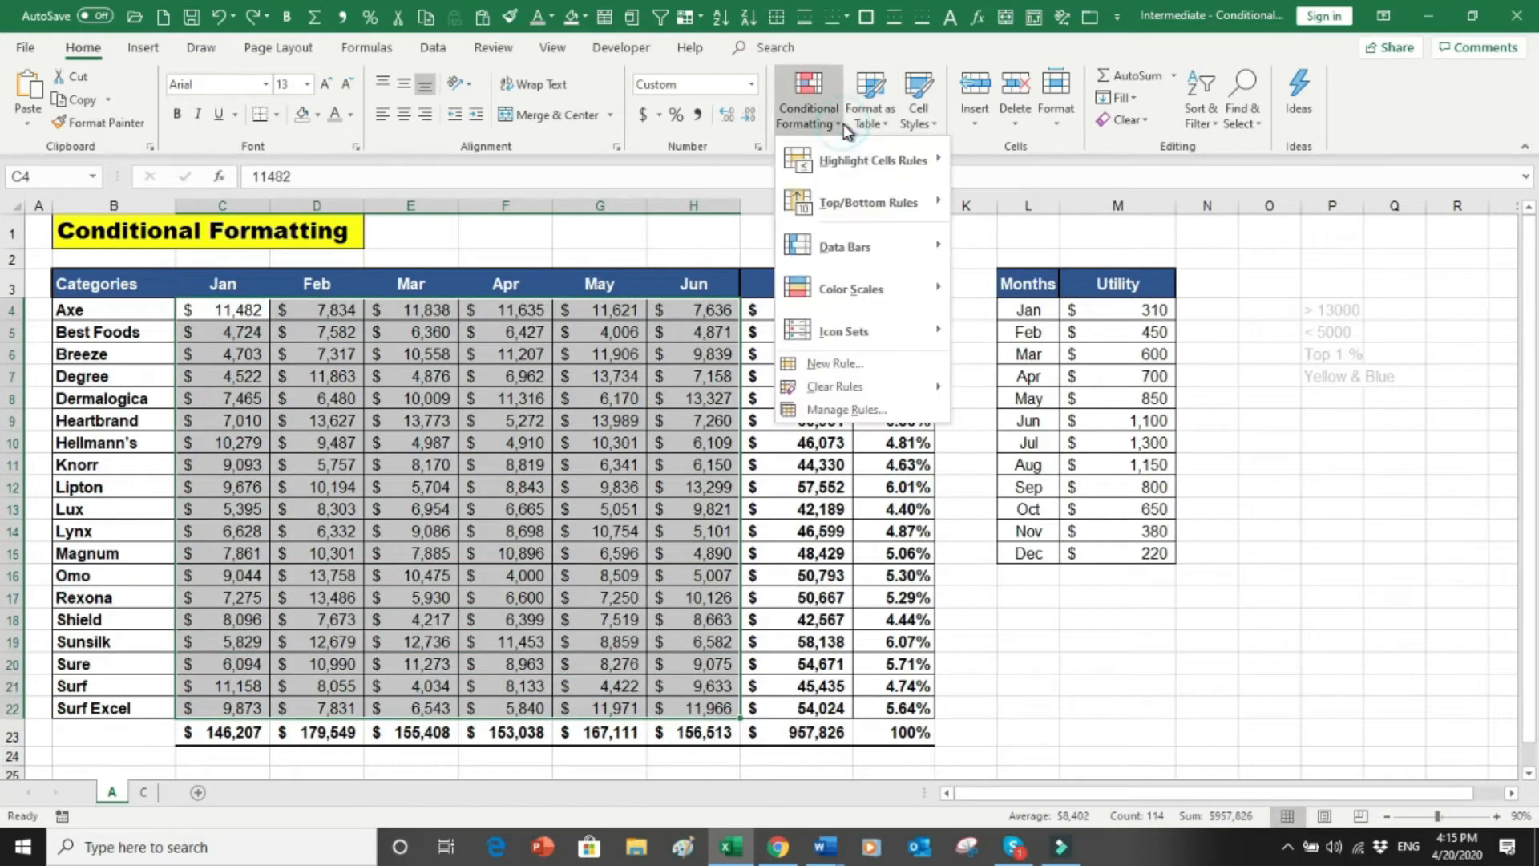
mouse_move(859, 153)
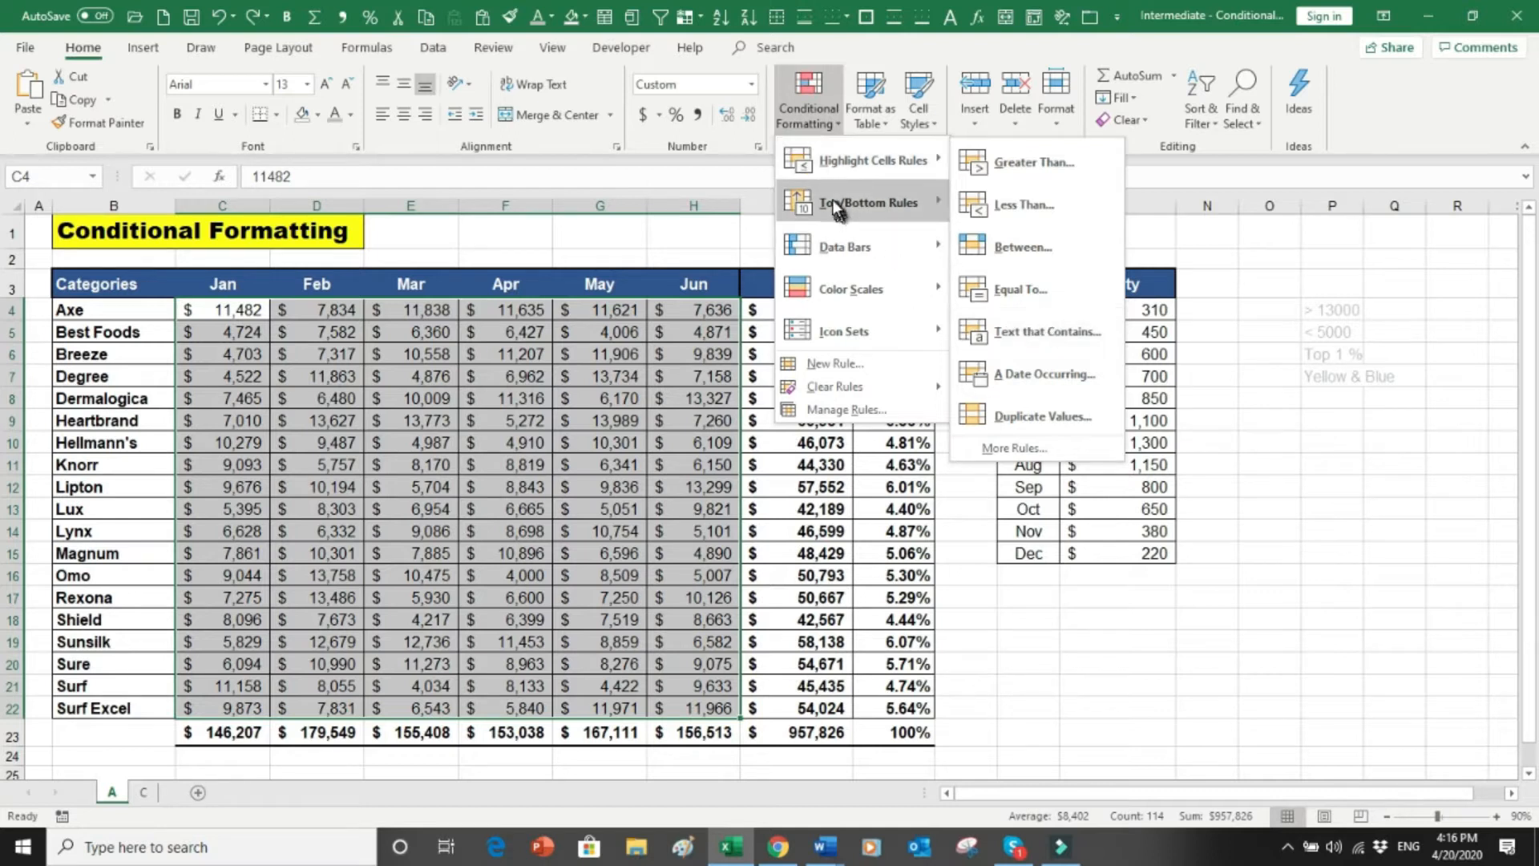
mouse_move(833, 205)
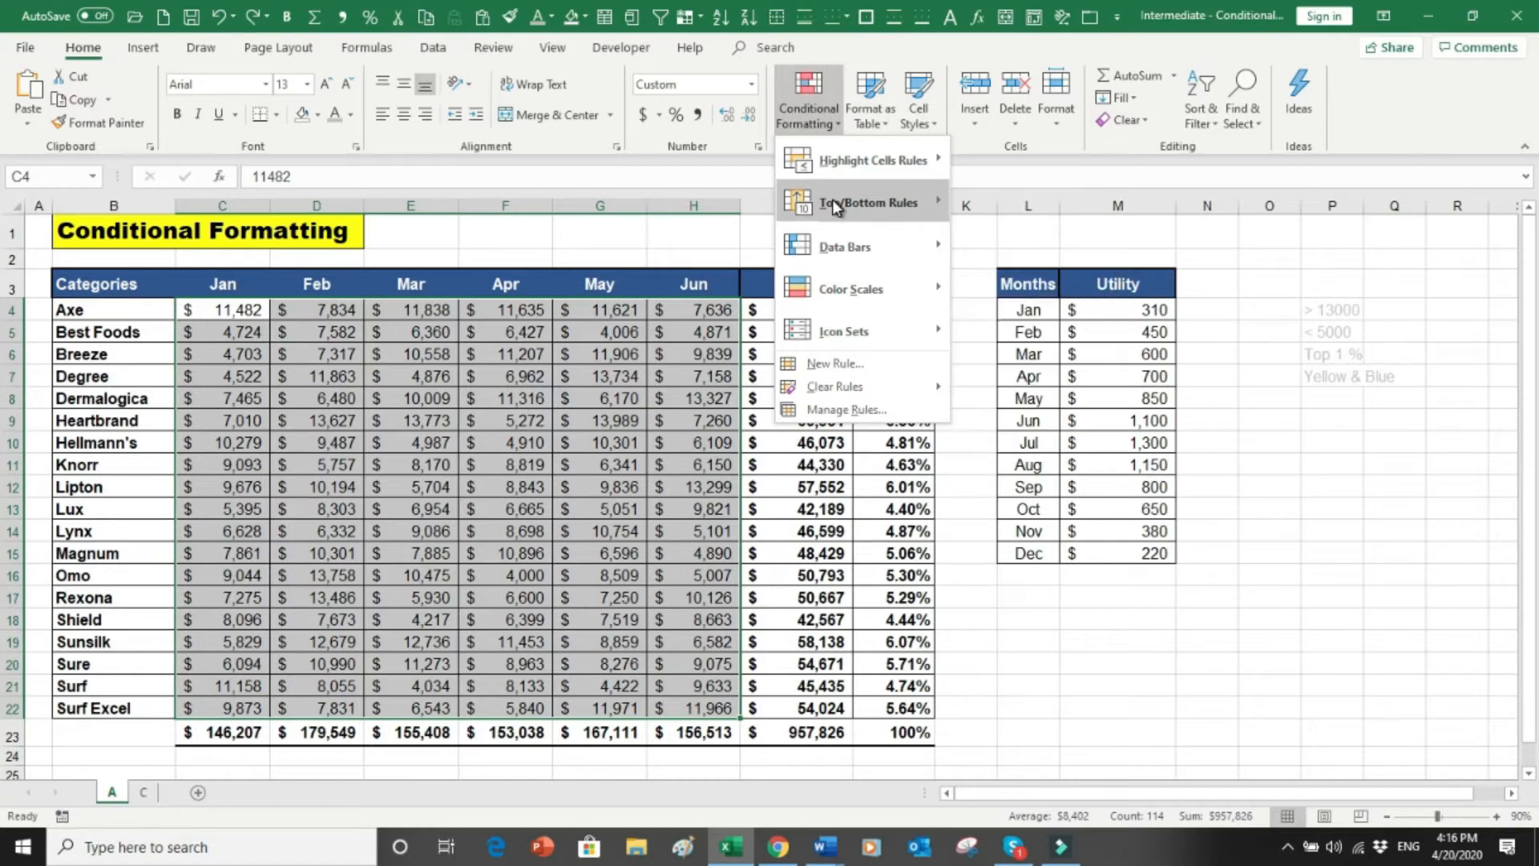
left_click(987, 554)
Step: Highlight the top 1 item among the percentages in J4:J22 with light red fill and dark red text, and undo the rule
left_click_drag(882, 309, 882, 711)
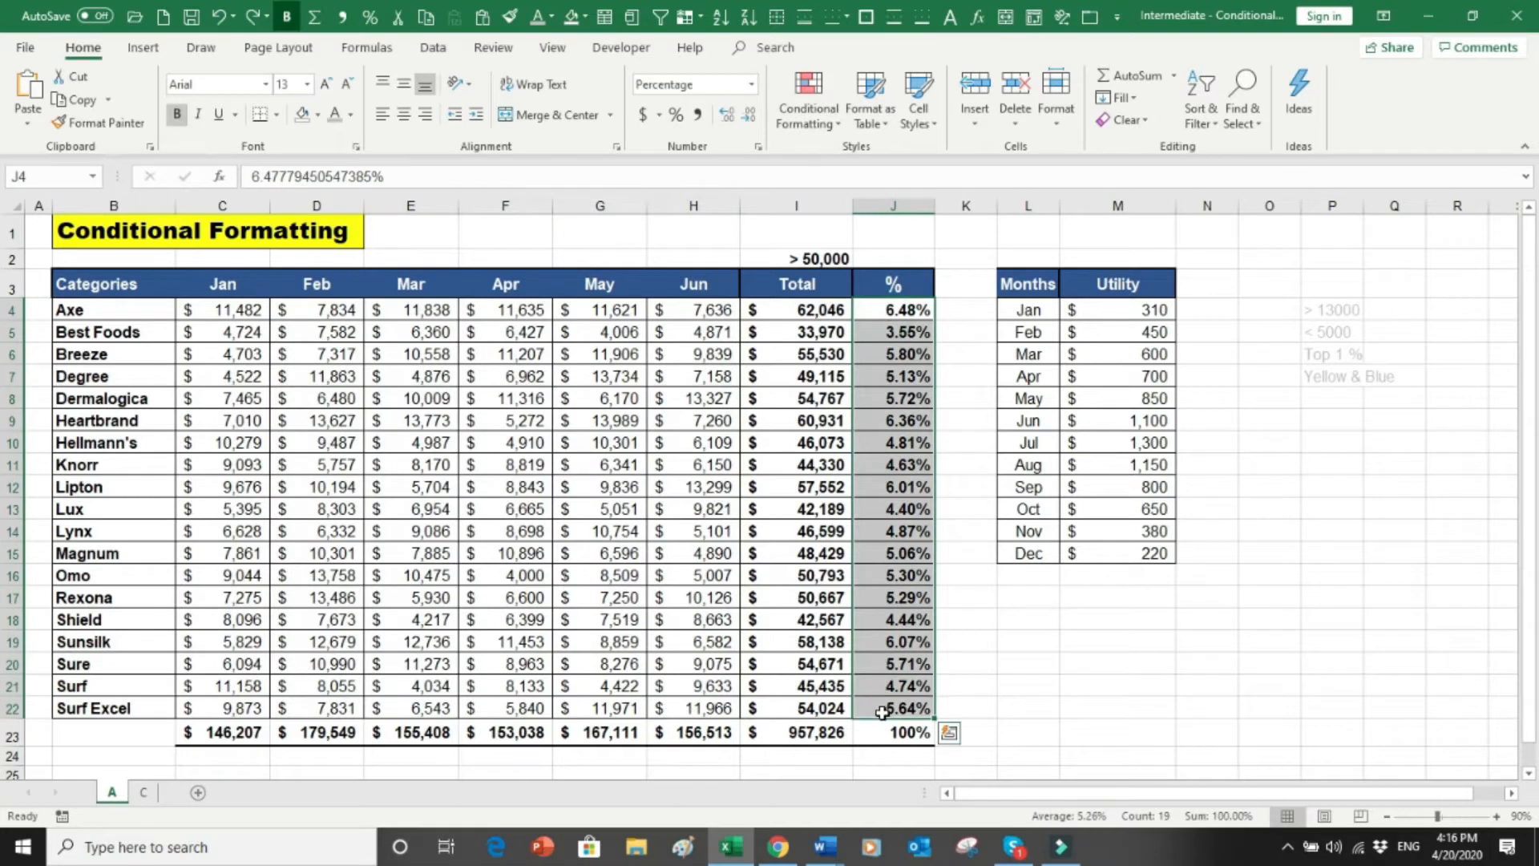
left_click(809, 103)
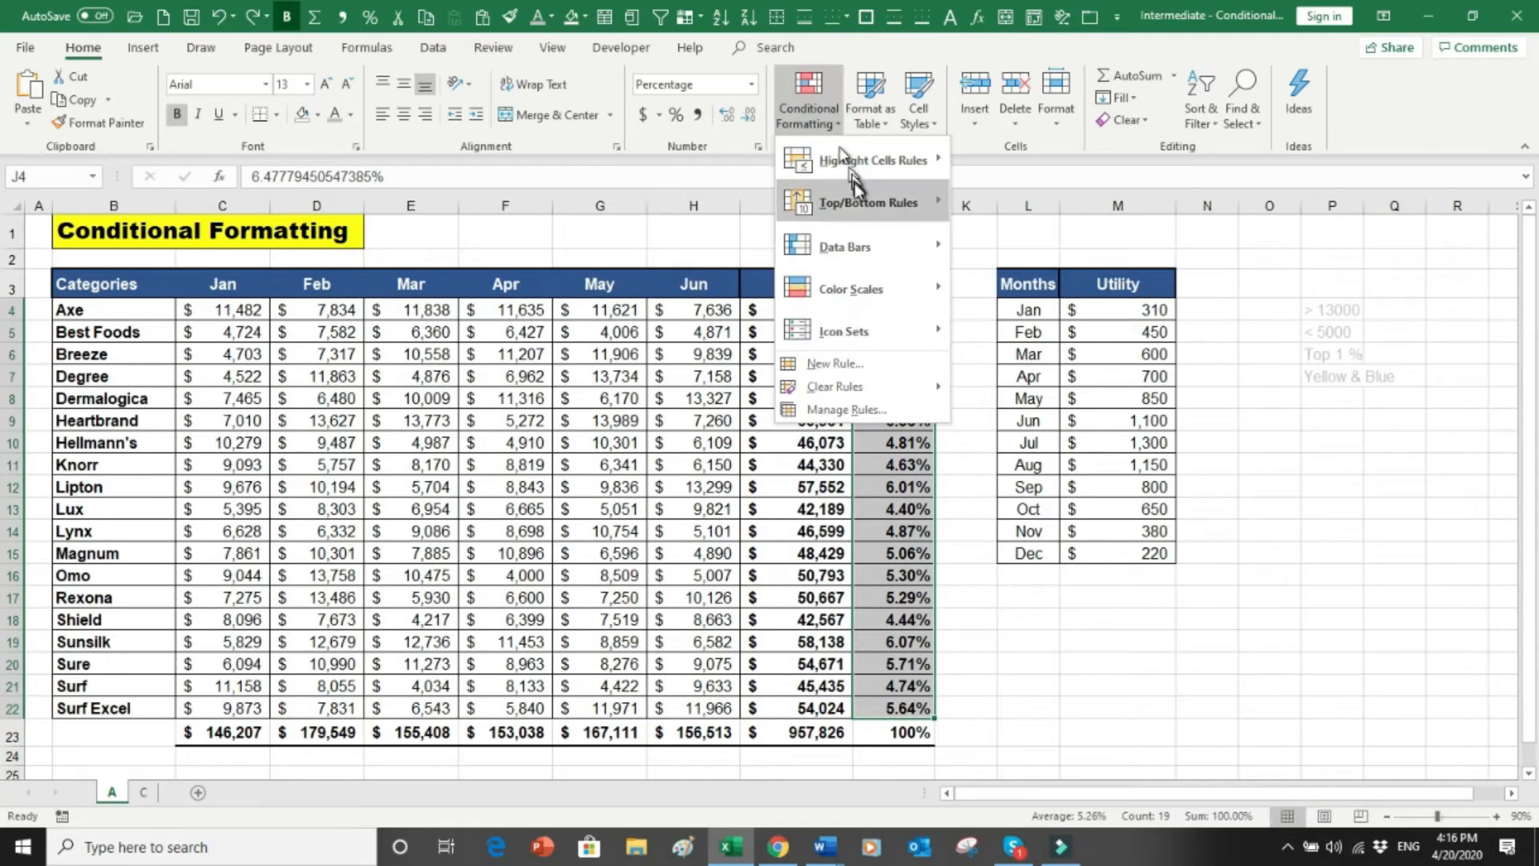
left_click(974, 203)
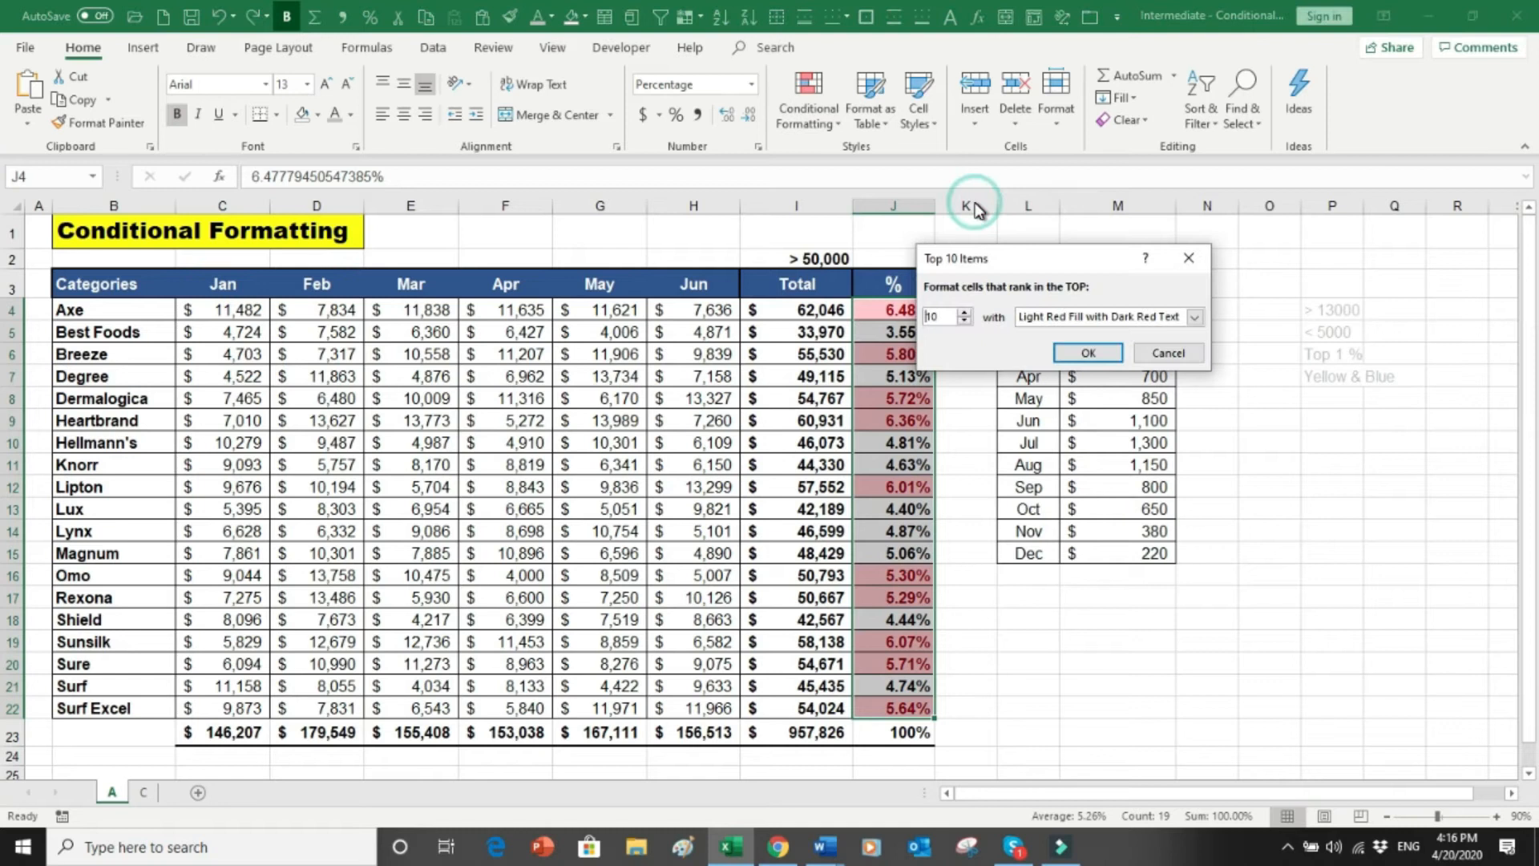
type("5")
type("1")
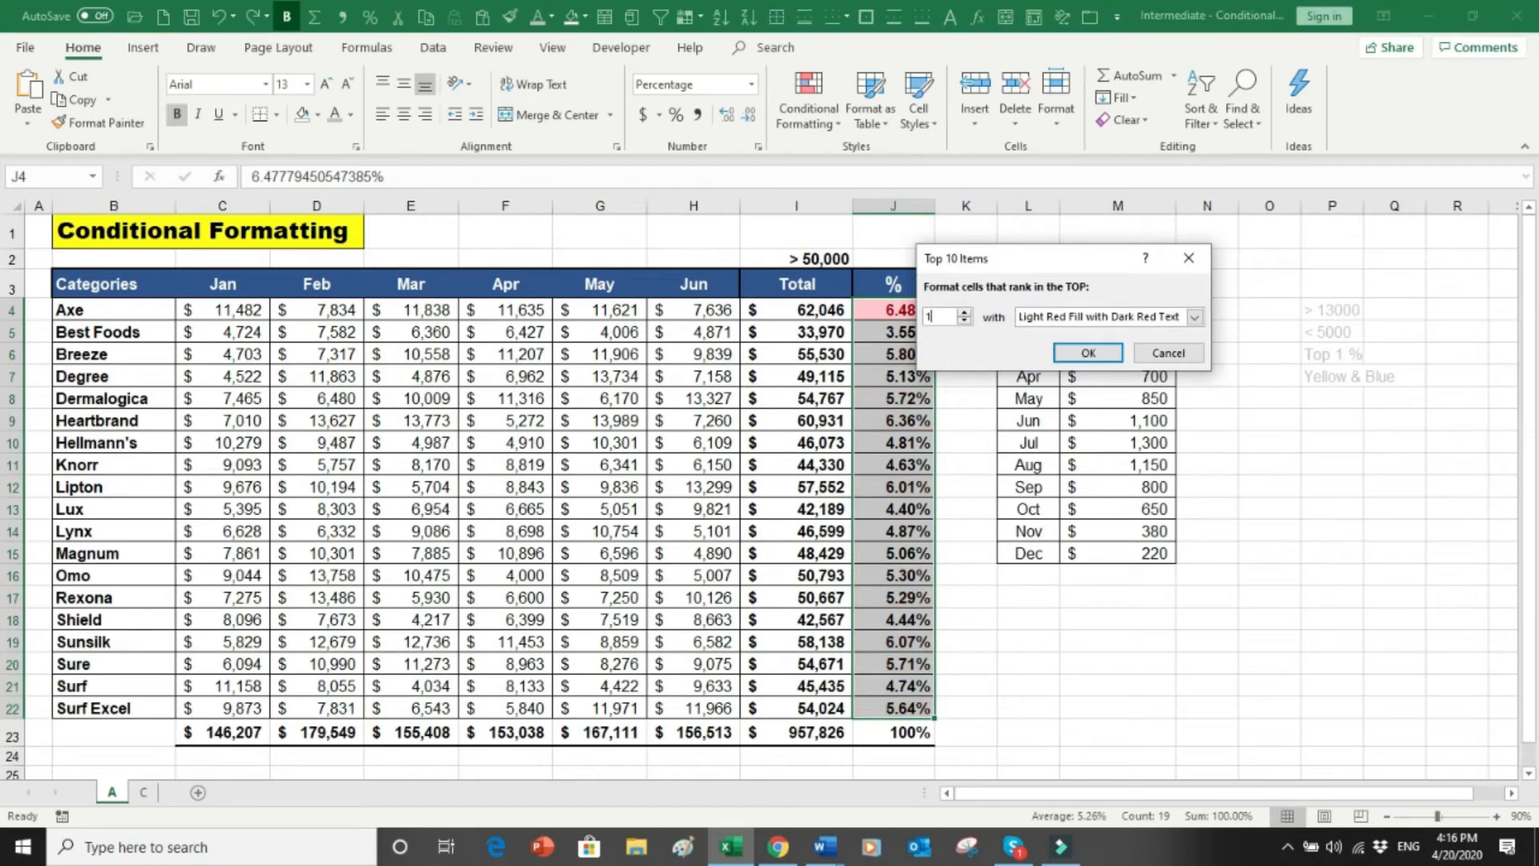
left_click_drag(1085, 265, 1177, 197)
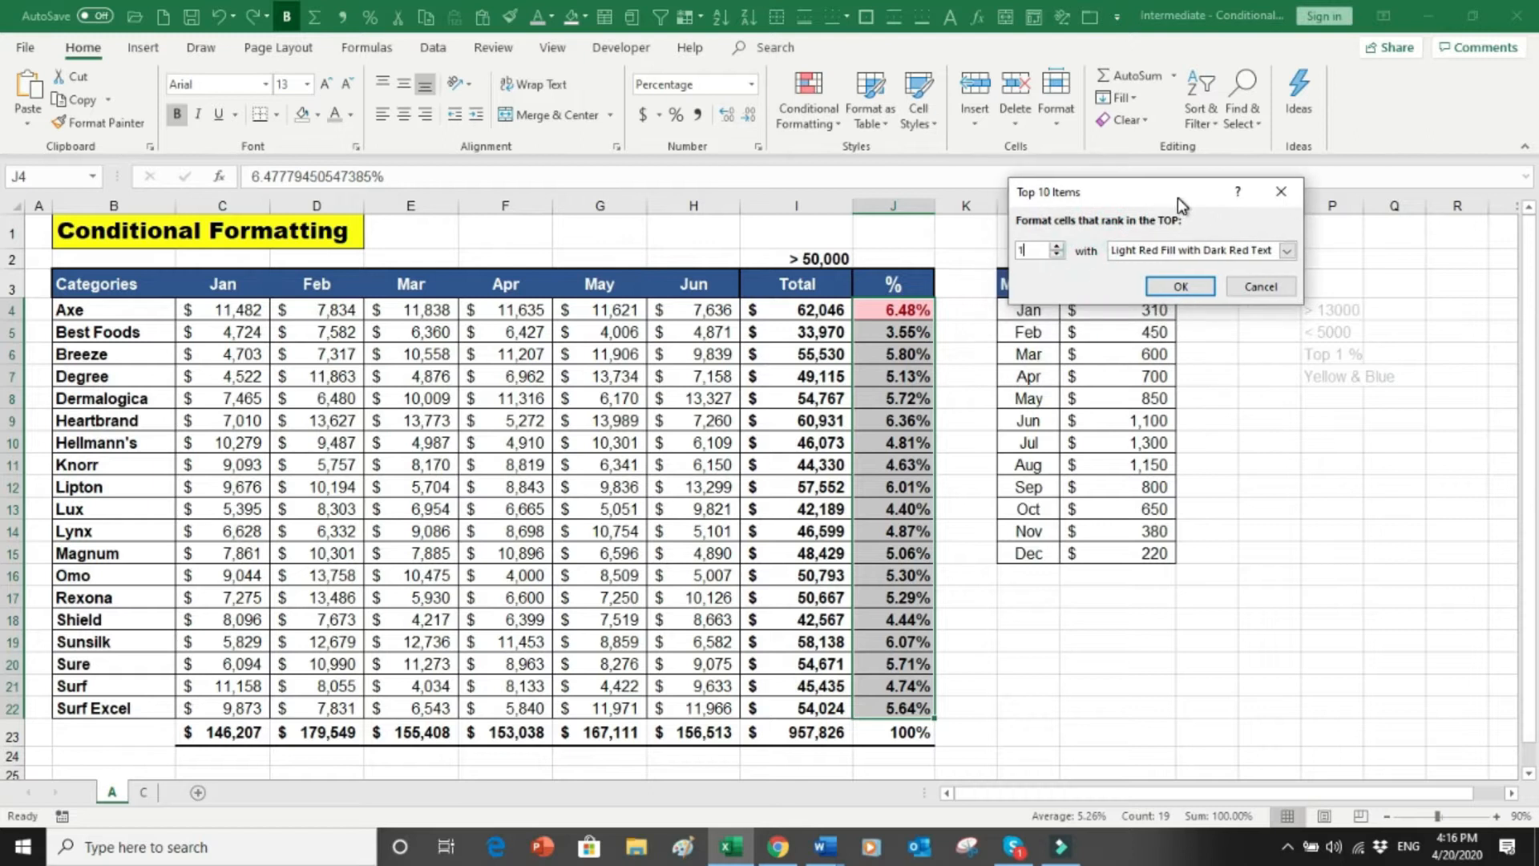
left_click(1181, 286)
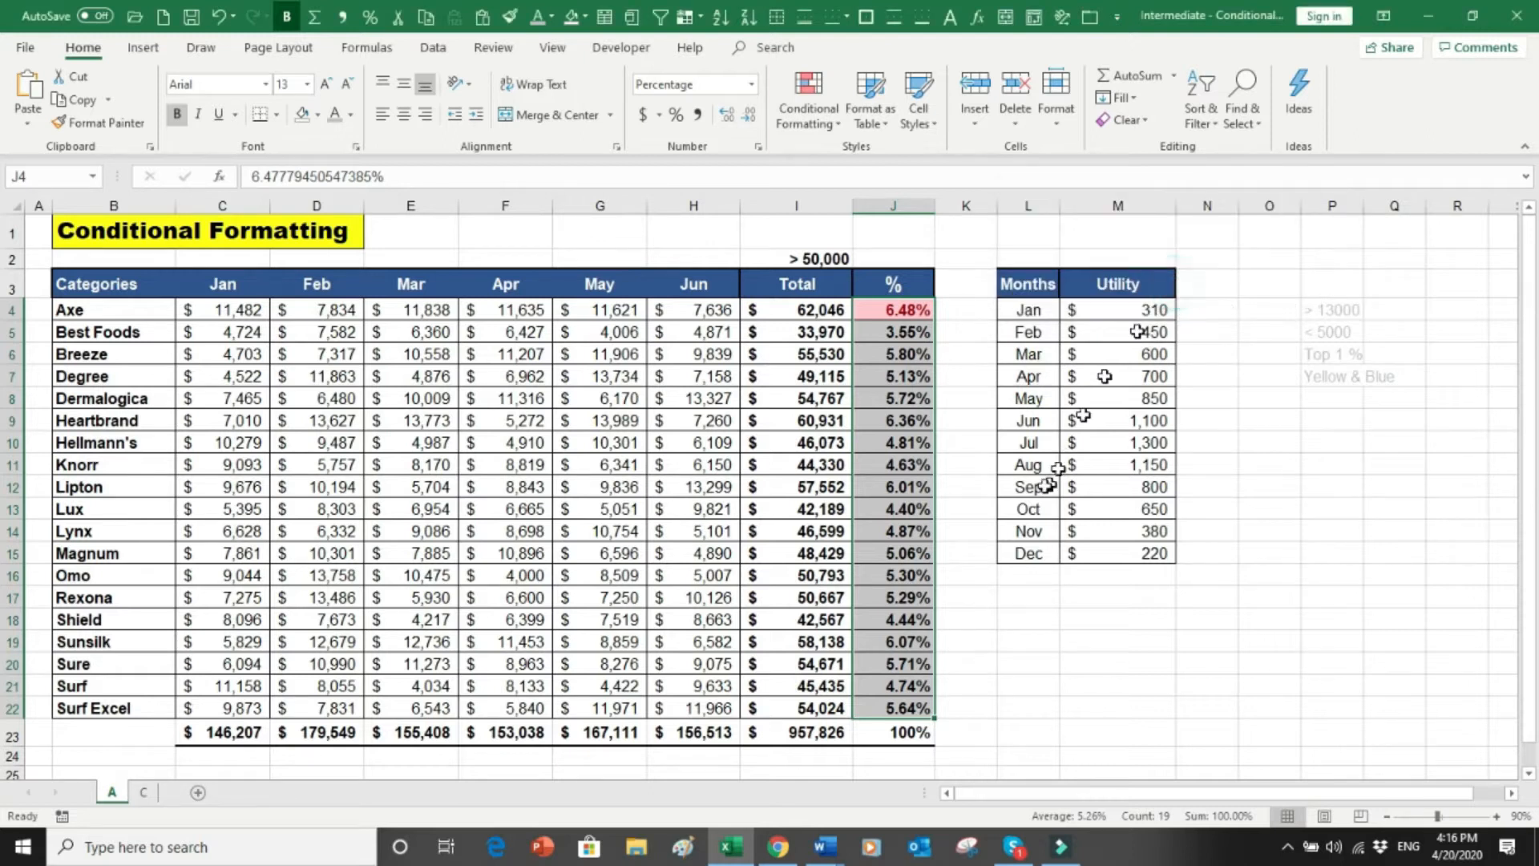
left_click(1060, 625)
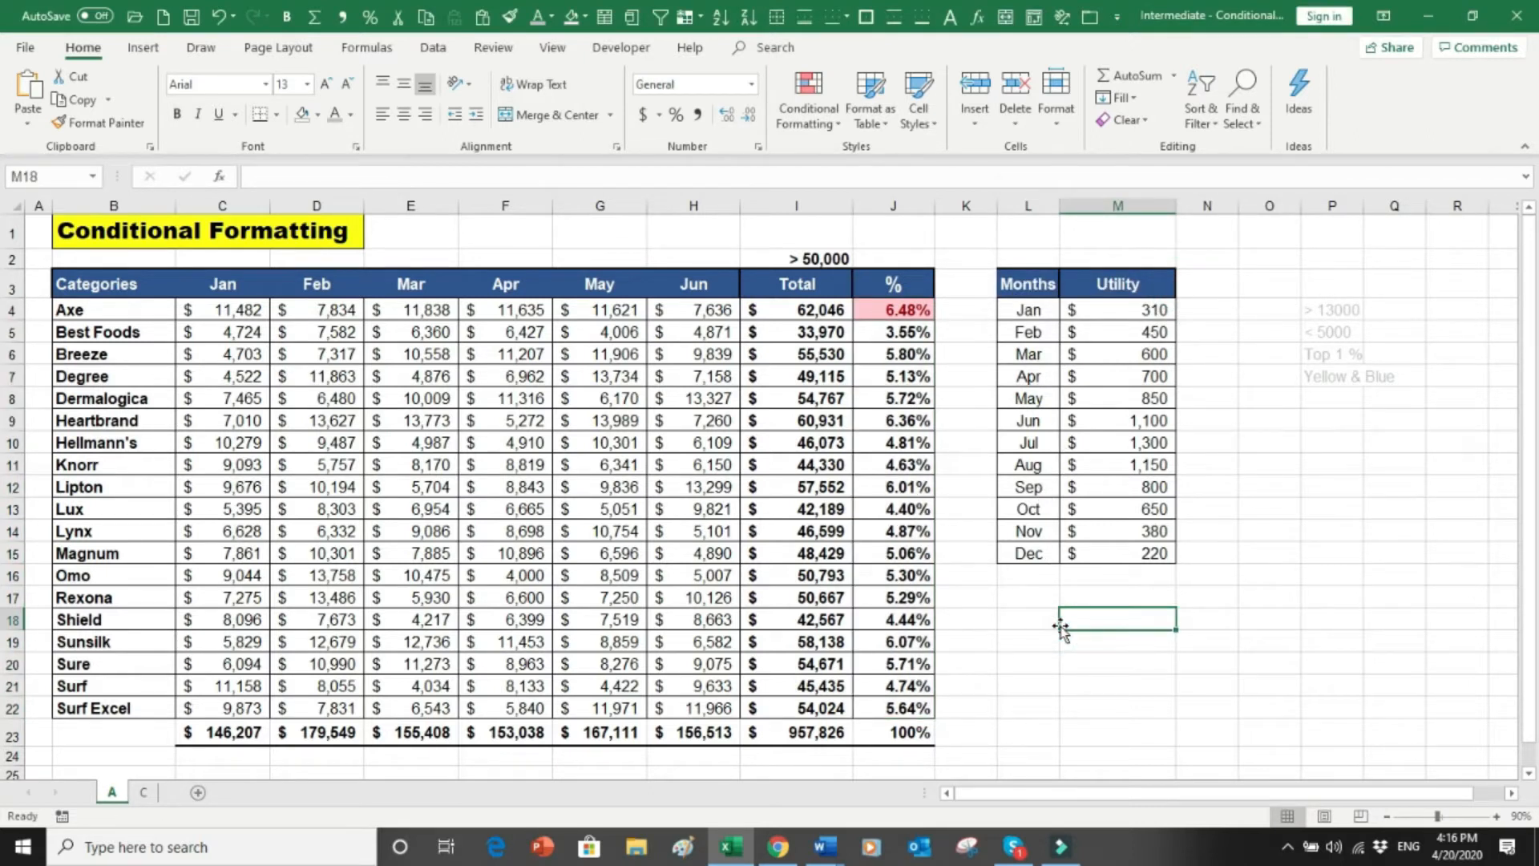
key("ctrl+z")
key("ctrl+q")
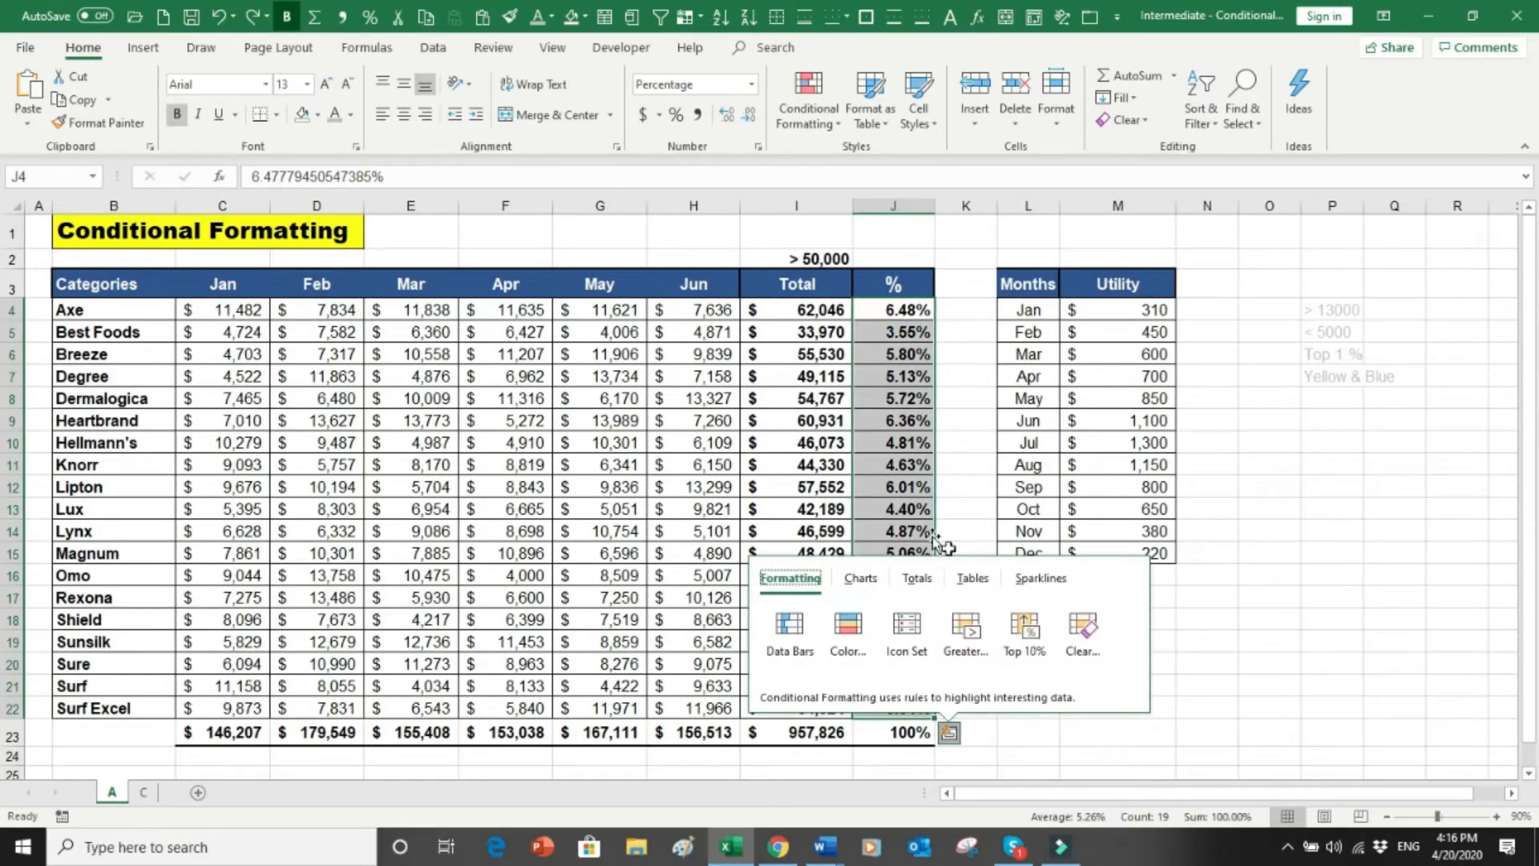
left_click(789, 464)
Step: Highlight above-average values in C4:H23, including the totals row, with light red fill and dark red text, and undo the rule
left_click_drag(226, 313, 694, 719)
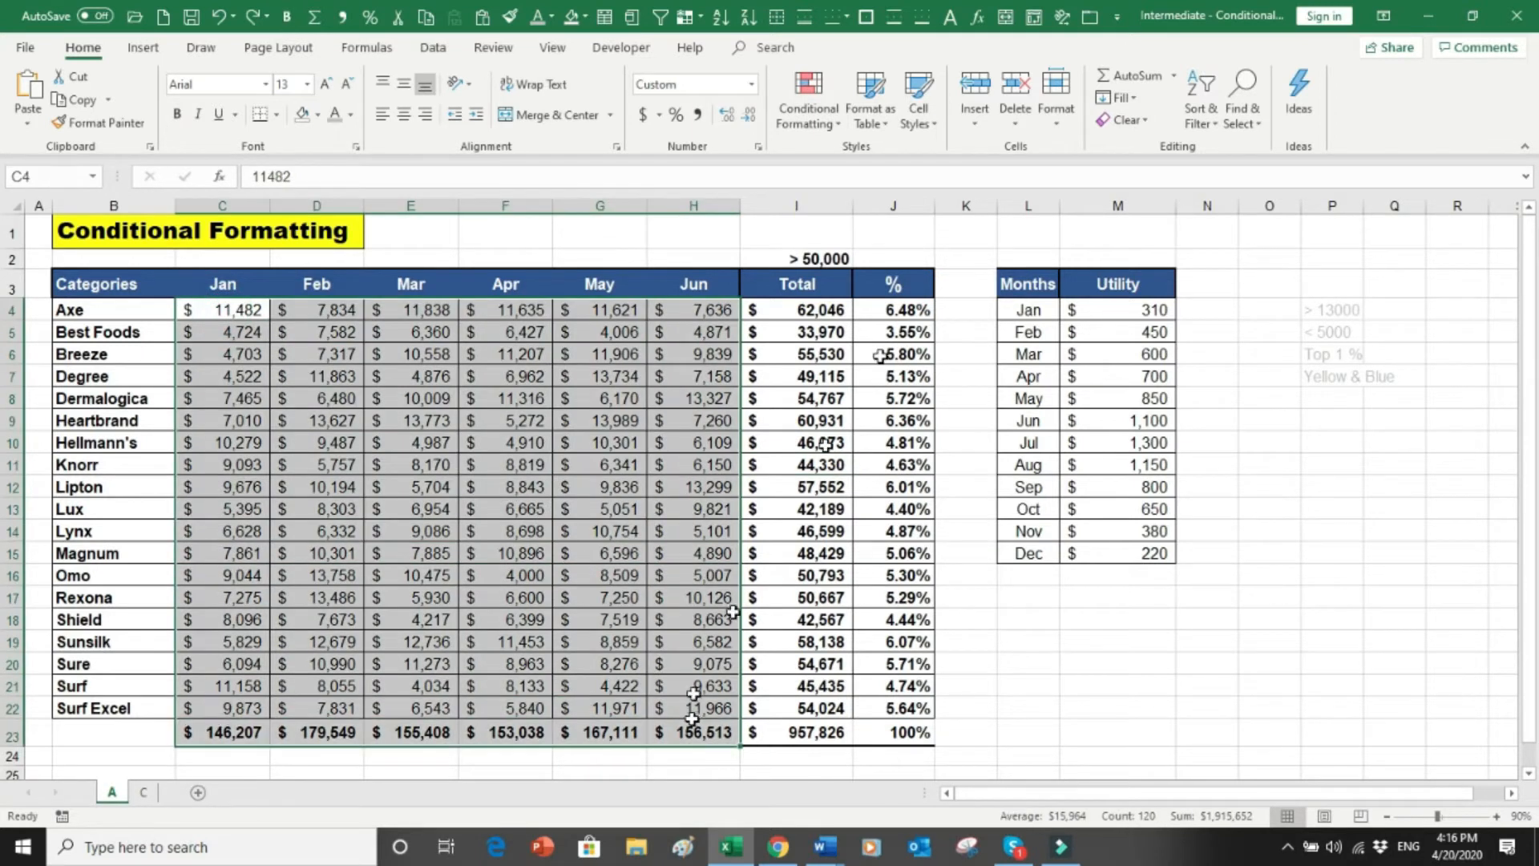
left_click(838, 131)
mouse_move(864, 187)
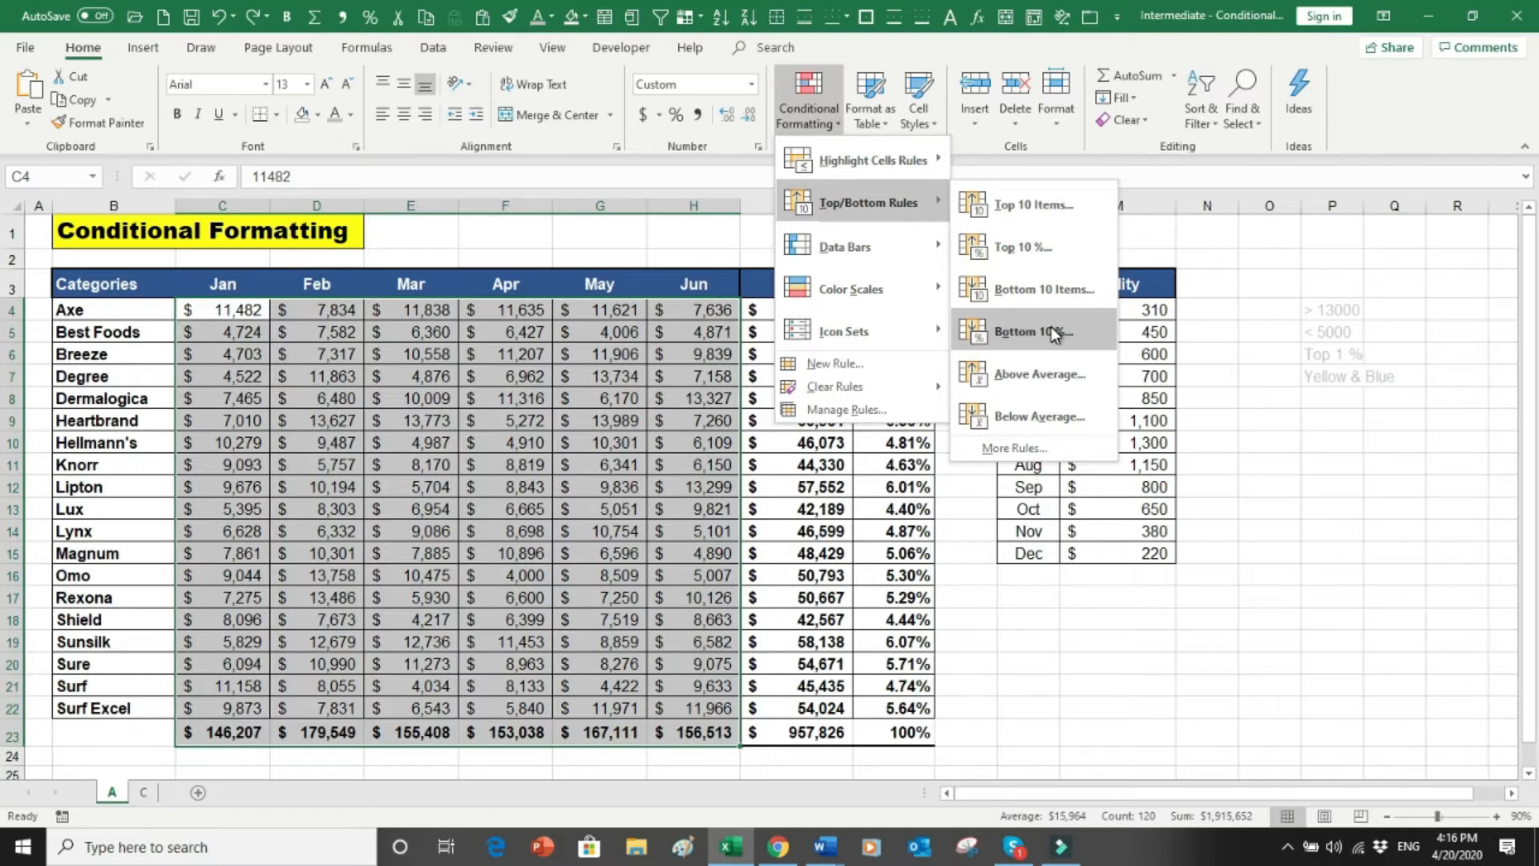
left_click(477, 419)
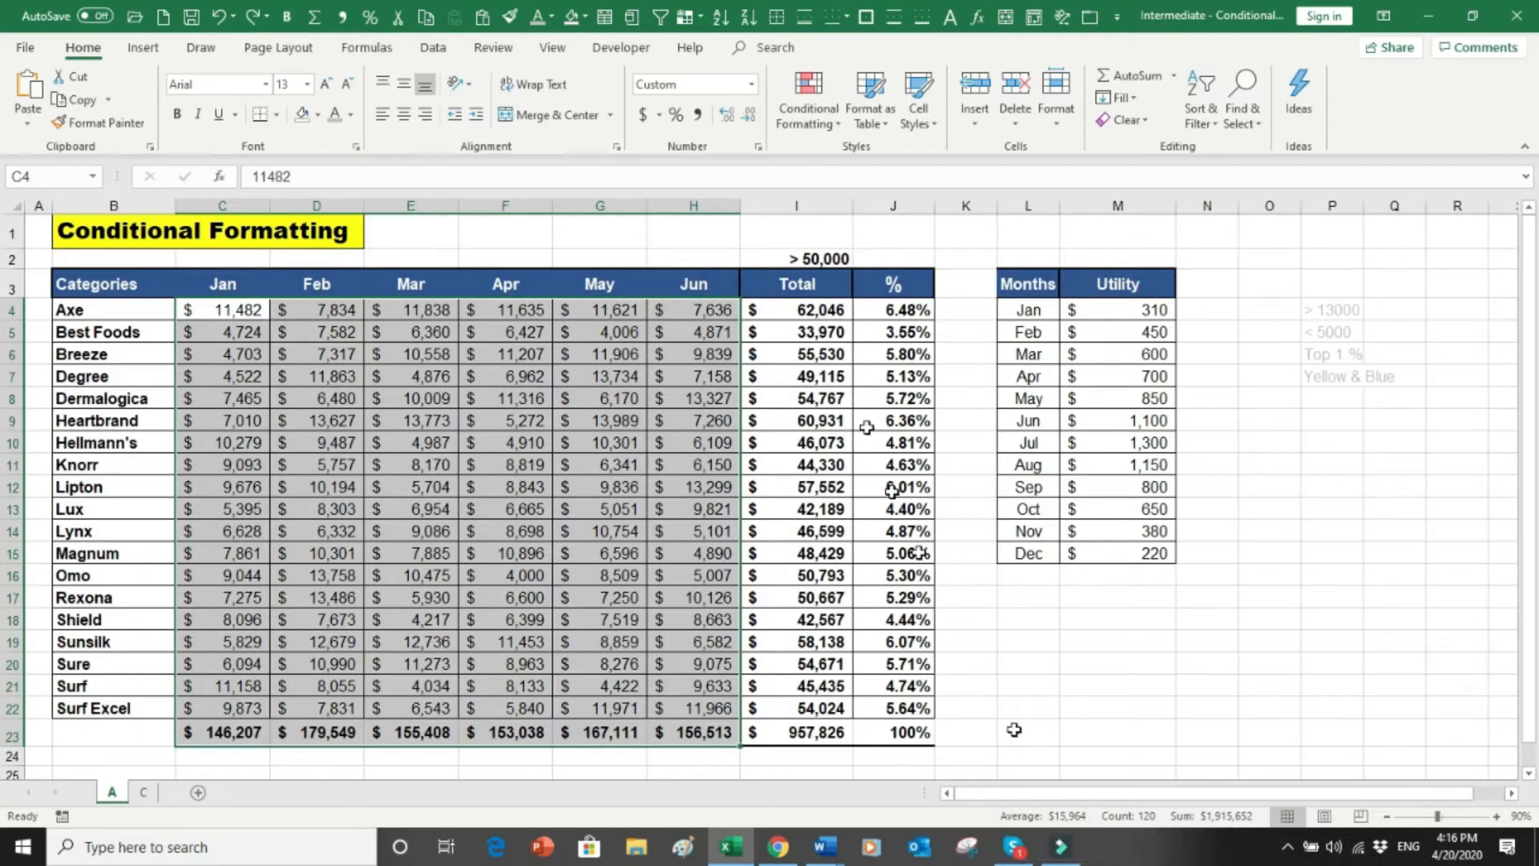
left_click(839, 125)
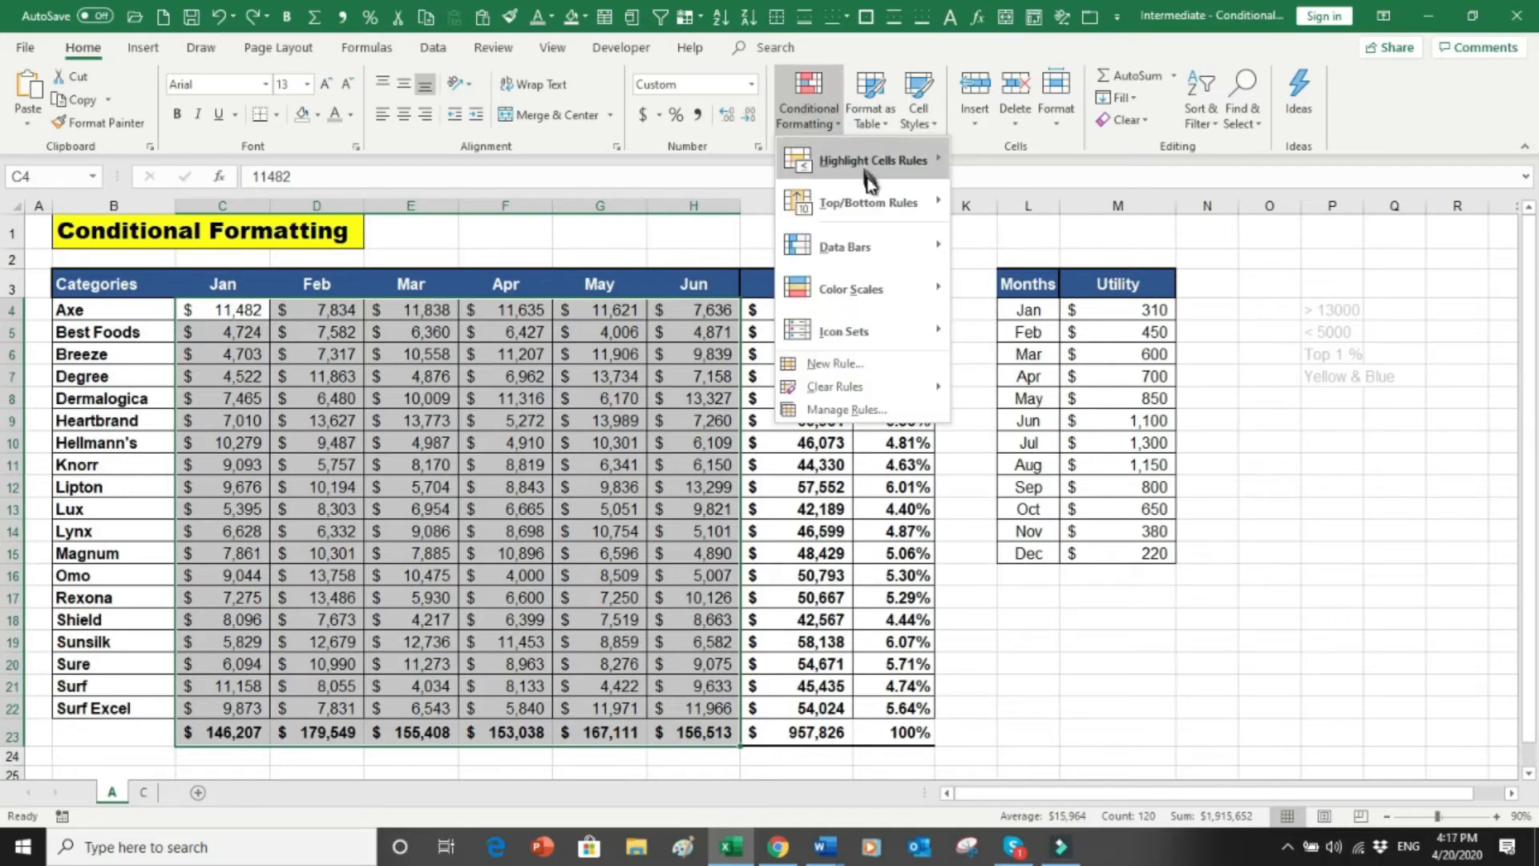
mouse_move(914, 202)
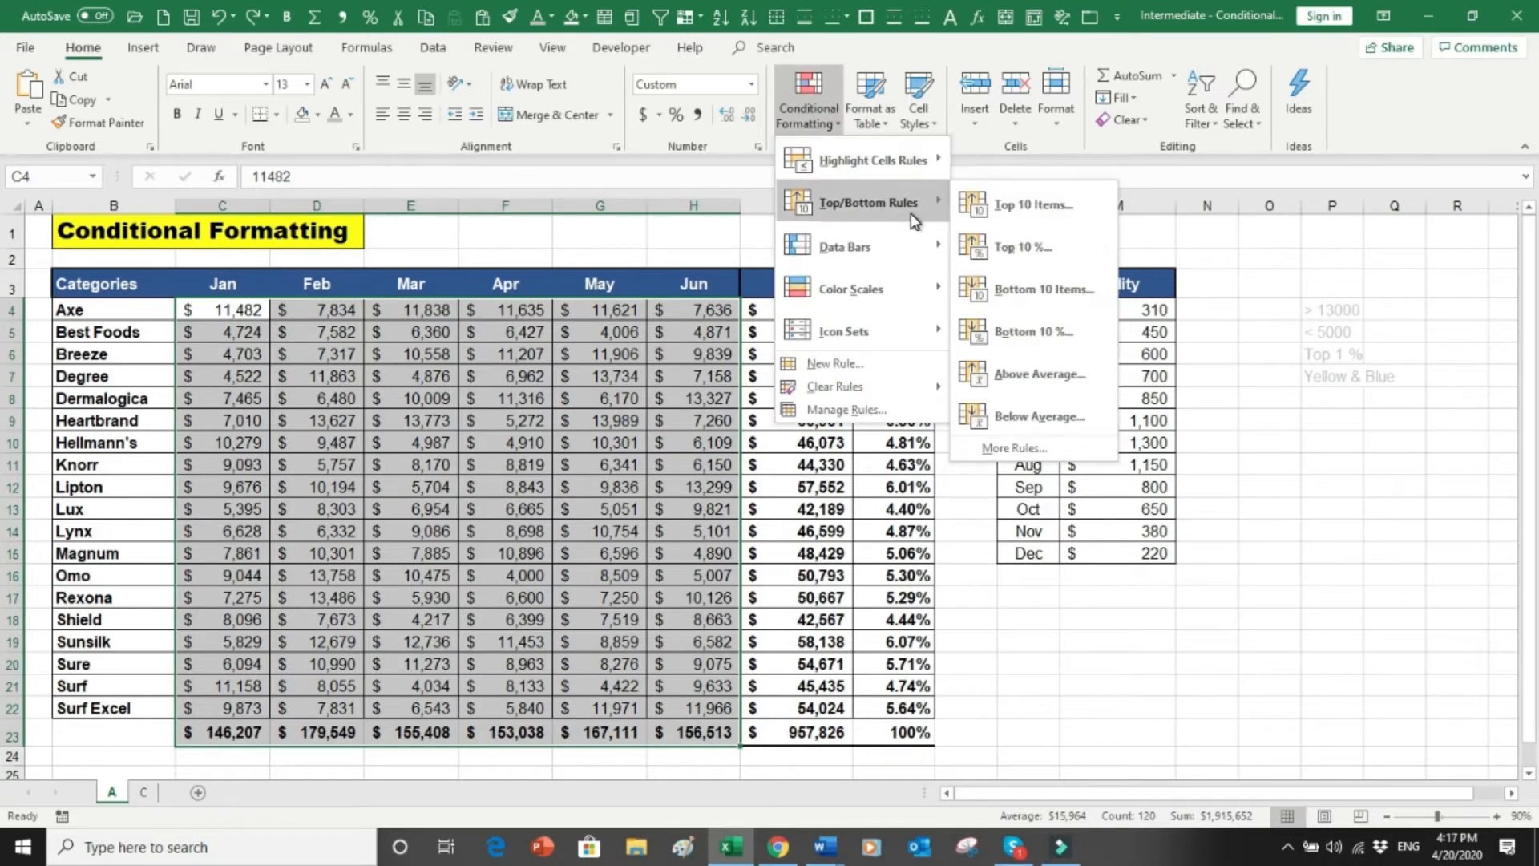
left_click(1070, 374)
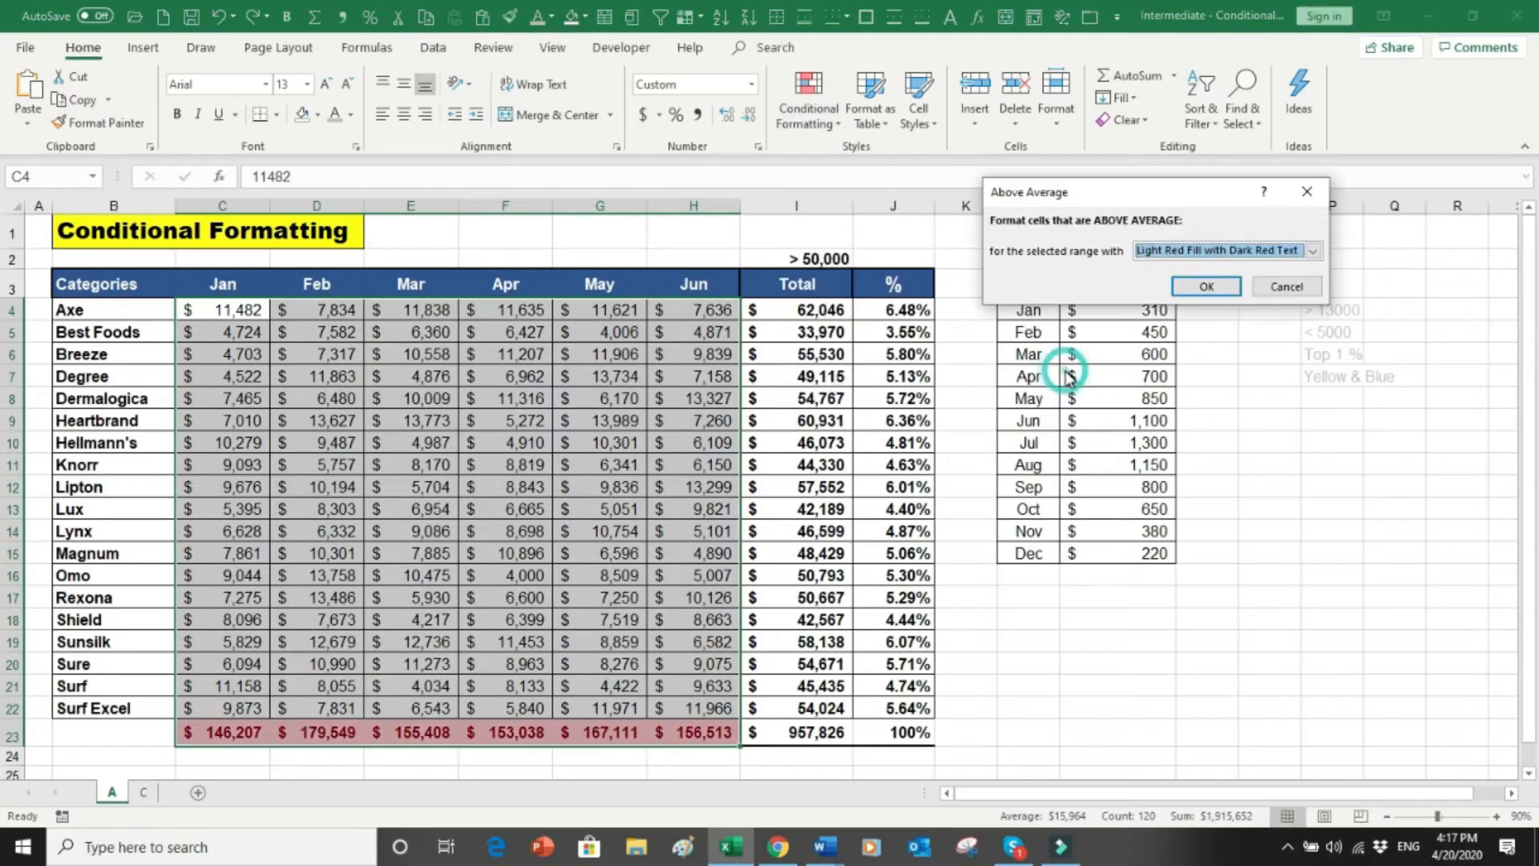
left_click(1205, 286)
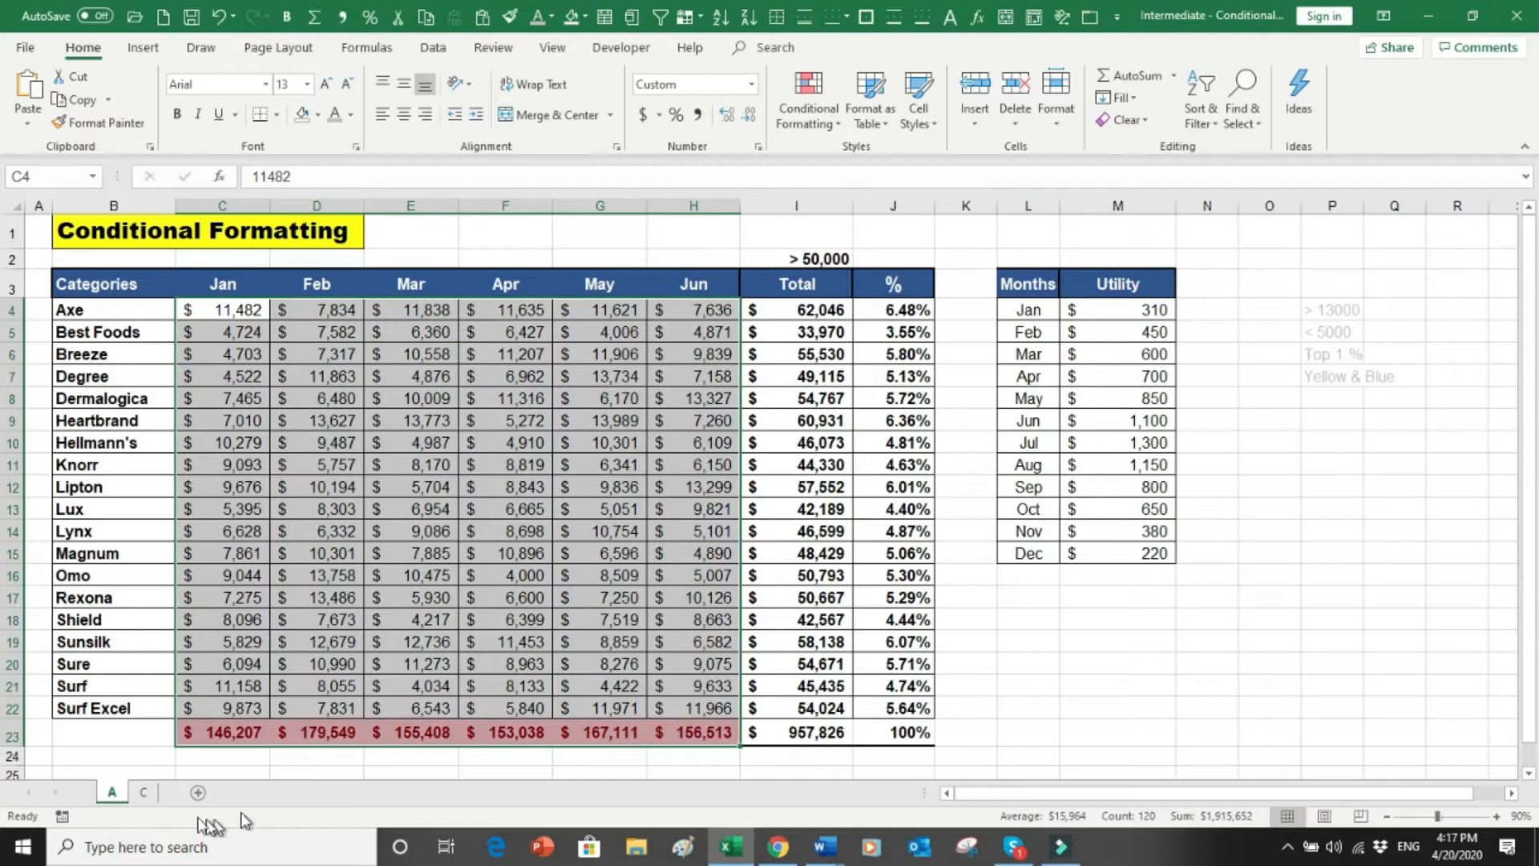
left_click(567, 707)
key("ctrl+z")
left_click(475, 625)
Step: Preview an Above Average rule with light red fill and dark red text on the monthly values in C4:H22, and cancel it
left_click_drag(223, 308, 716, 702)
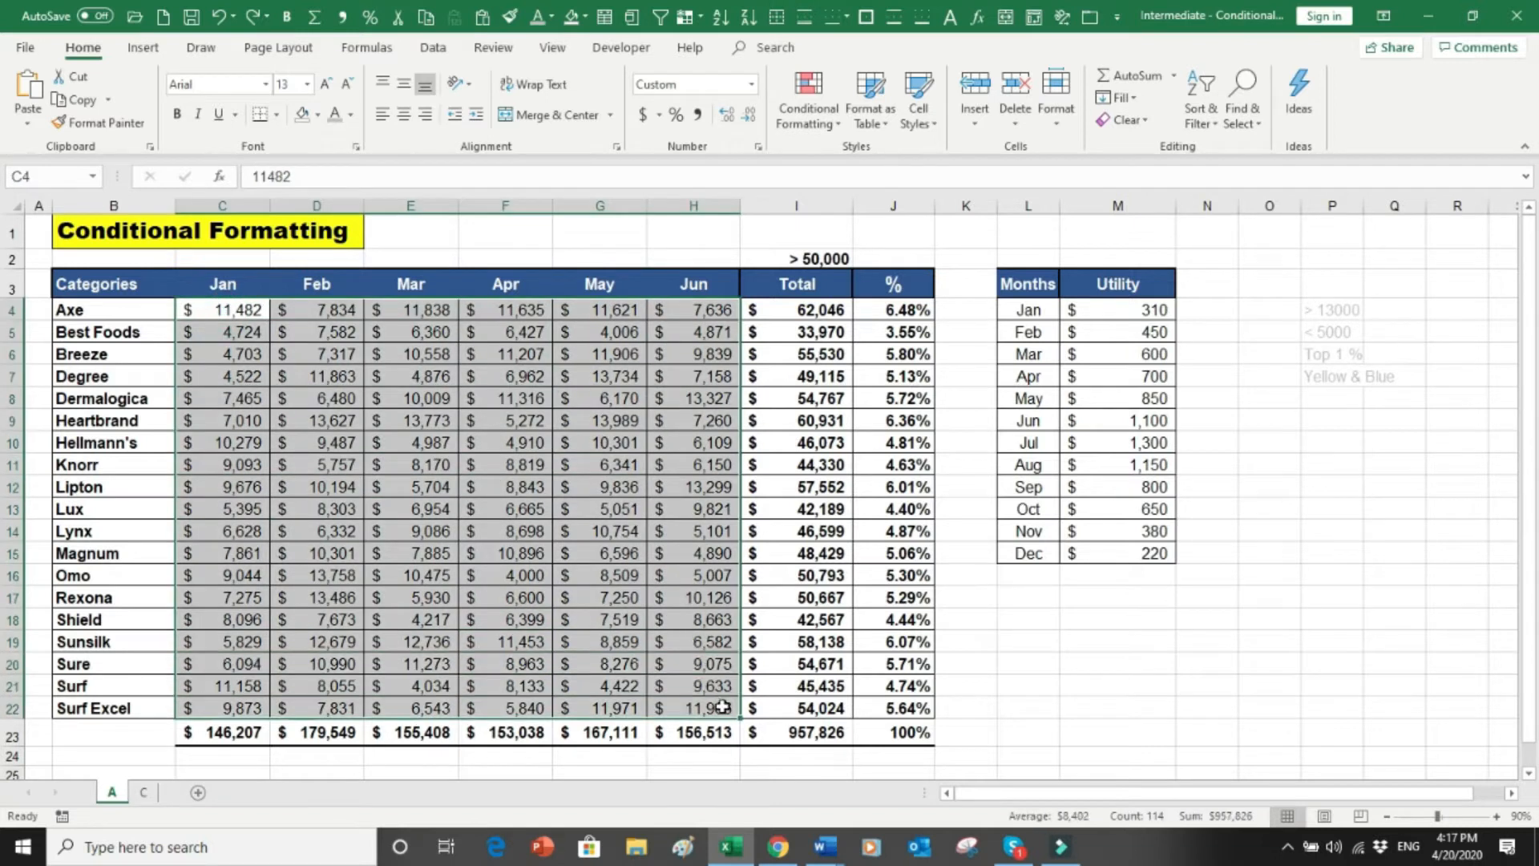
left_click(852, 132)
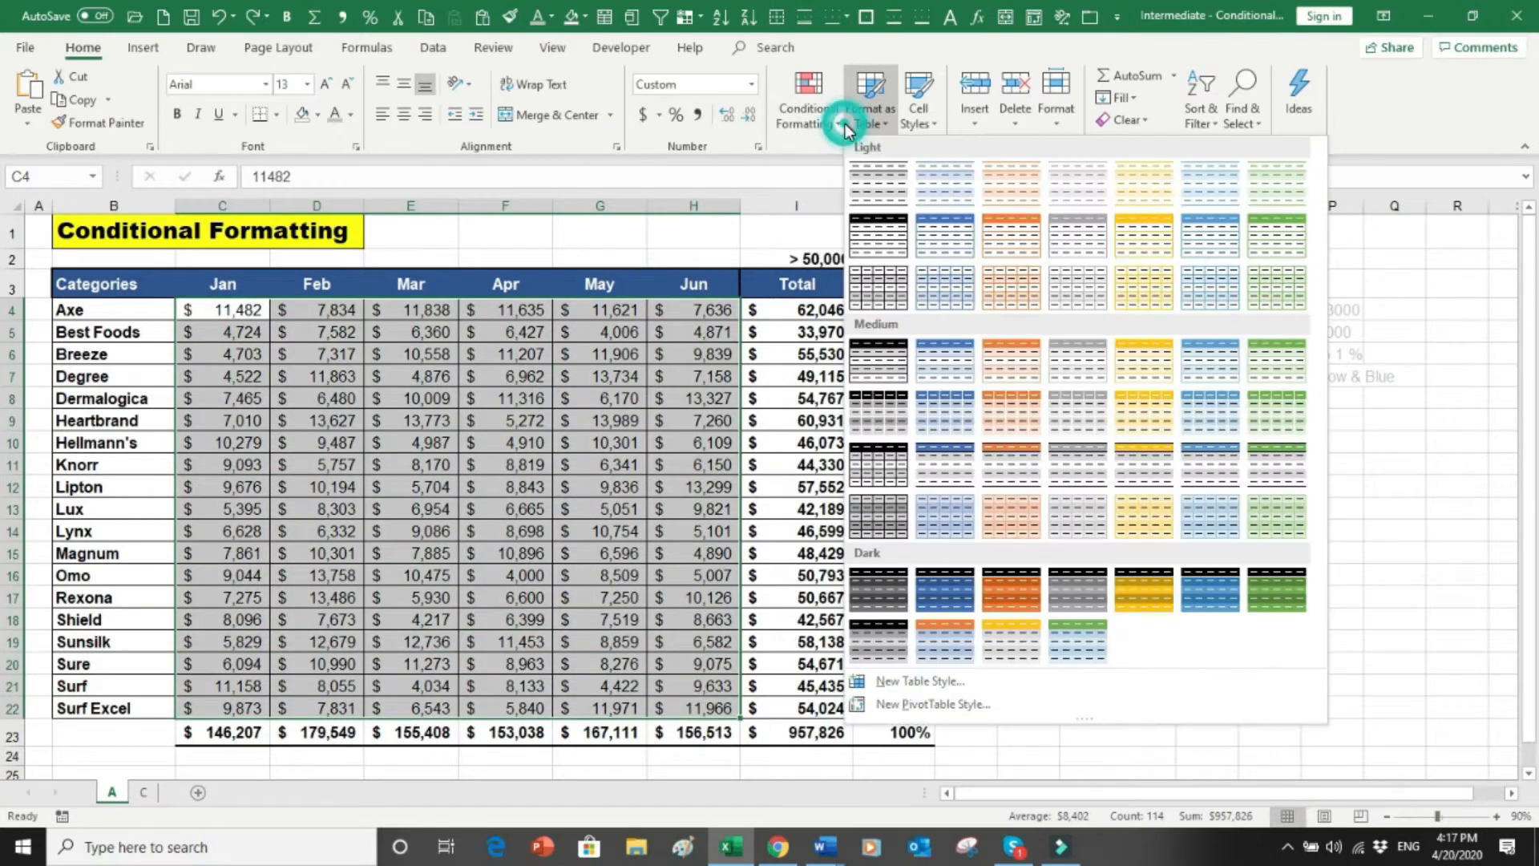
left_click(828, 121)
mouse_move(854, 202)
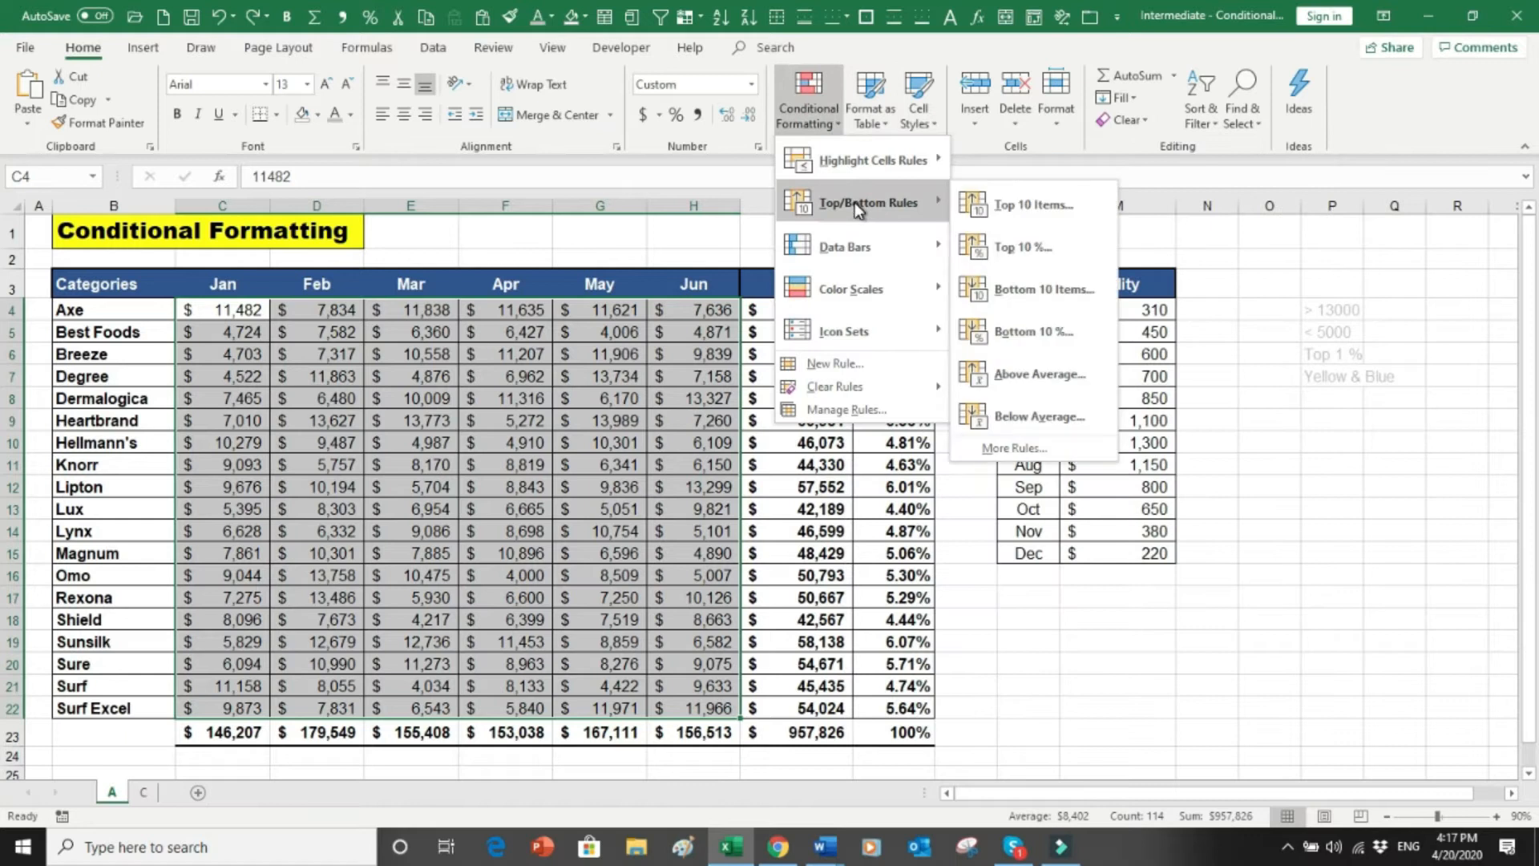
left_click(1048, 373)
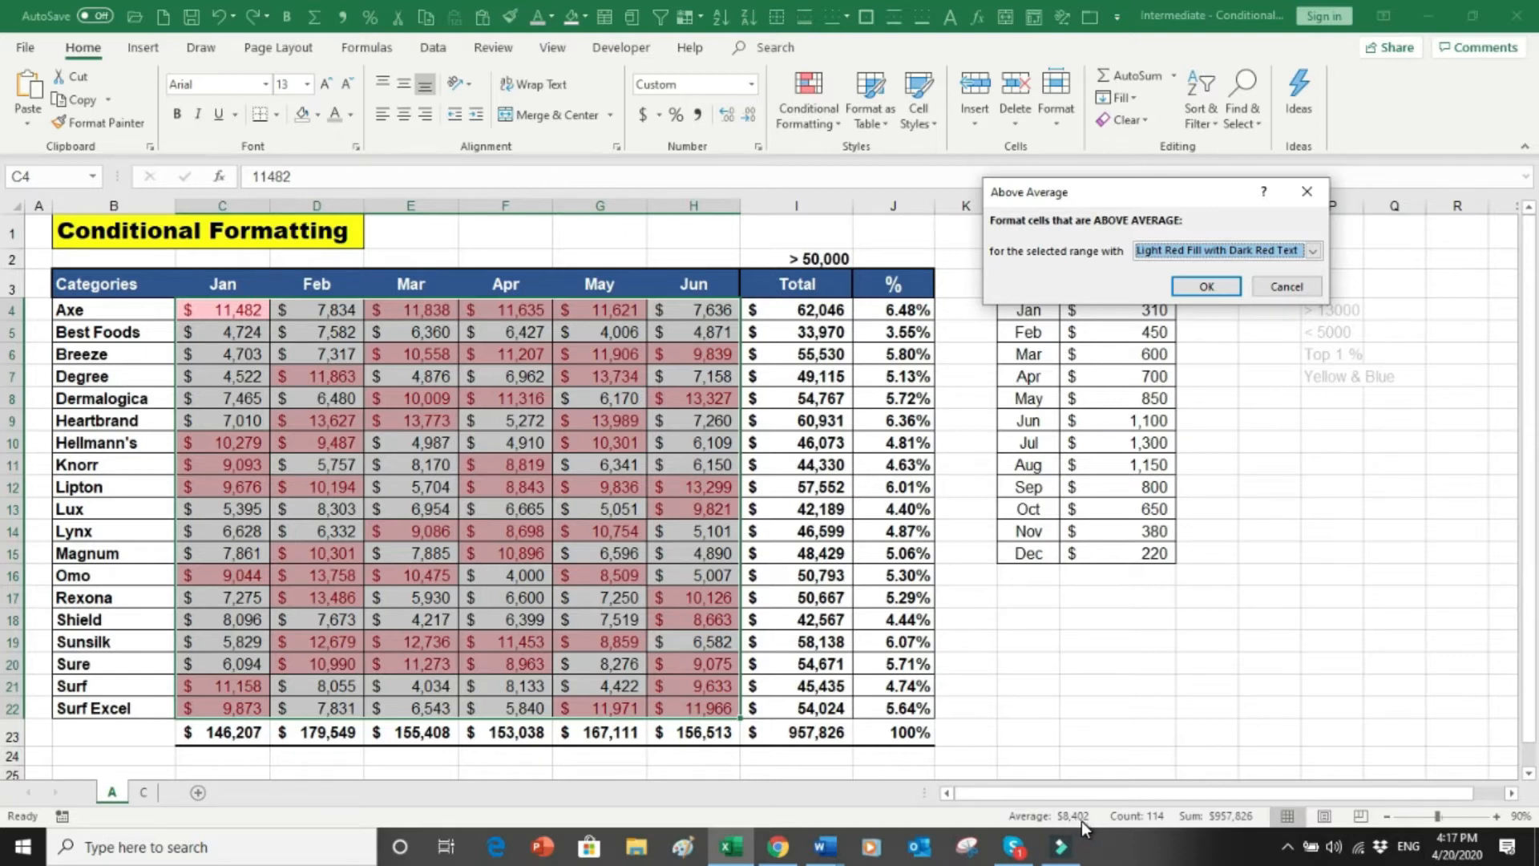
left_click(1287, 286)
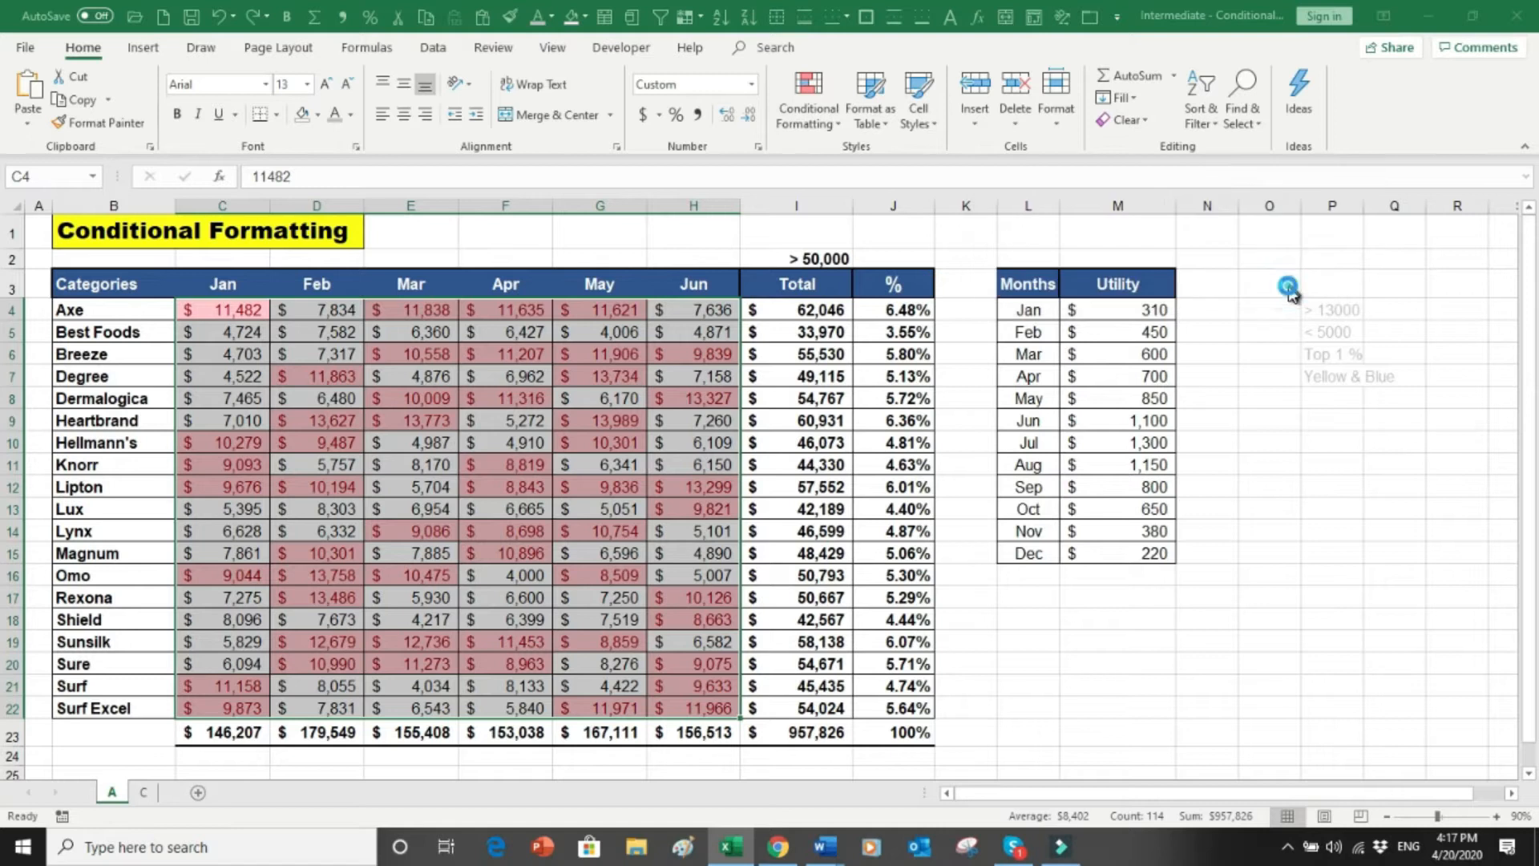
key("ctrl+Page_Down")
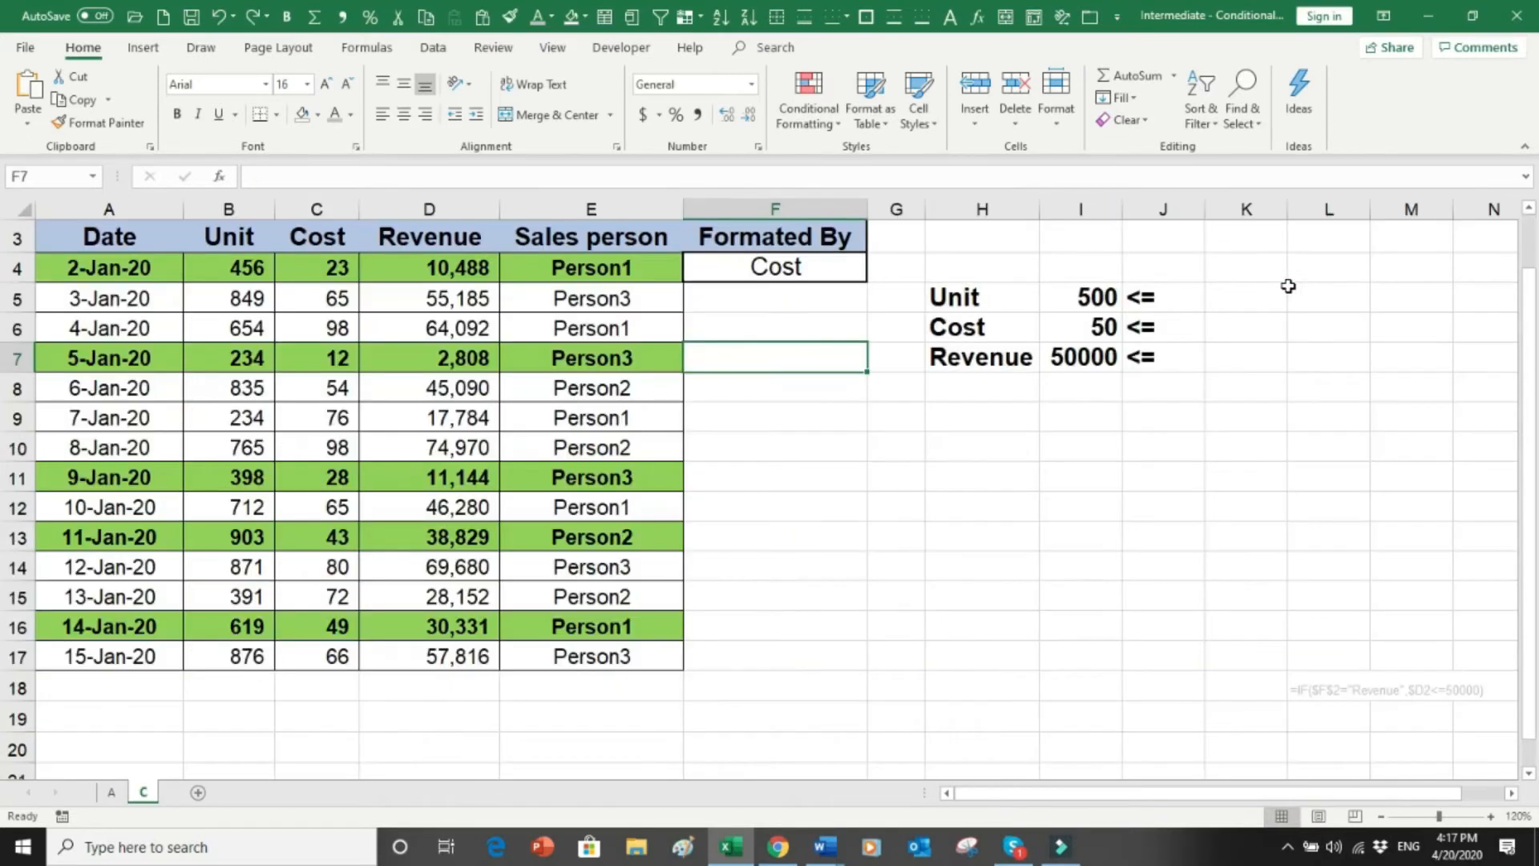
left_click(112, 794)
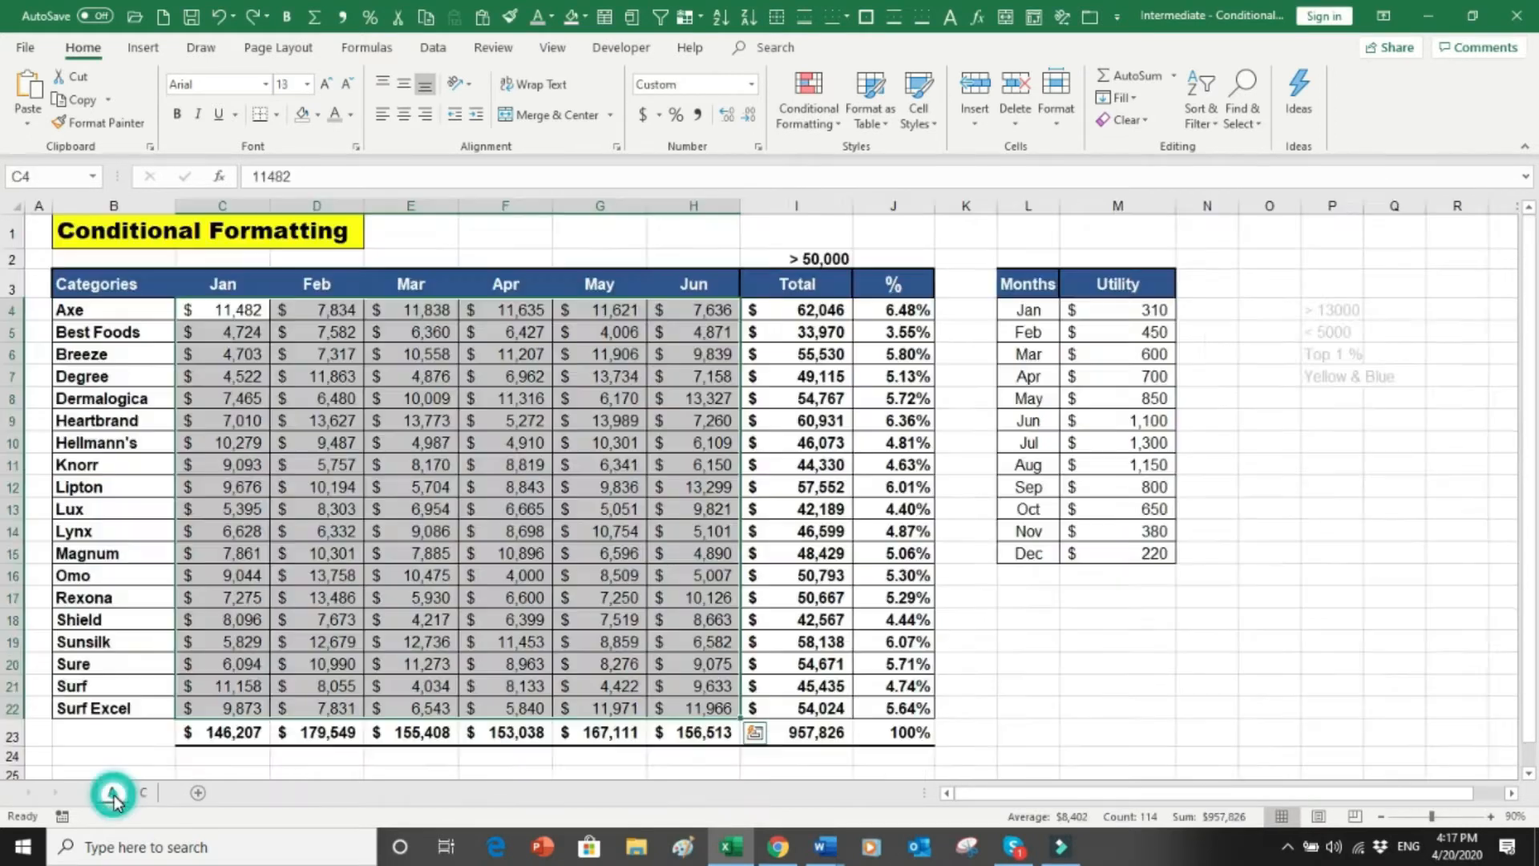
left_click(811, 465)
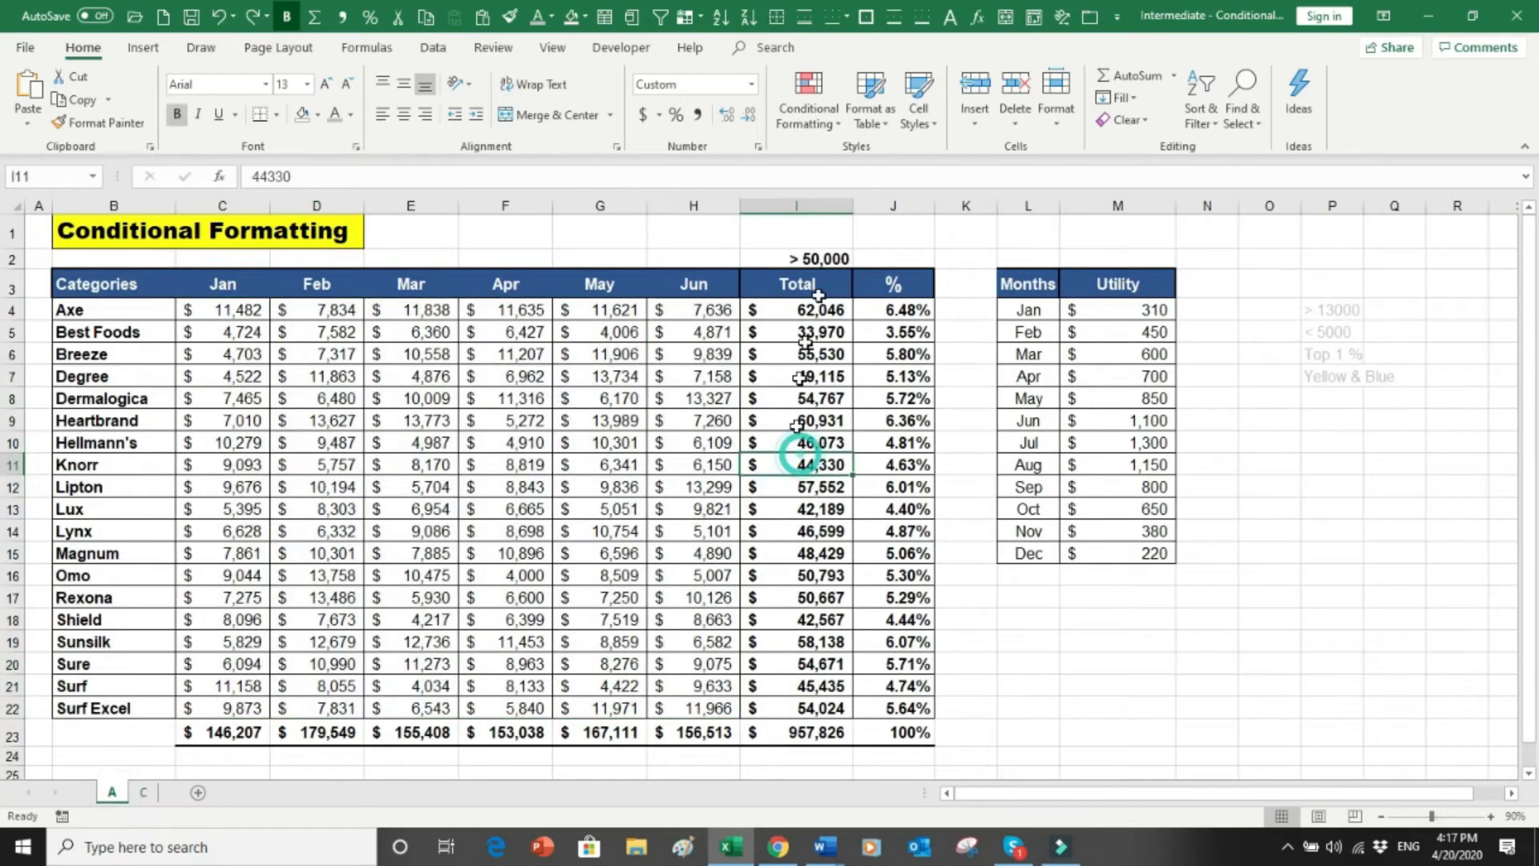
left_click(845, 124)
left_click(832, 124)
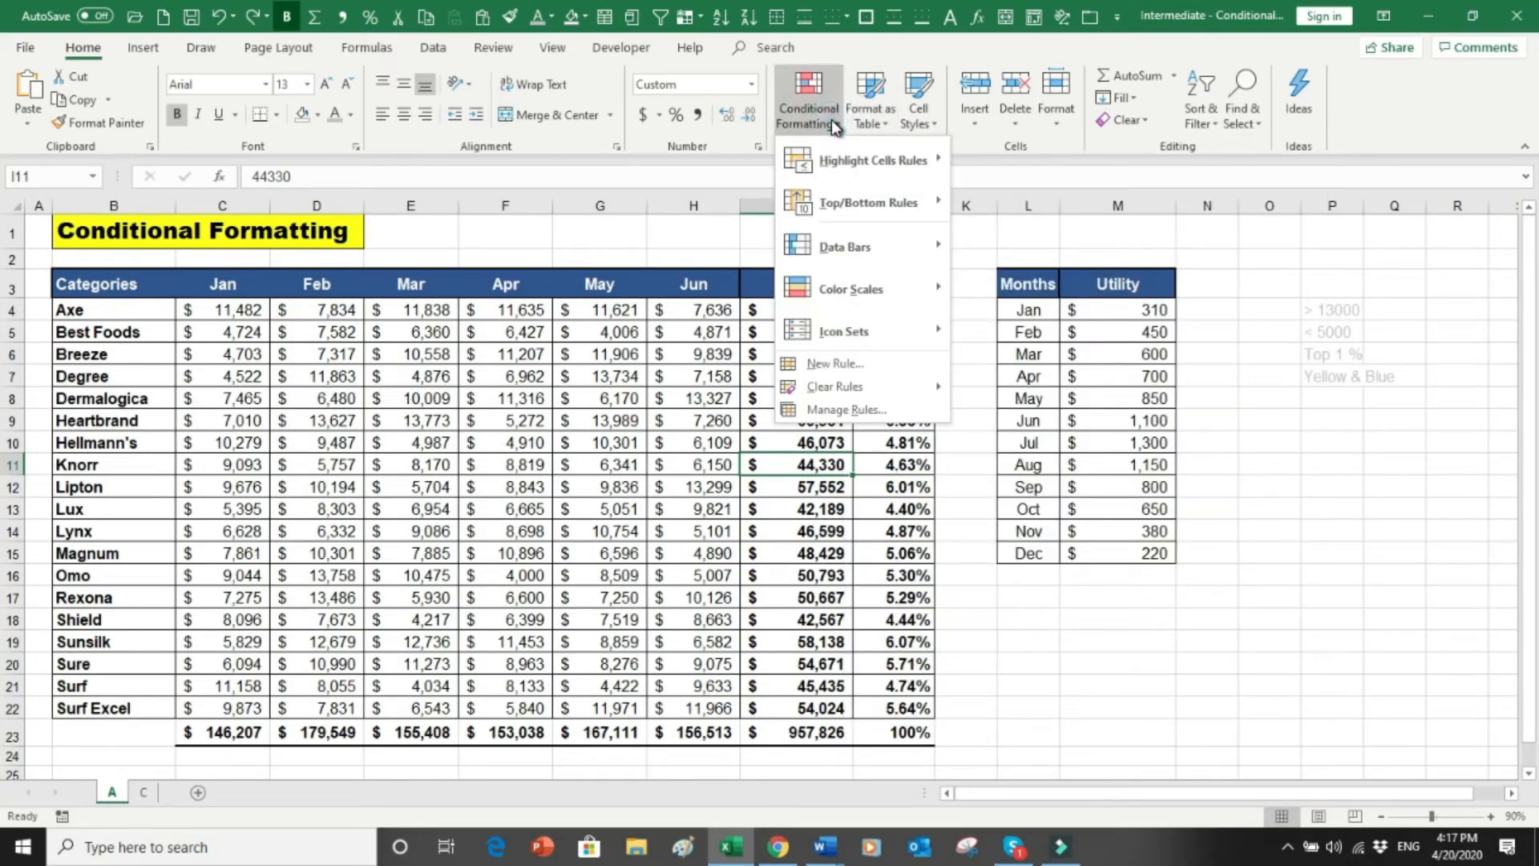
left_click(724, 641)
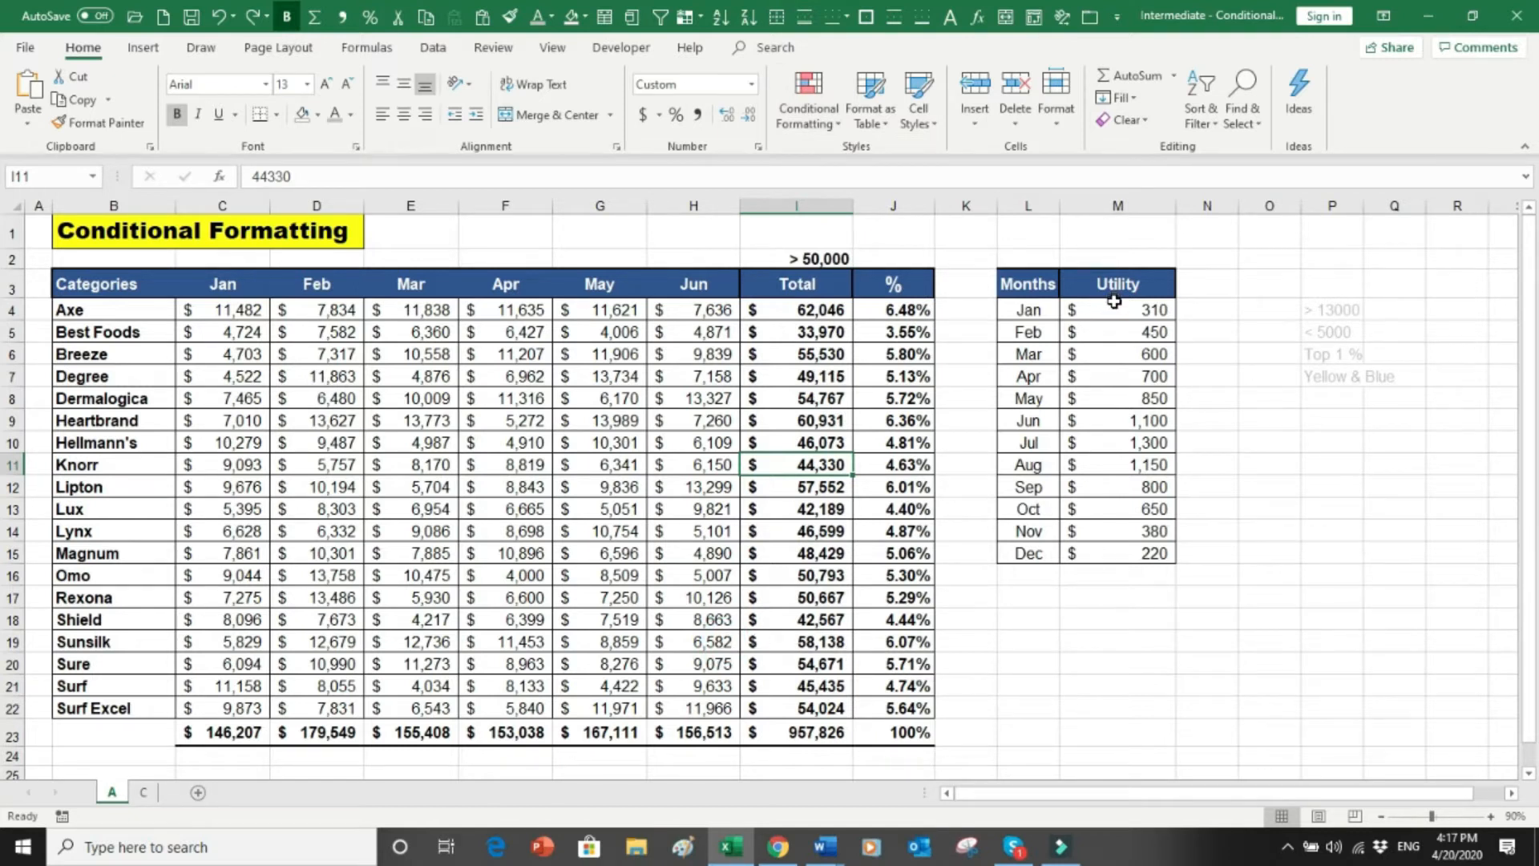
left_click(1035, 312)
left_click_drag(1039, 314, 1047, 557)
left_click(1138, 509)
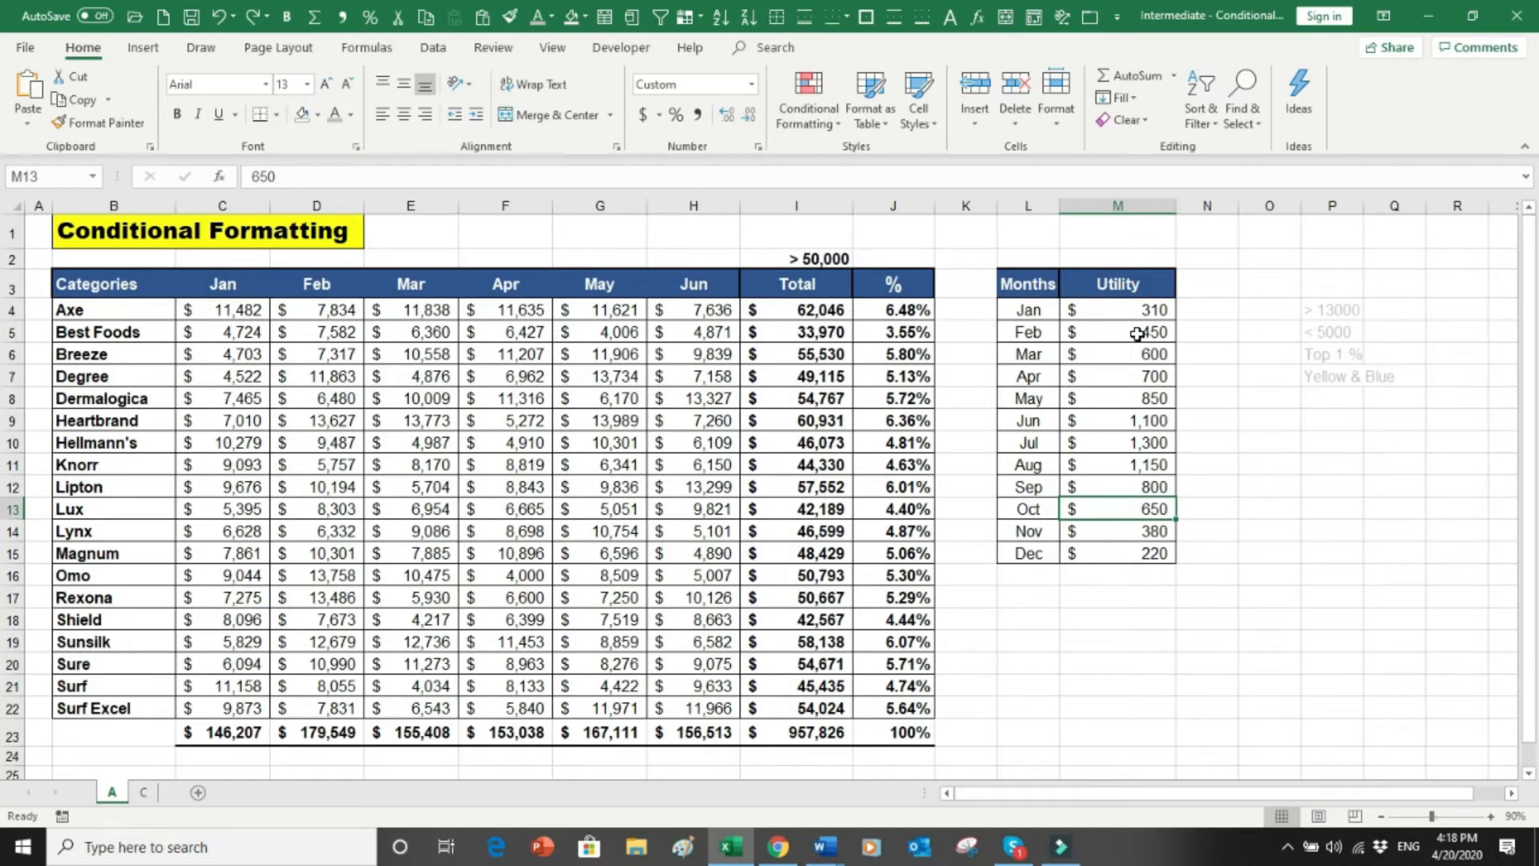
Step: Add red gradient-fill data bars to the monthly utility values in M4:M15, and undo them
left_click(1122, 312)
left_click_drag(1122, 312, 1110, 553)
left_click(834, 126)
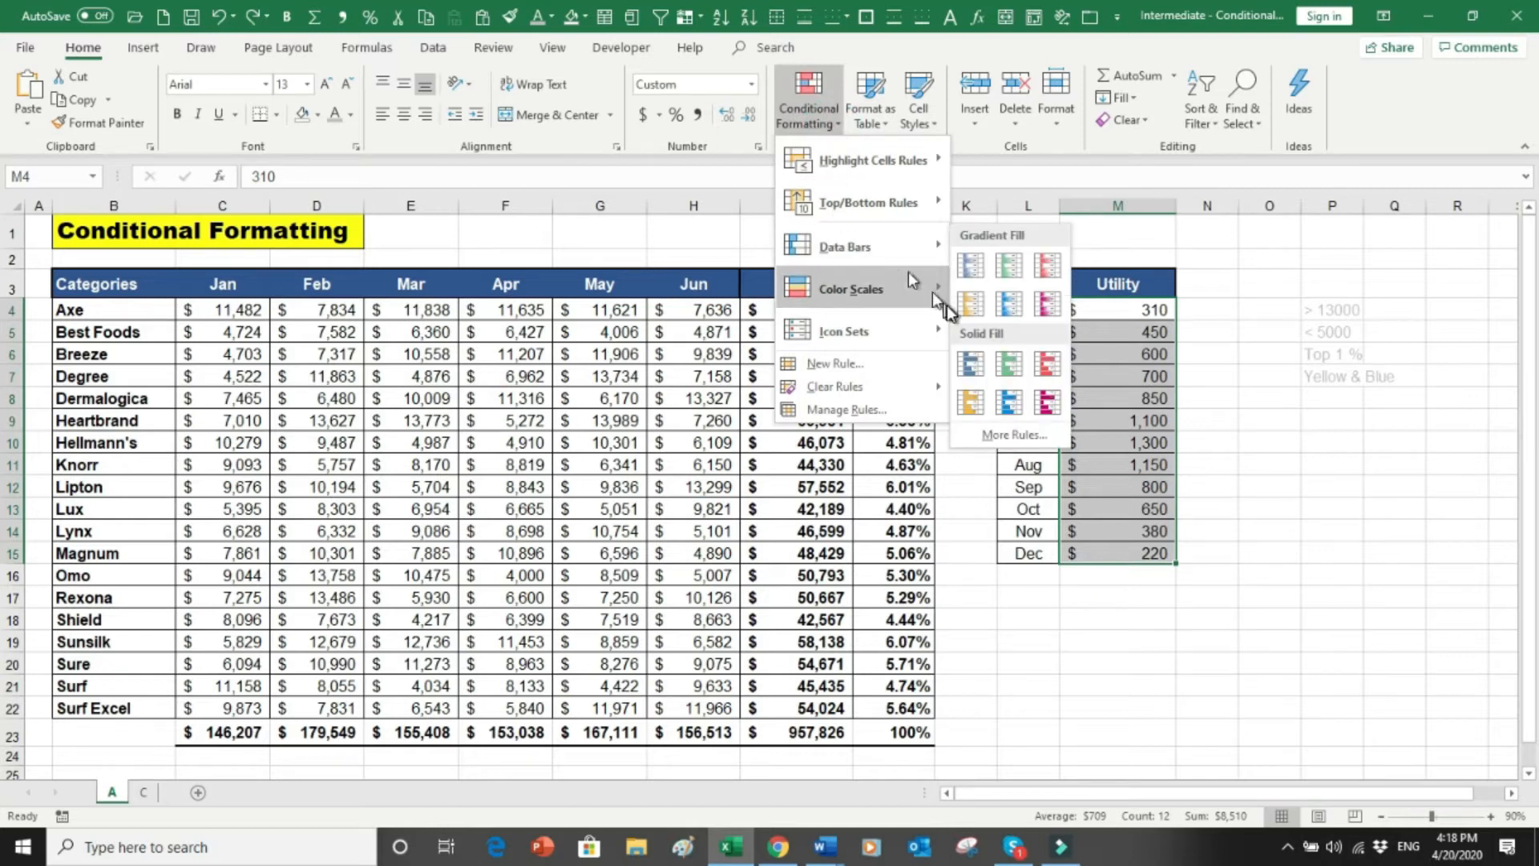
mouse_move(921, 289)
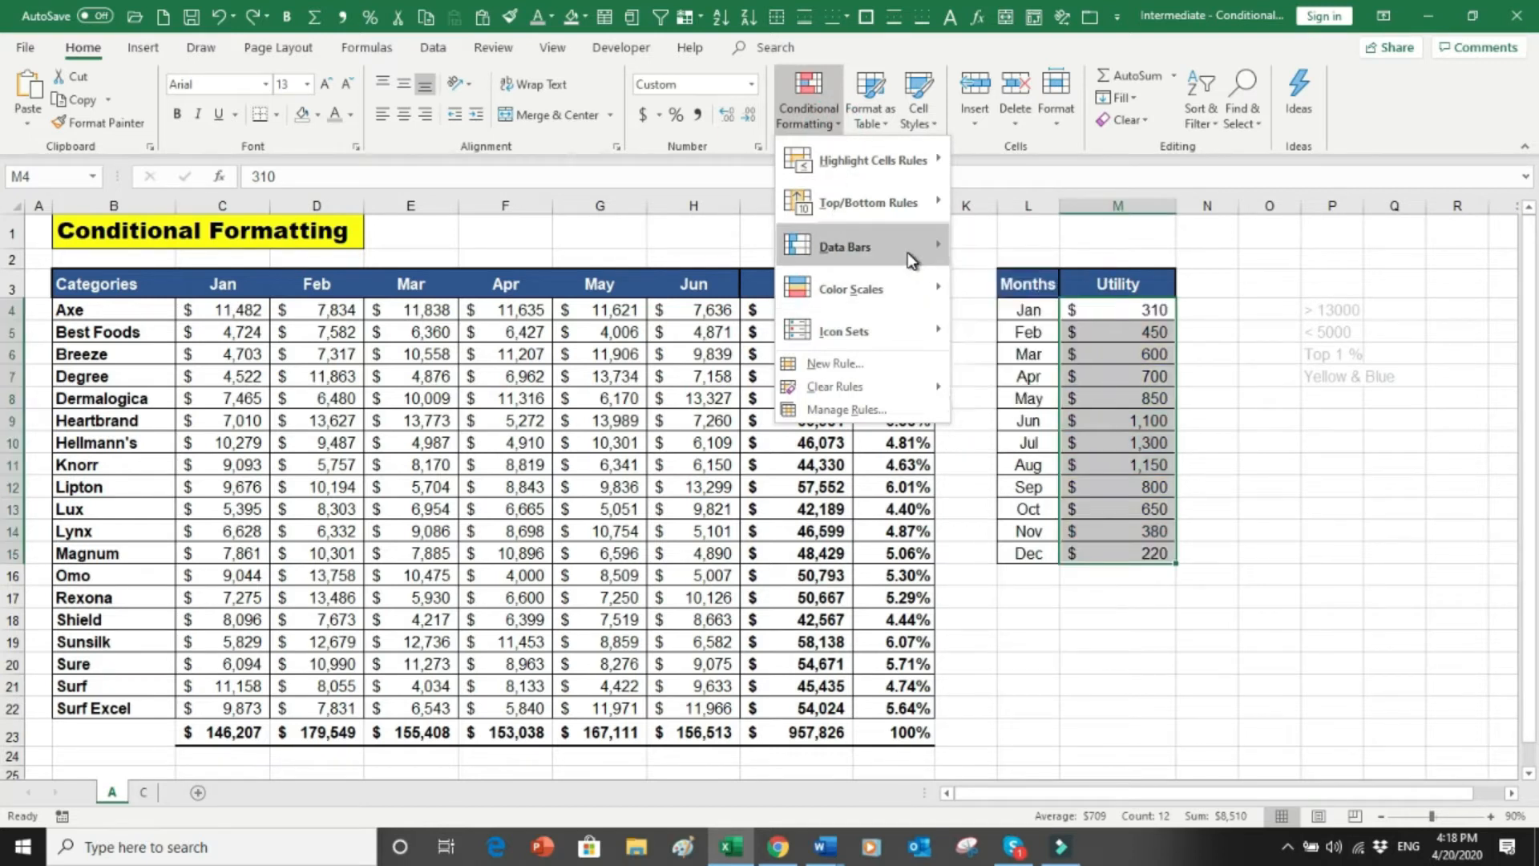
mouse_move(930, 252)
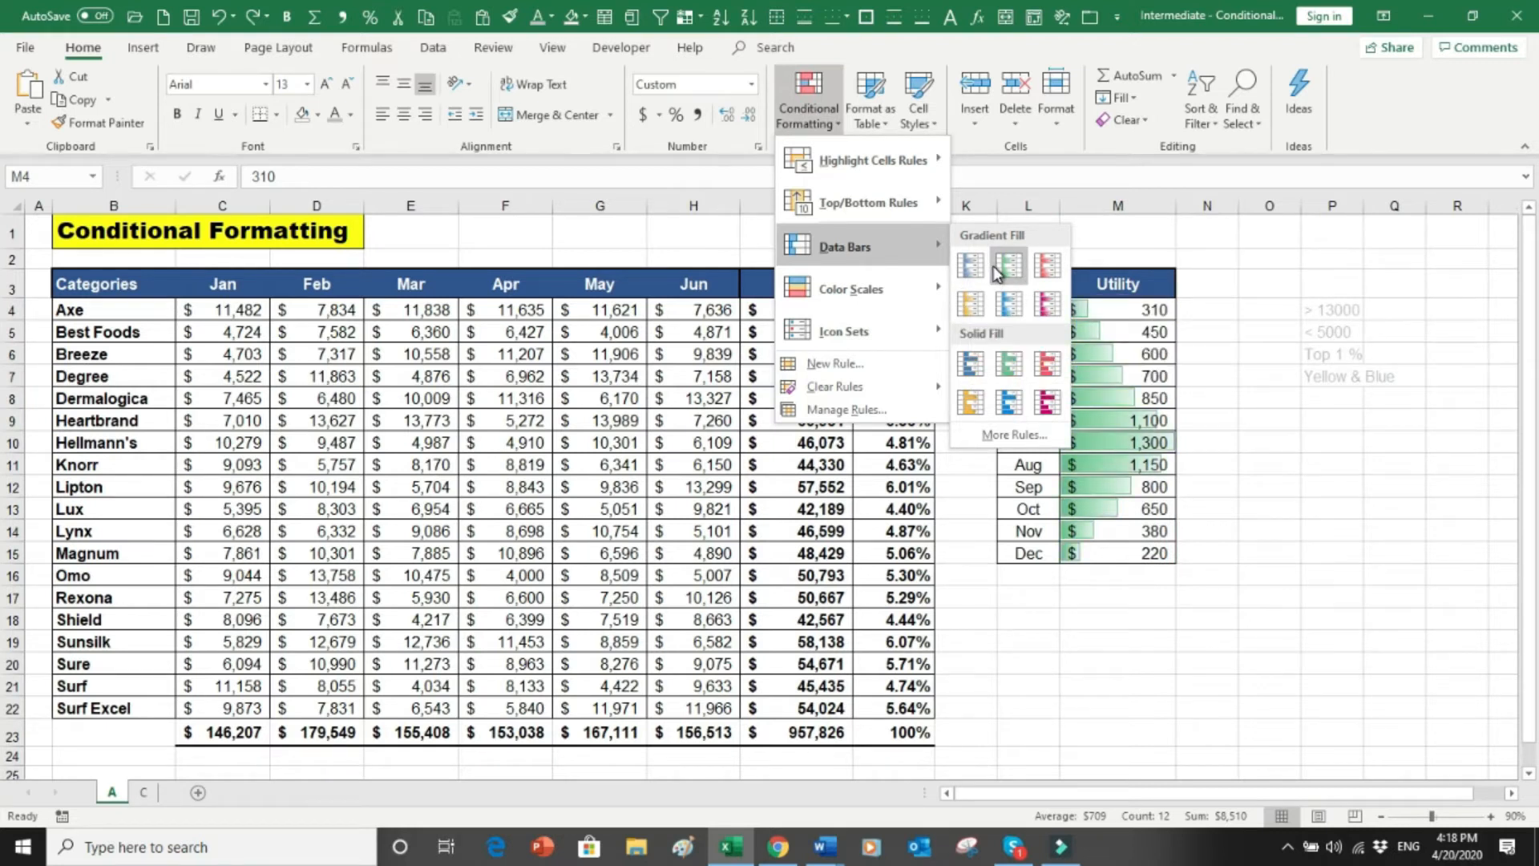
left_click(1036, 267)
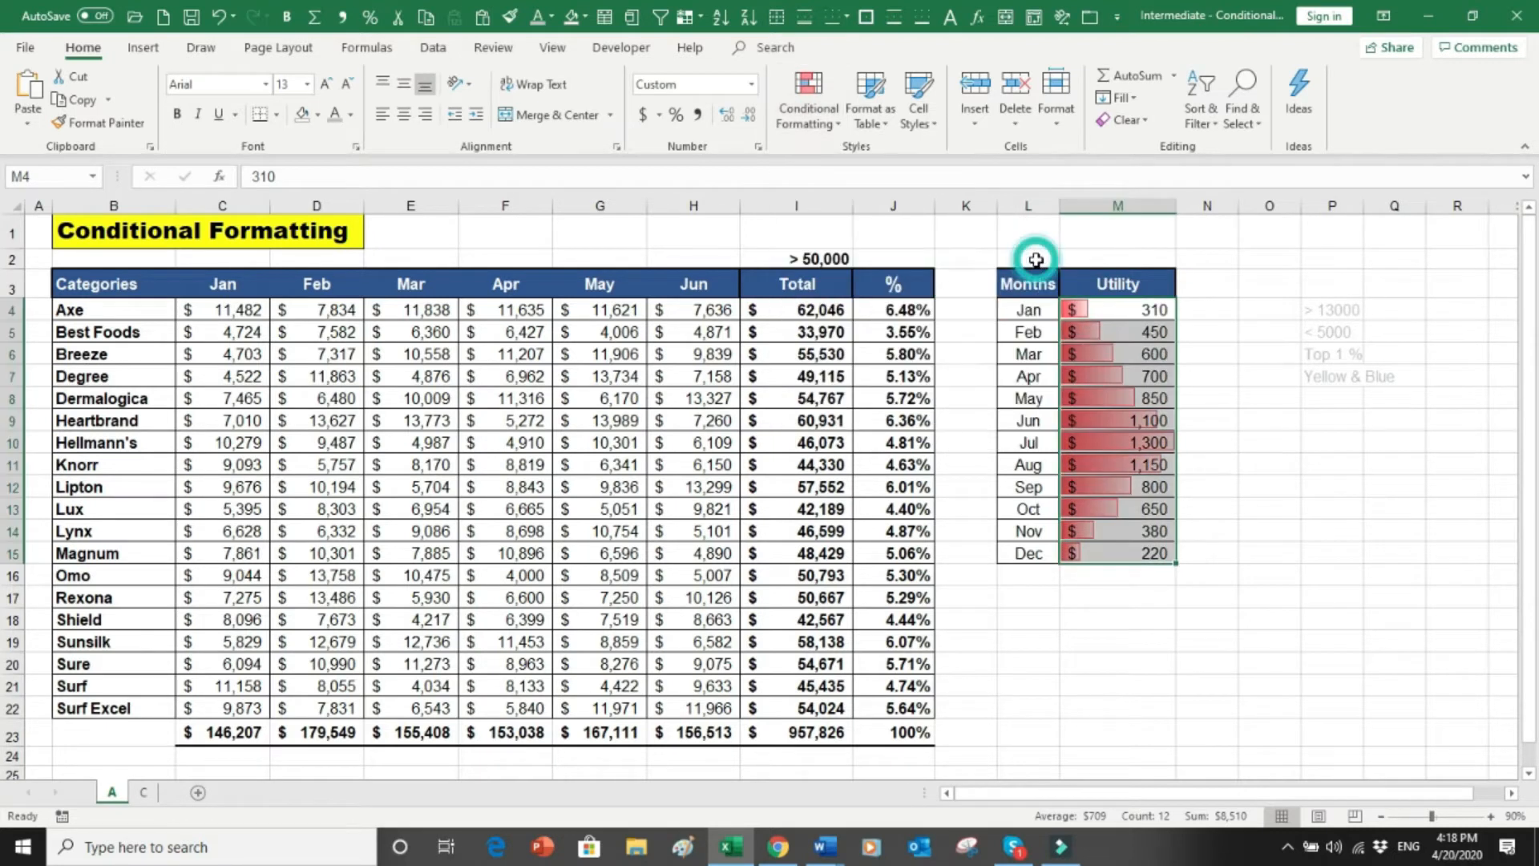
left_click(1298, 444)
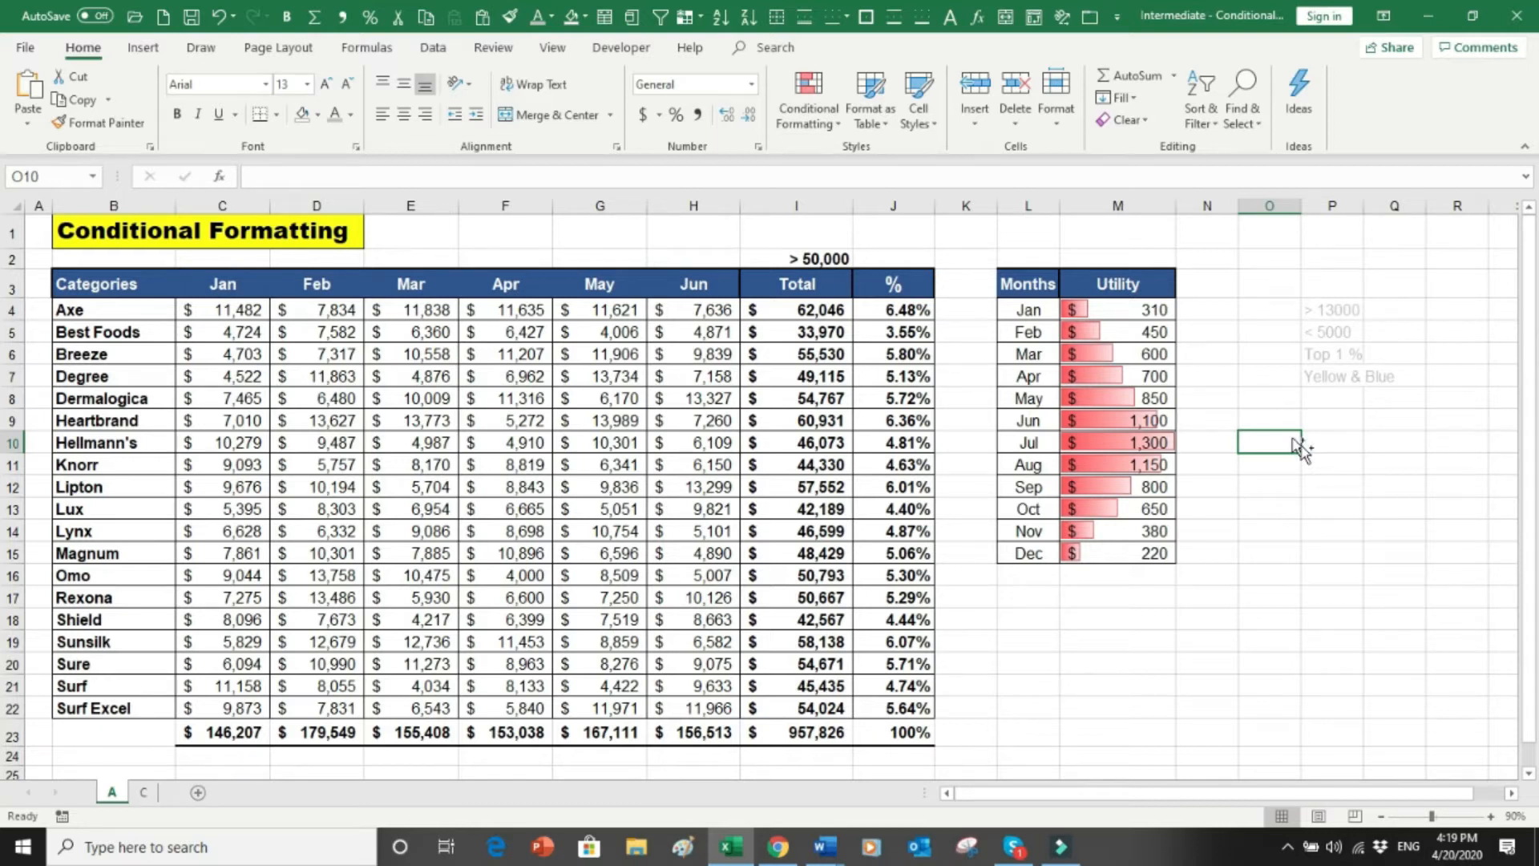
key("ctrl+z")
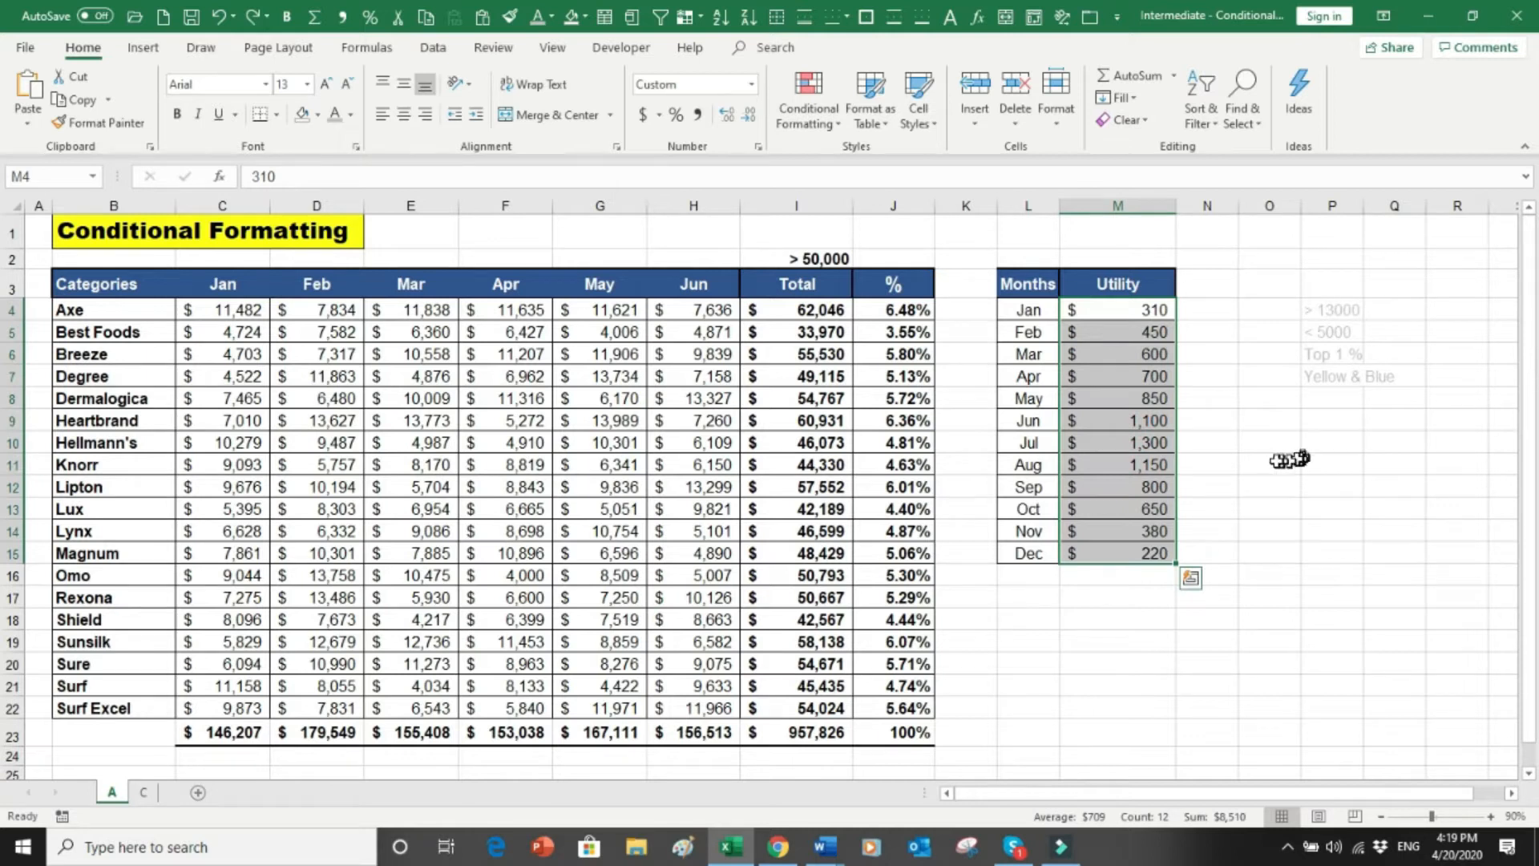
left_click(1276, 460)
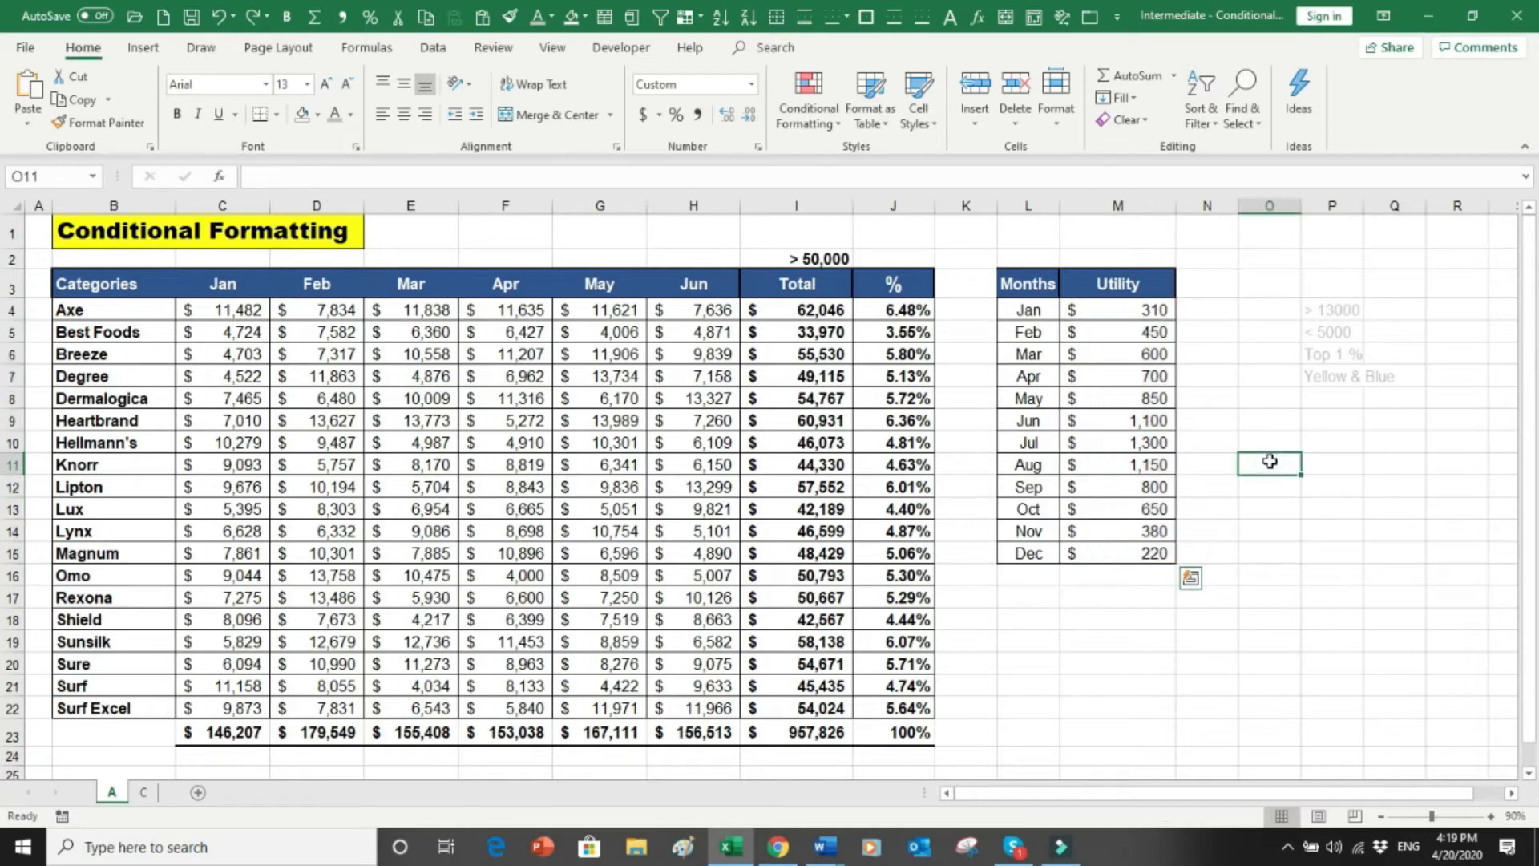
Step: Apply the Blue - White - Red color scale to the monthly values in C4:H22, and undo it
left_click(832, 127)
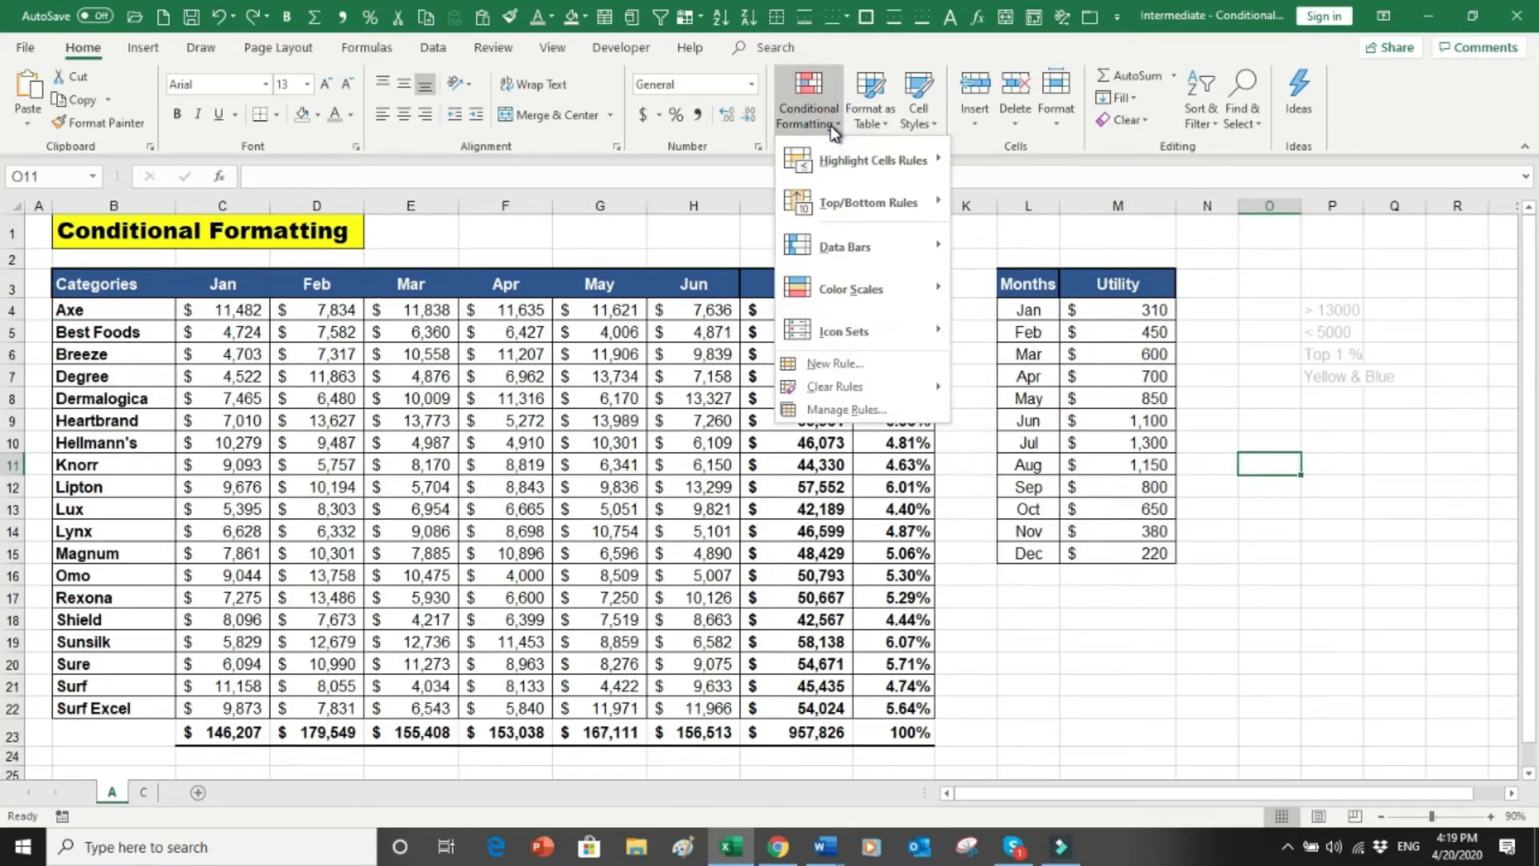
left_click(832, 128)
left_click_drag(242, 319, 681, 700)
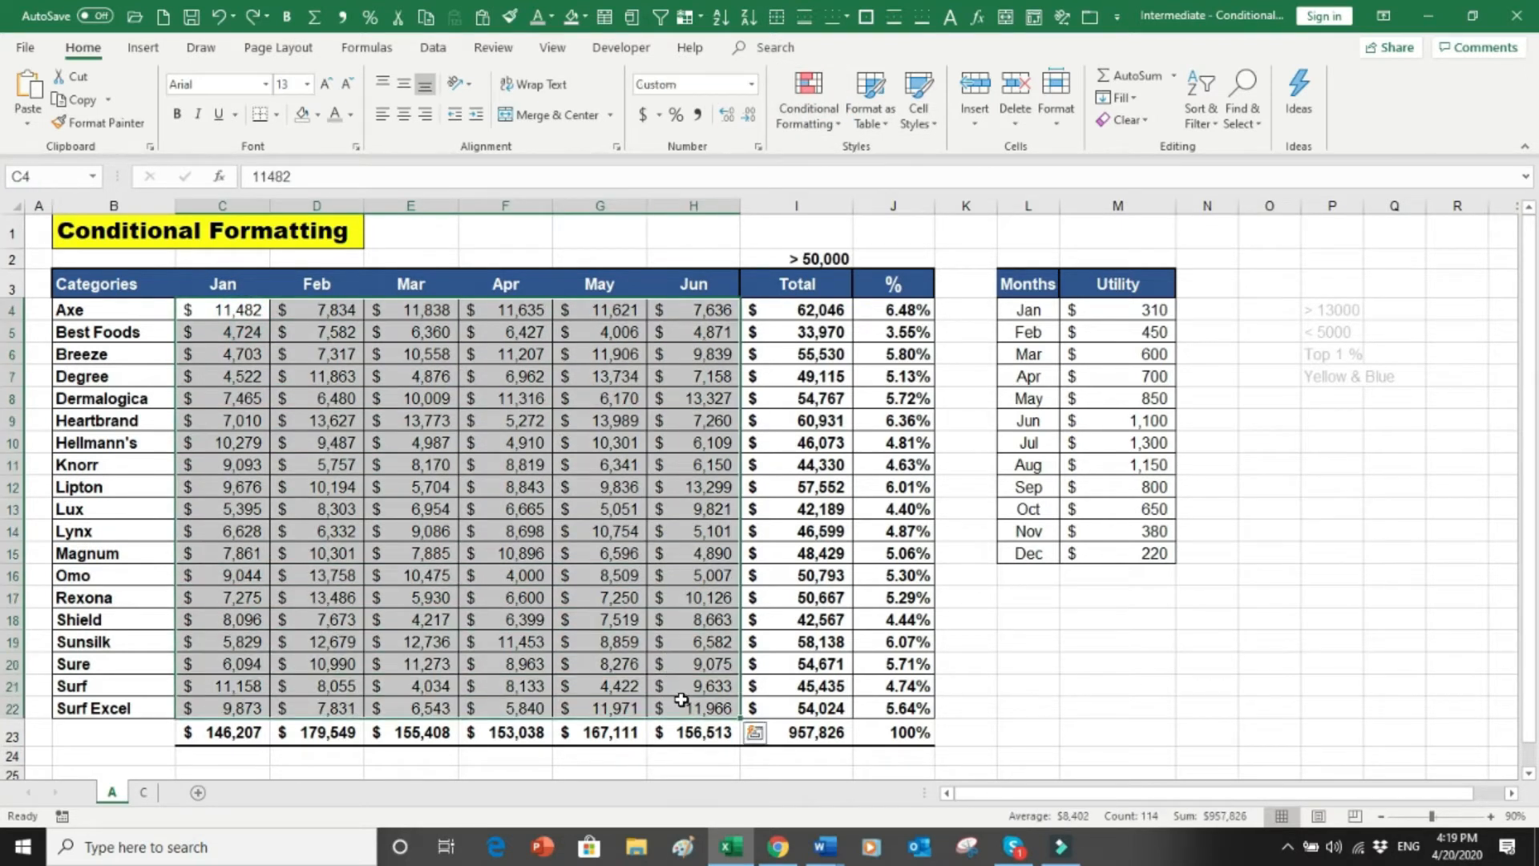
left_click(837, 125)
mouse_move(840, 266)
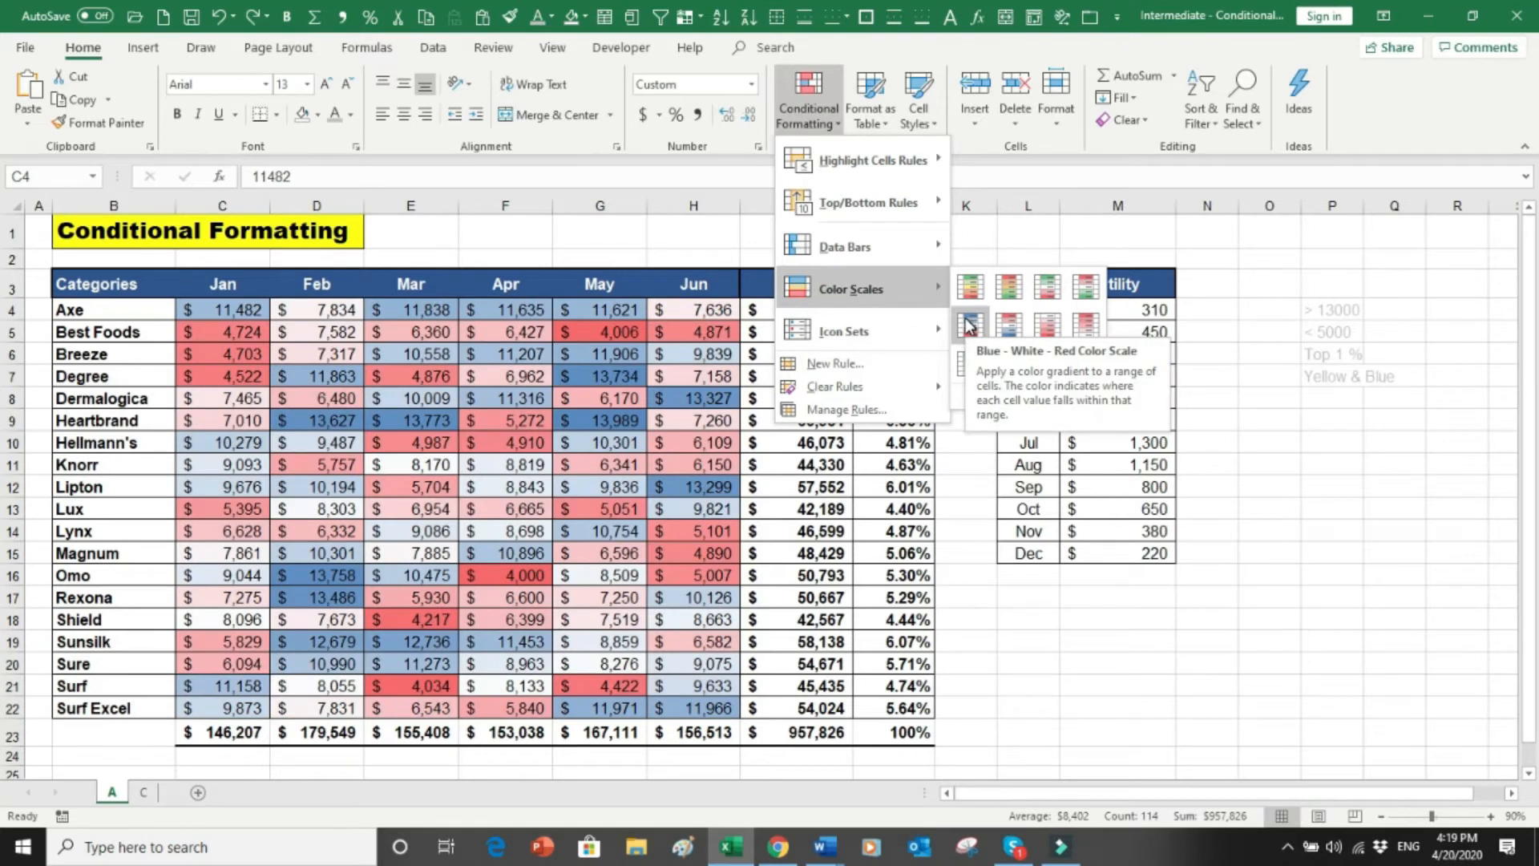
left_click(970, 325)
left_click(1097, 707)
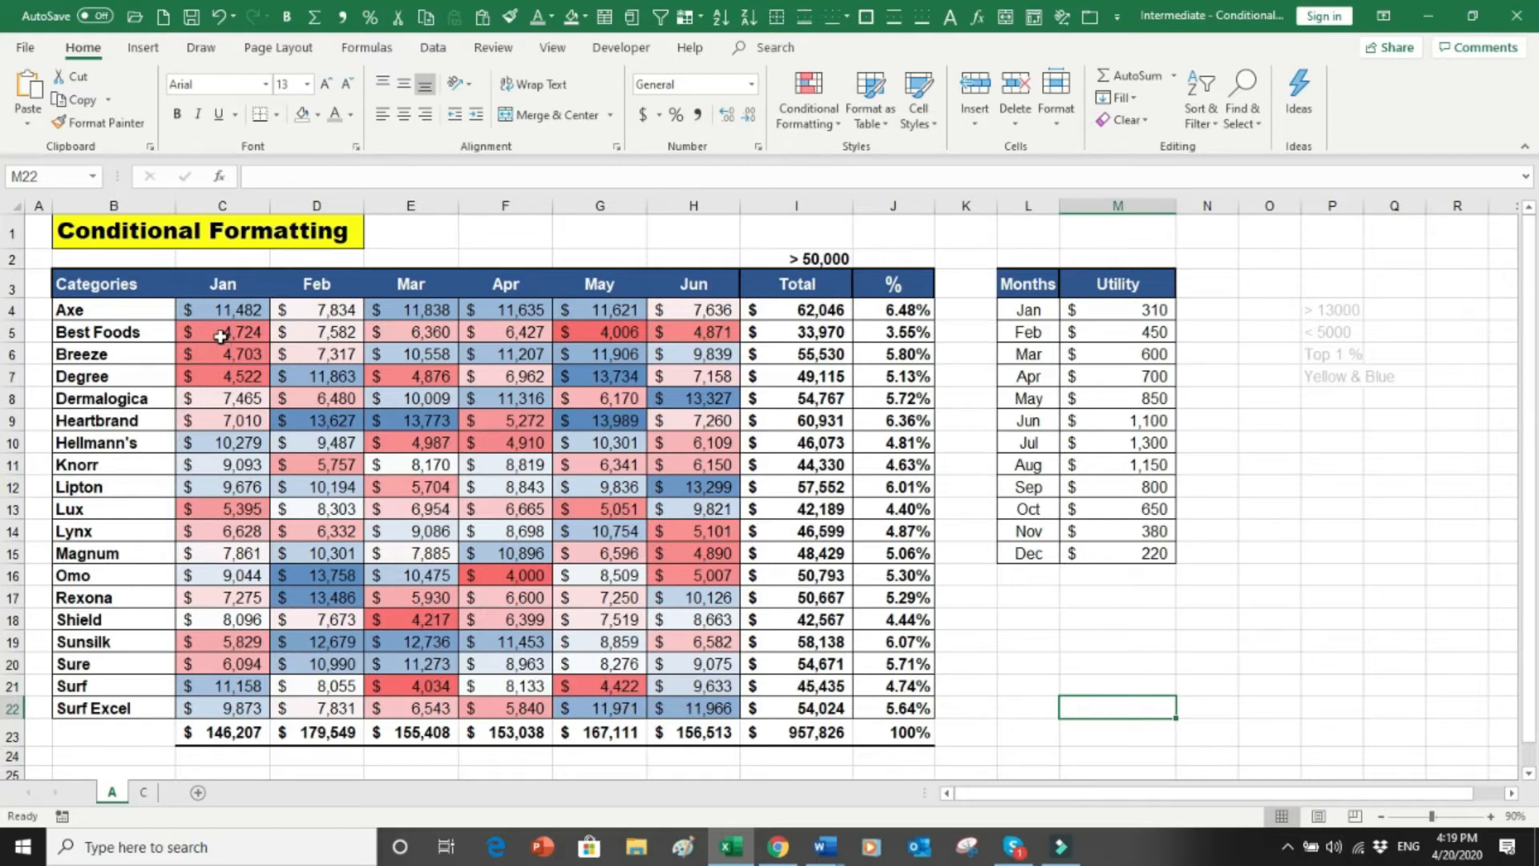
key("ctrl+z")
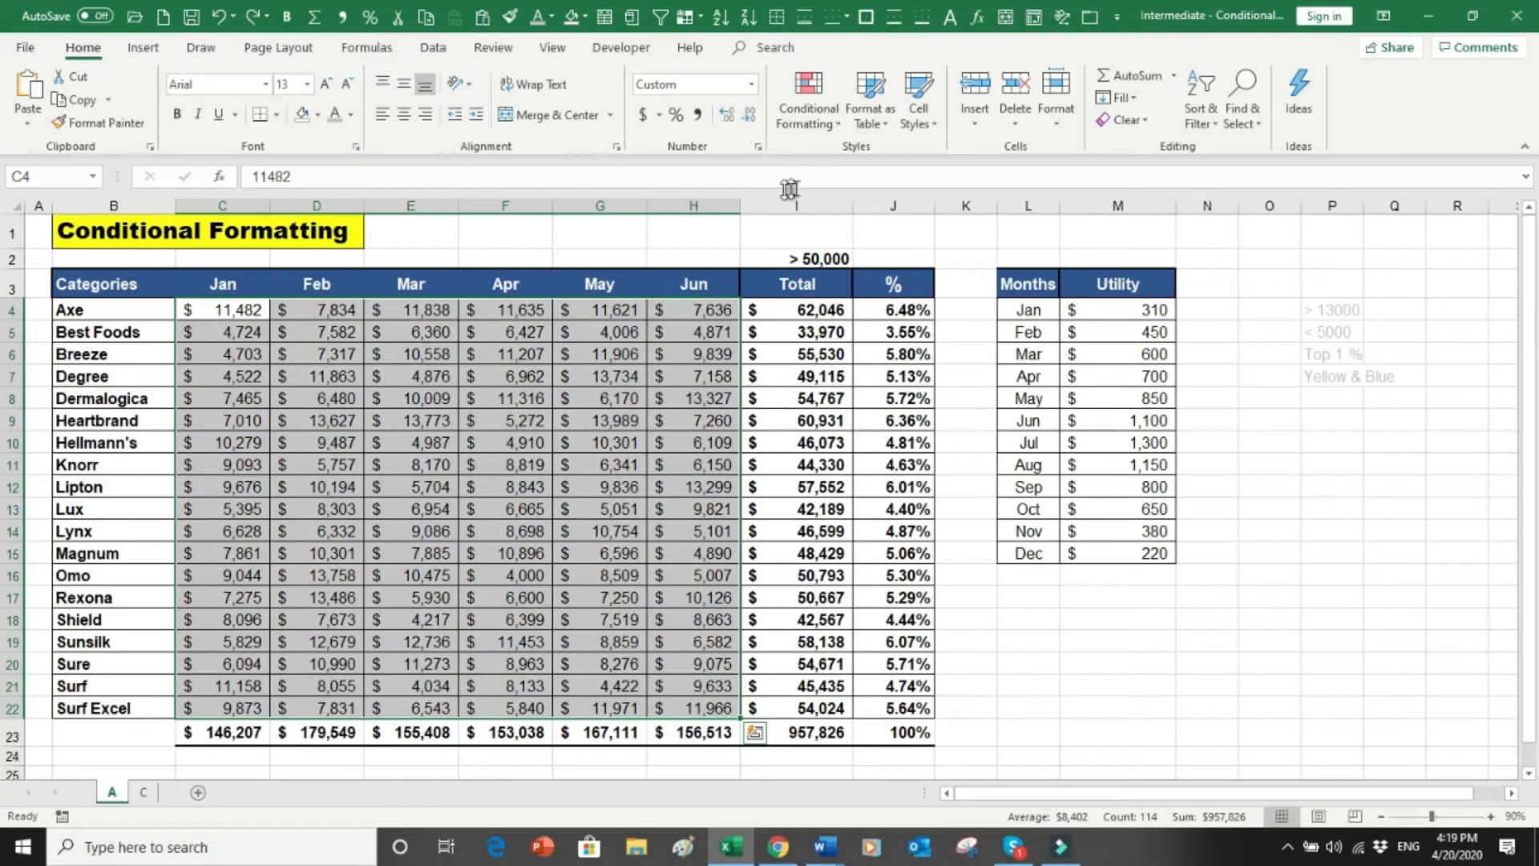
Step: Set up a custom 2-Color Scale rule for C4:H22 with yellow for the lowest value and dark blue for the highest
left_click(834, 120)
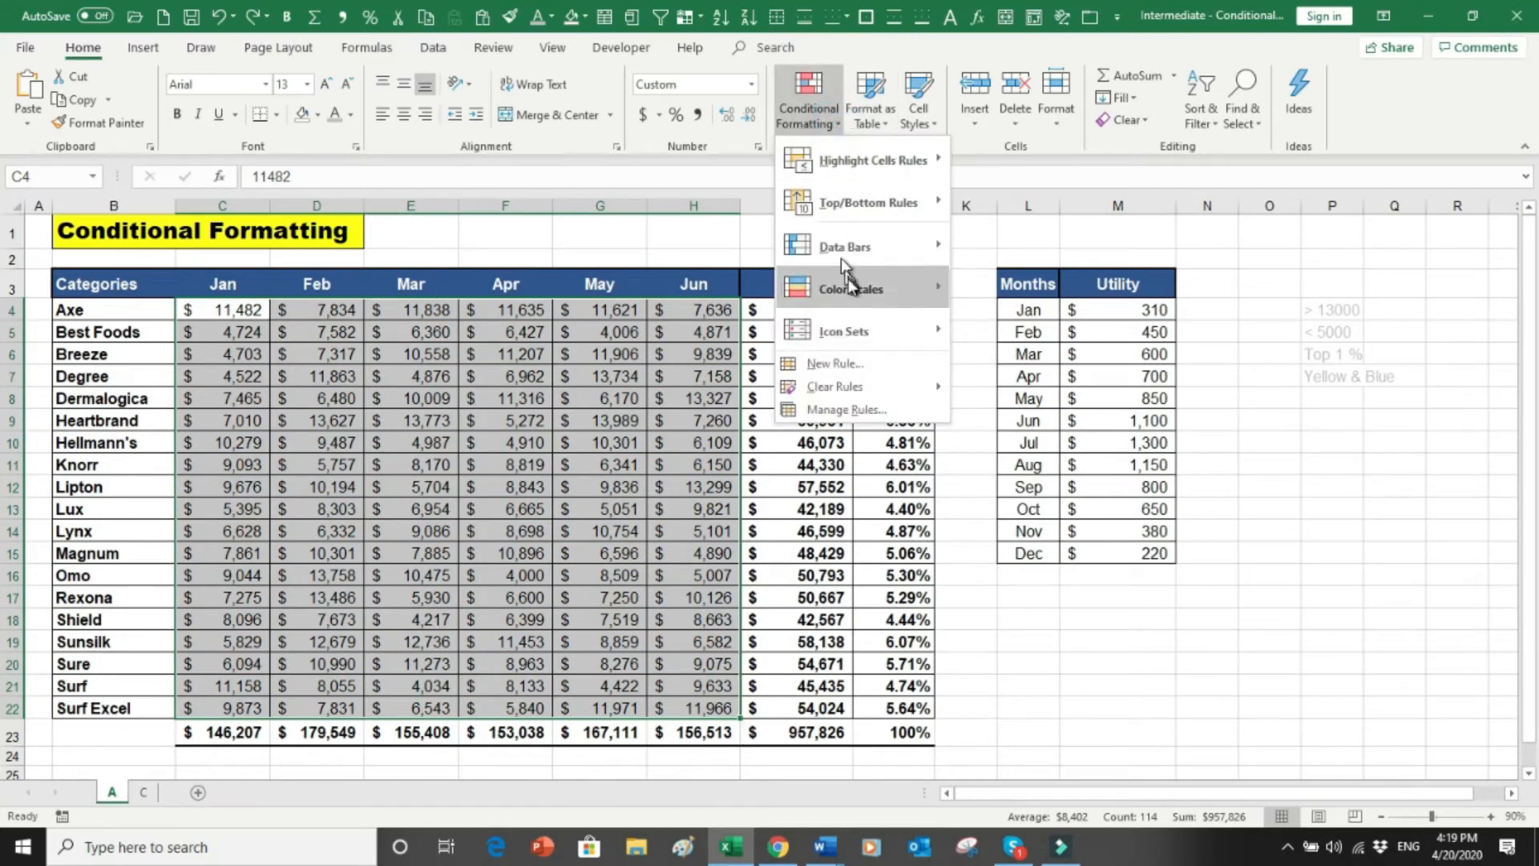
mouse_move(849, 285)
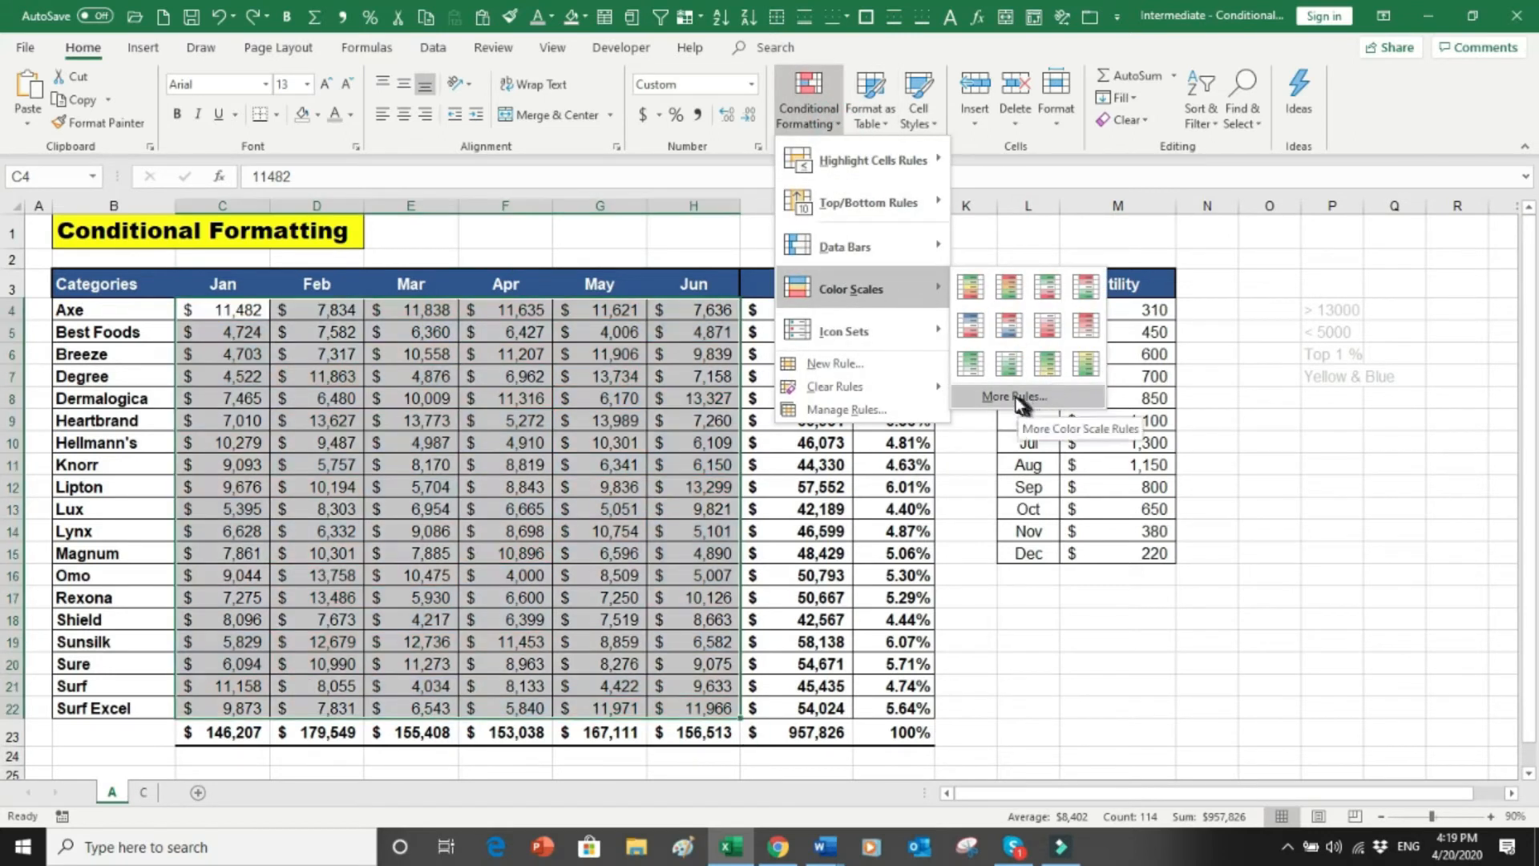
left_click(1015, 397)
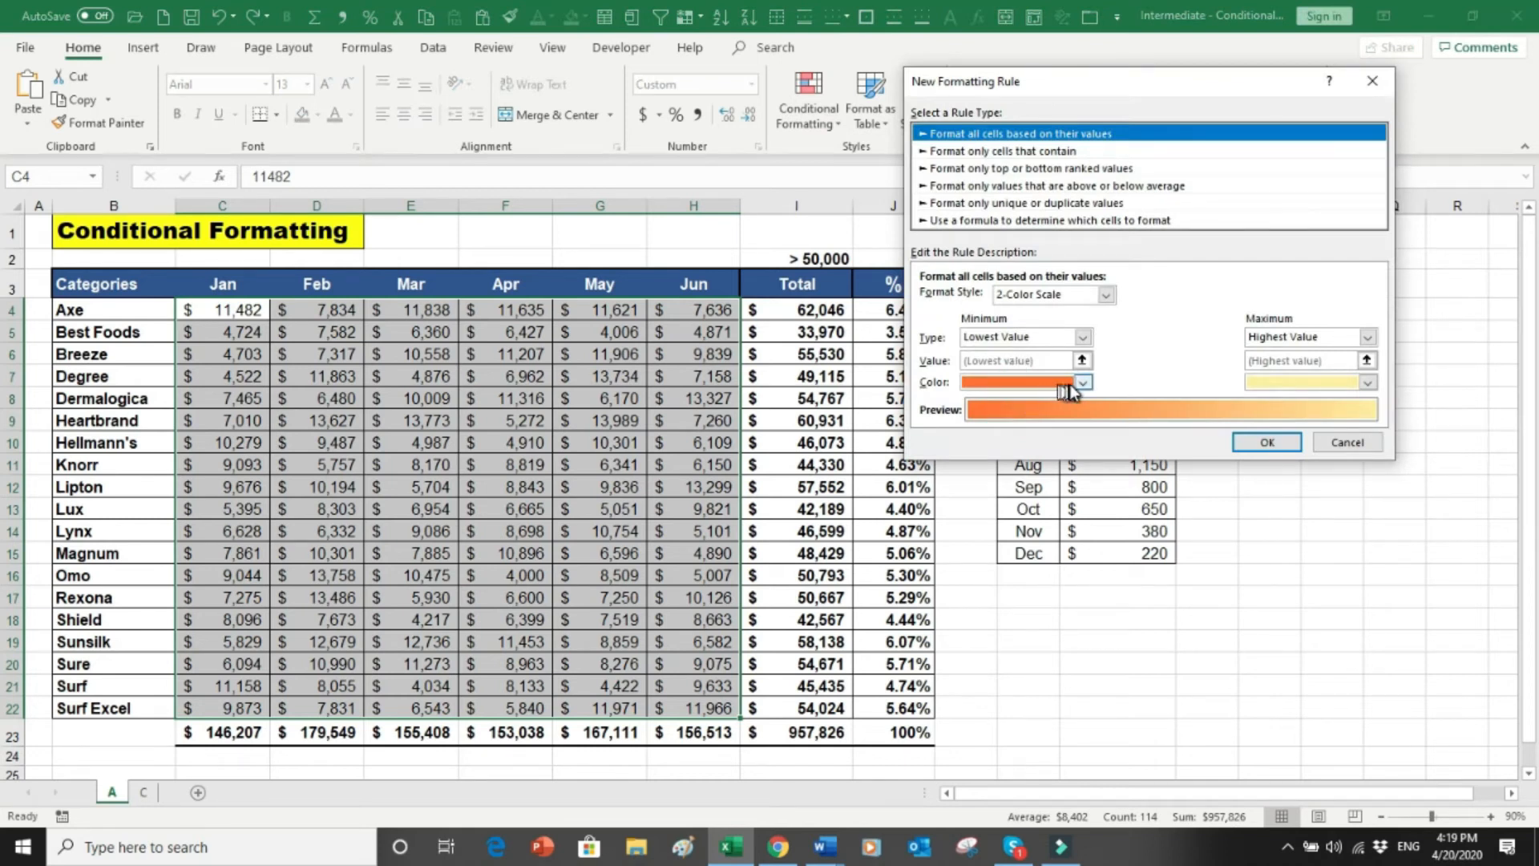
left_click(1083, 382)
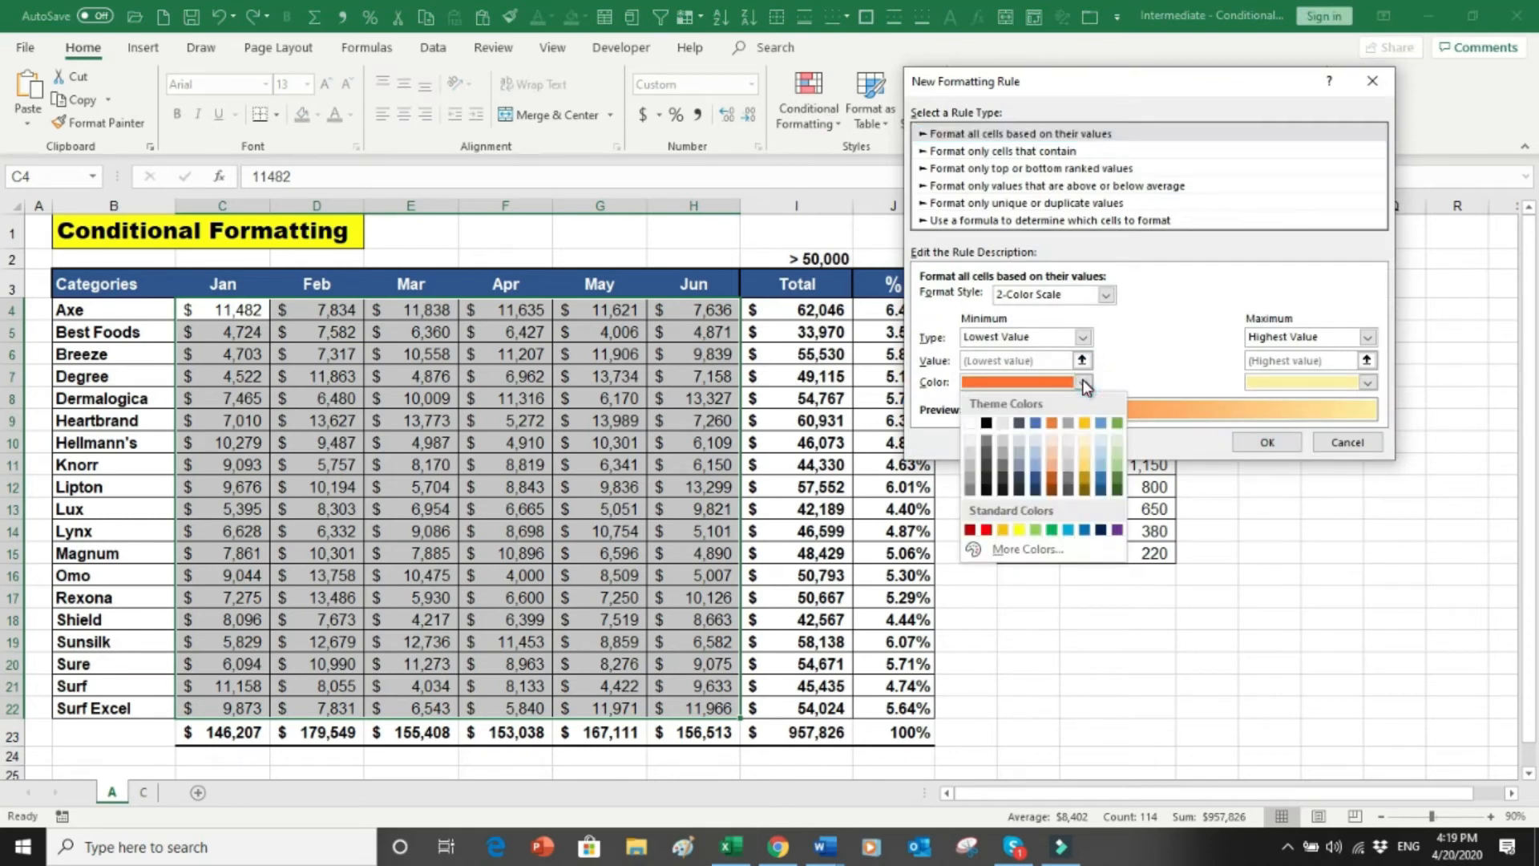
left_click(1017, 532)
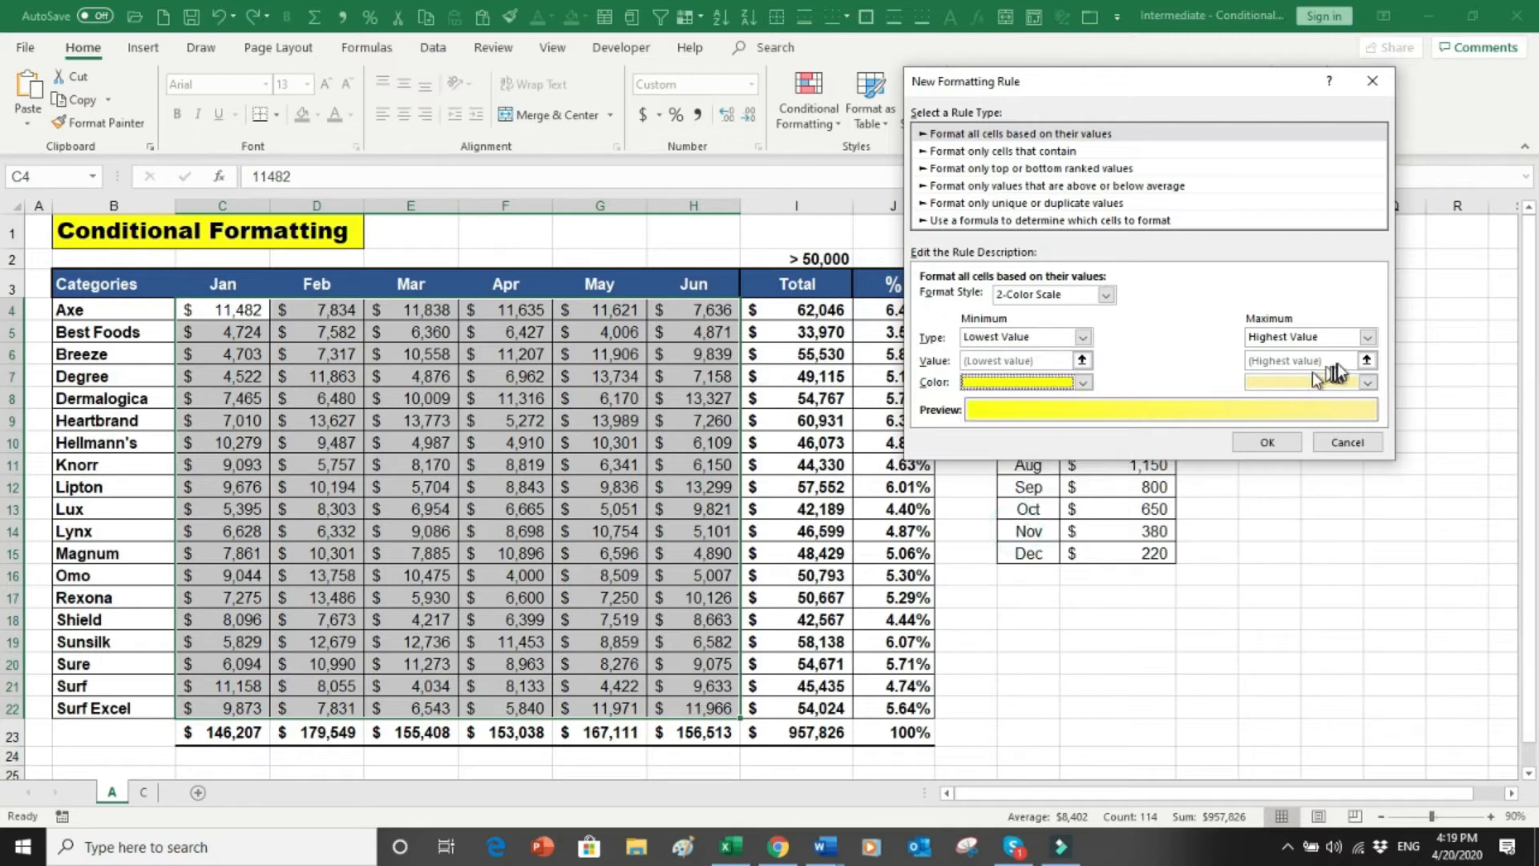
left_click(1367, 382)
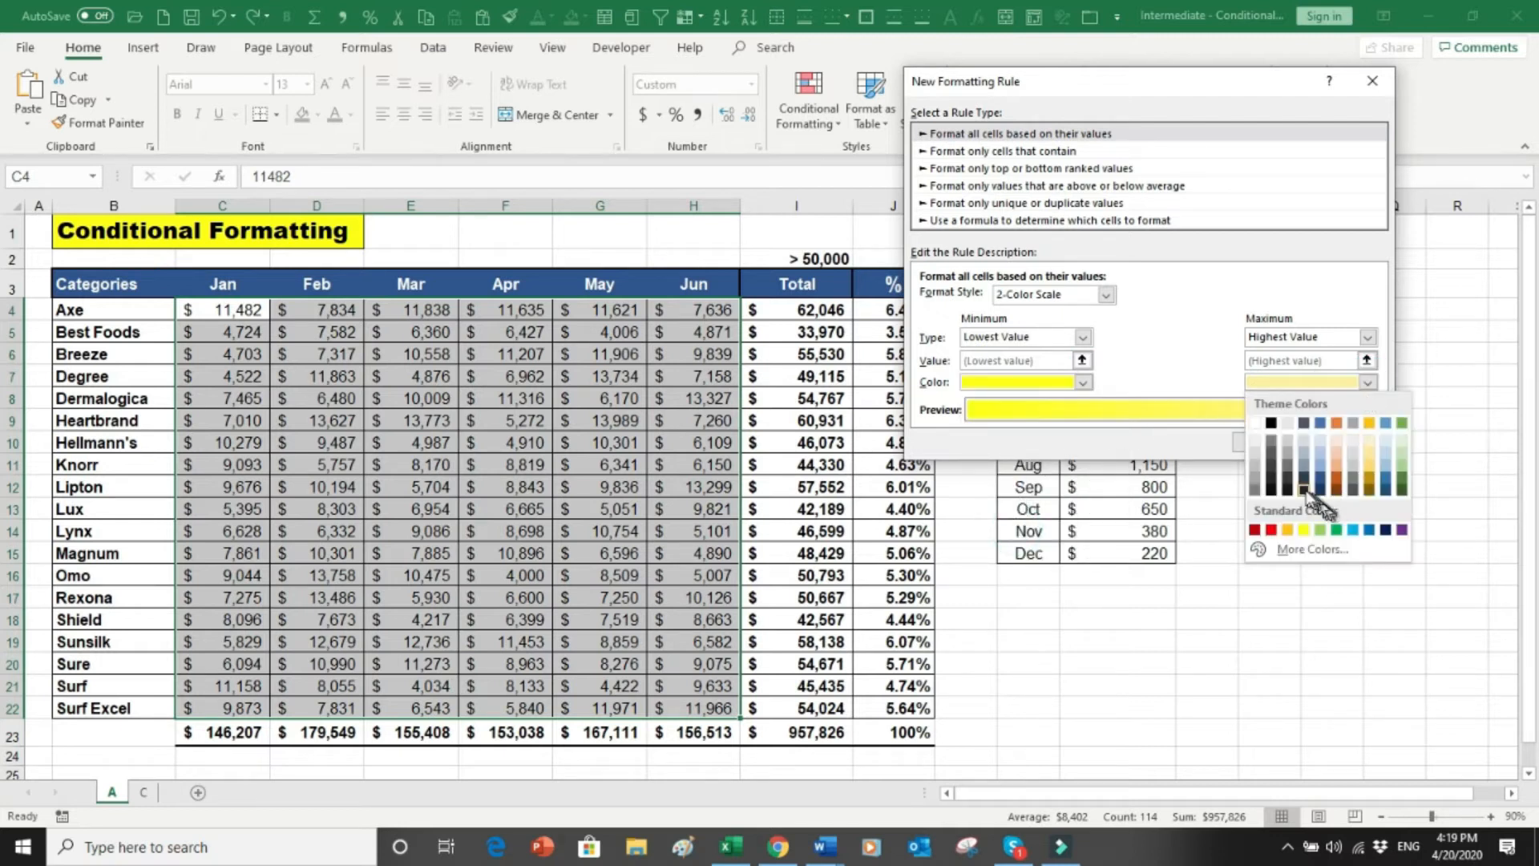
left_click(1289, 481)
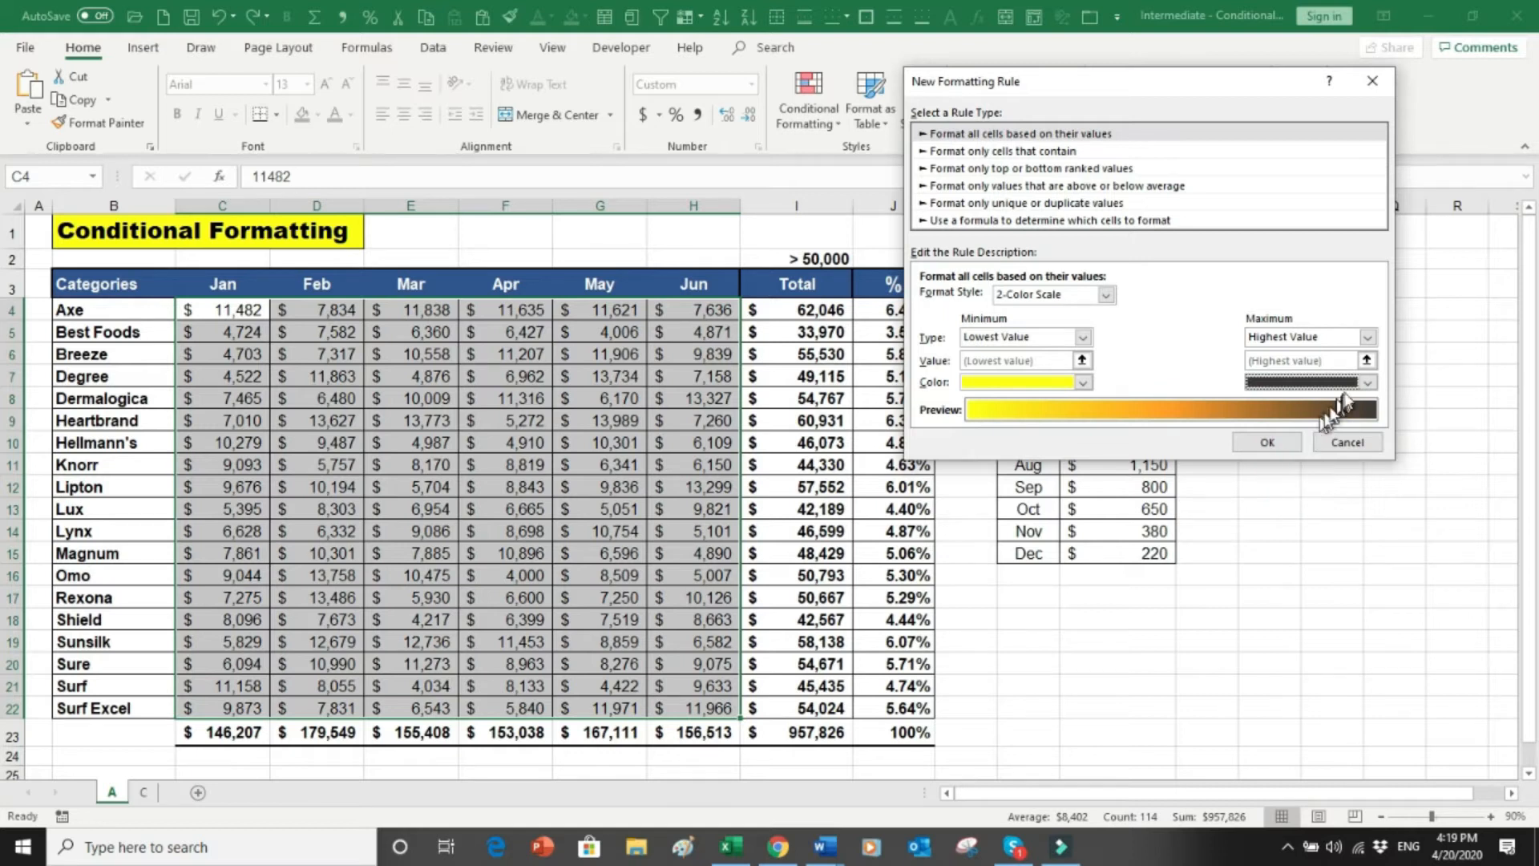
left_click(1367, 382)
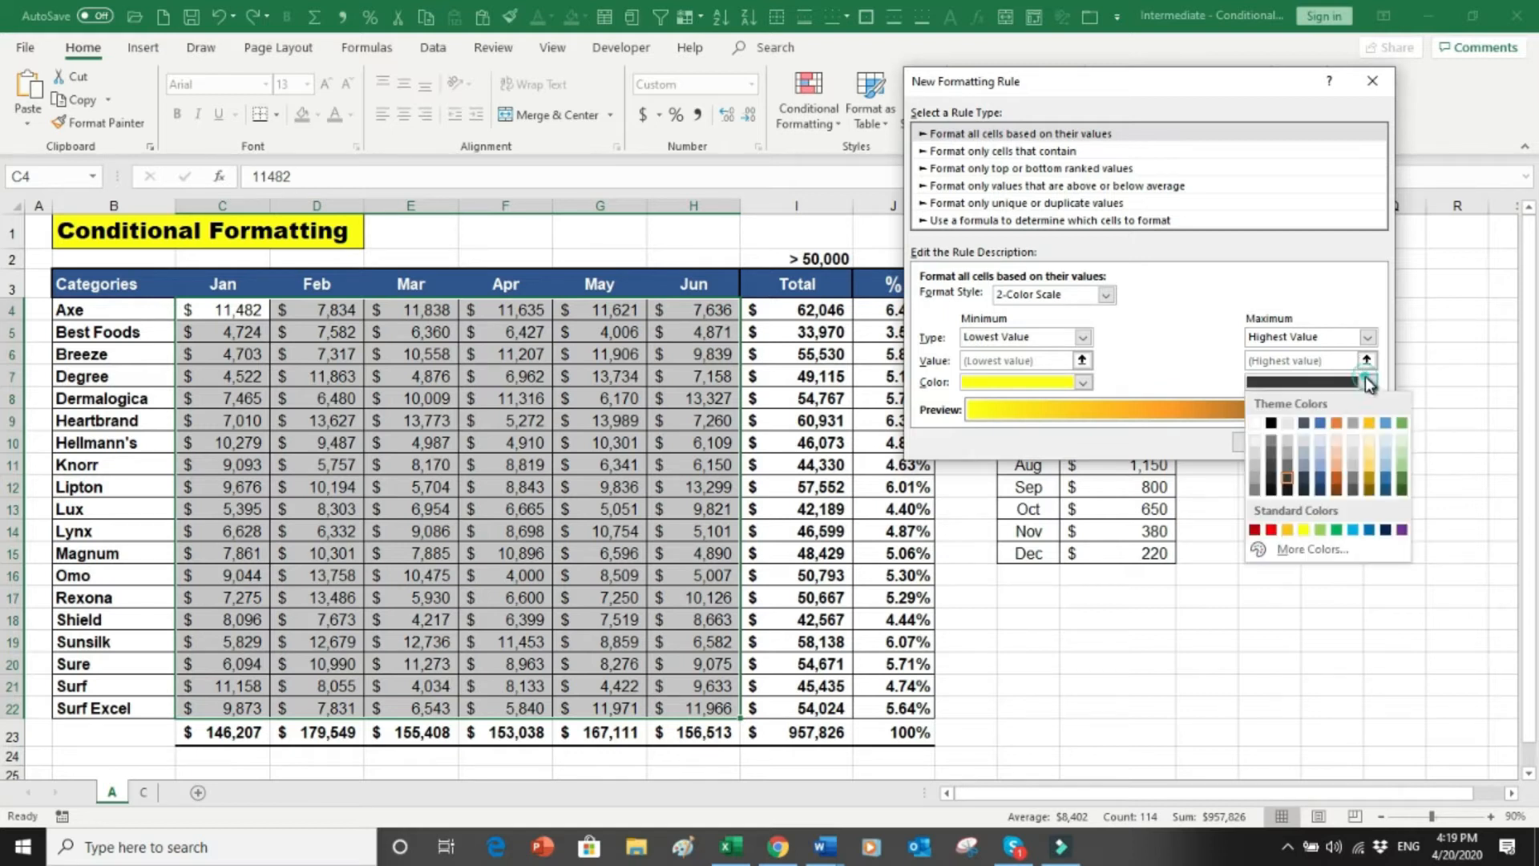
left_click(1320, 489)
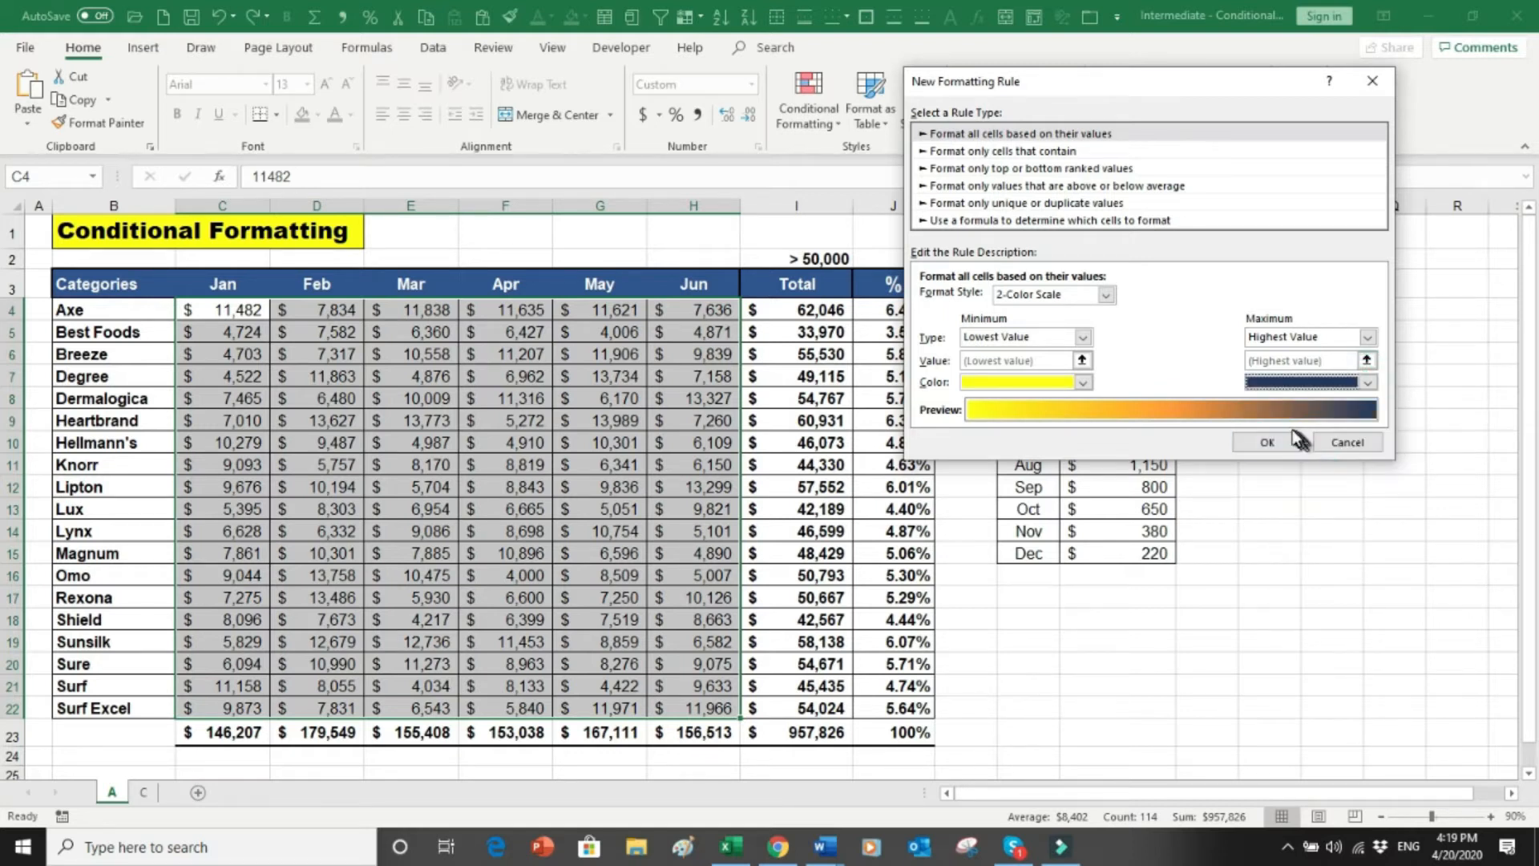
Step: Apply the yellow-to-dark-blue color scale to the monthly values, and undo it
left_click(1296, 437)
left_click(1124, 658)
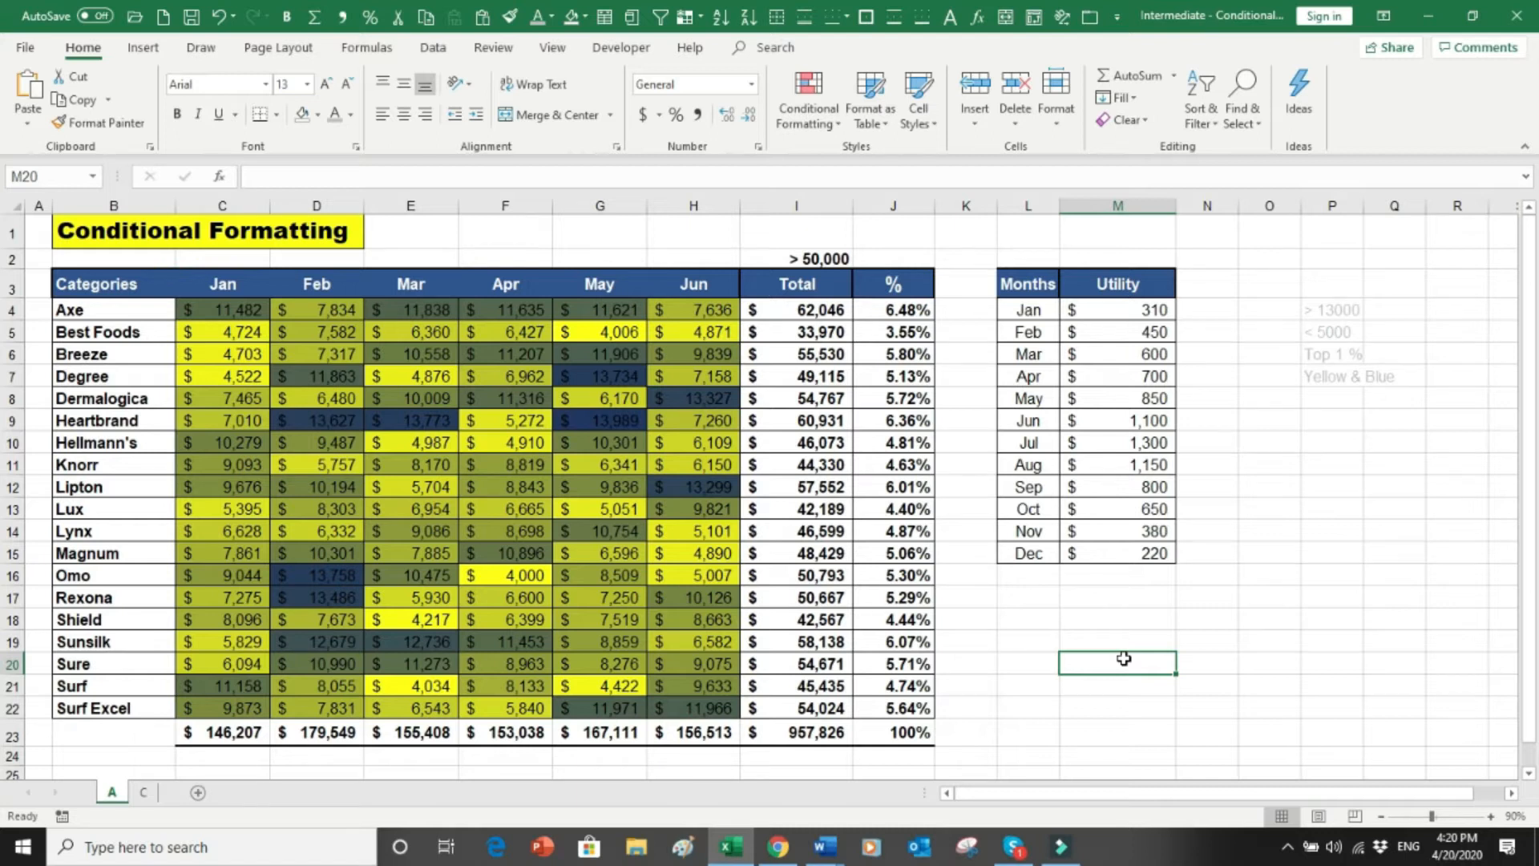
key("ctrl+z")
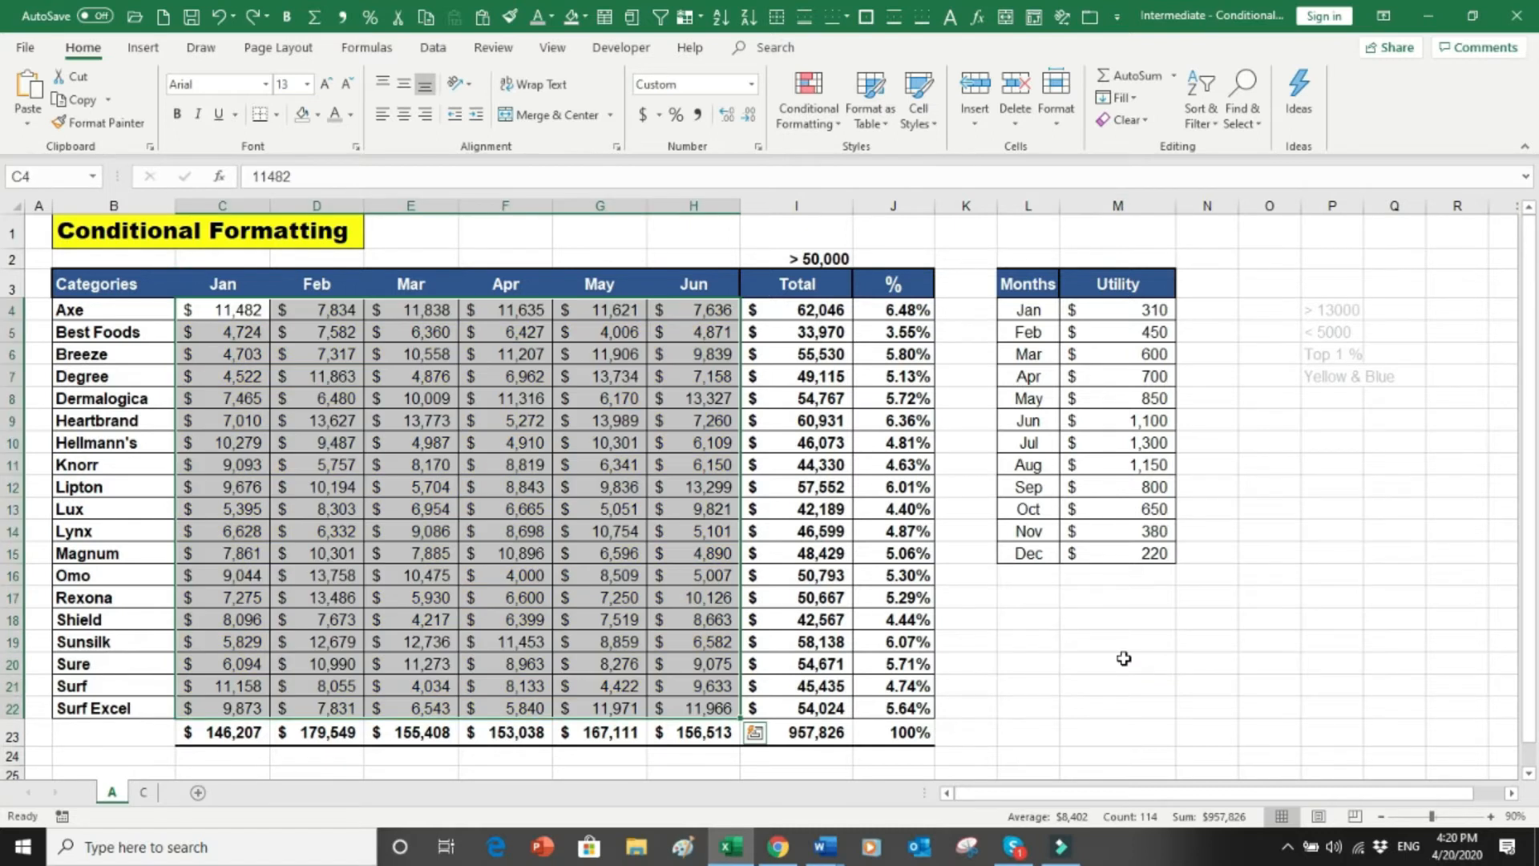
Step: Add the uncircled three-symbol icon set (check mark, exclamation mark, cross) to the monthly values in C4:H22, and undo it
left_click(205, 311)
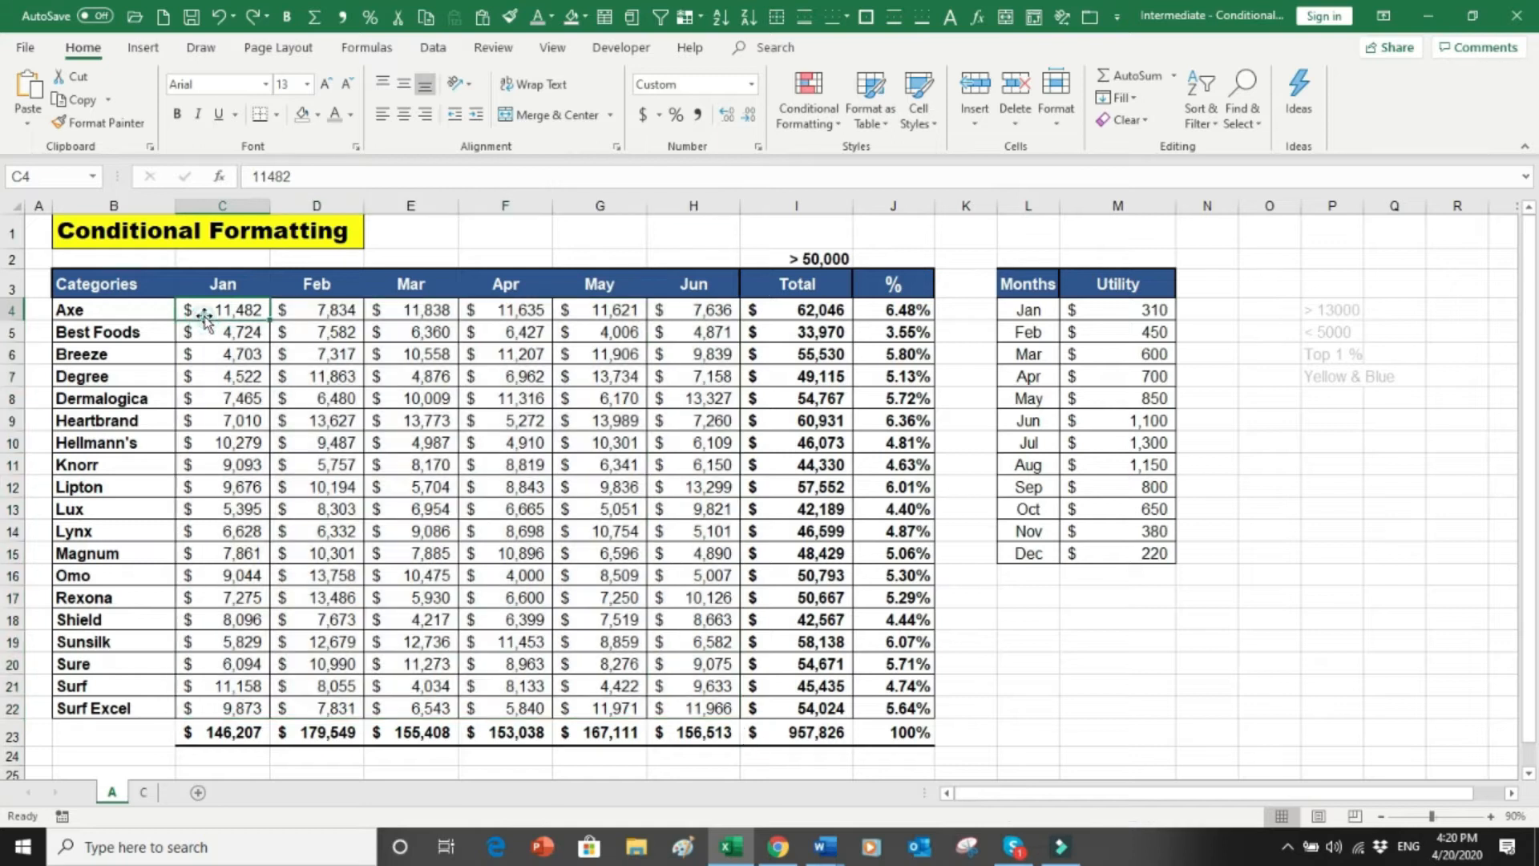
left_click(834, 124)
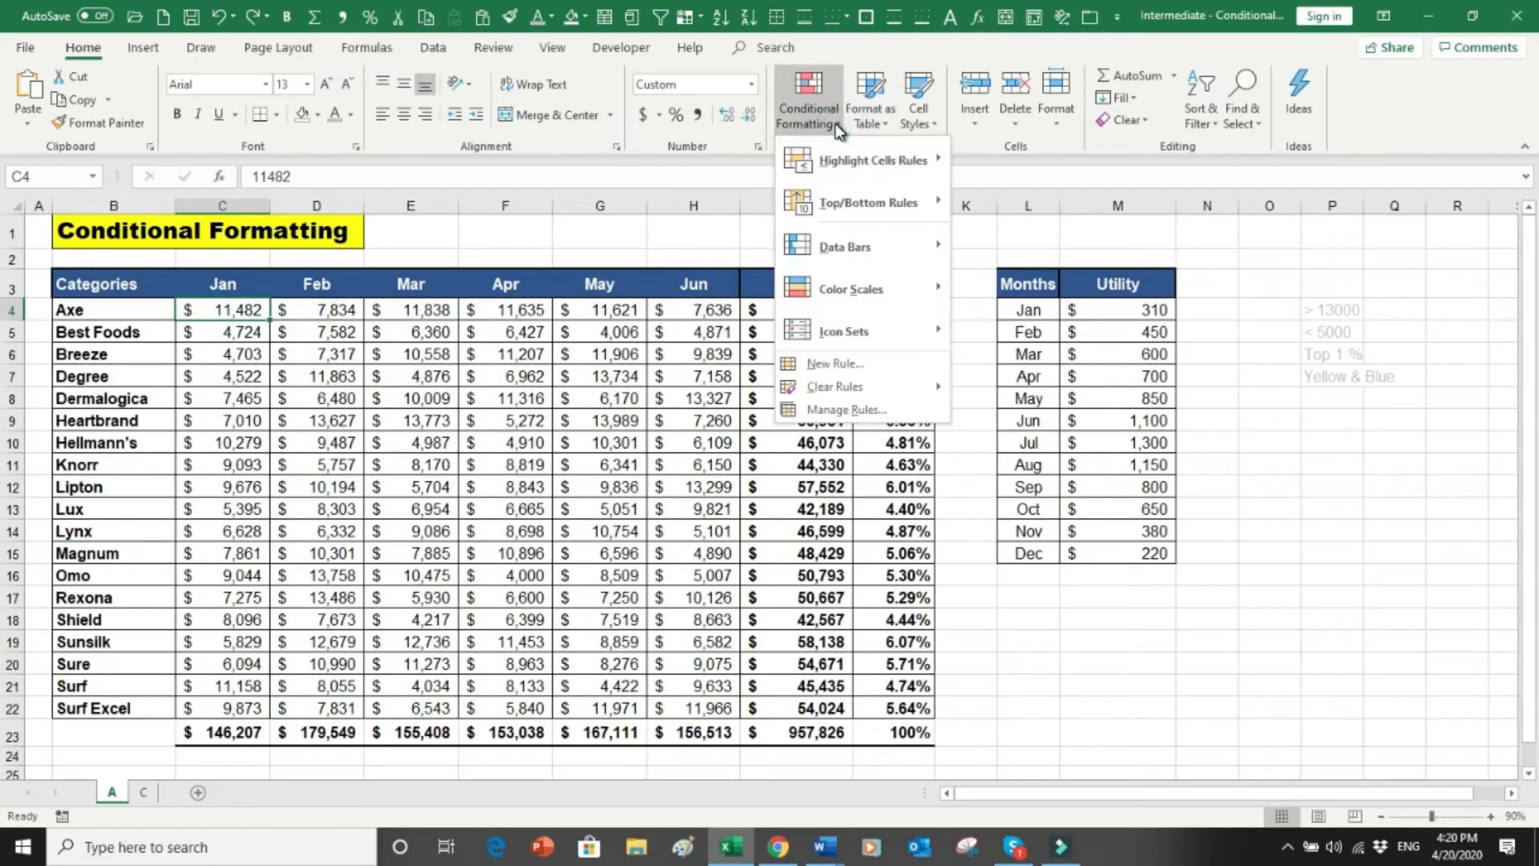
left_click(517, 510)
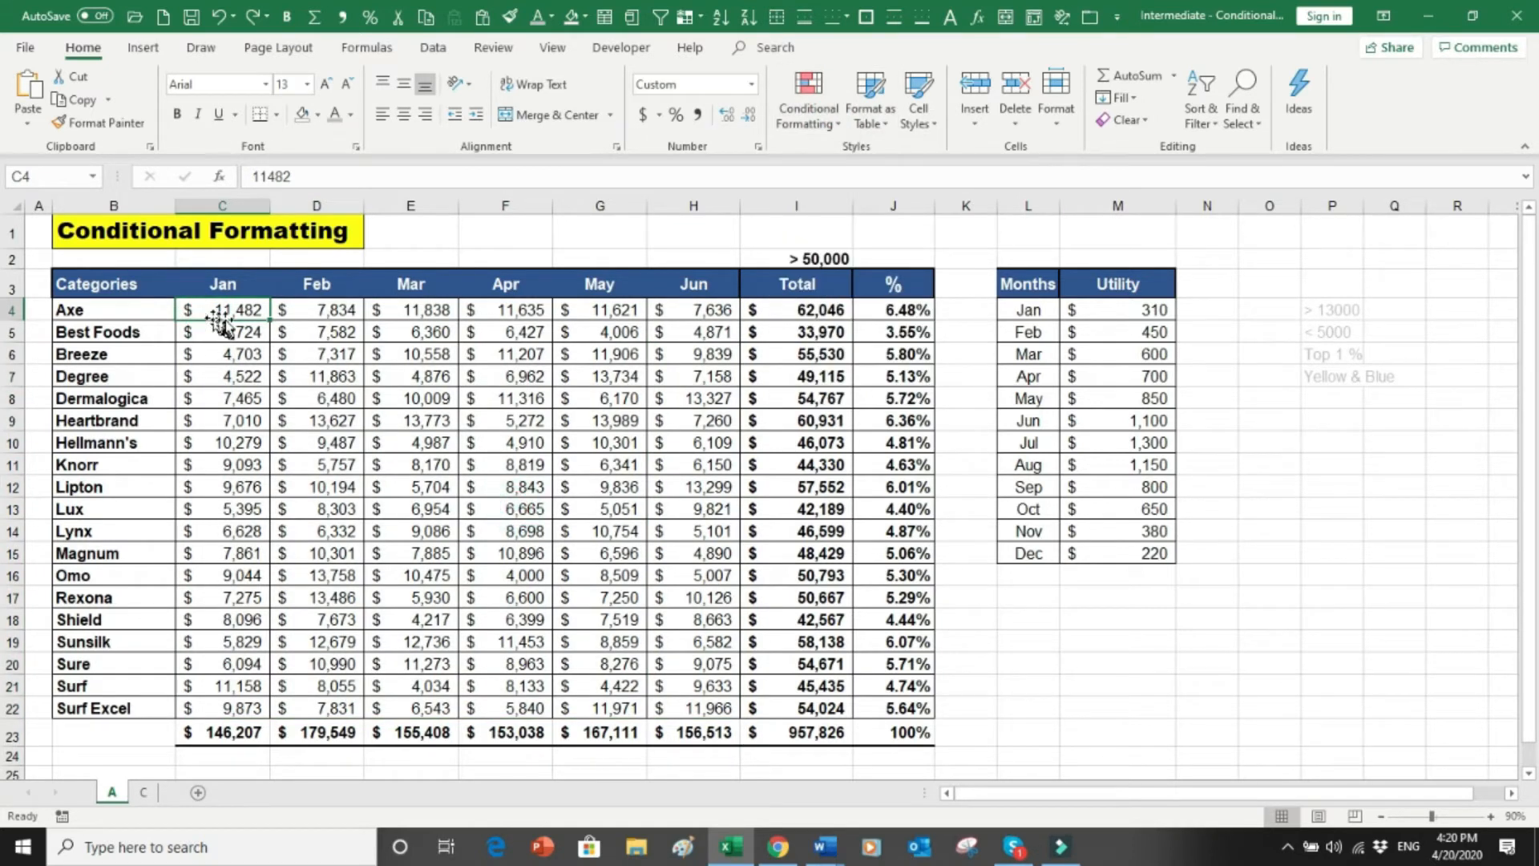
left_click_drag(229, 311, 726, 705)
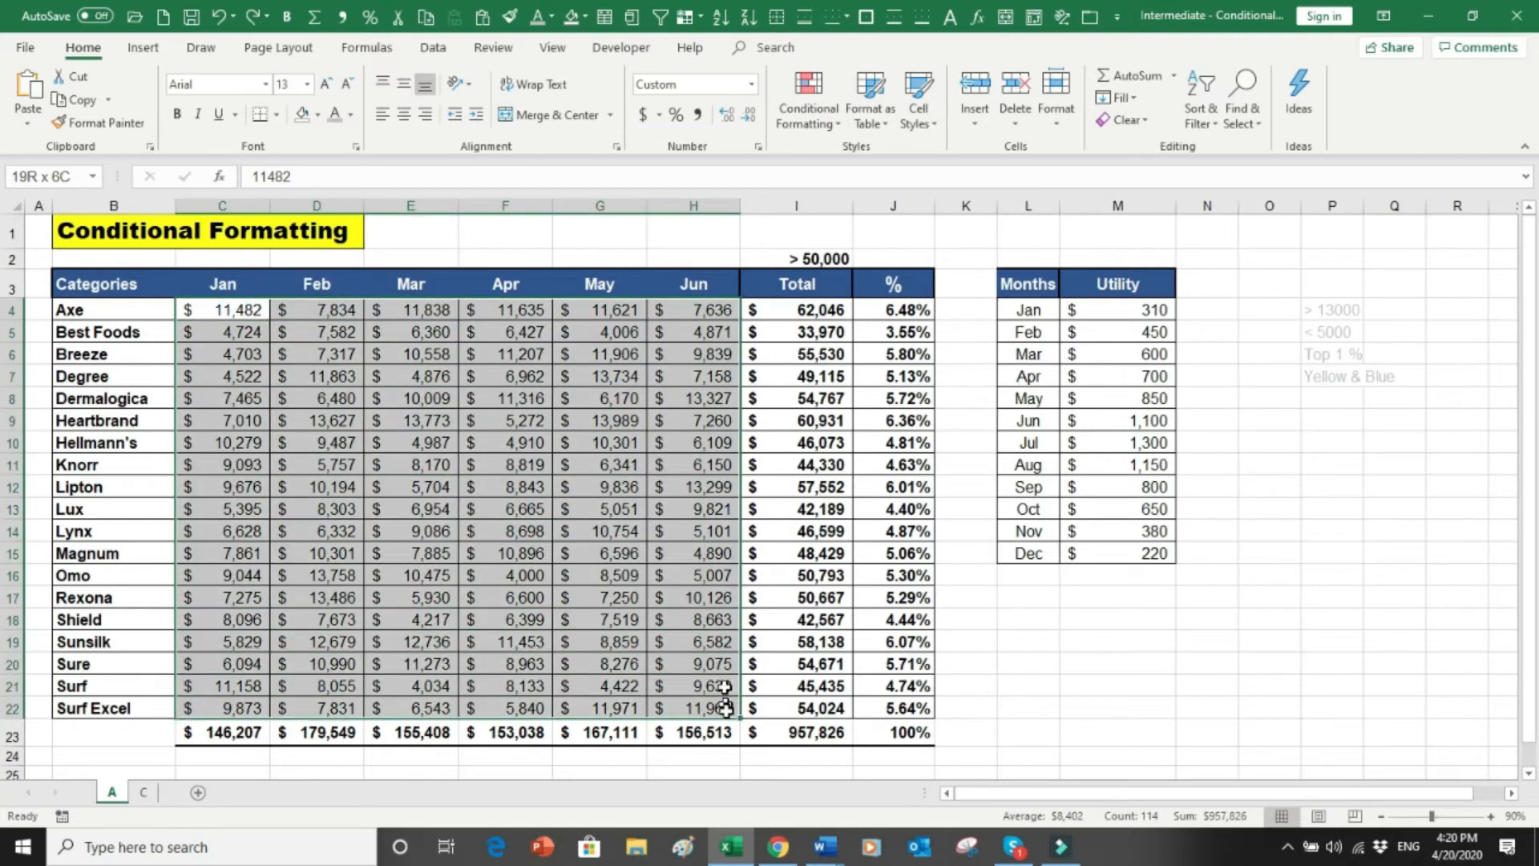
left_click(838, 128)
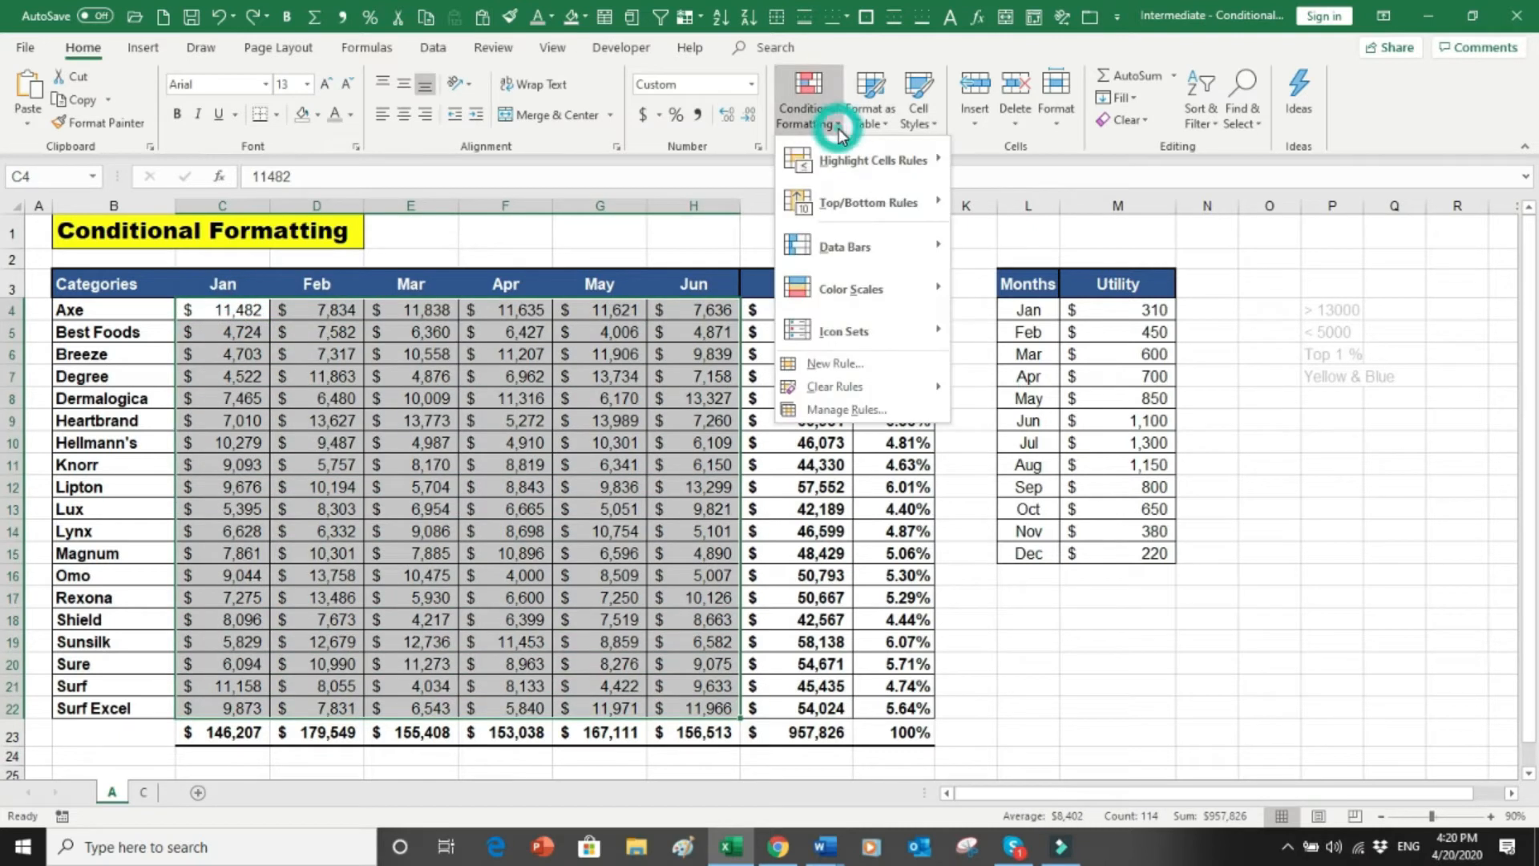
mouse_move(867, 322)
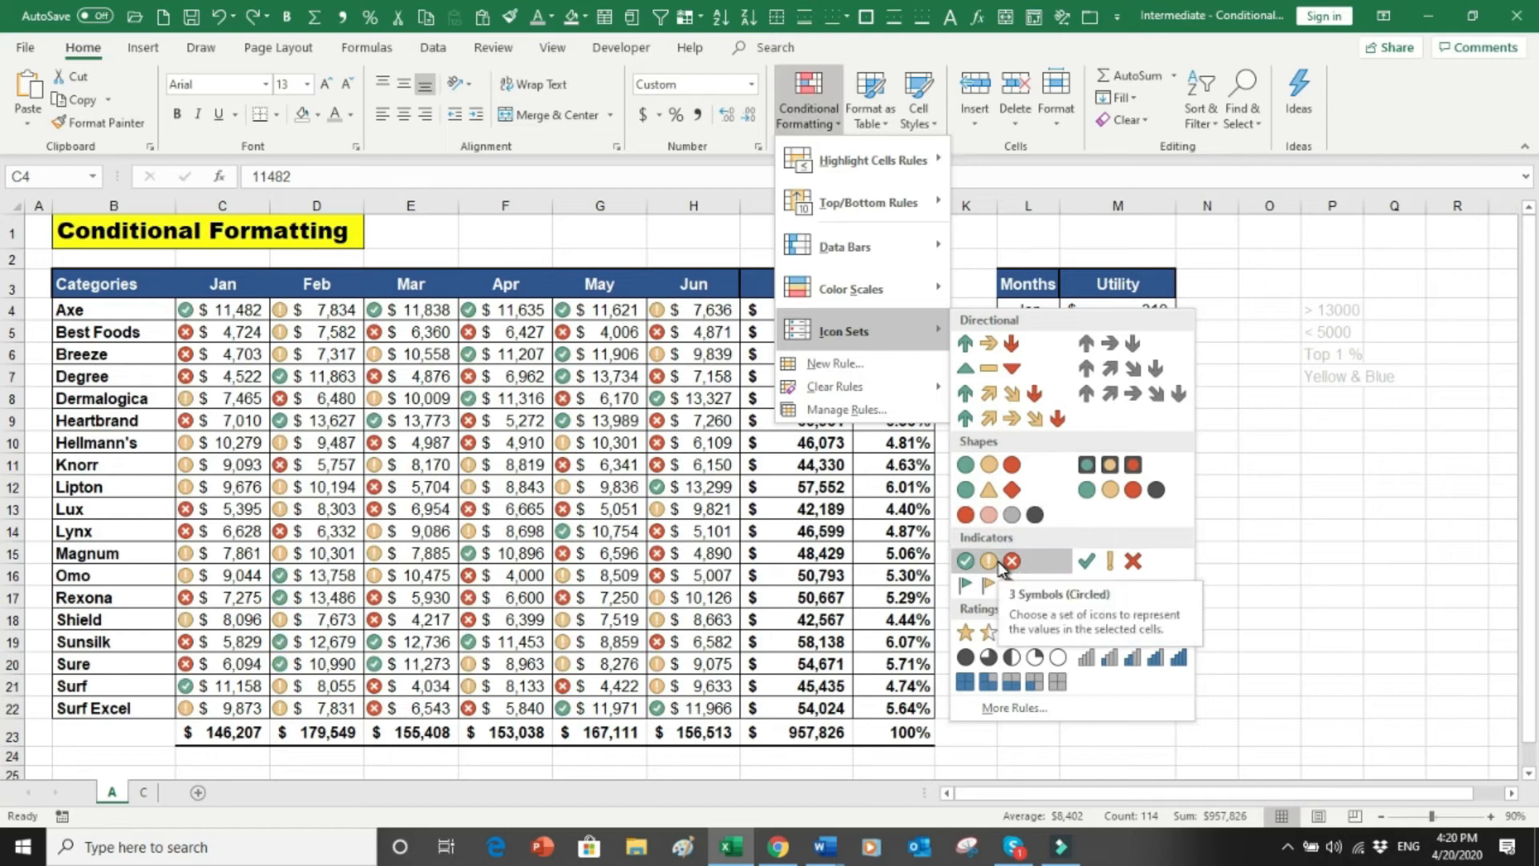
left_click(1111, 564)
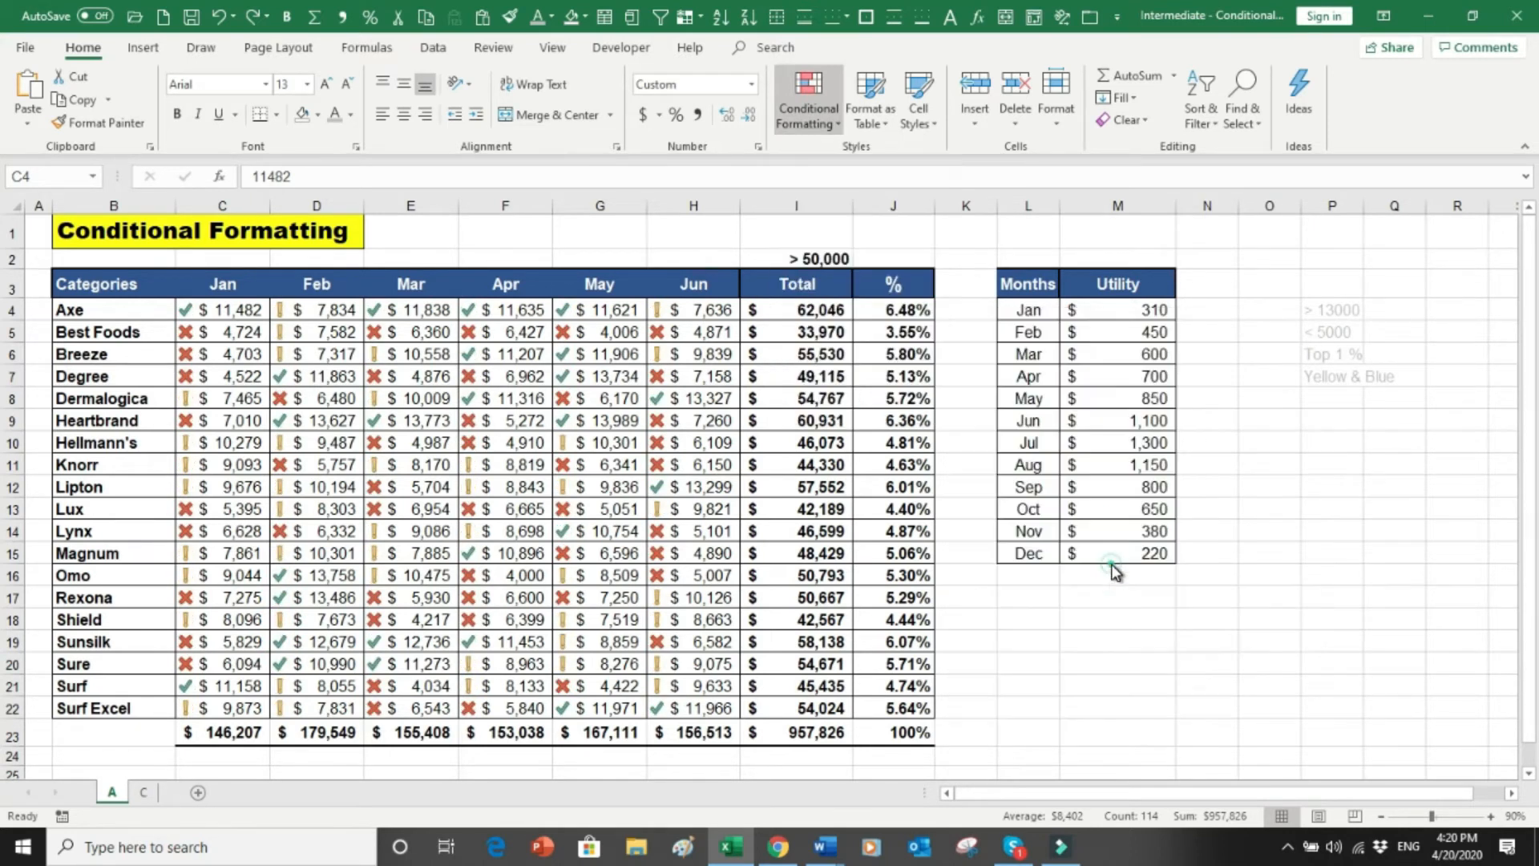
left_click(1051, 645)
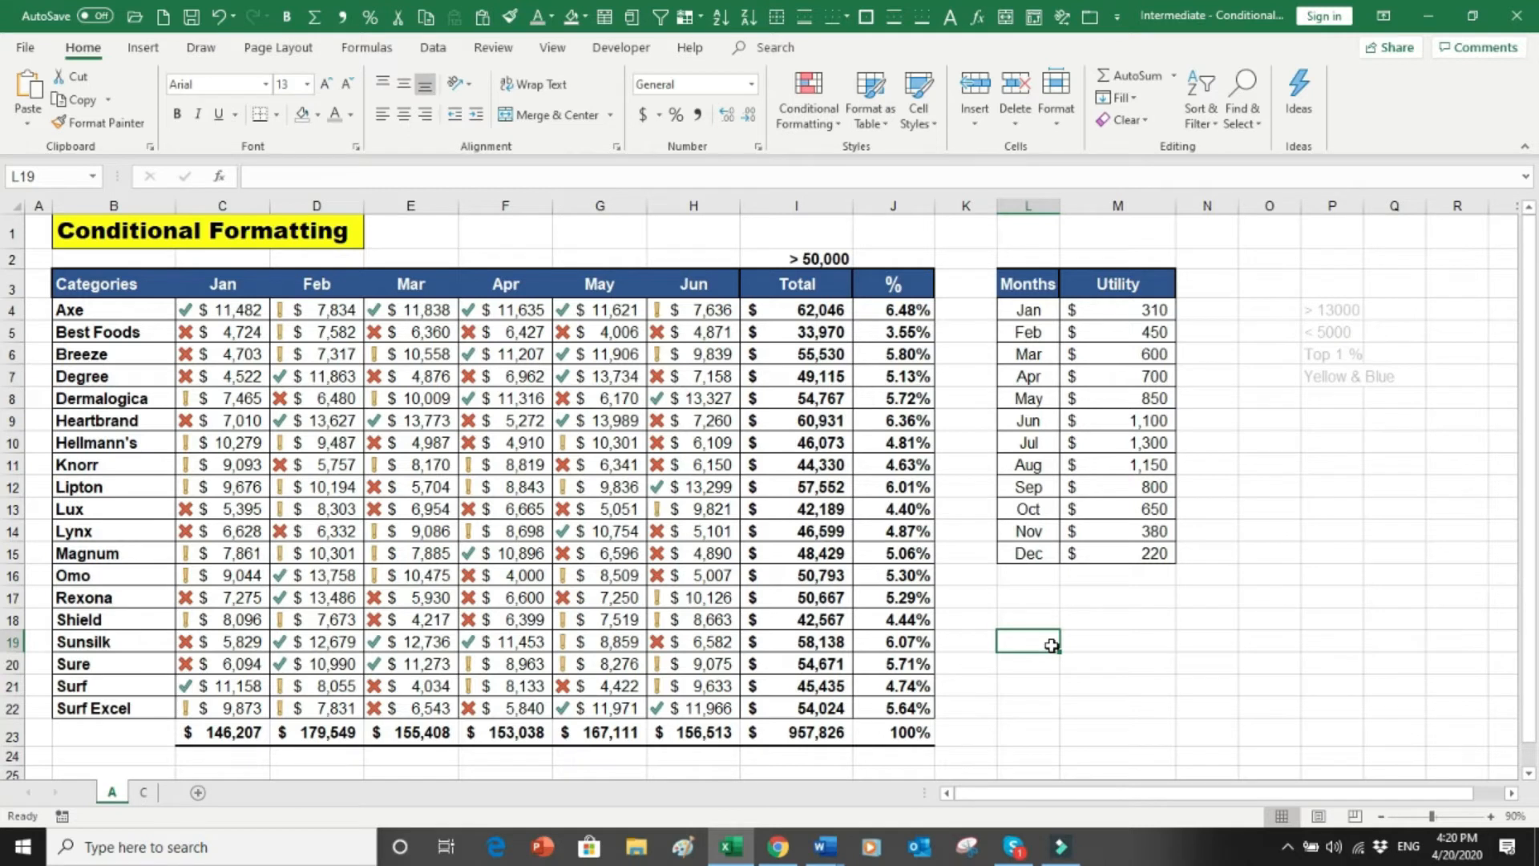
key("ctrl+z")
left_click(982, 615)
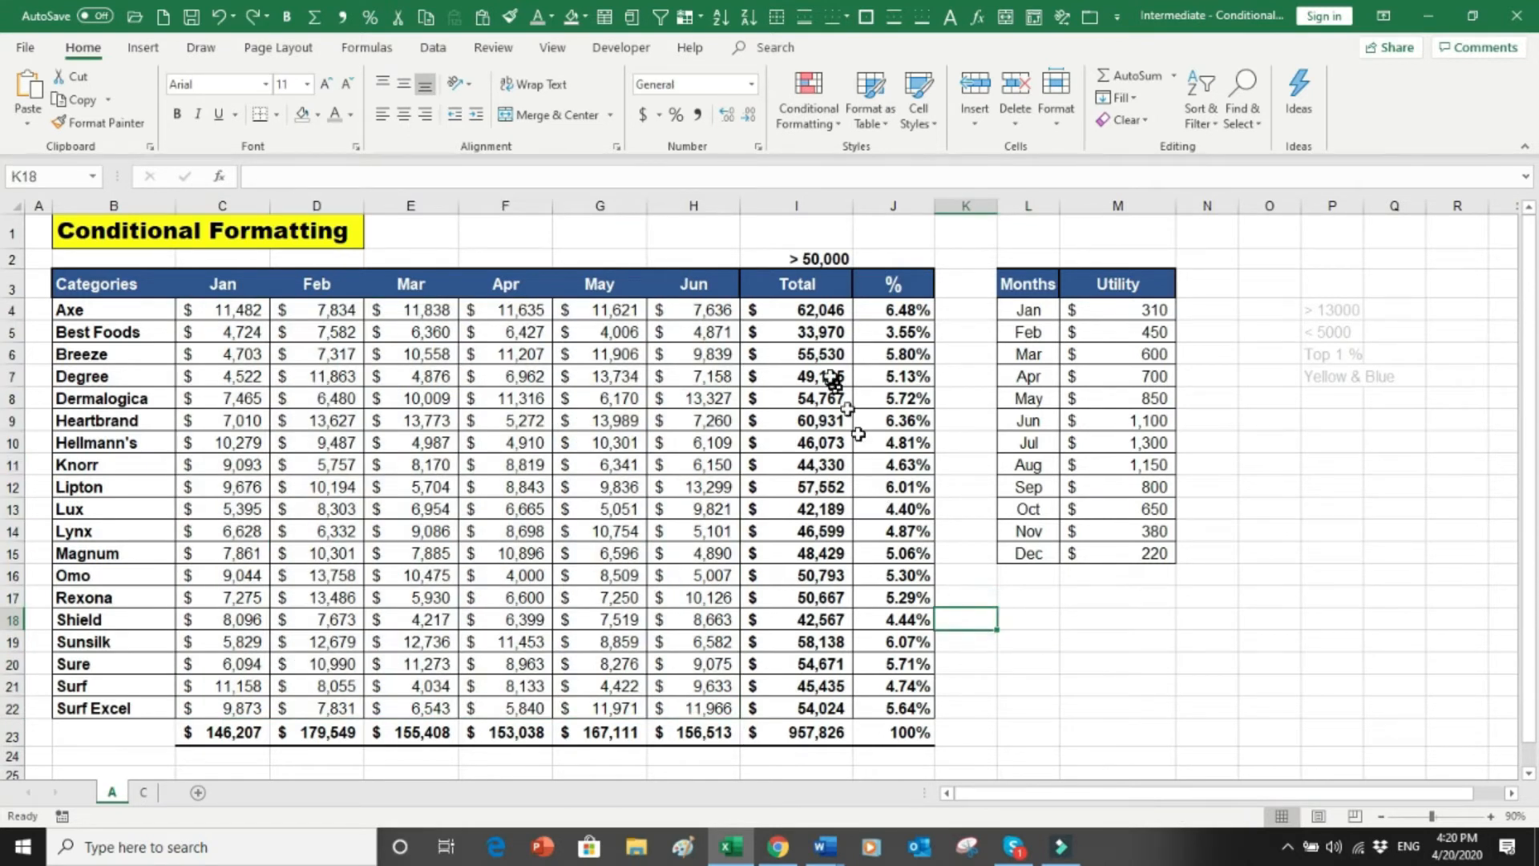
Step: Create a formula-based formatting rule for the totals in I4:I22 with the condition =I4>50000
left_click_drag(814, 311, 819, 706)
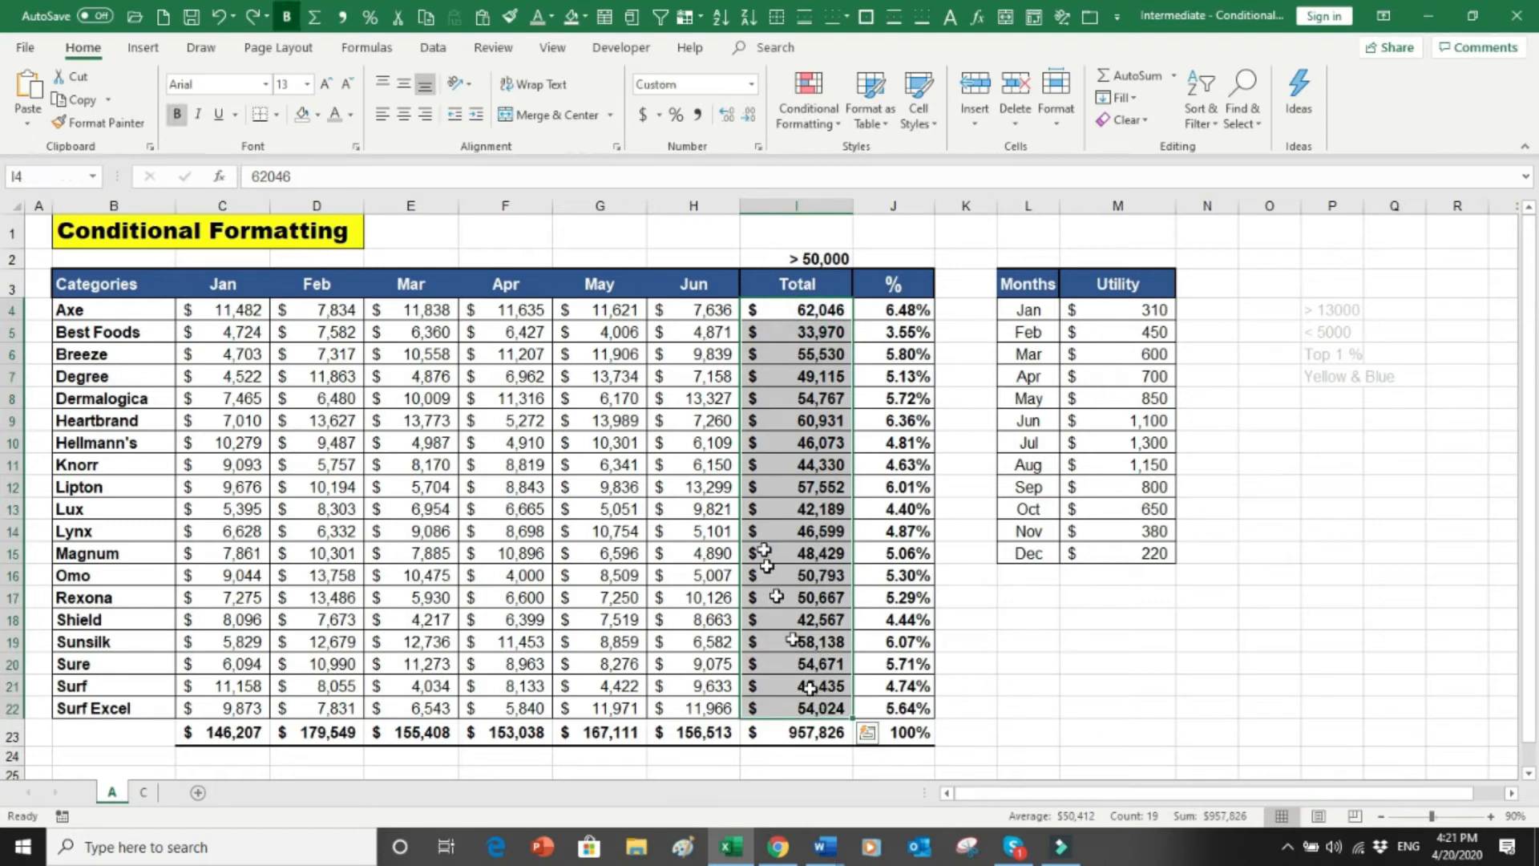
left_click(840, 125)
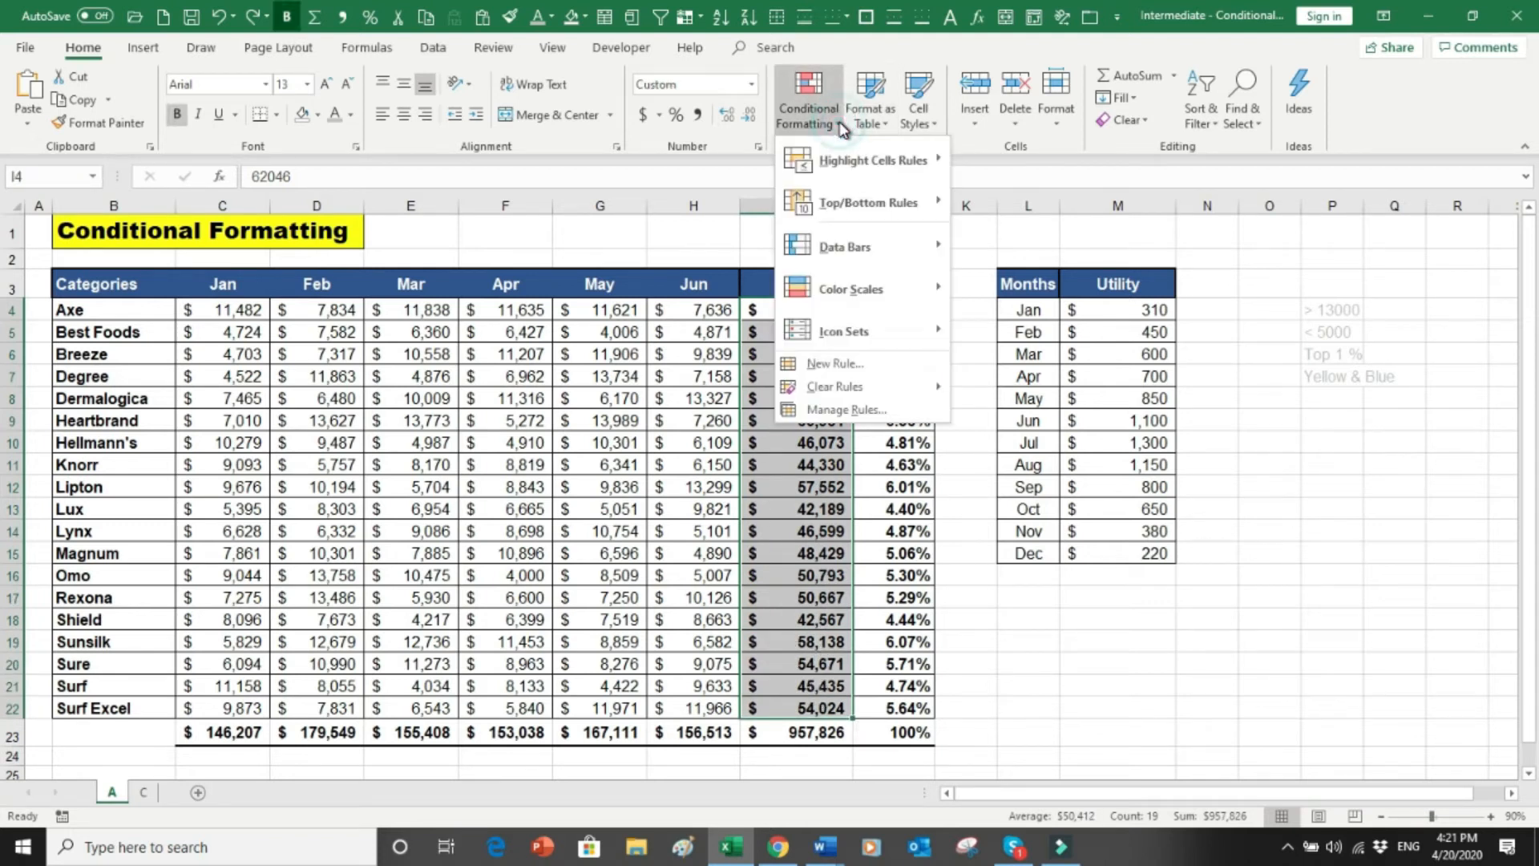
left_click(832, 364)
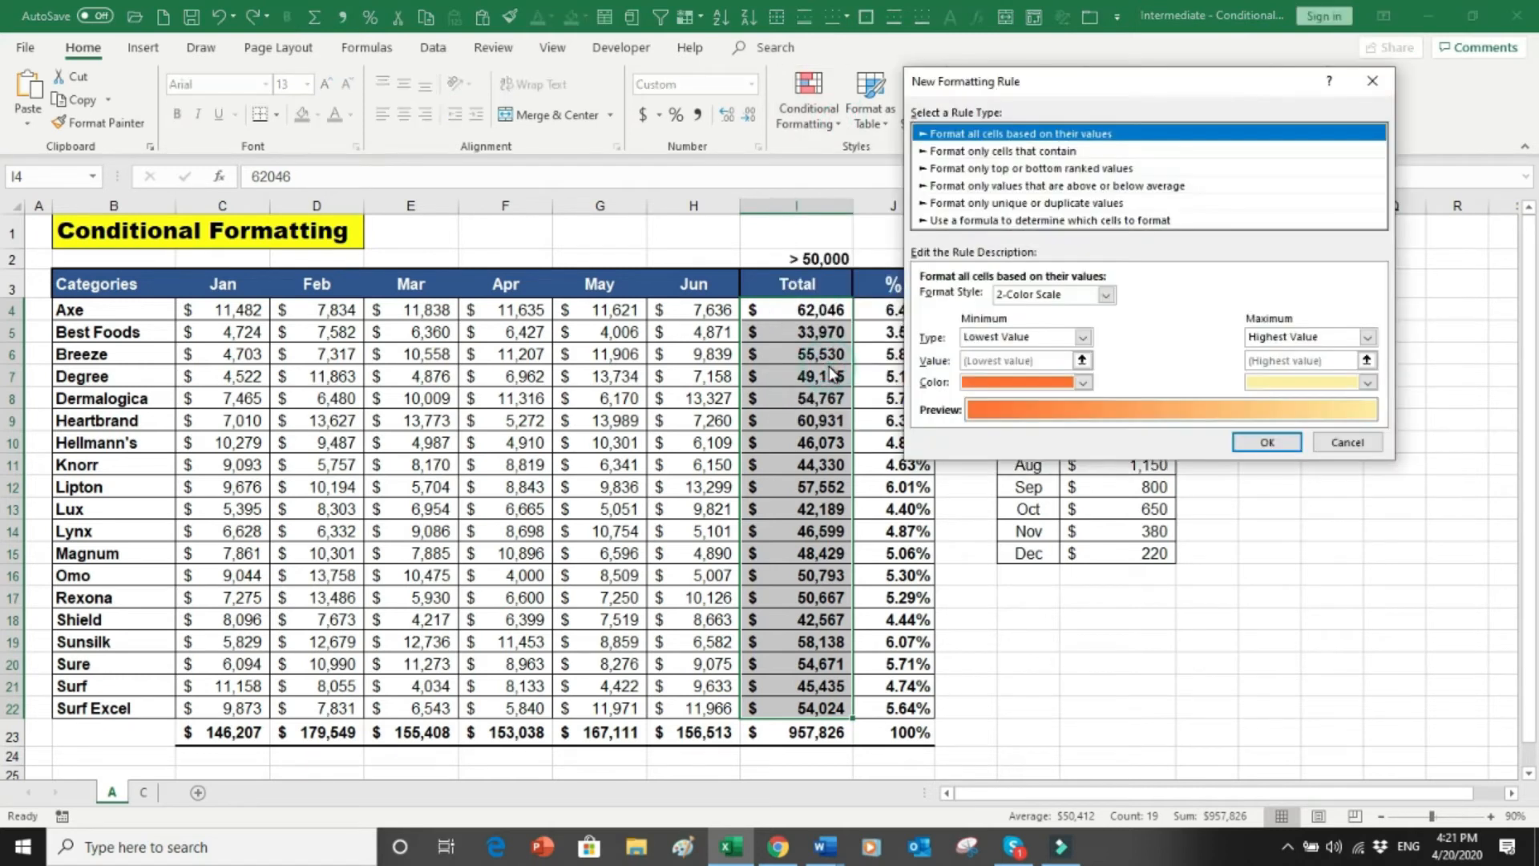
left_click(983, 221)
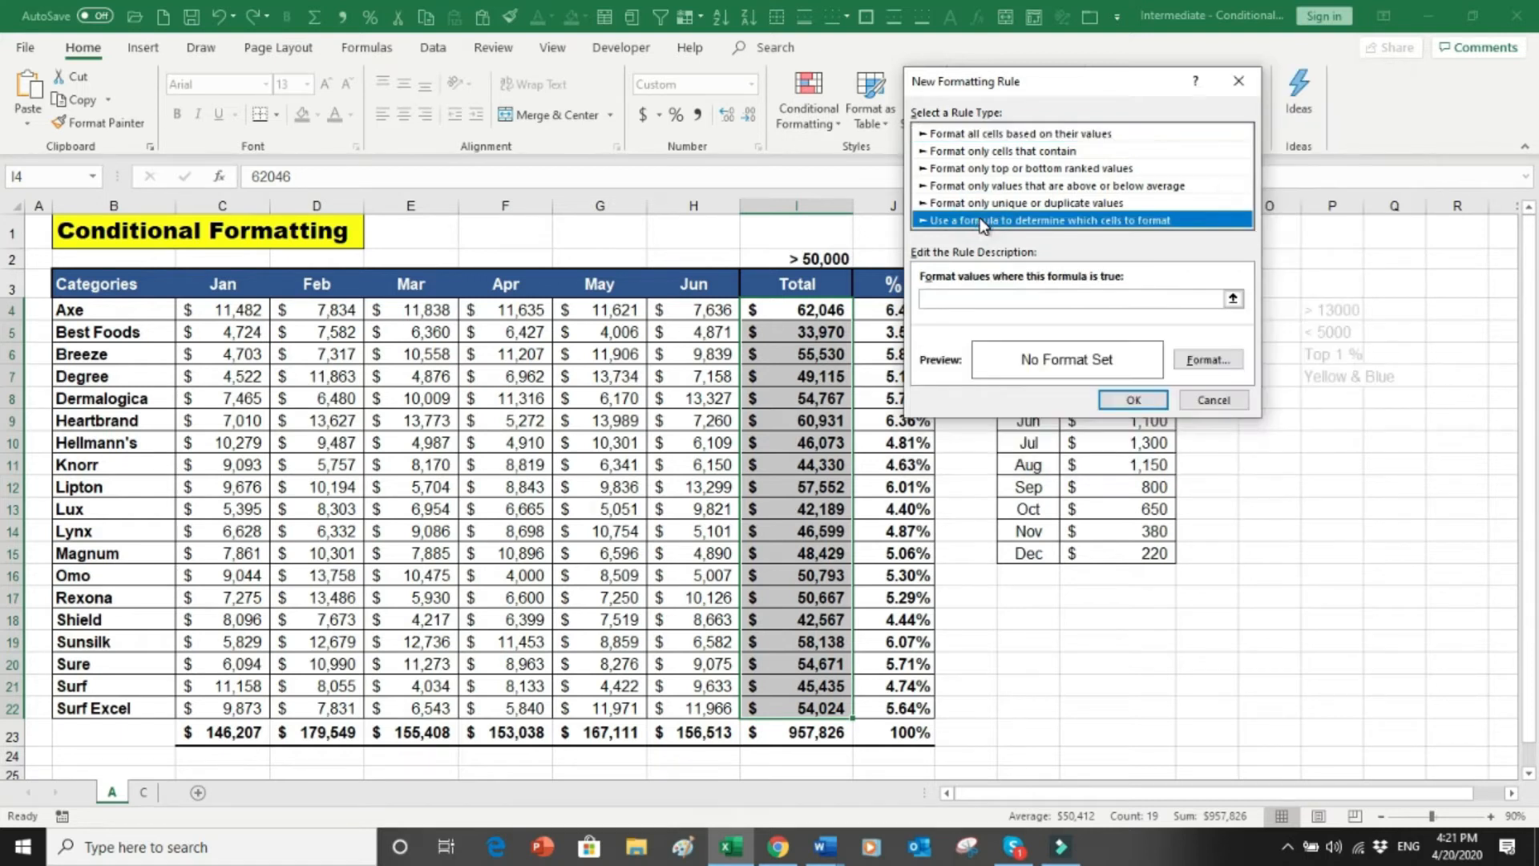
left_click(953, 302)
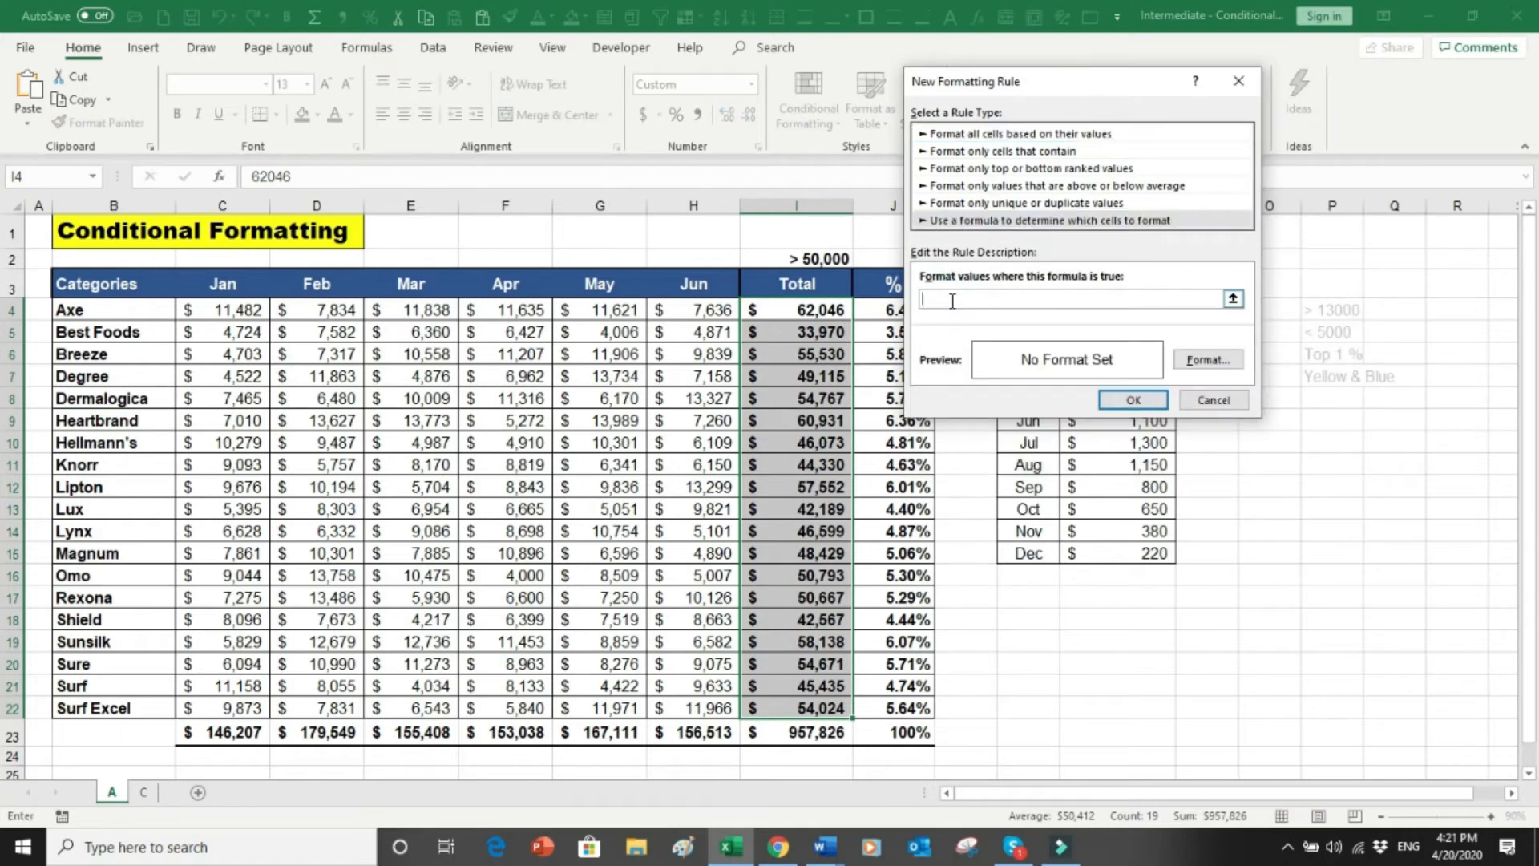
type("=")
type("I4")
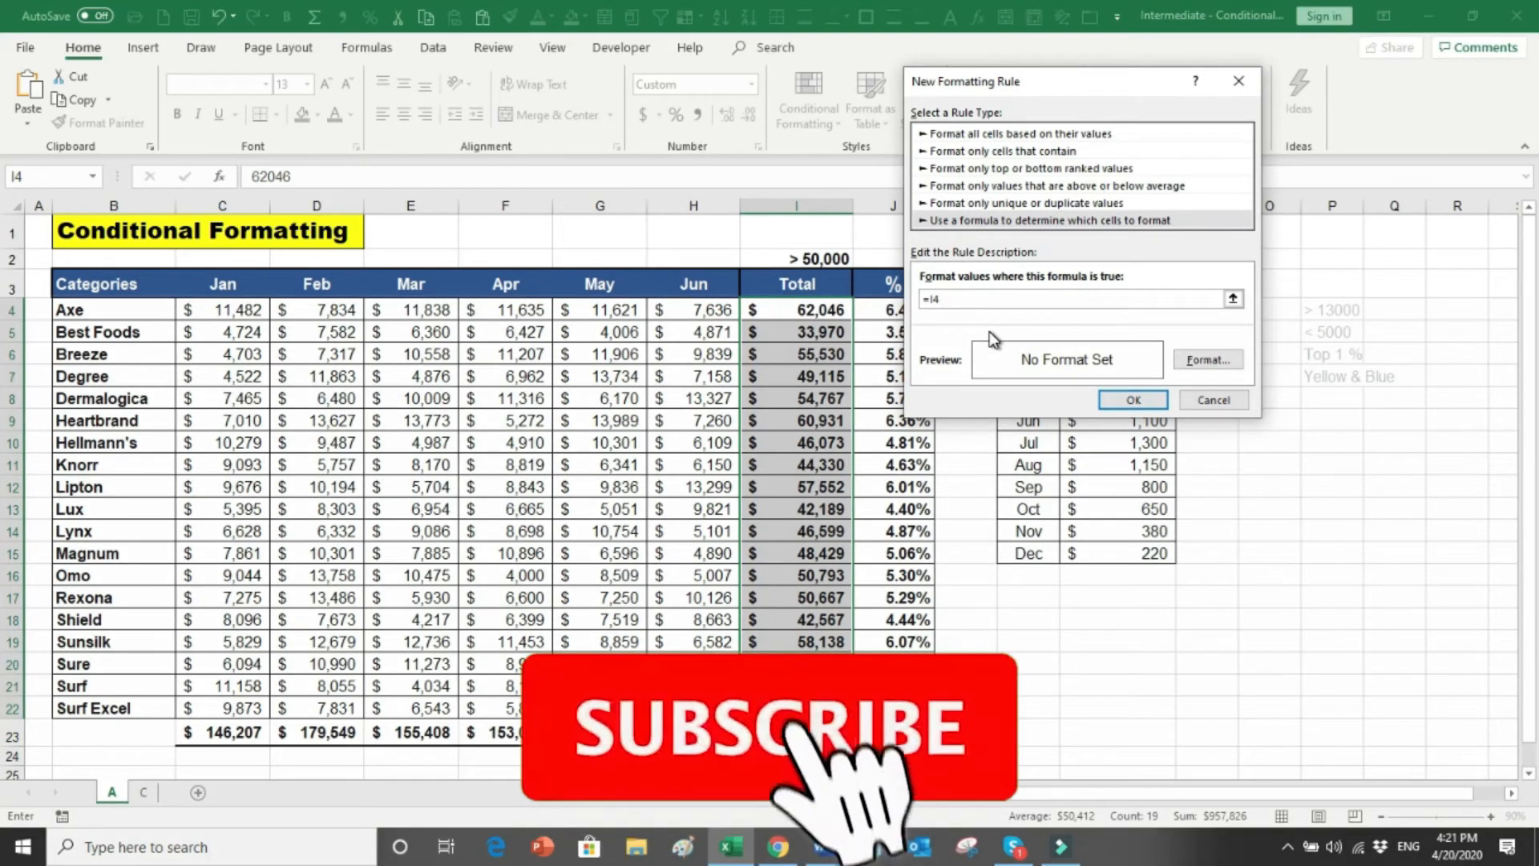
type(">")
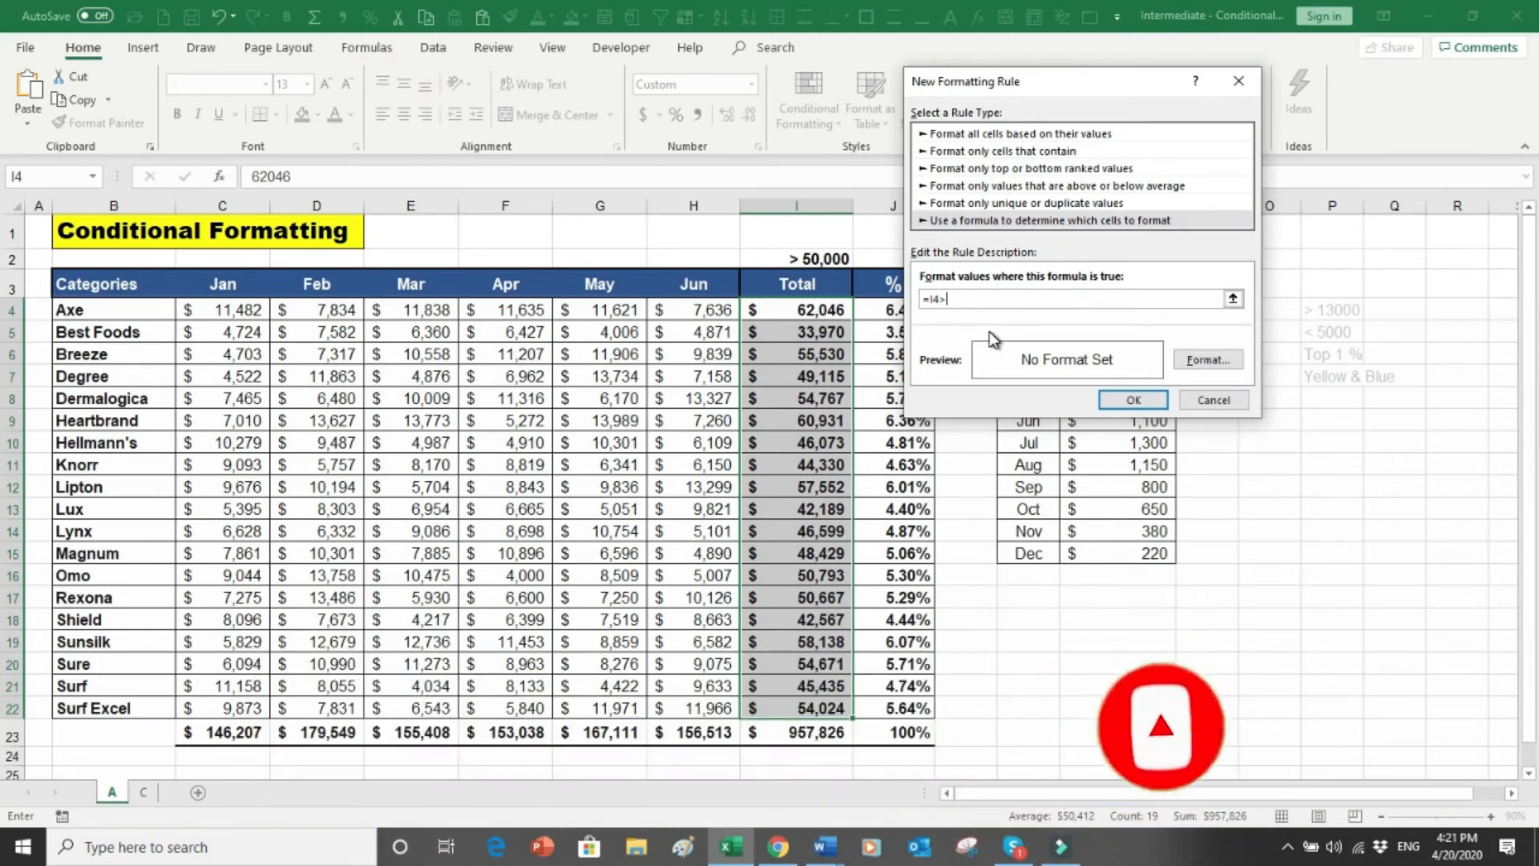
type("5000")
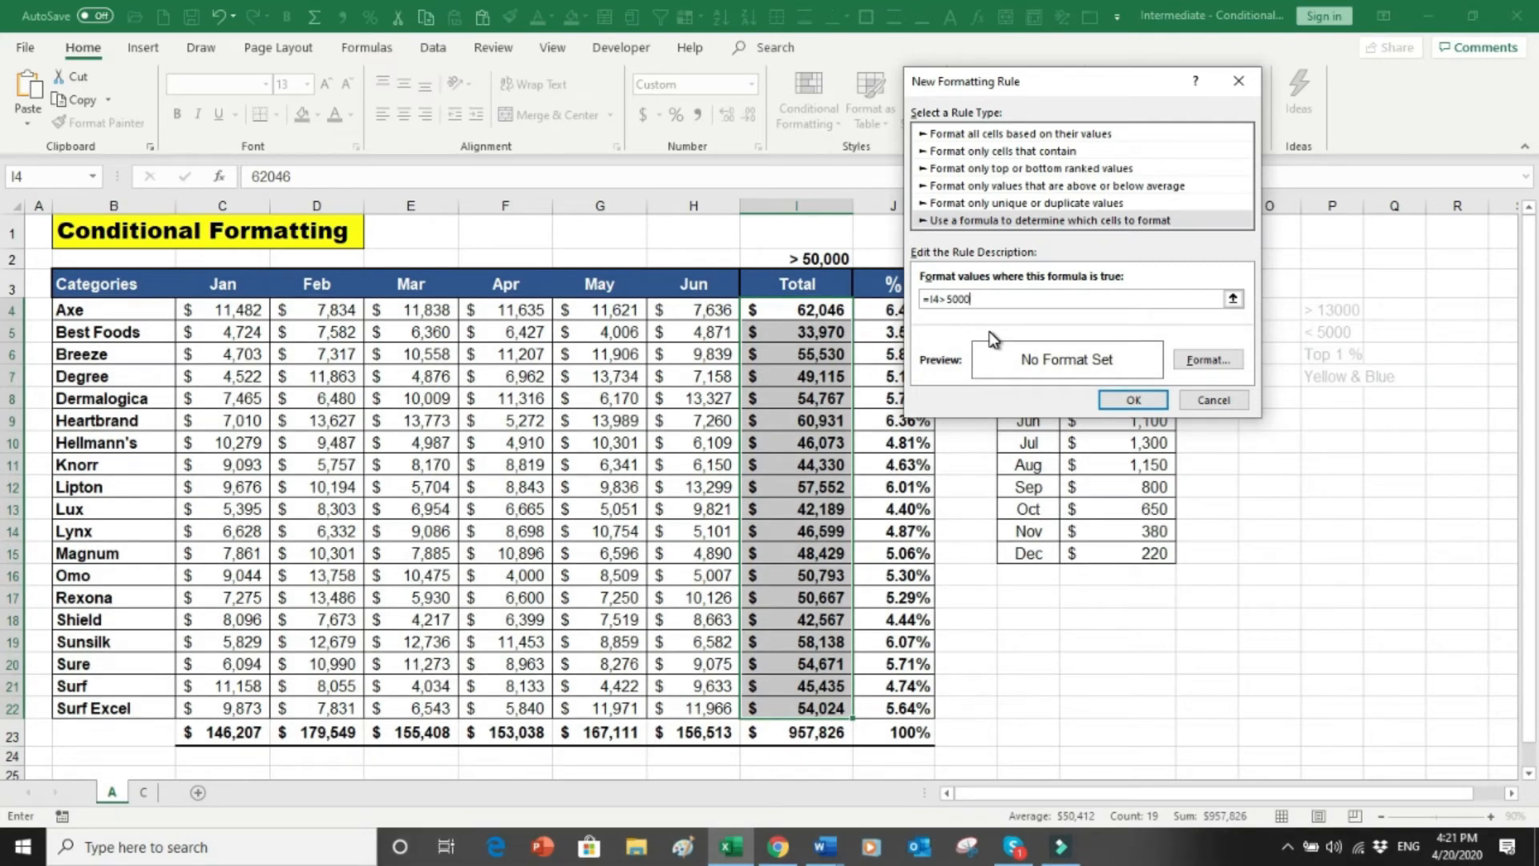
type("0")
Step: Give the totals' formula rule an orange fill and apply it to I4:I22
left_click(1185, 363)
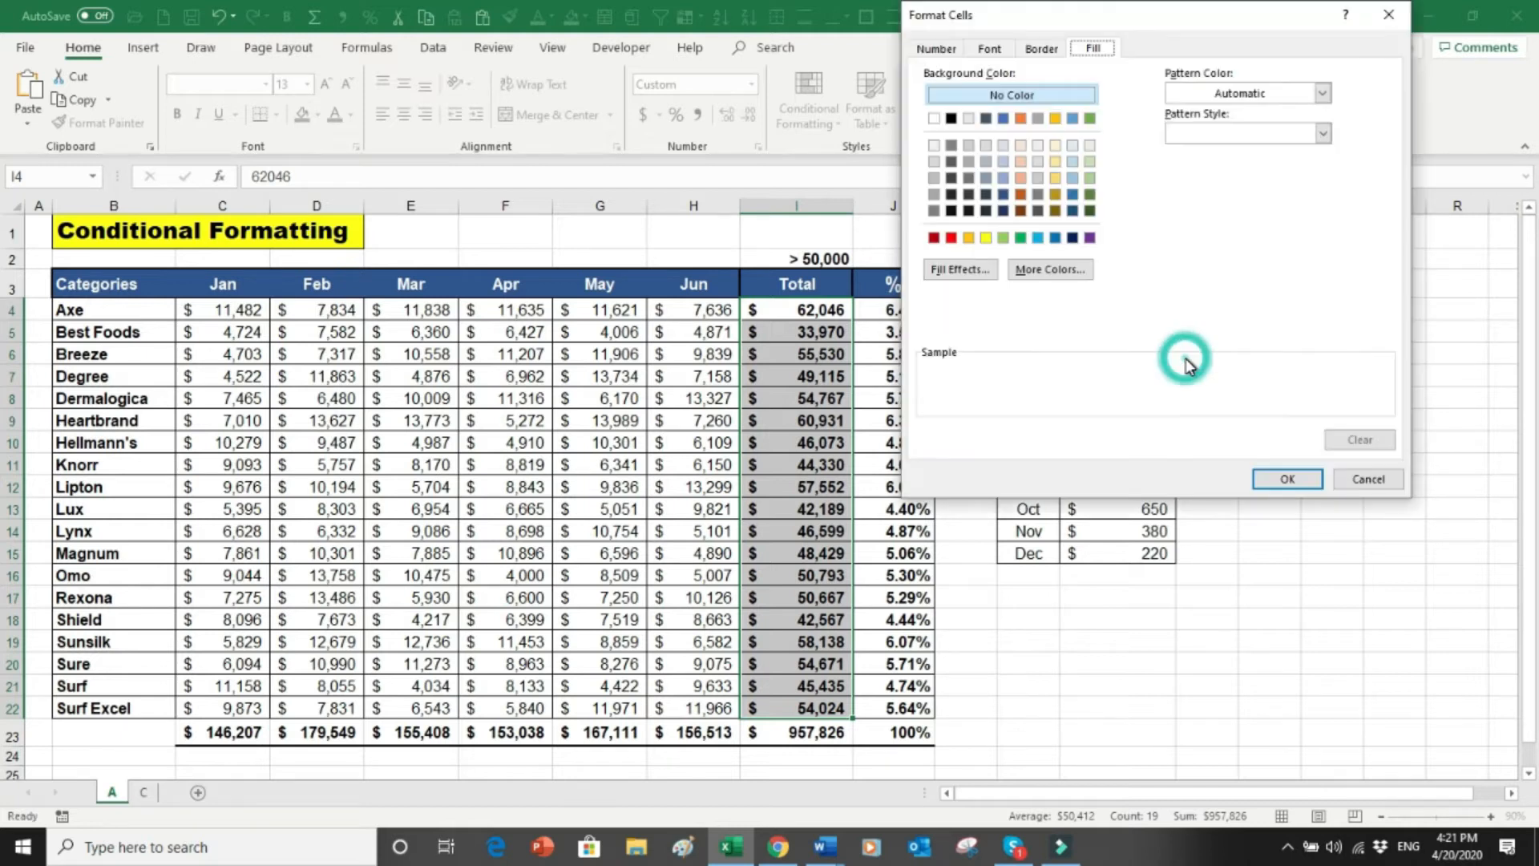
left_click(971, 239)
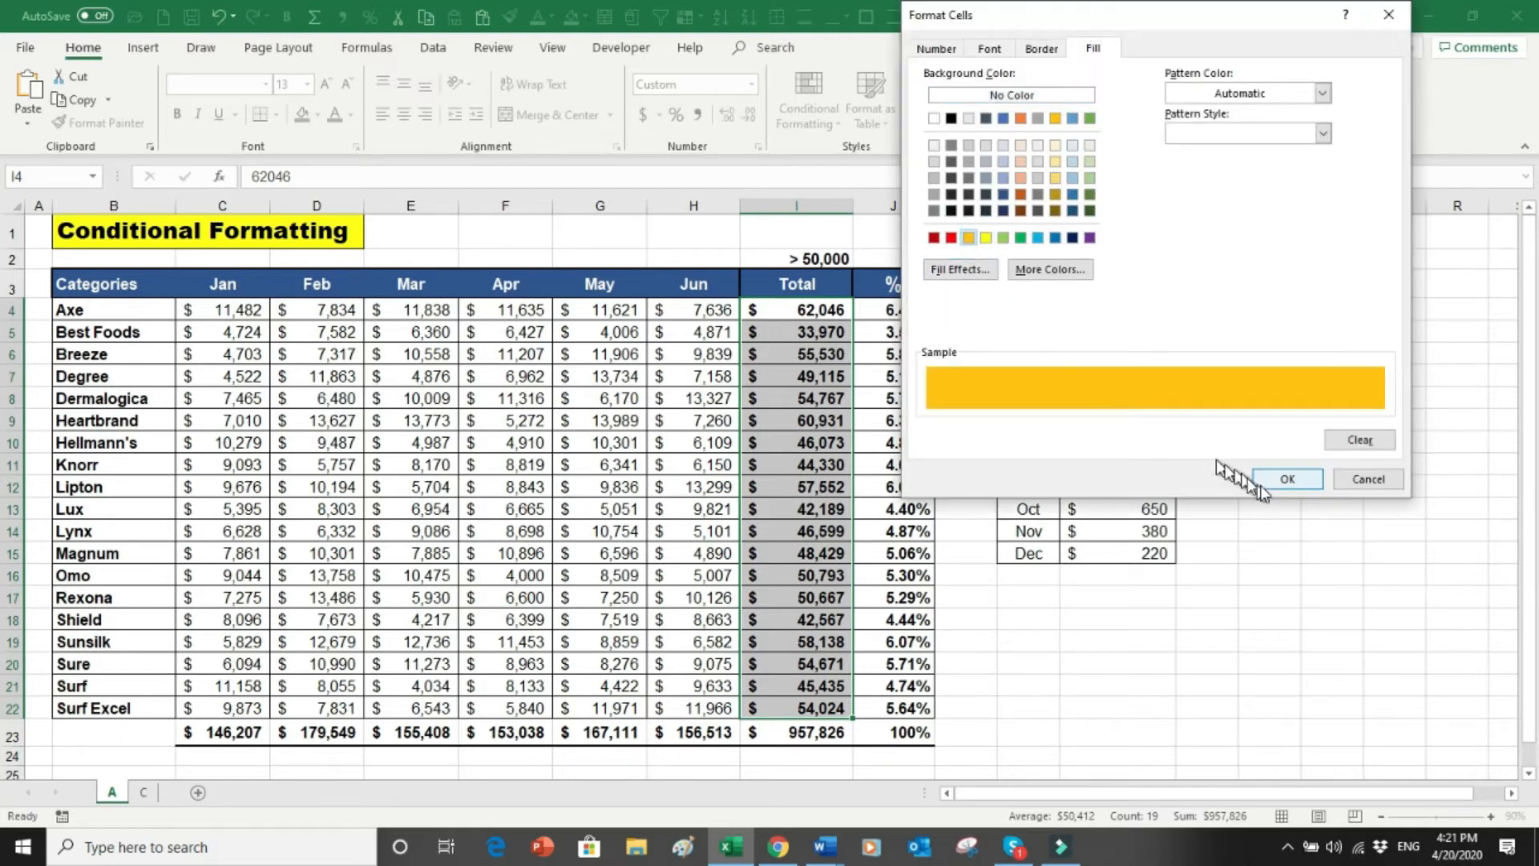
left_click(1282, 481)
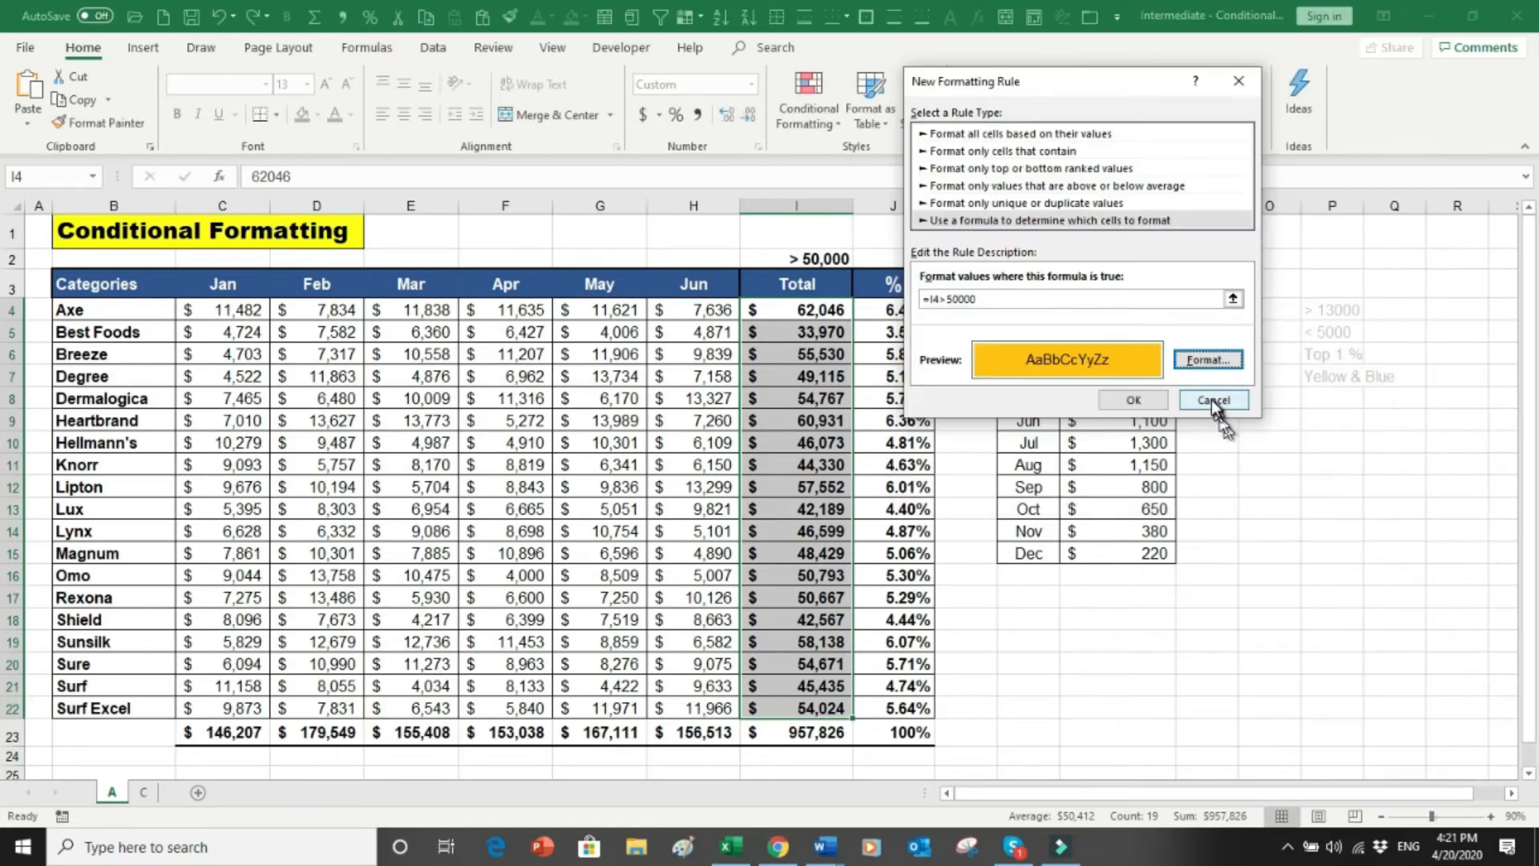
left_click(1153, 401)
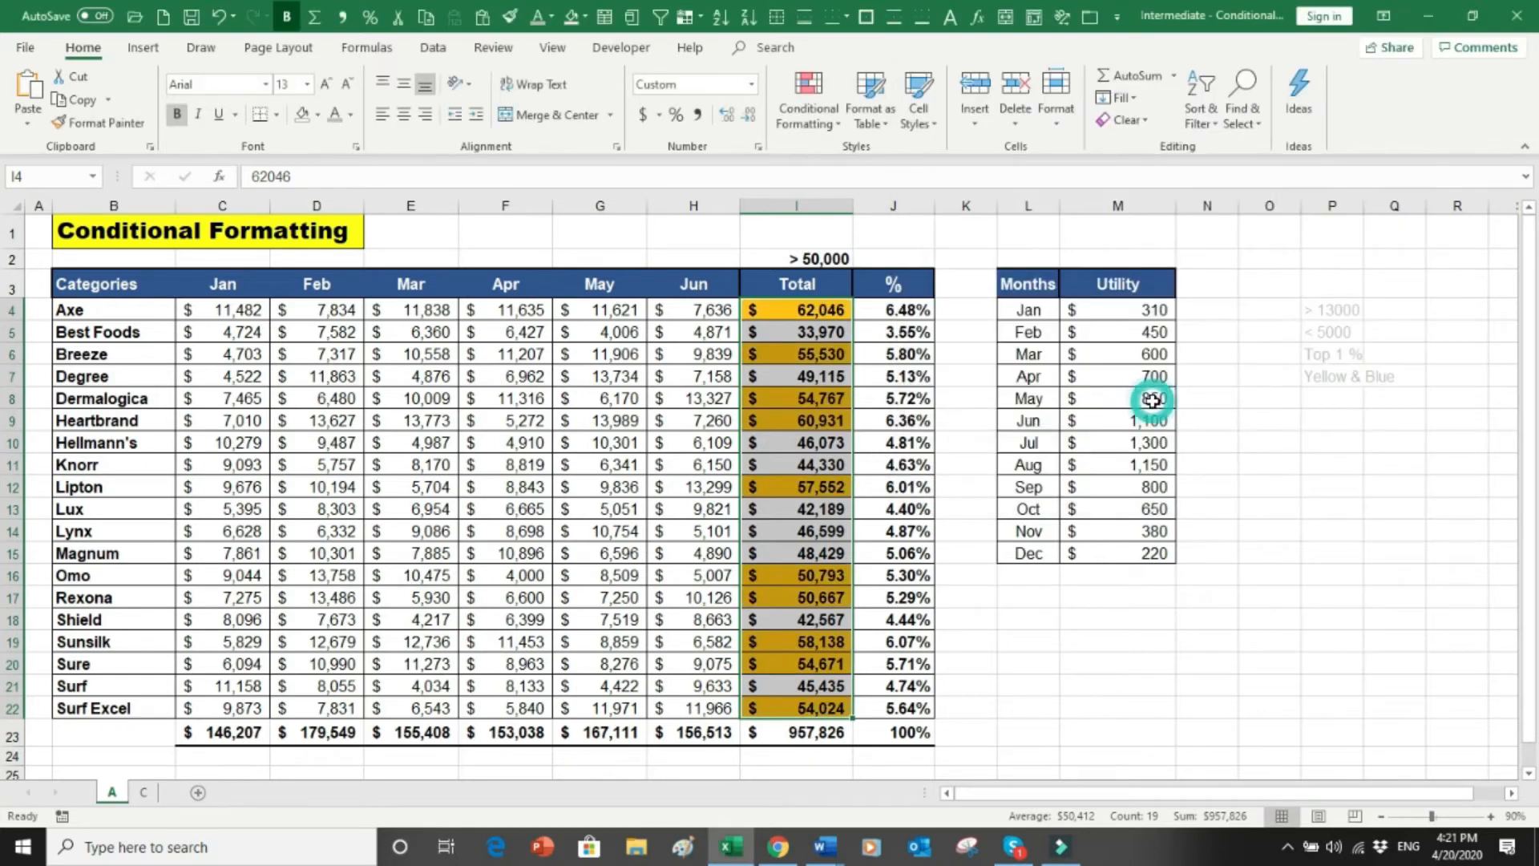
left_click(1009, 646)
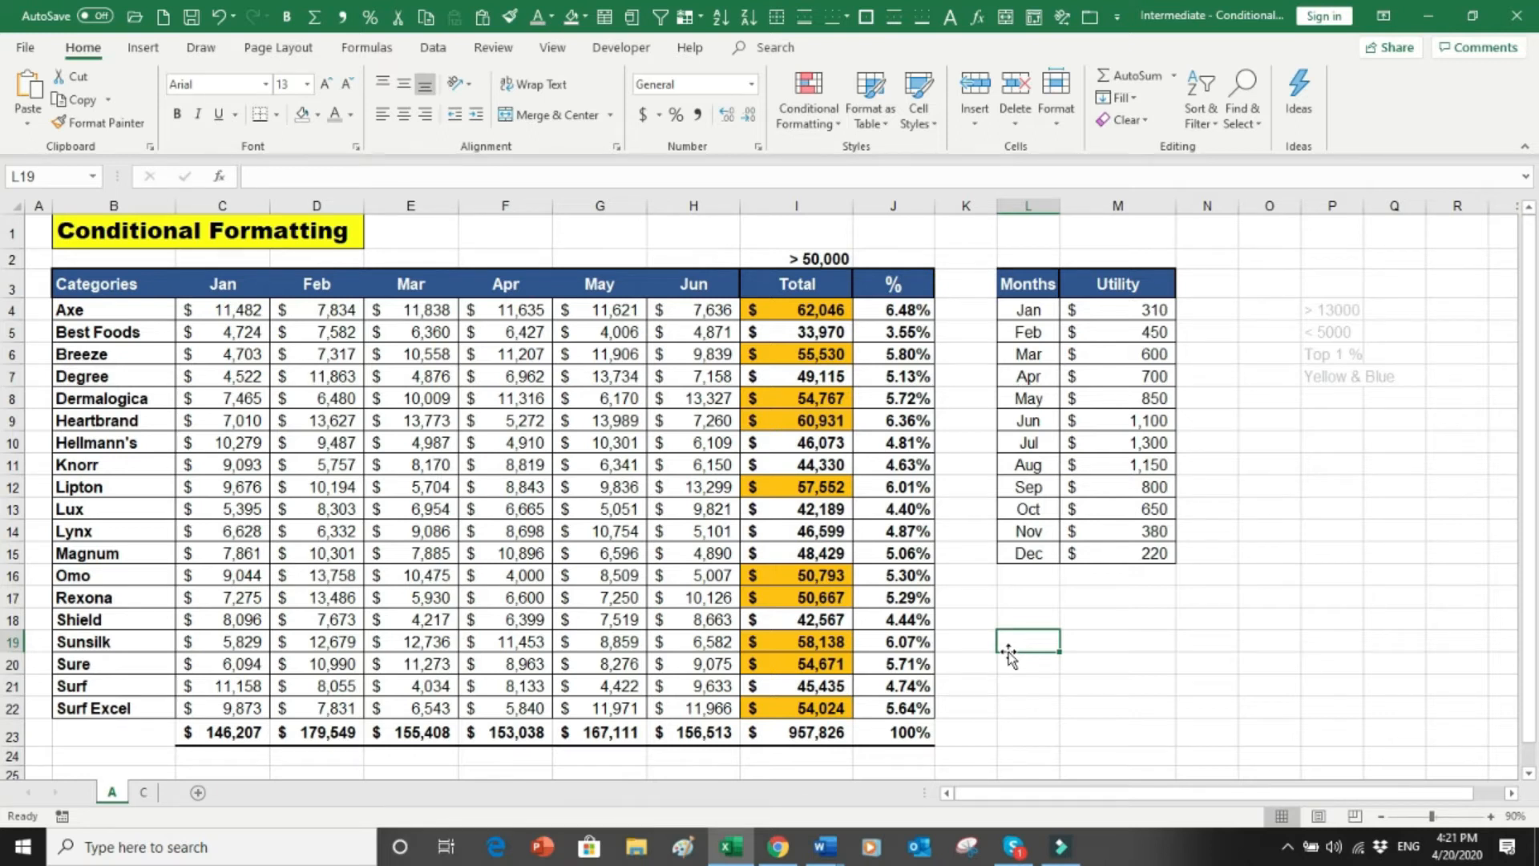
Step: On sheet C, clear the conditional formatting rules from the records in A4:E17
left_click(145, 793)
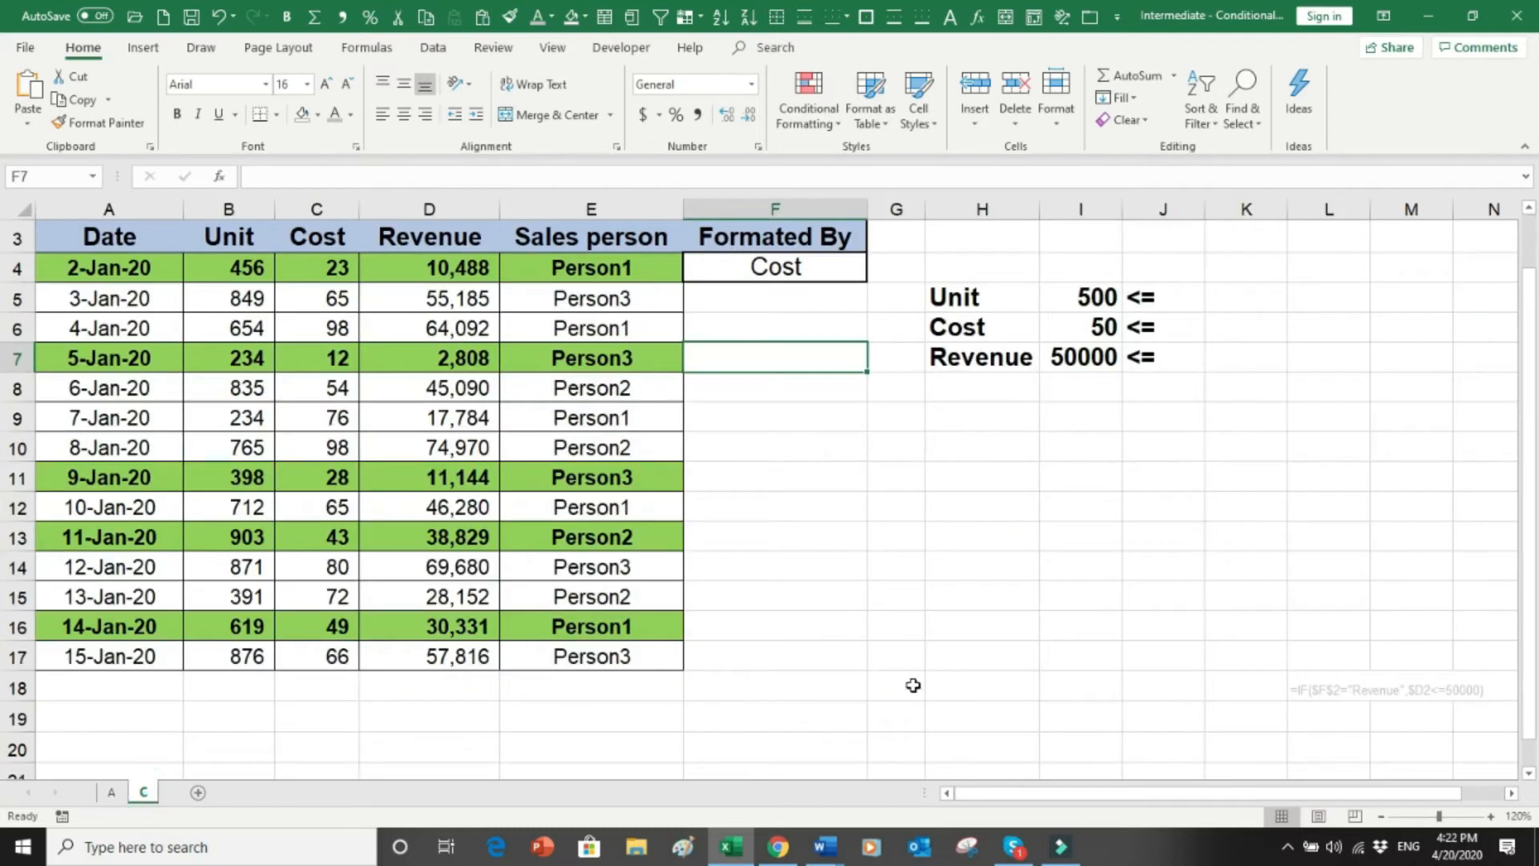
key("ctrl+Home")
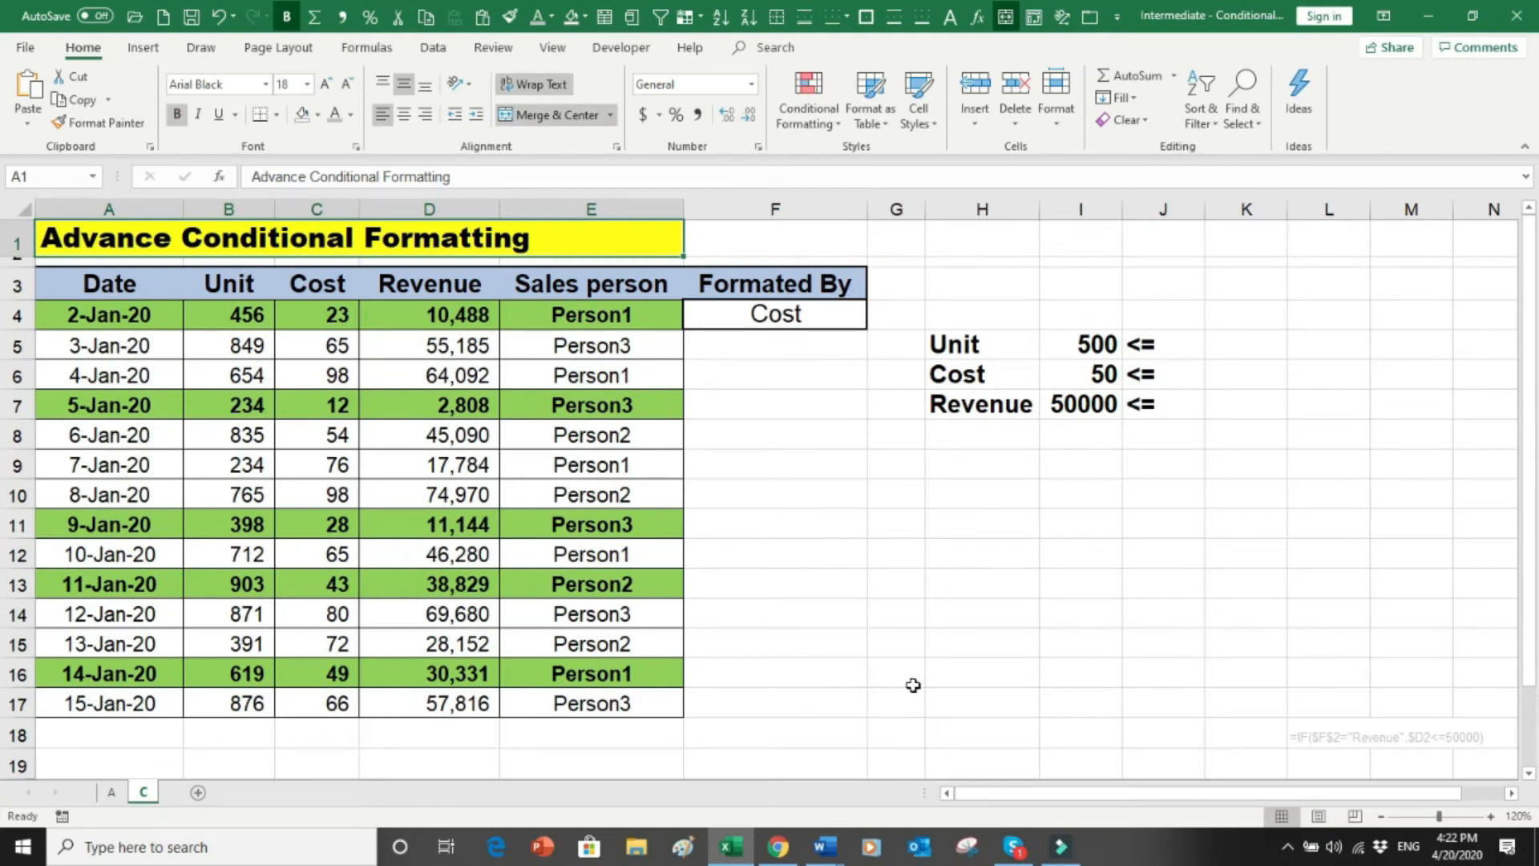
left_click(1151, 582)
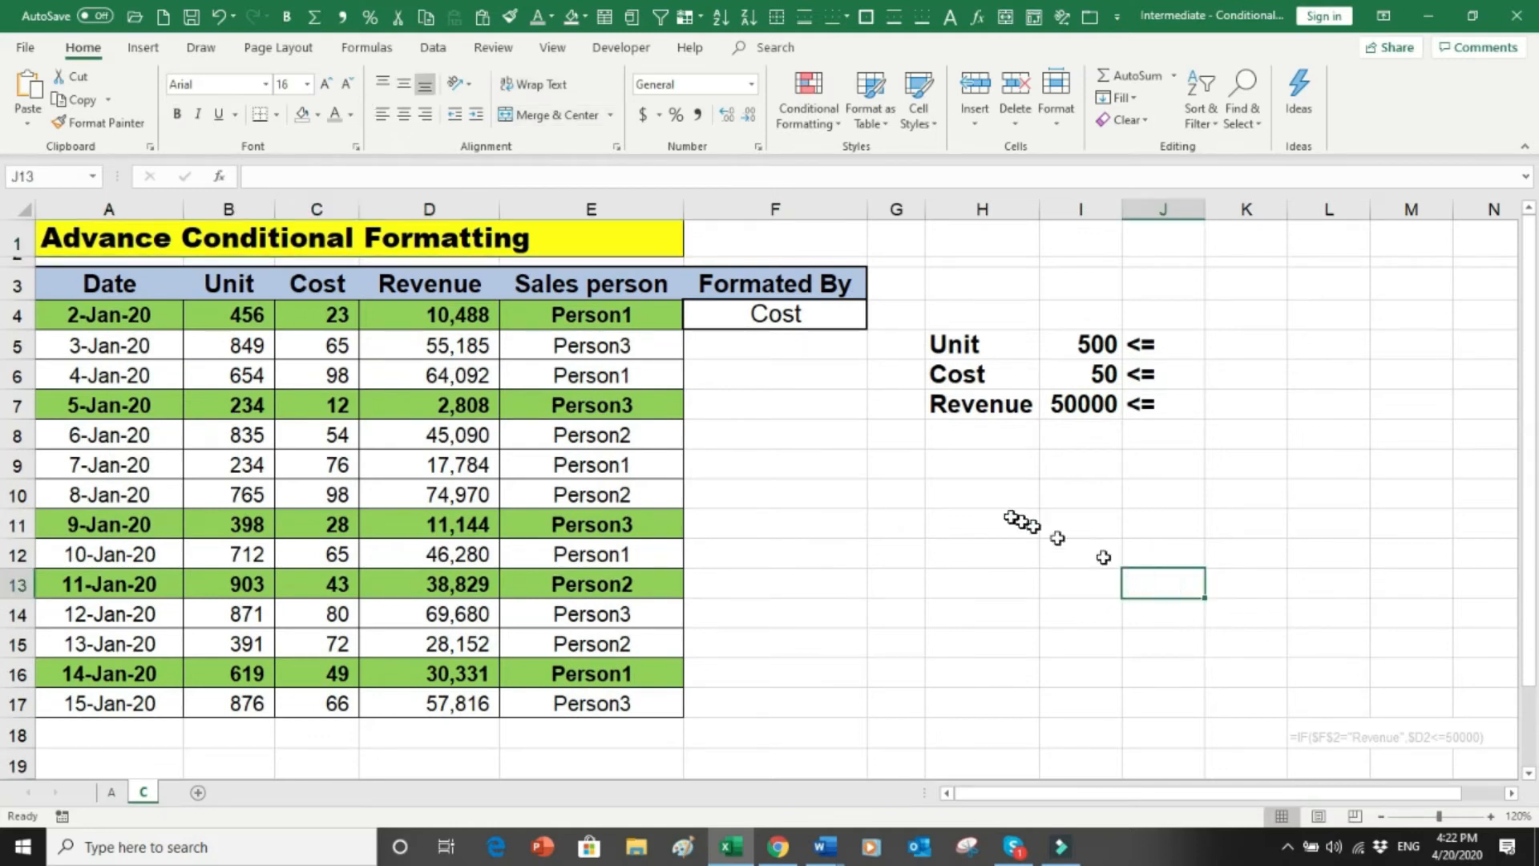
left_click_drag(153, 321, 653, 694)
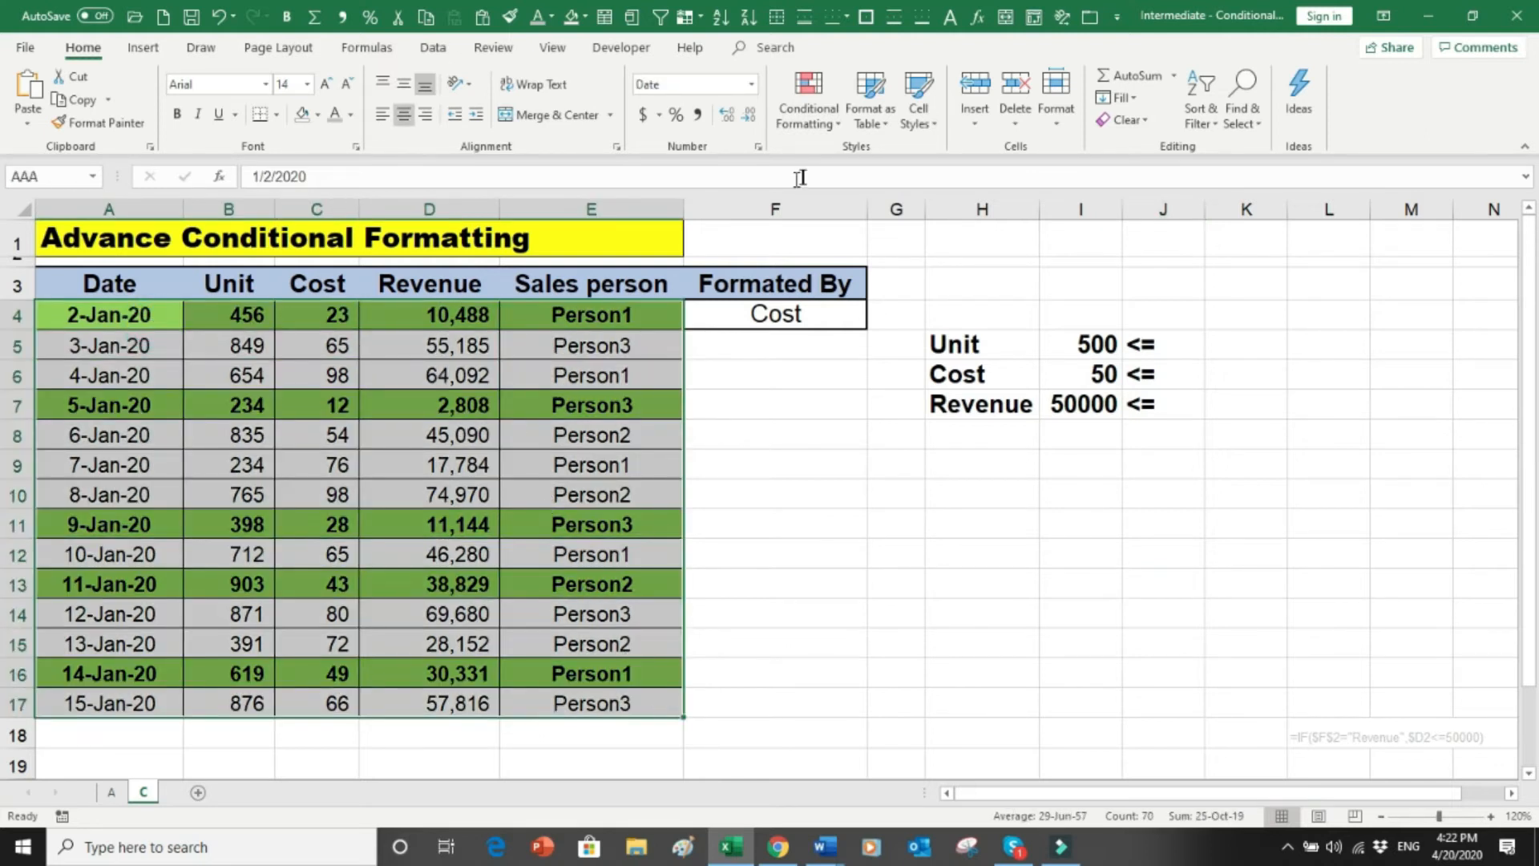
left_click(833, 126)
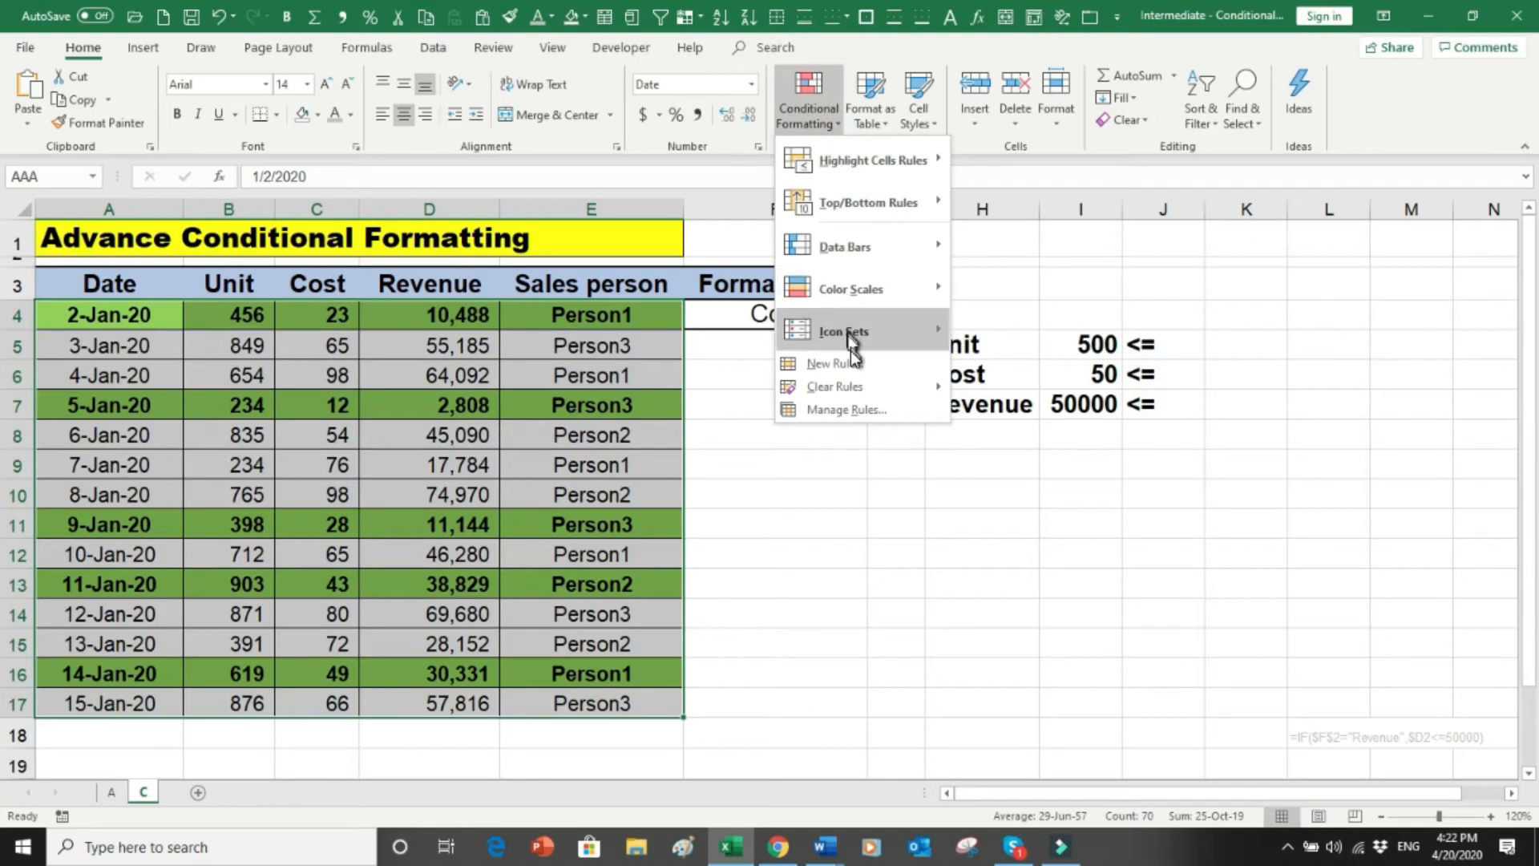
mouse_move(854, 388)
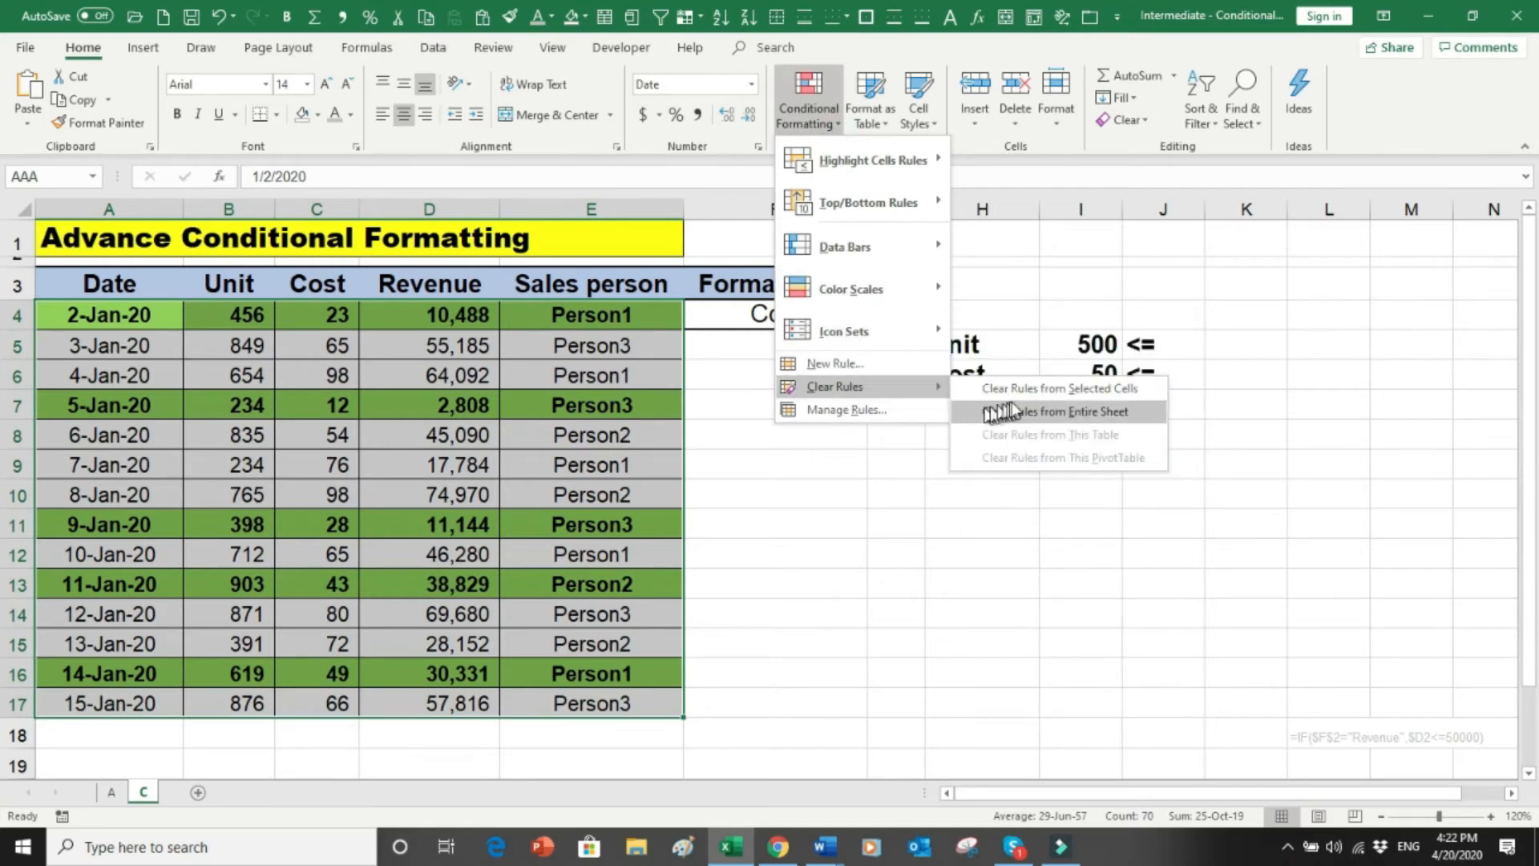
left_click(1039, 390)
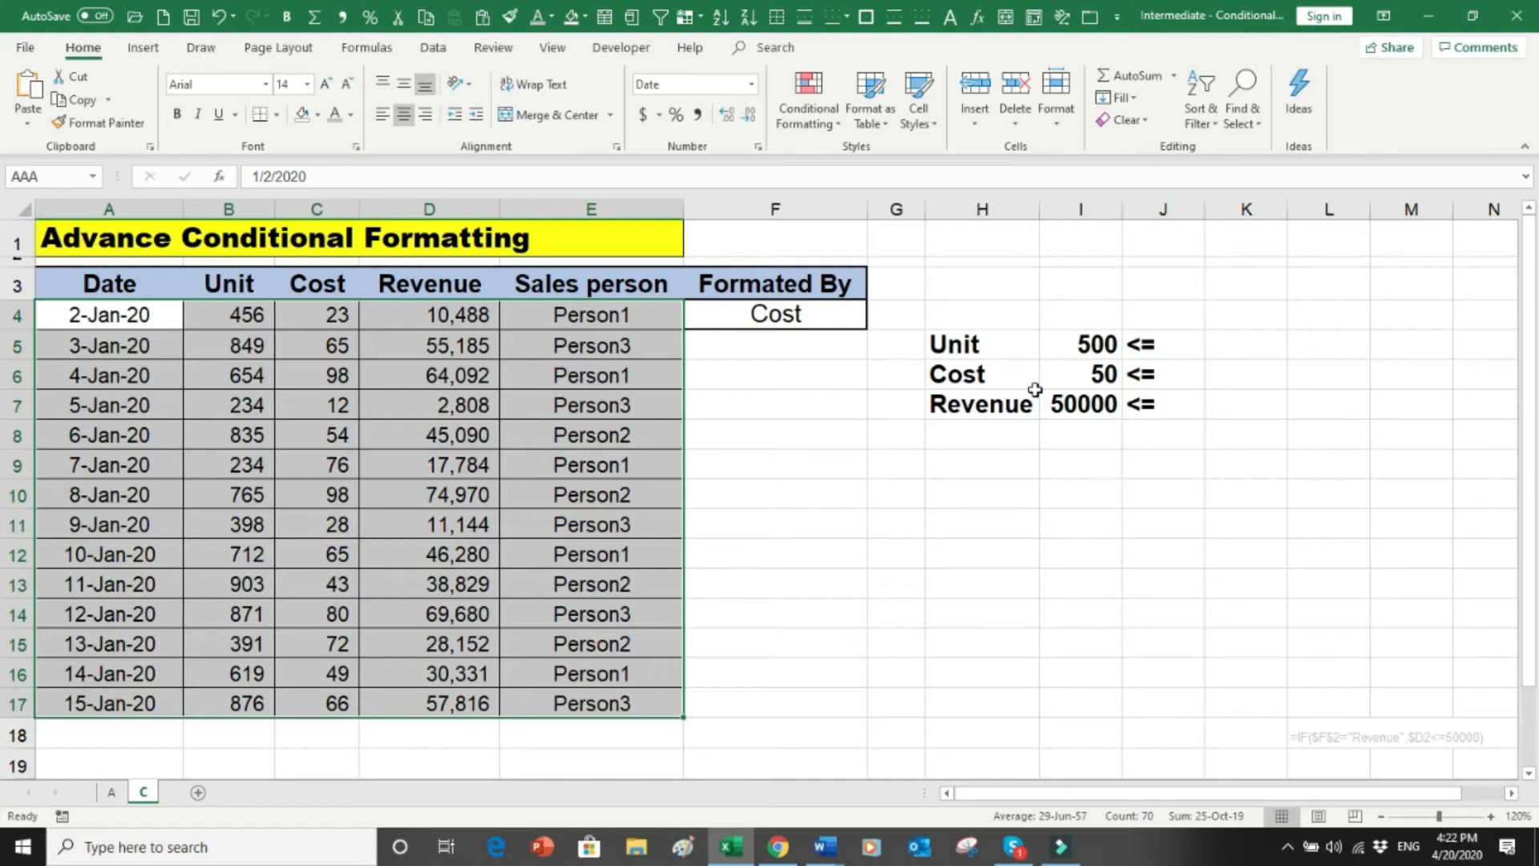
left_click(859, 435)
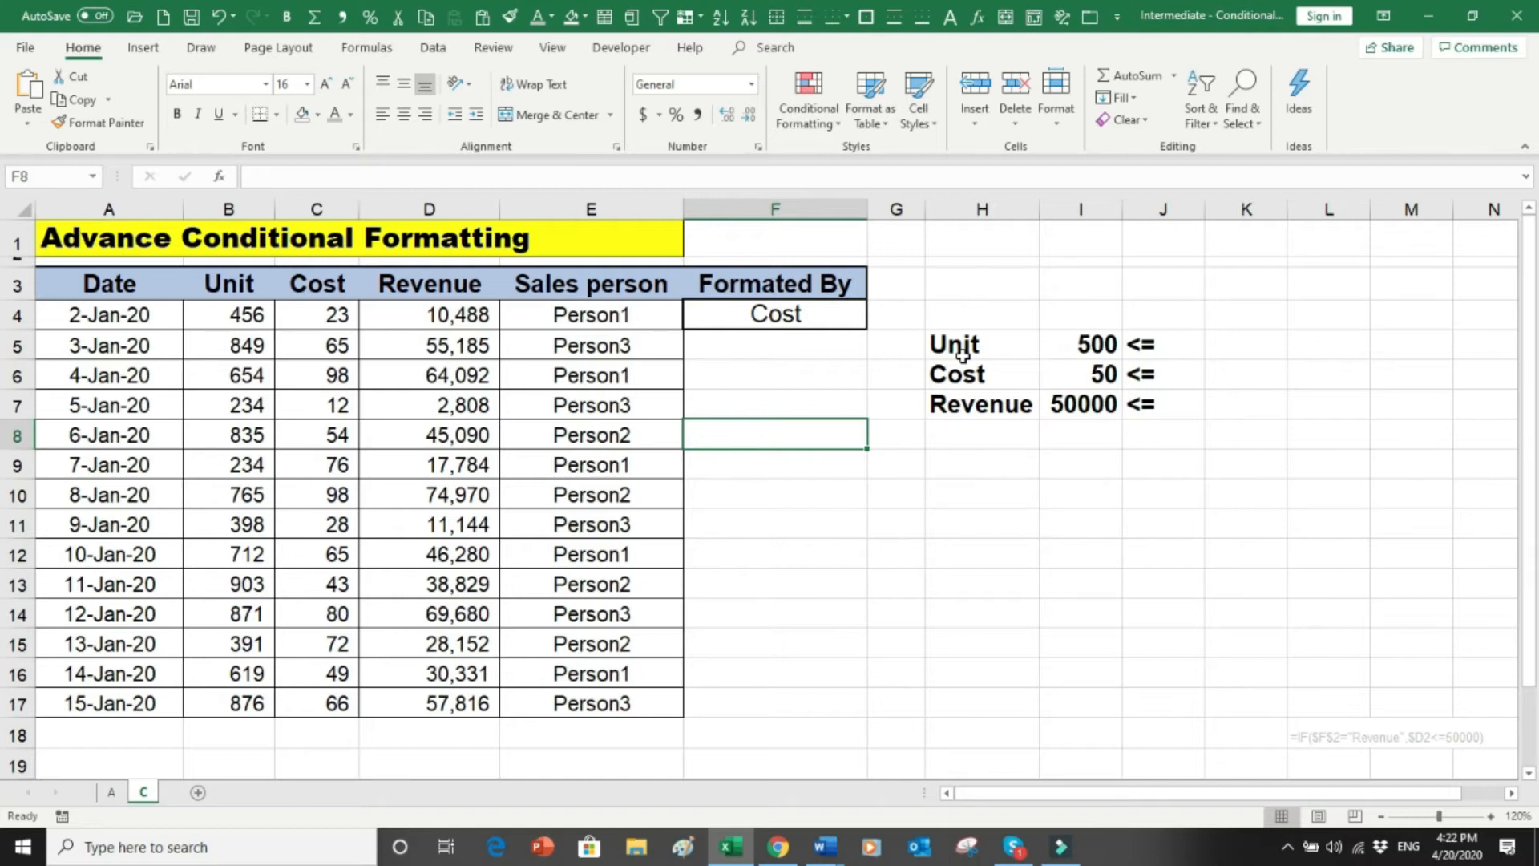
Step: Examine the Unit, Cost and Revenue criteria in H5:J7 and the Unit values in B4:B17
left_click(1175, 343)
left_click_drag(1175, 342, 990, 358)
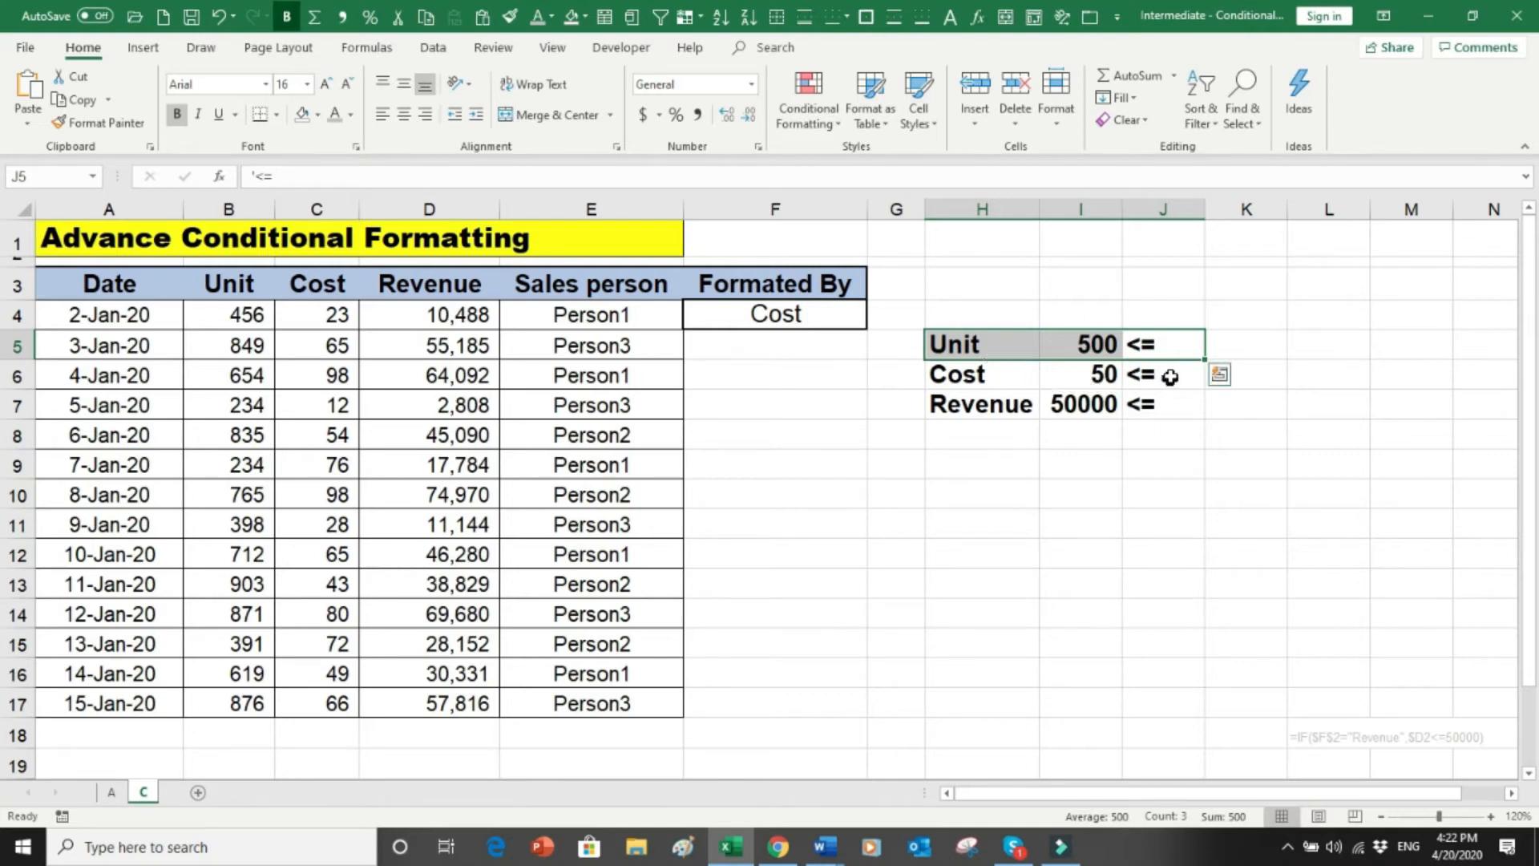
left_click_drag(1173, 373, 966, 391)
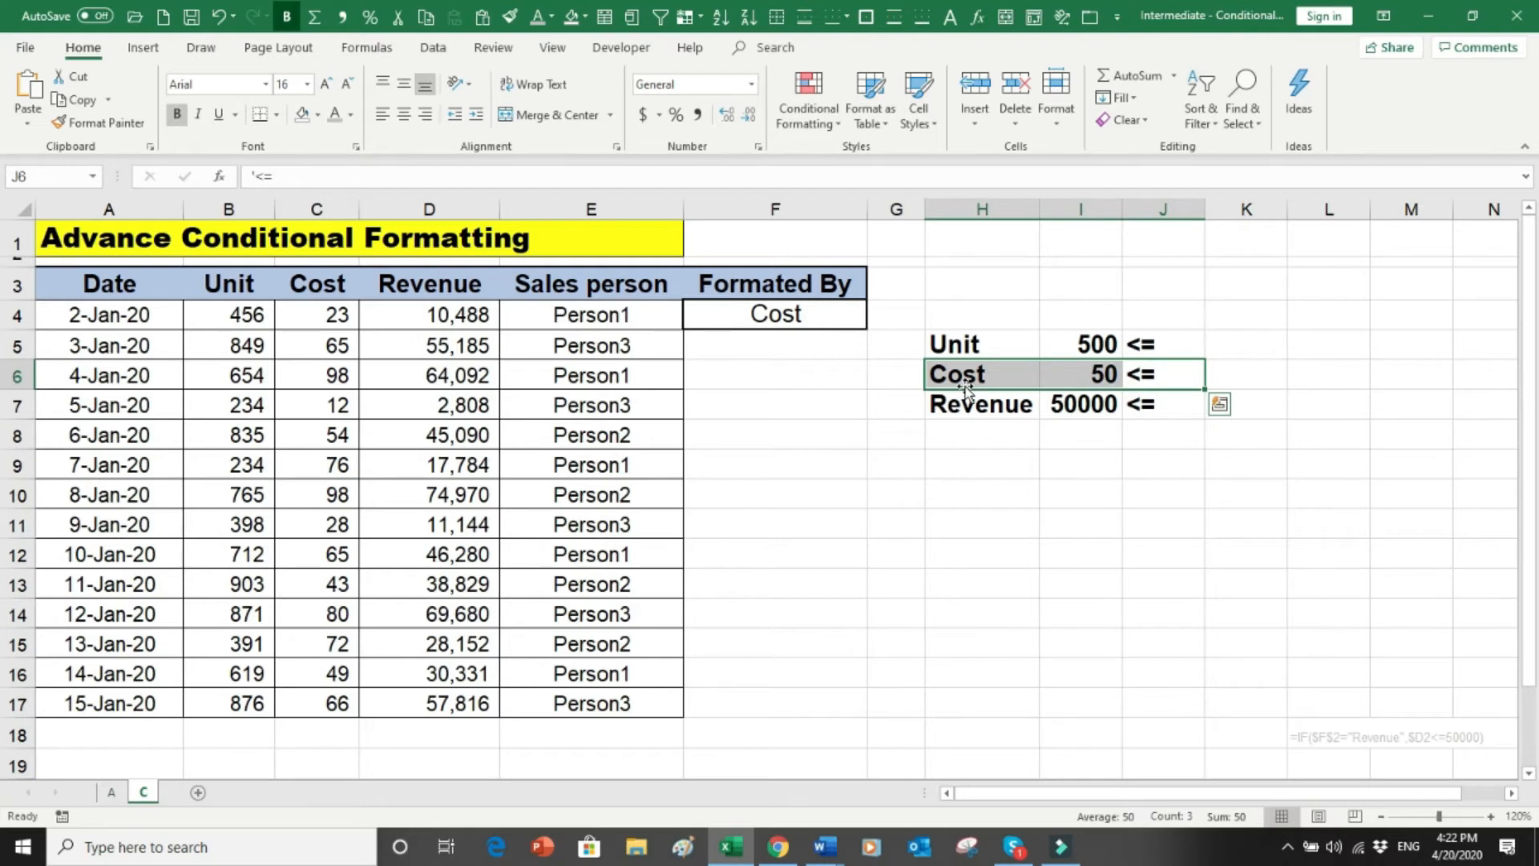
left_click(1014, 463)
left_click_drag(975, 398, 1139, 401)
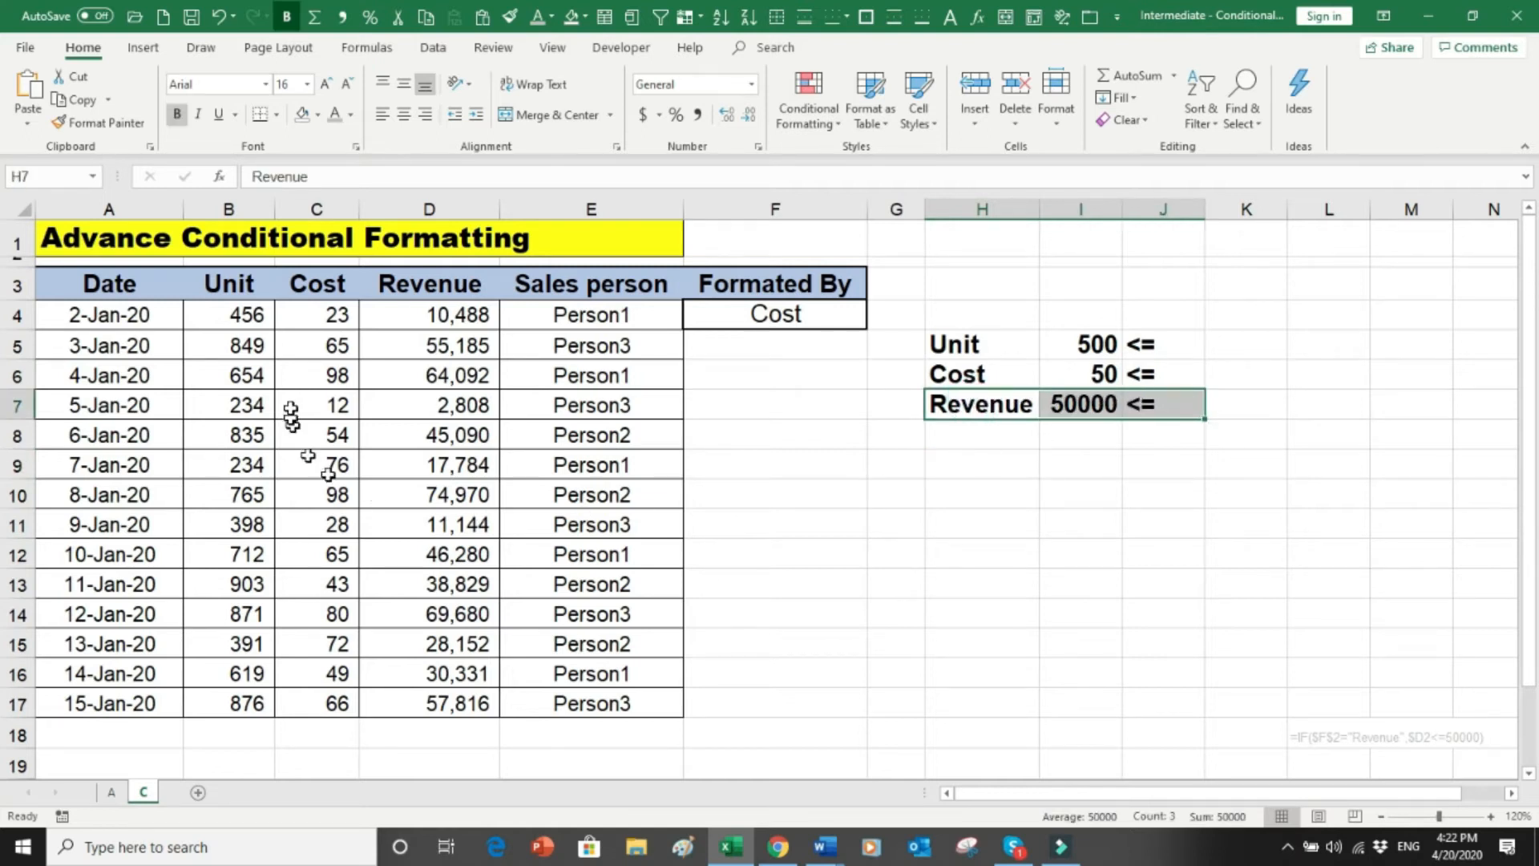
left_click_drag(262, 312, 253, 694)
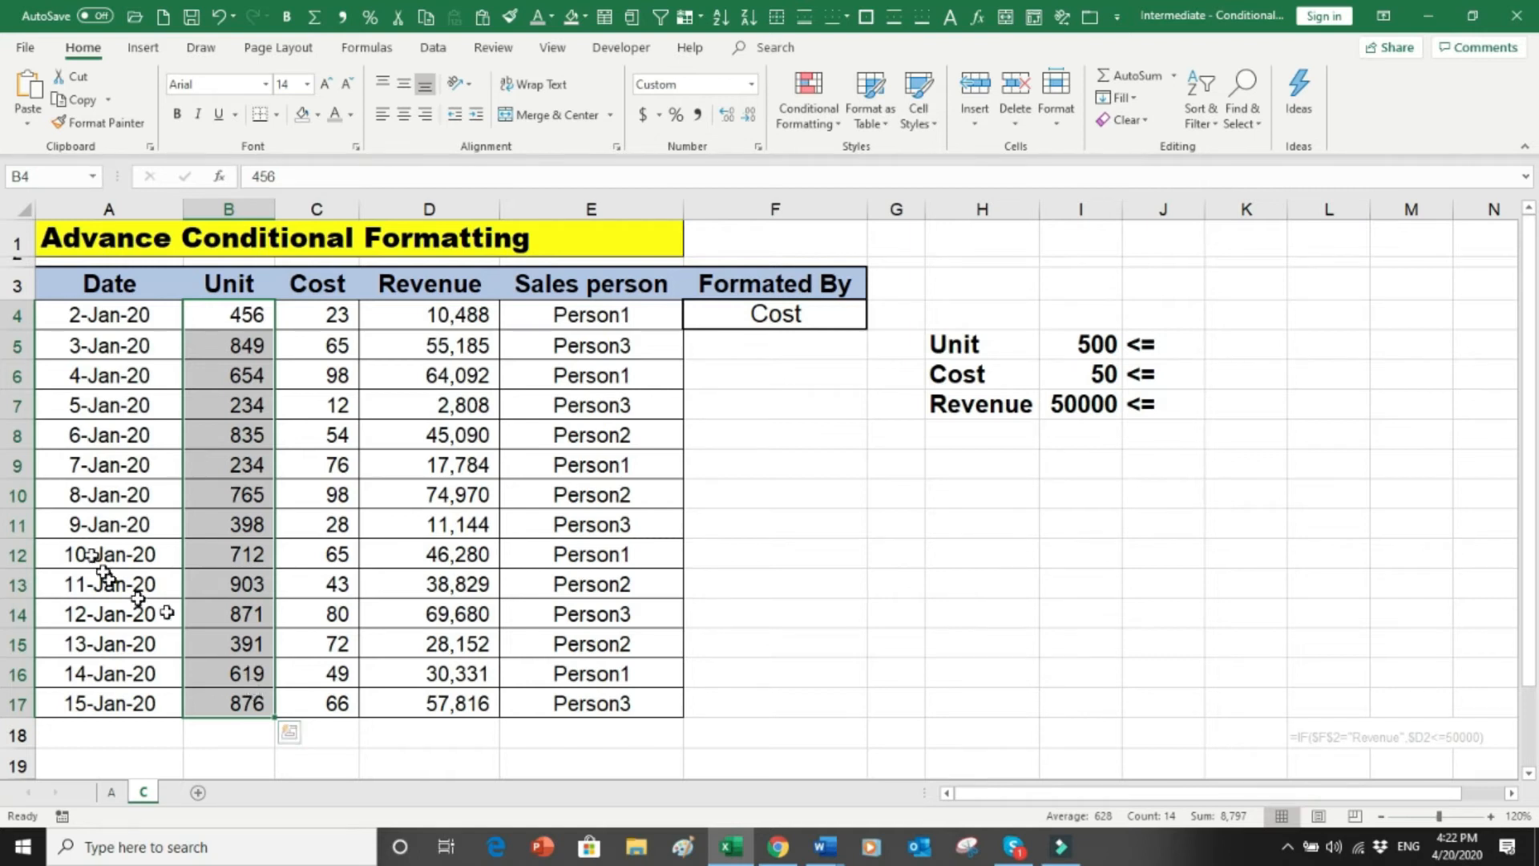
left_click_drag(230, 313, 233, 698)
left_click(484, 561)
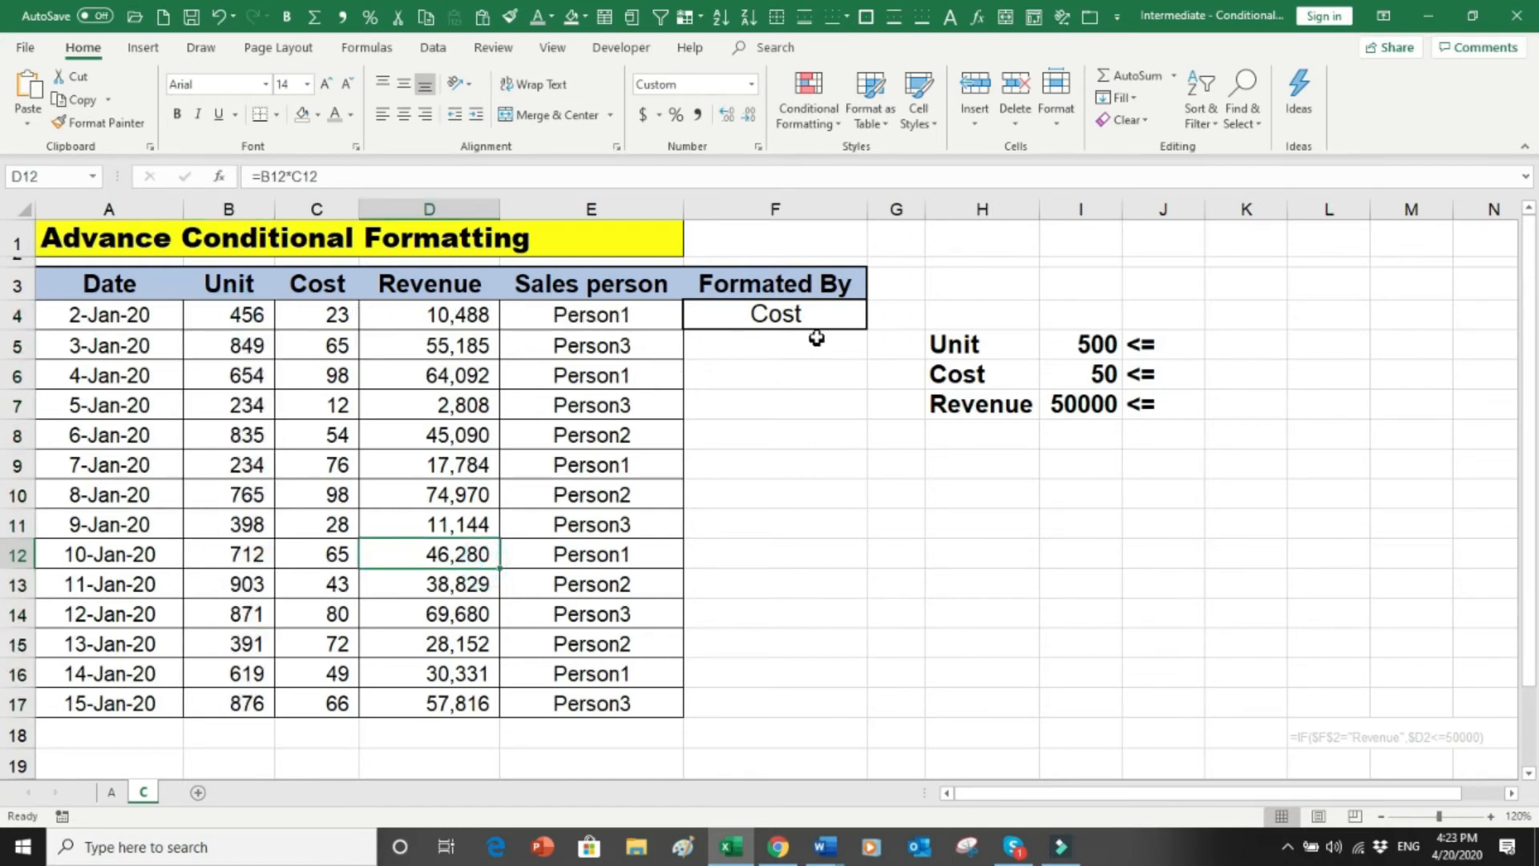
Step: Choose Unit as the Formated By value in F4
left_click(822, 314)
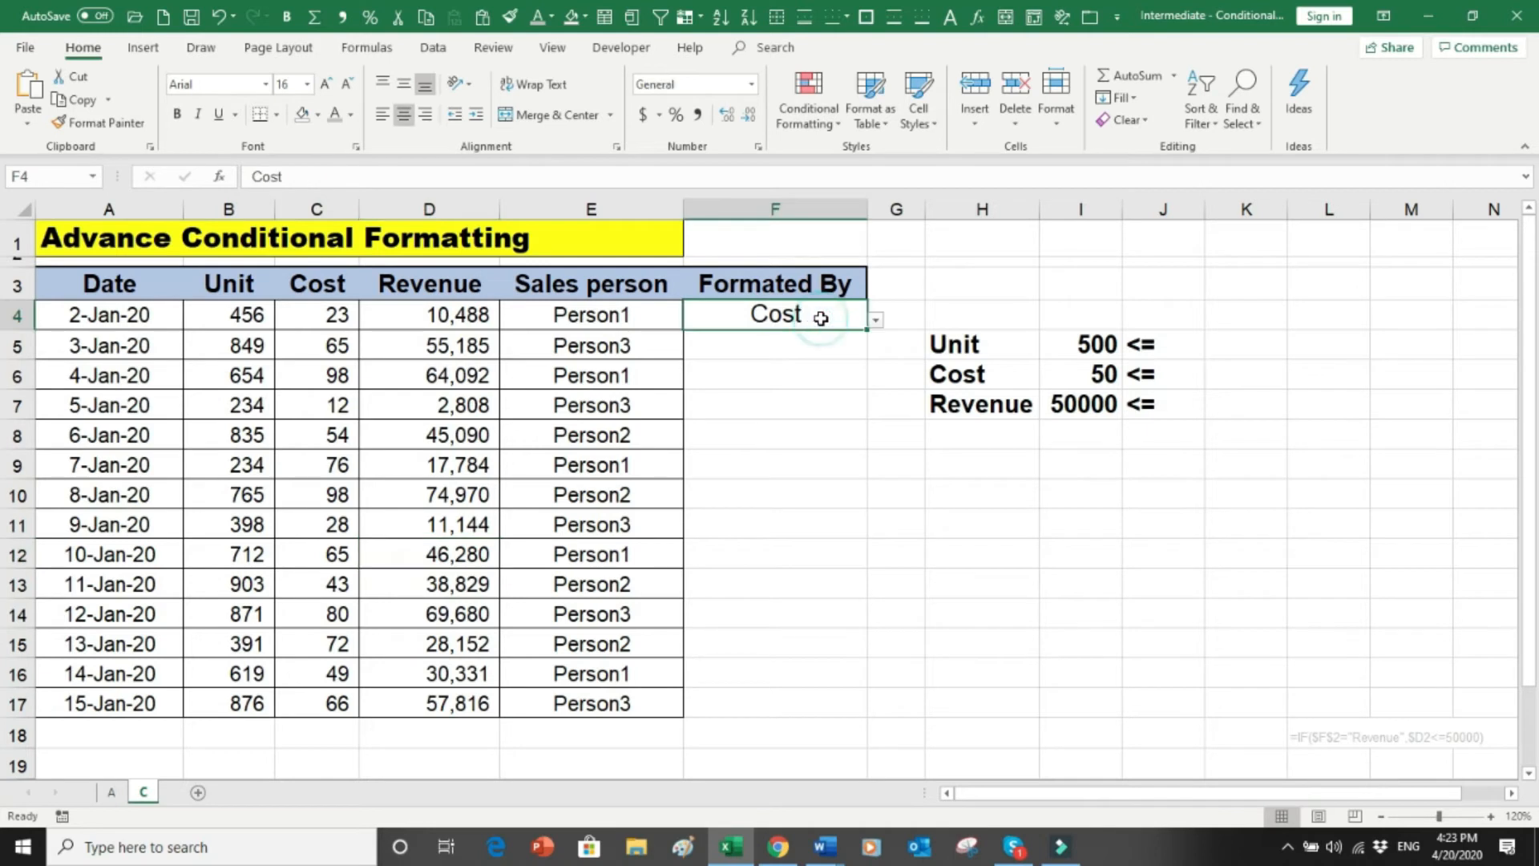
left_click(876, 321)
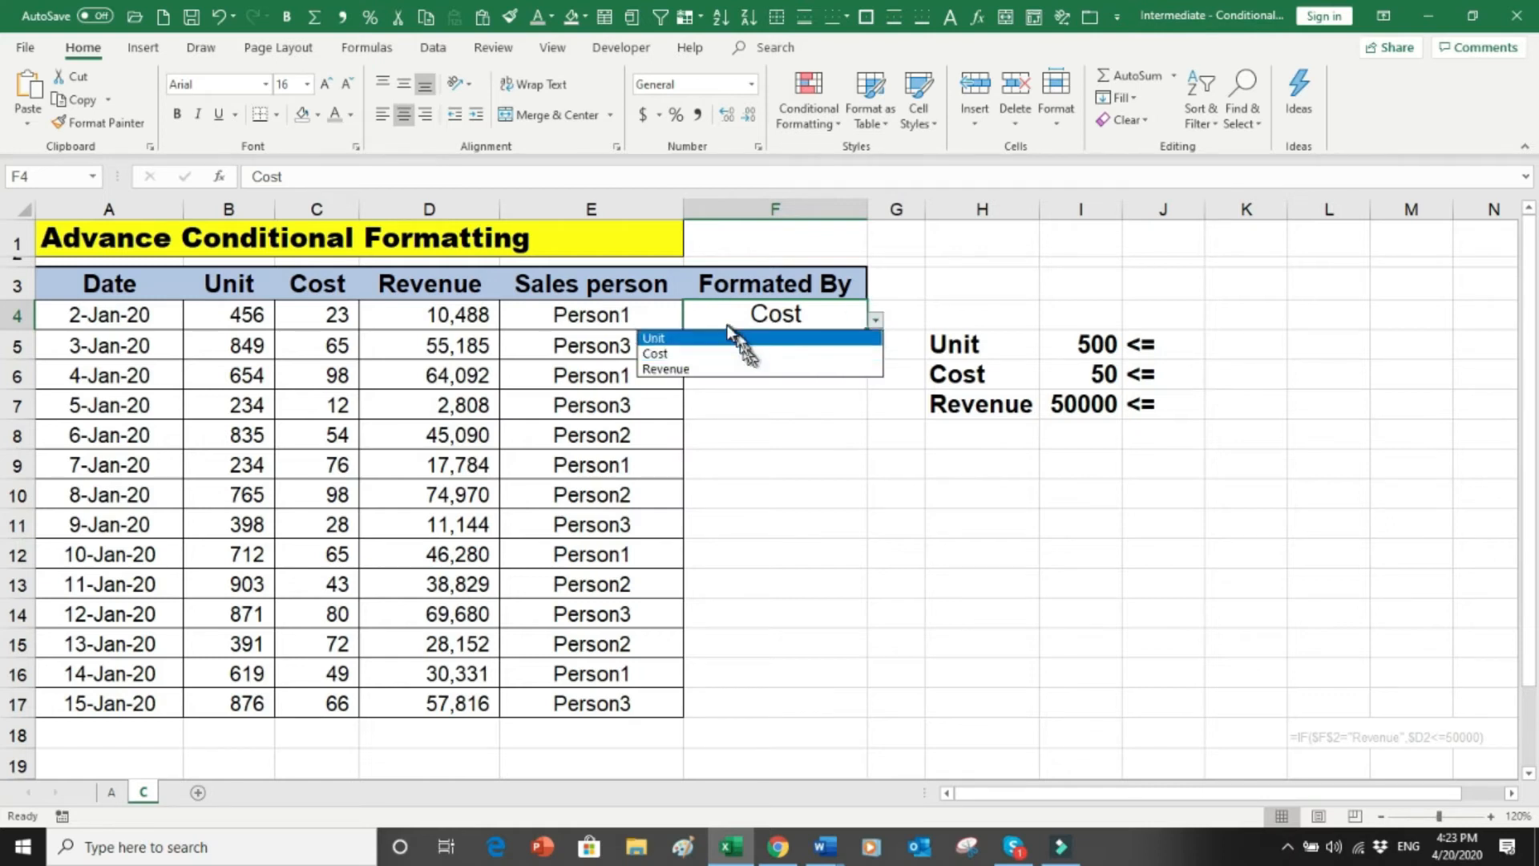
left_click(979, 341)
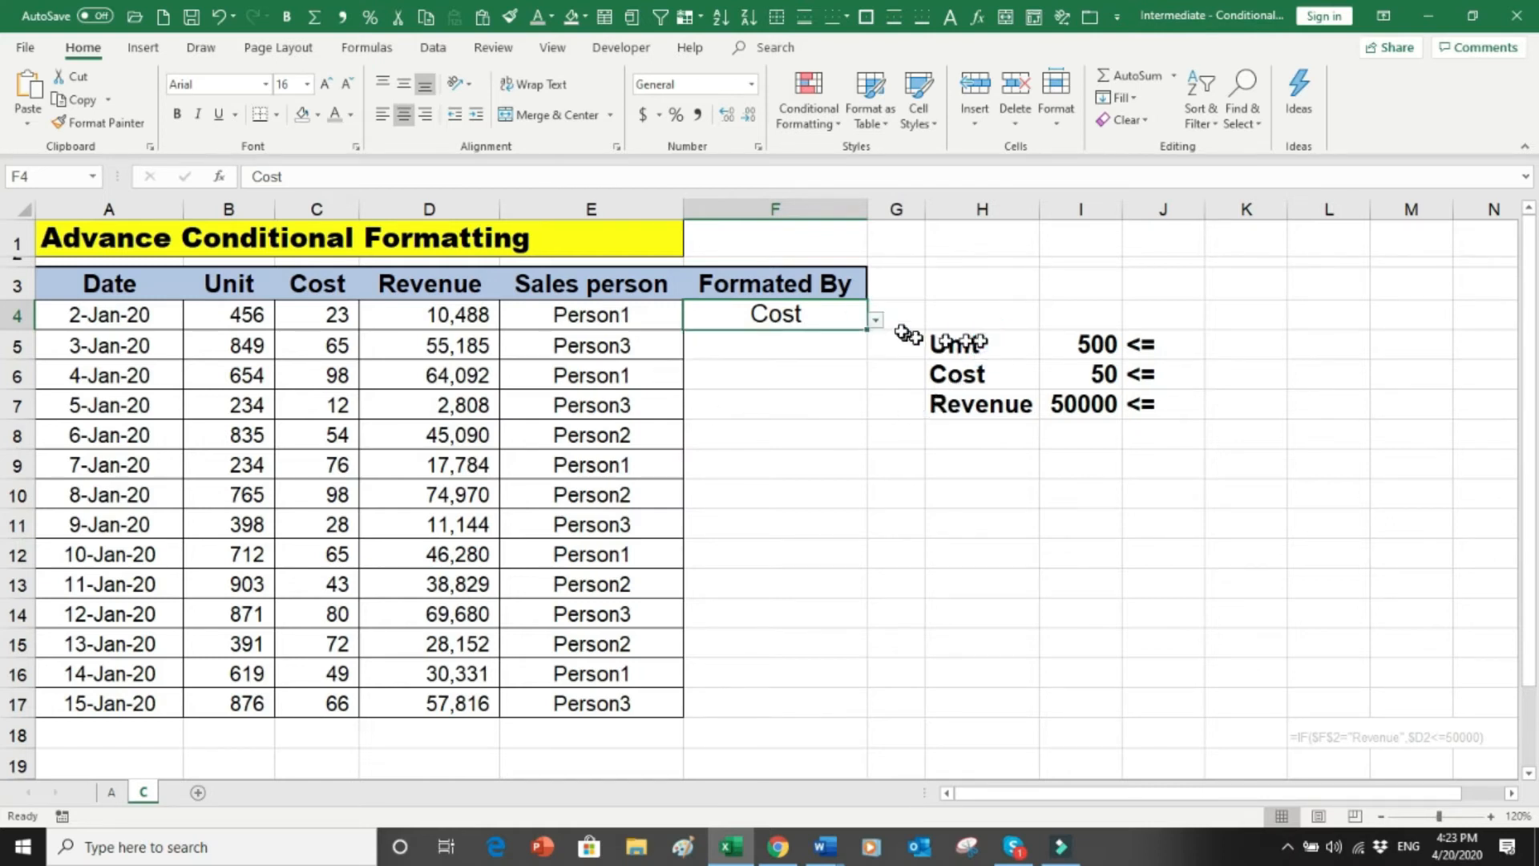
left_click(876, 320)
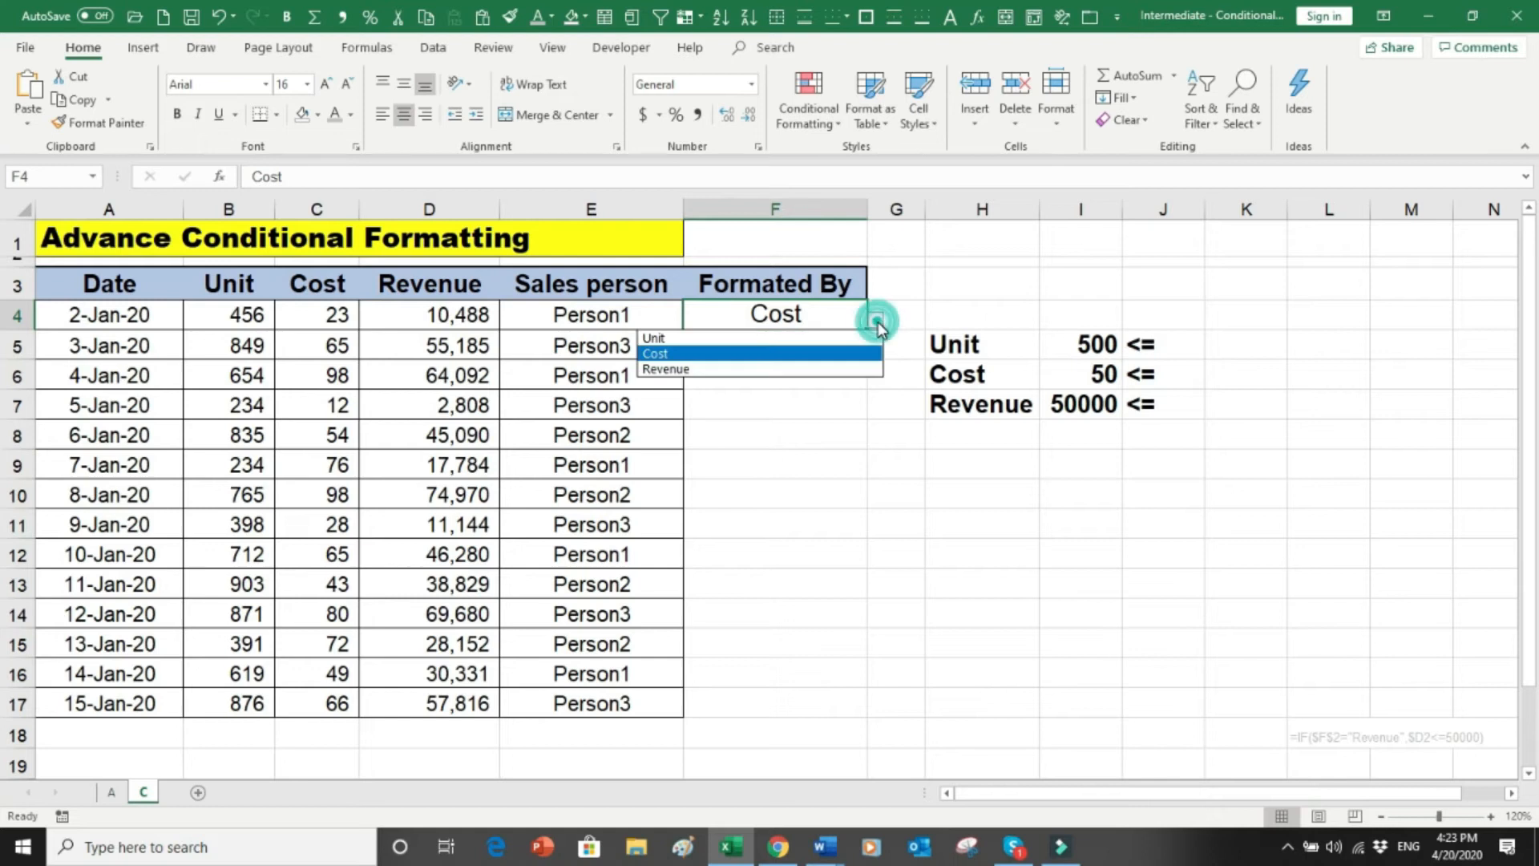
left_click(723, 339)
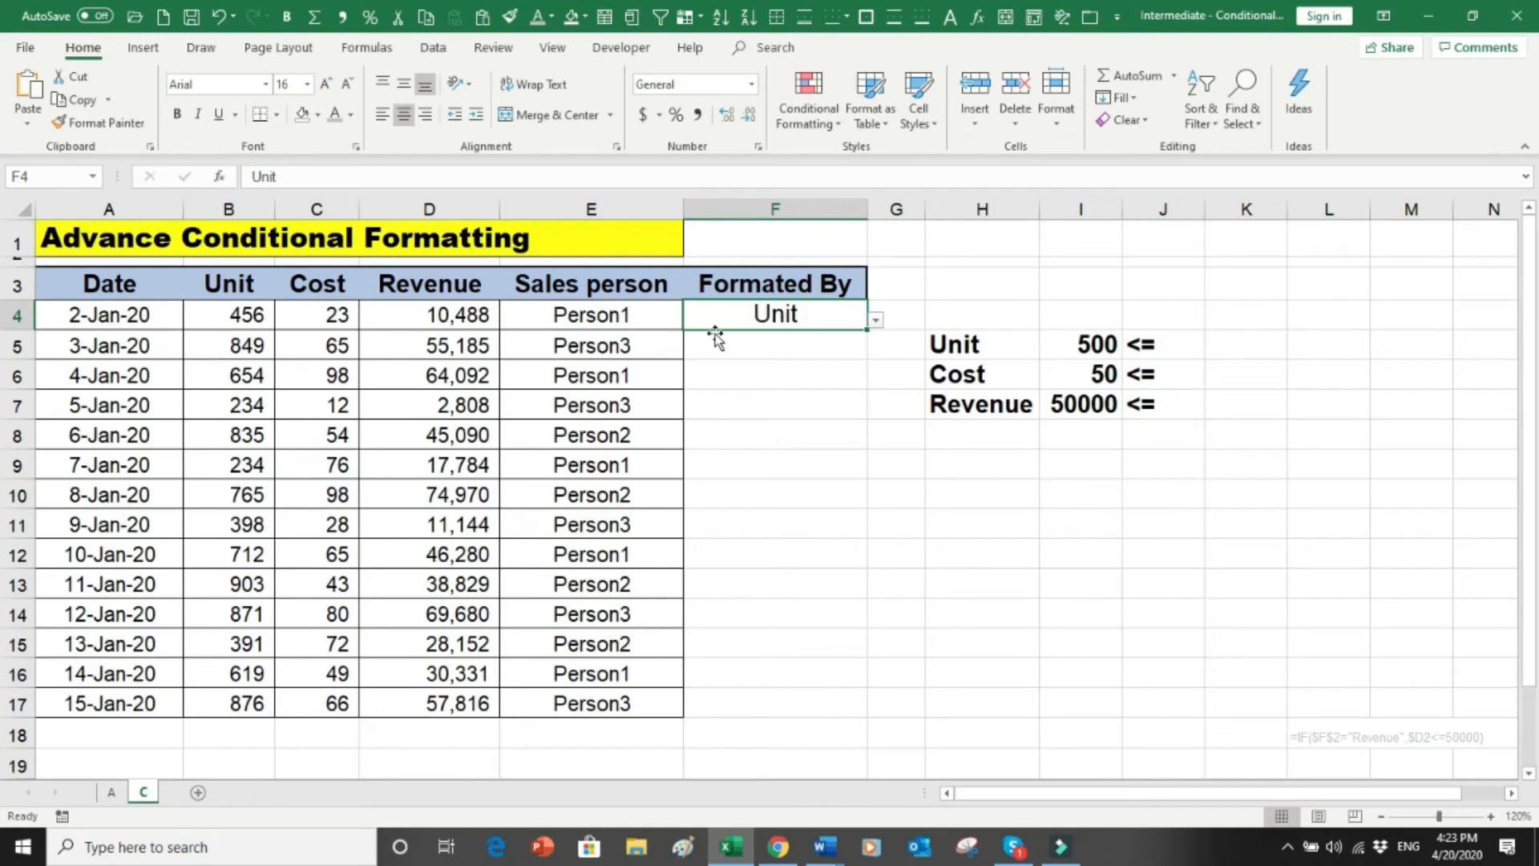
Step: Start a new formatting rule for A4:E17 that uses a formula to determine which cells to format
left_click(132, 315)
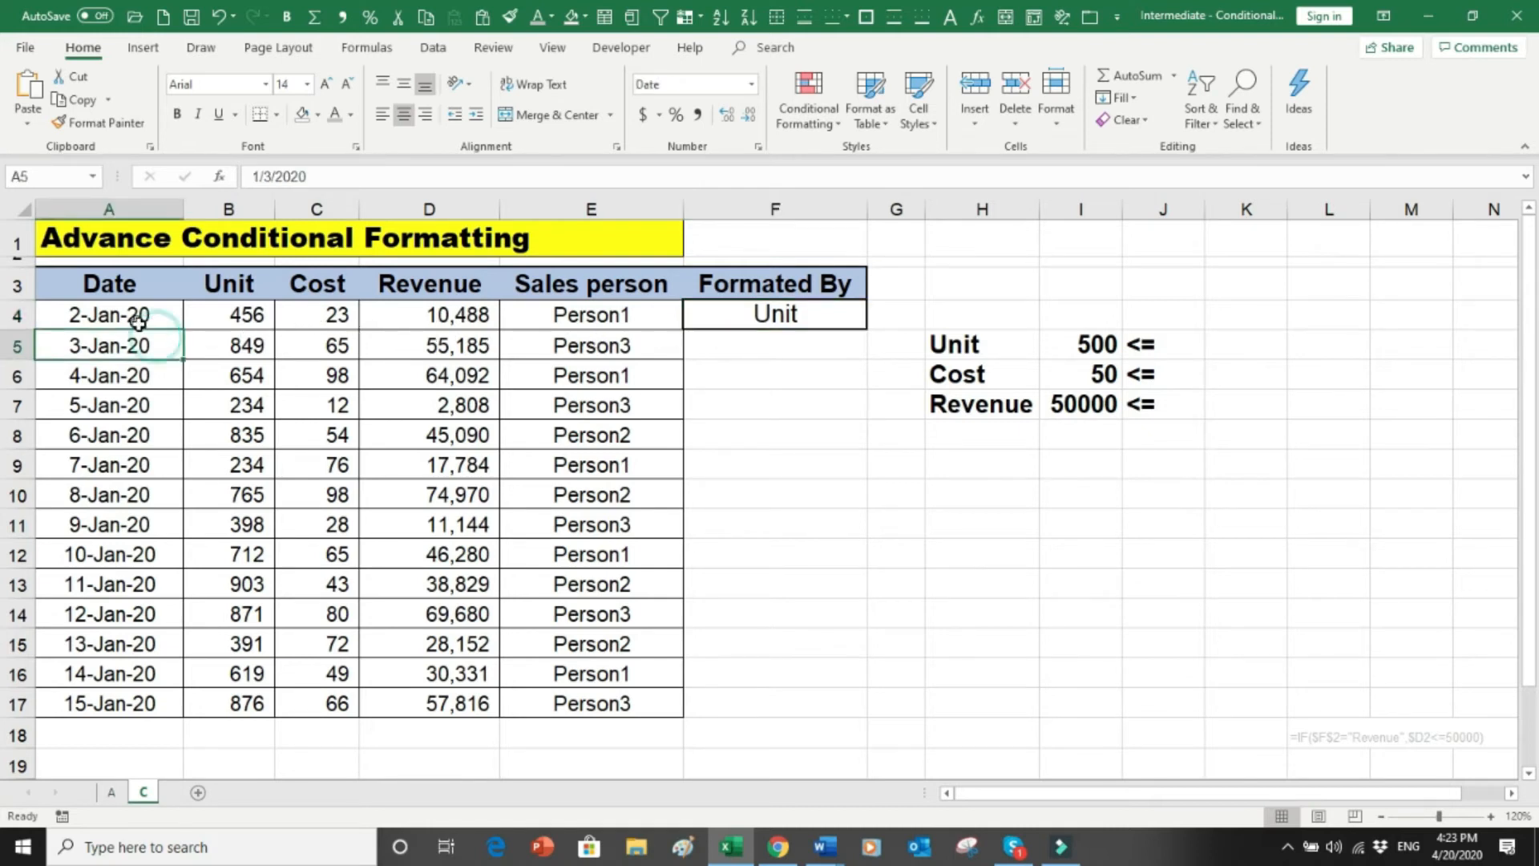
left_click_drag(132, 316, 613, 699)
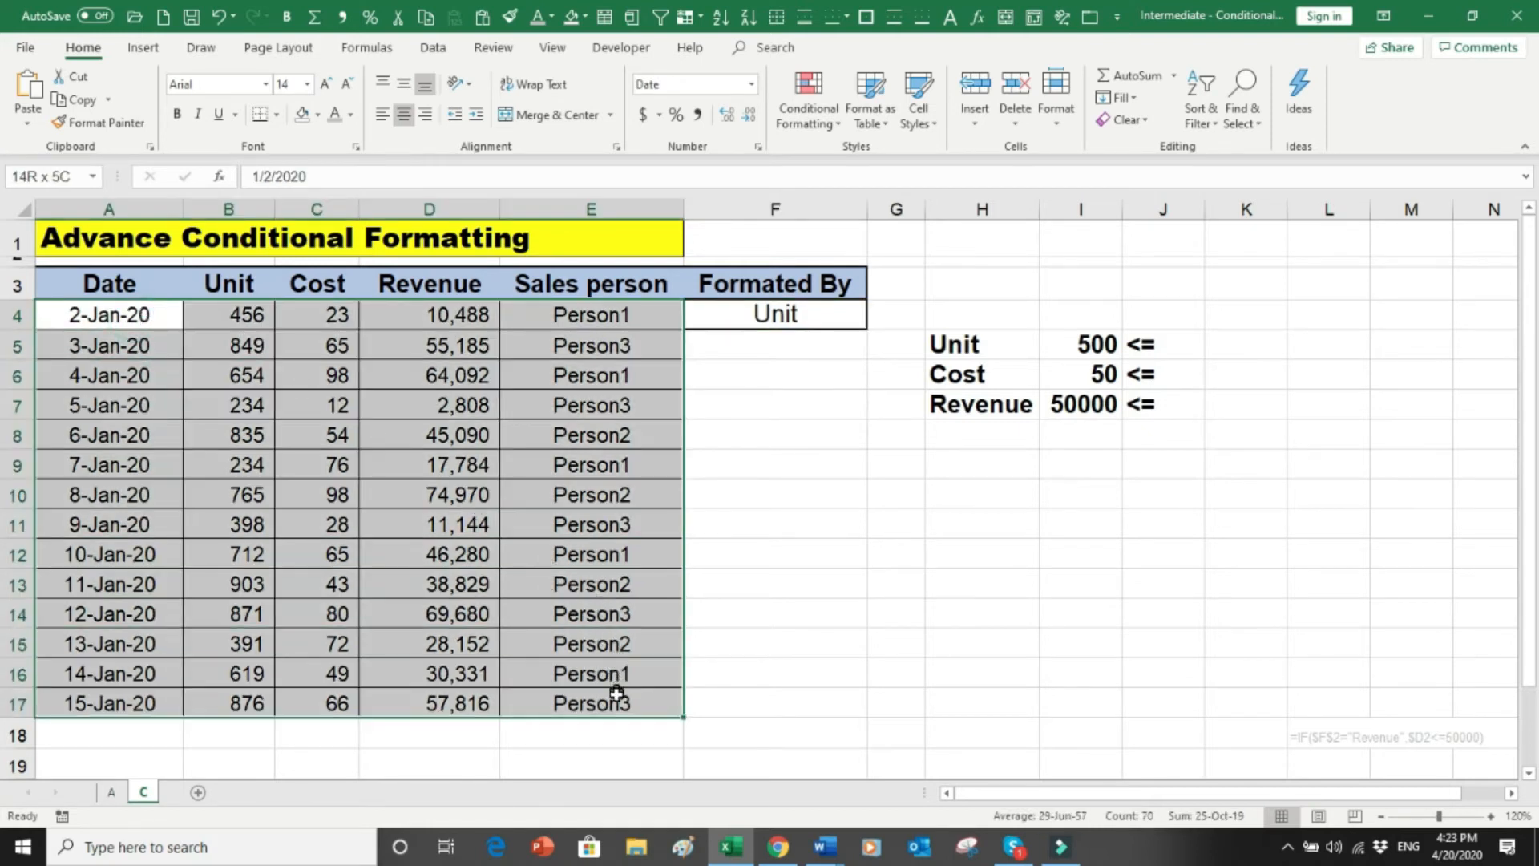
left_click(837, 126)
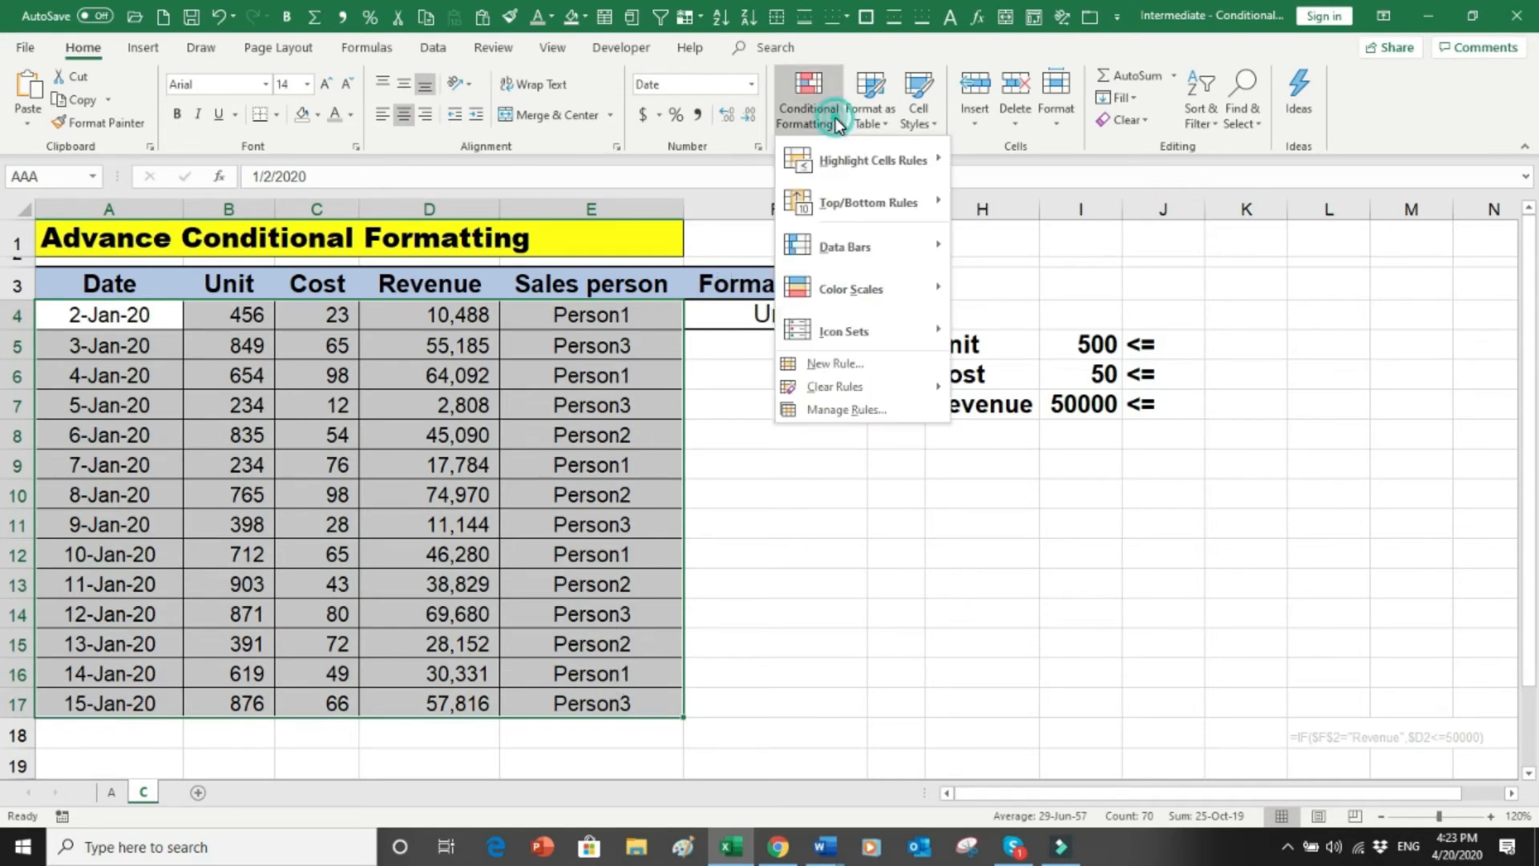
left_click(837, 365)
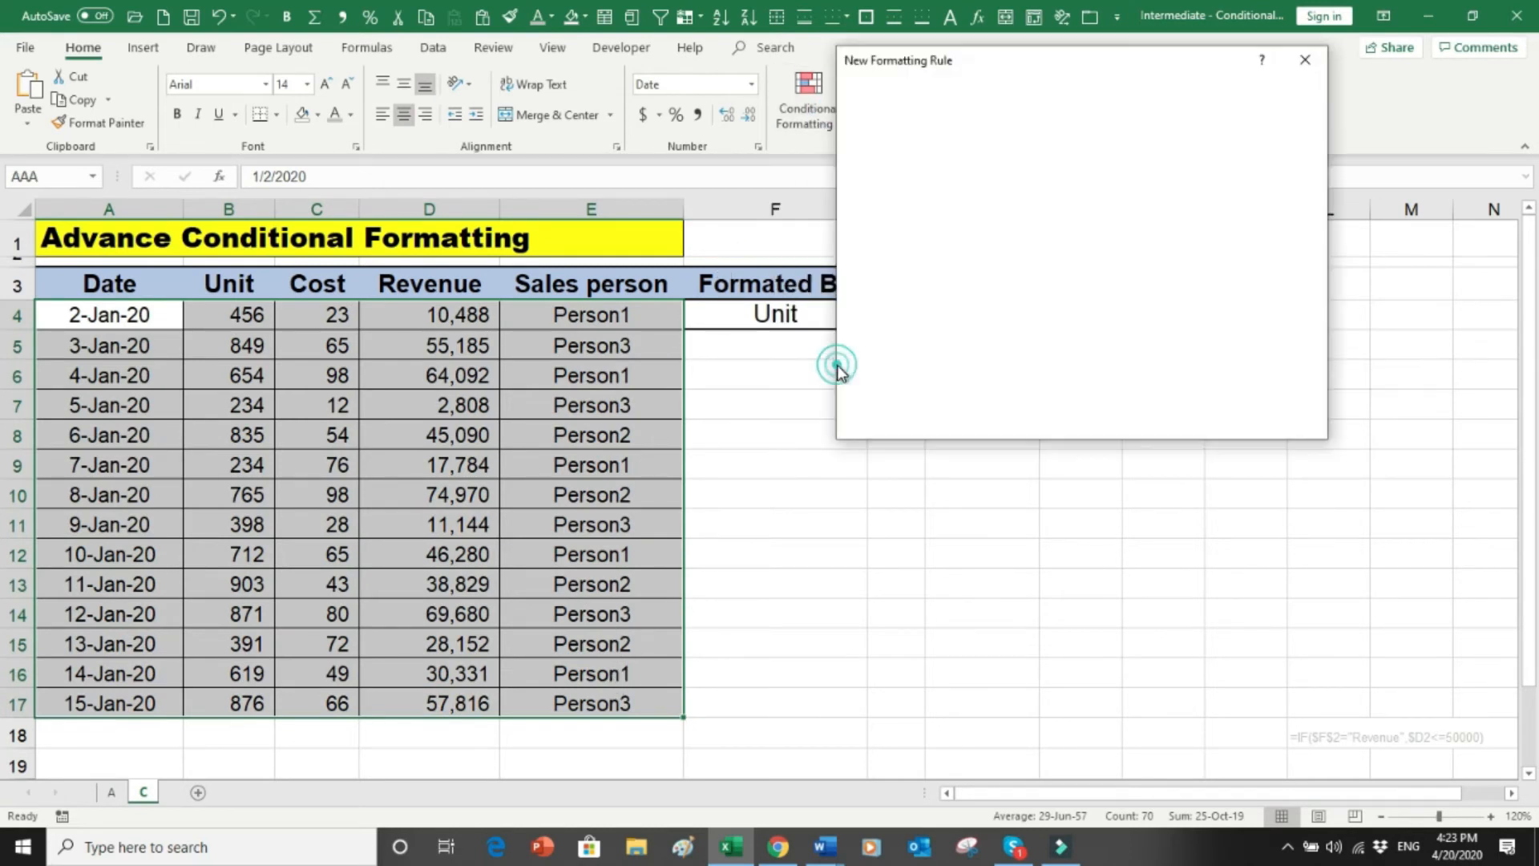
left_click(920, 200)
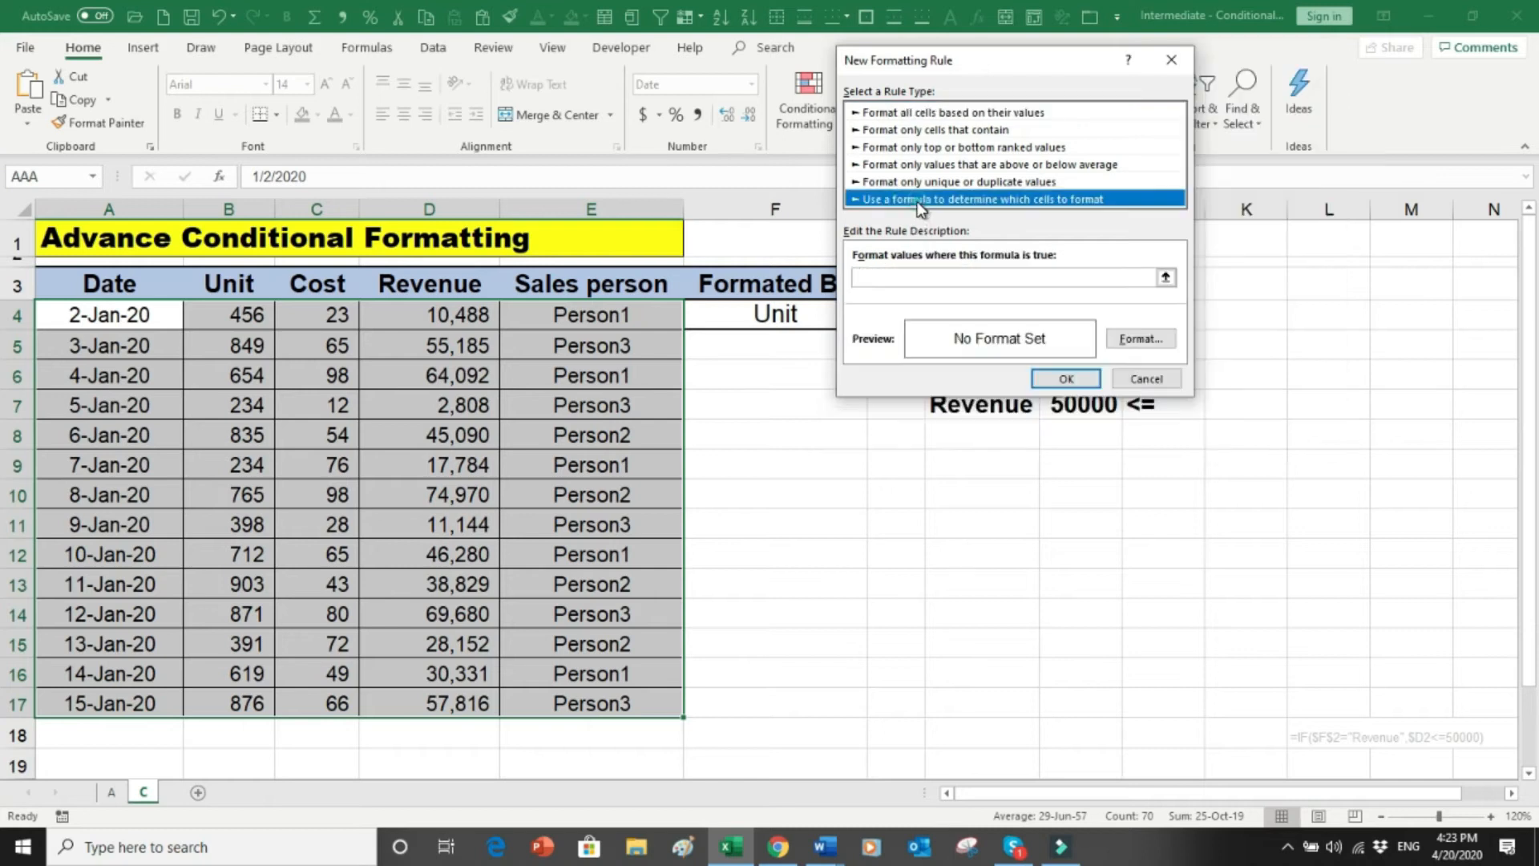
left_click(891, 276)
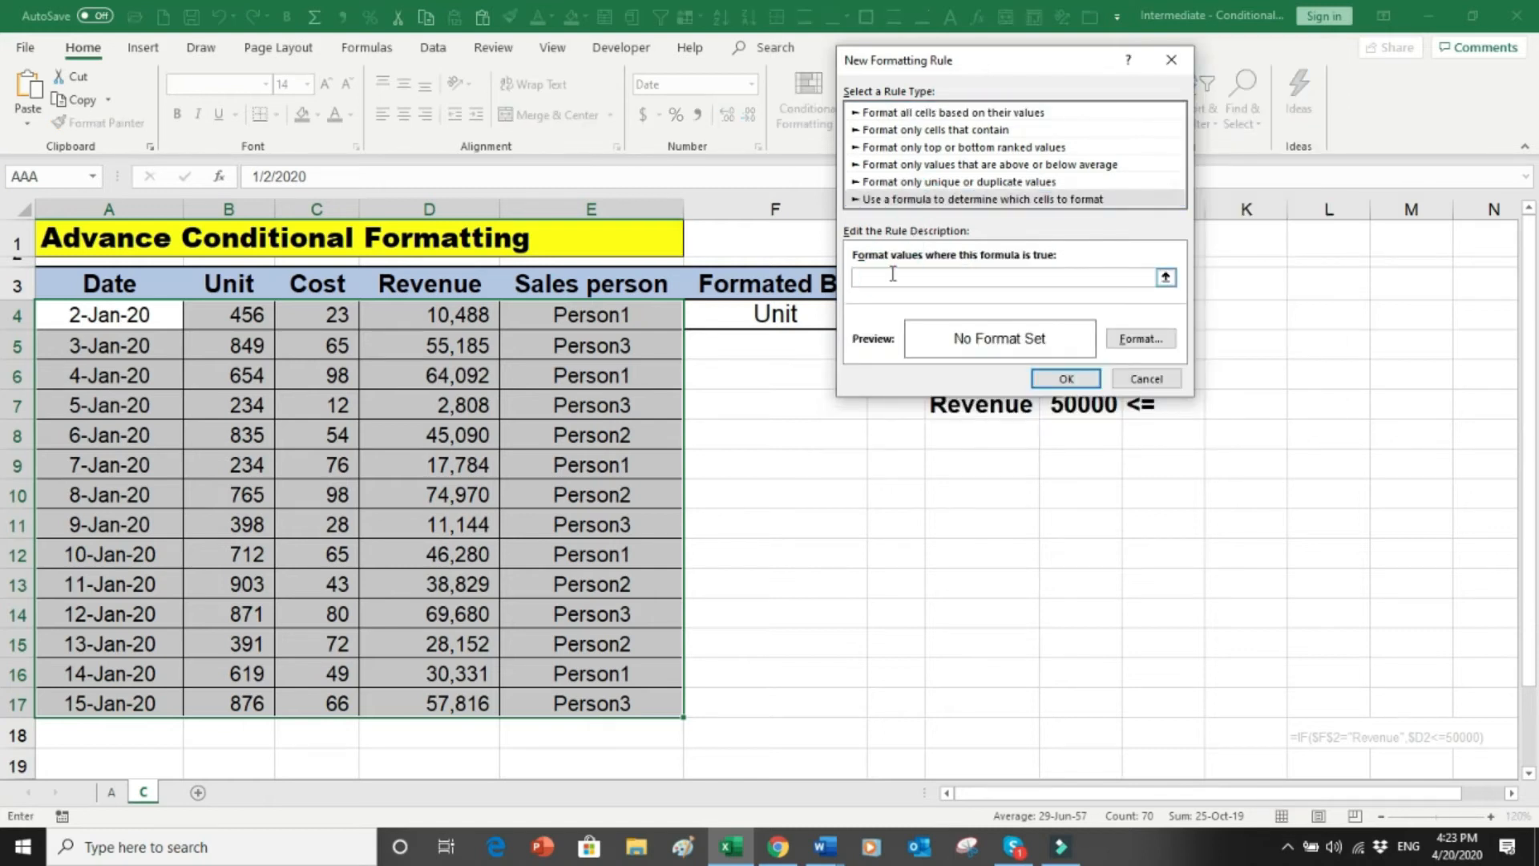
Step: Enter =IF($F$4="Unit",$B4<=500) as the rule's condition and move the rule dialog clear of the criteria table
type("=IF(F4")
key("F4")
type("=\"Unit")
type("\",")
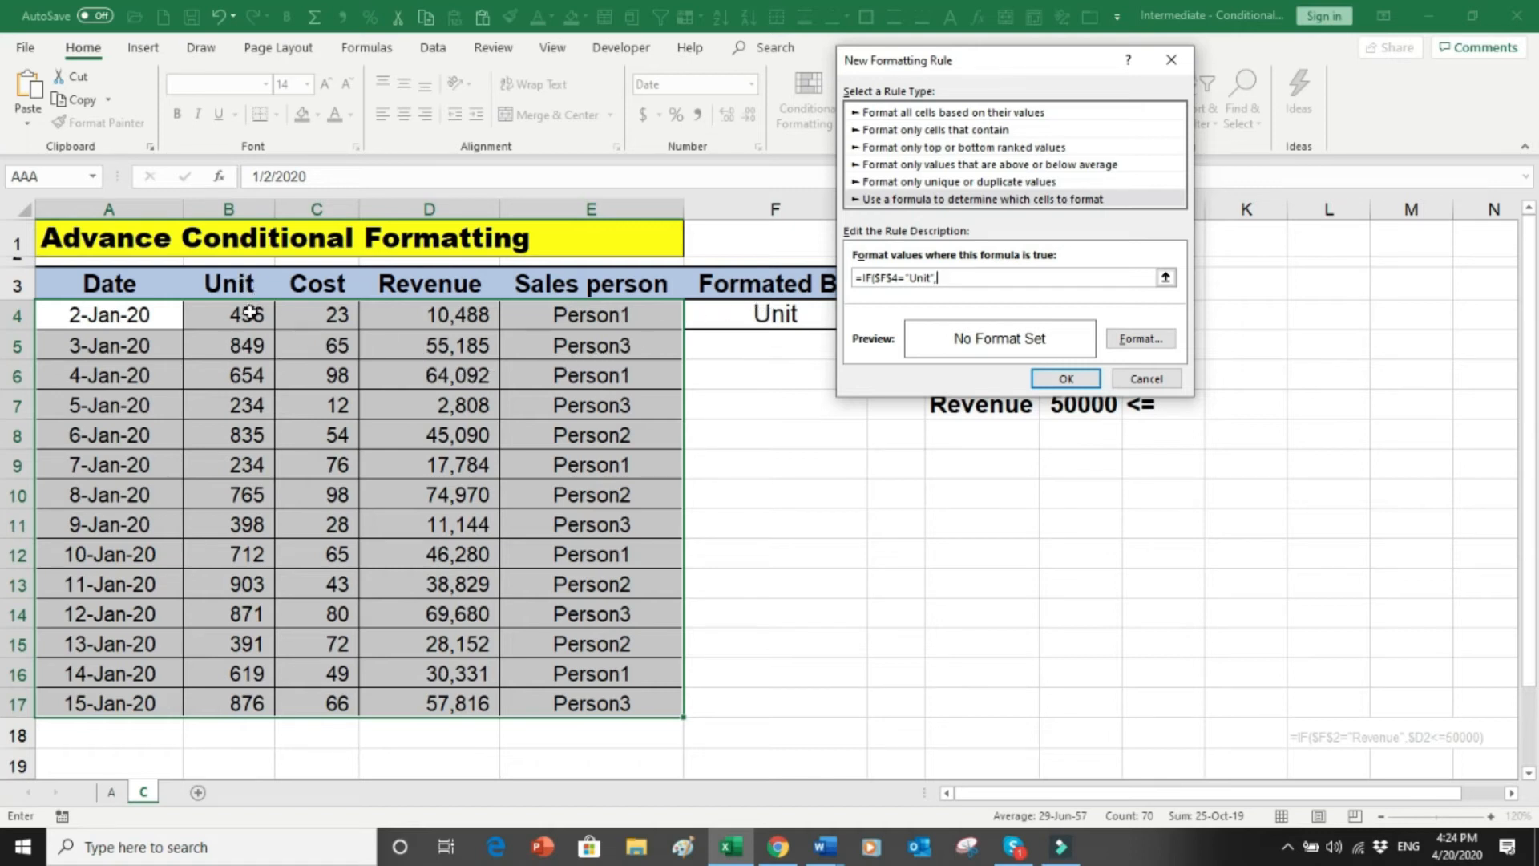
type("$b")
type("4")
type("<=")
type("500")
type(")")
left_click_drag(983, 60, 906, 435)
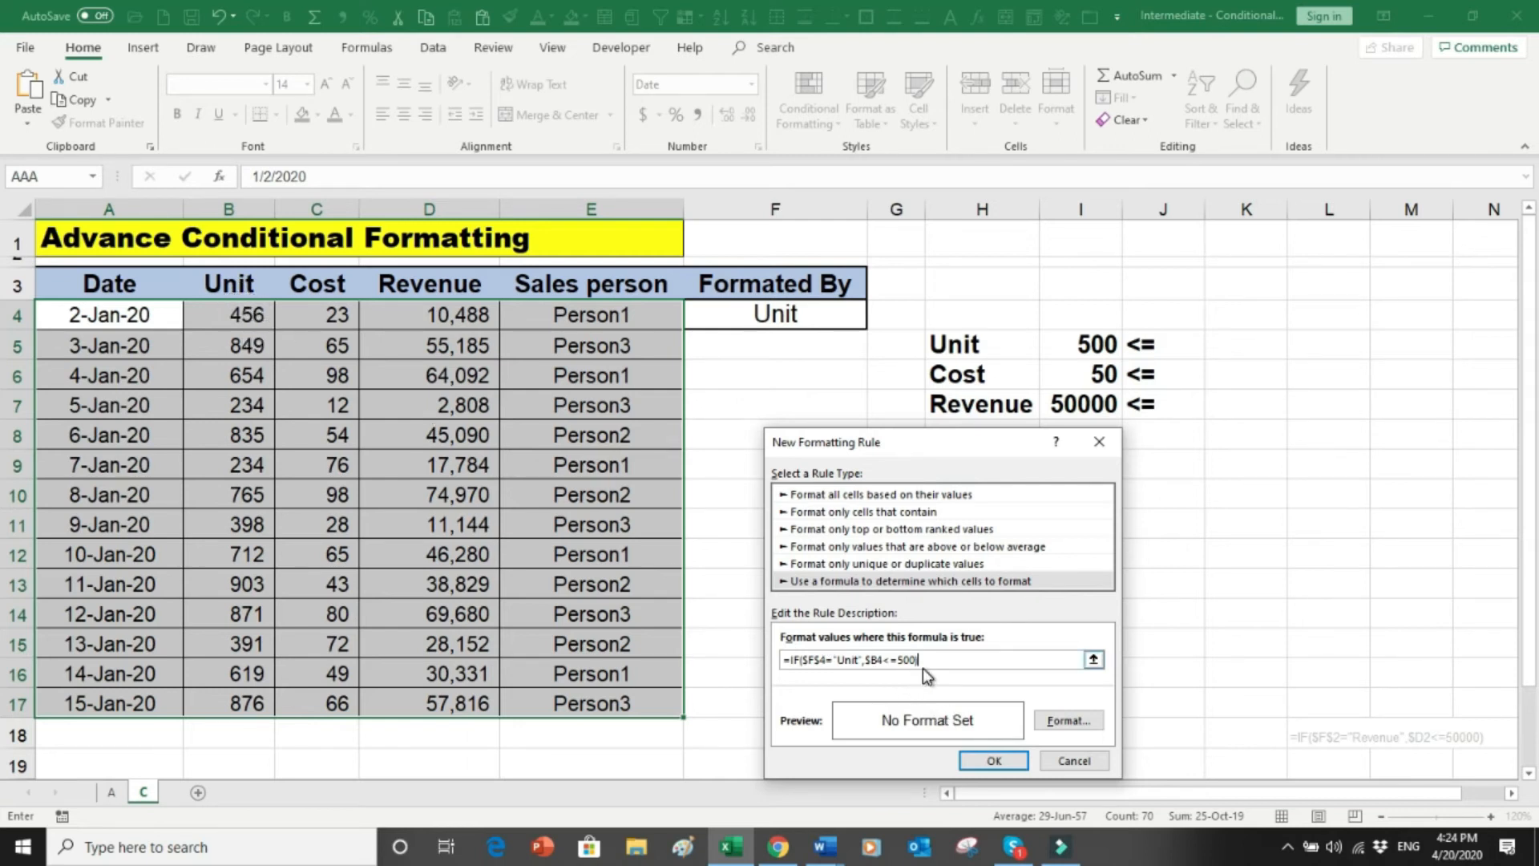
Step: Set the Unit rule's format to a light green fill with bold text
left_click(1067, 721)
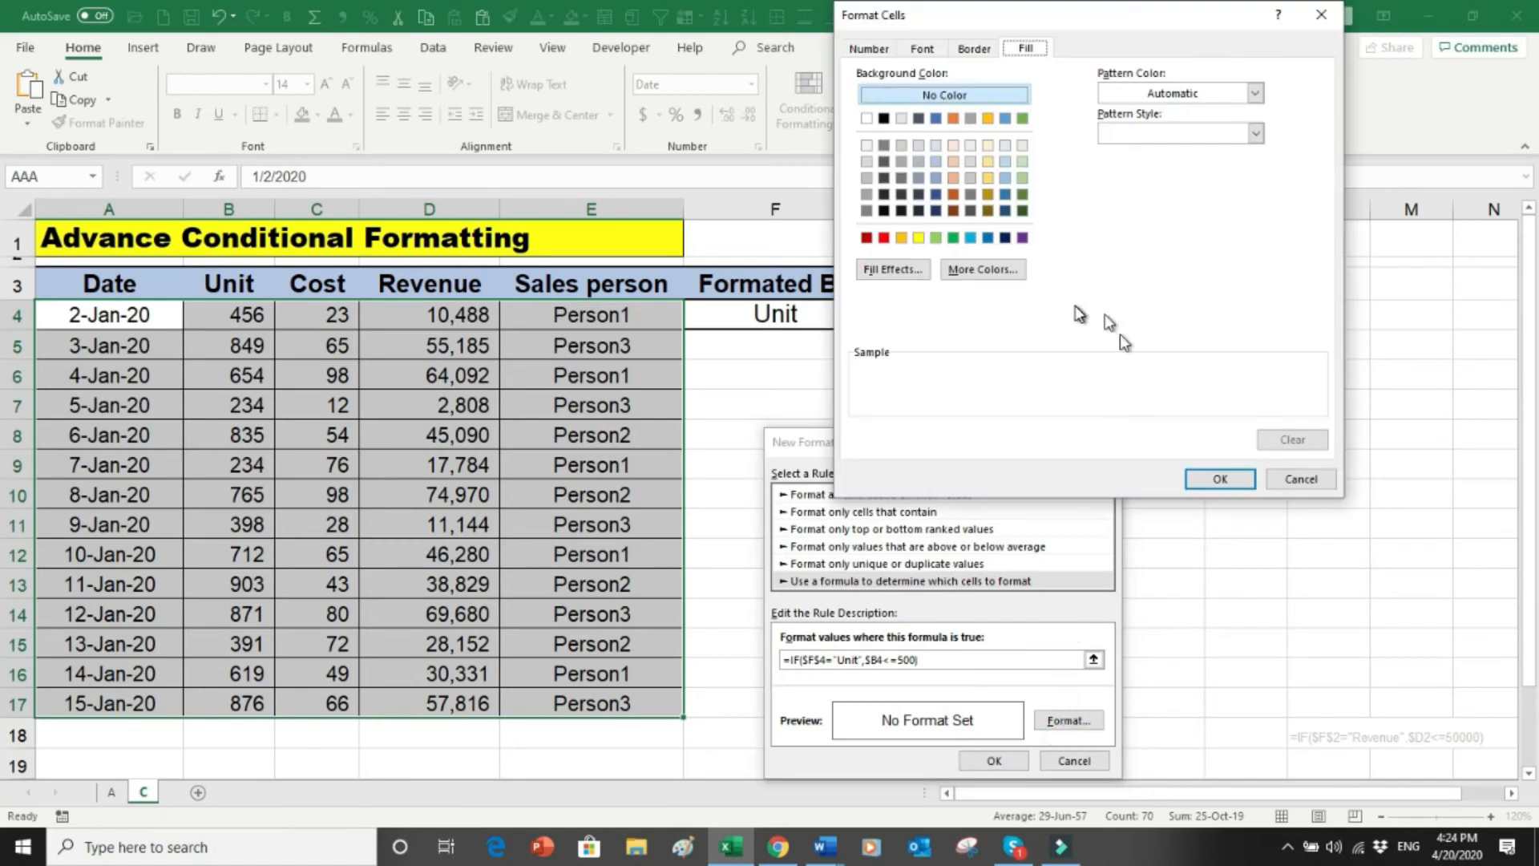
left_click(936, 237)
left_click(927, 49)
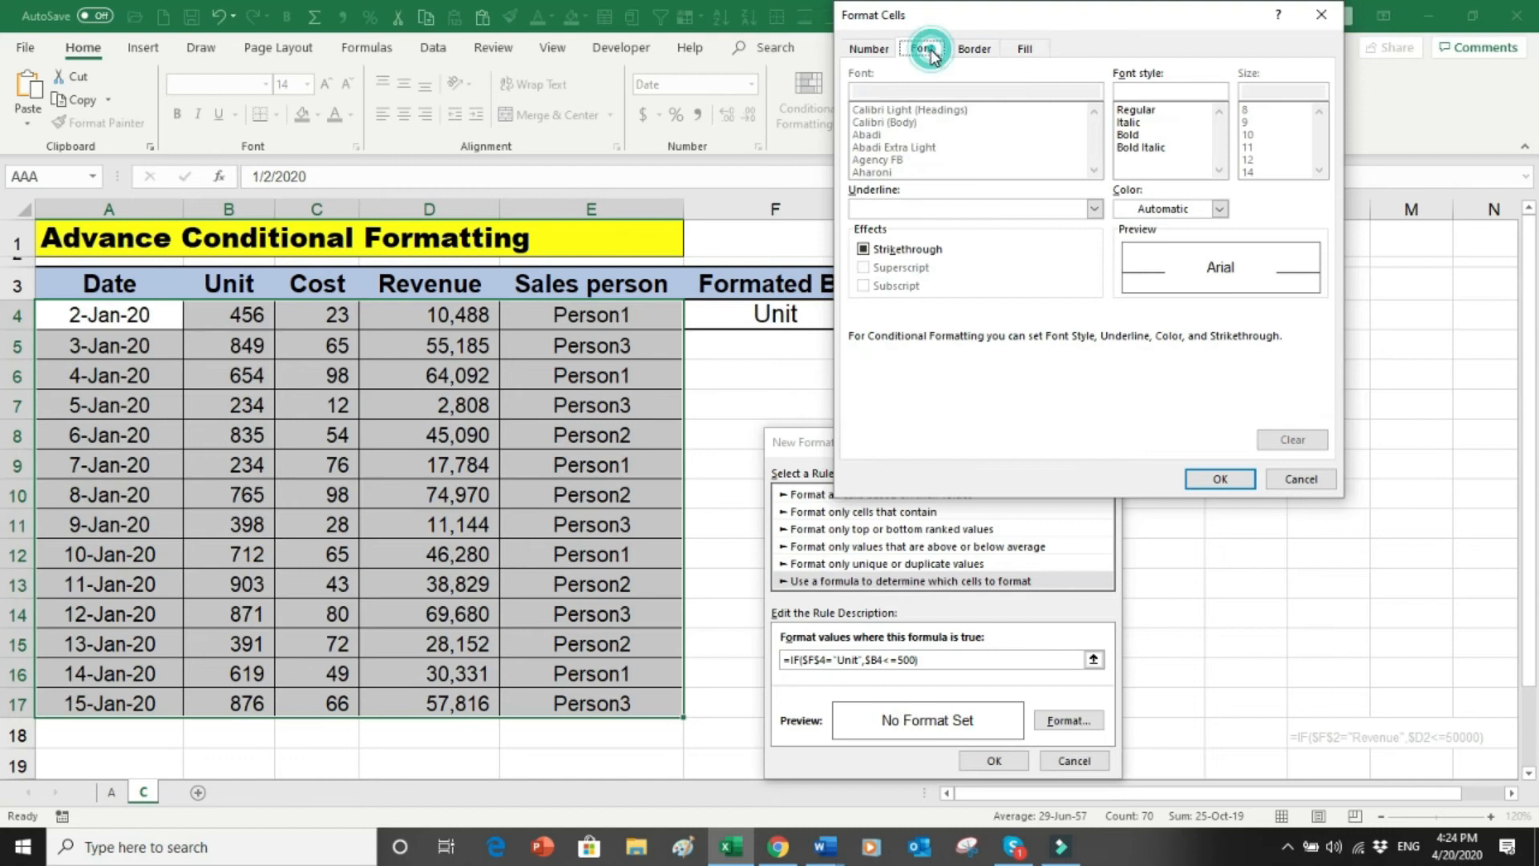
left_click(1122, 135)
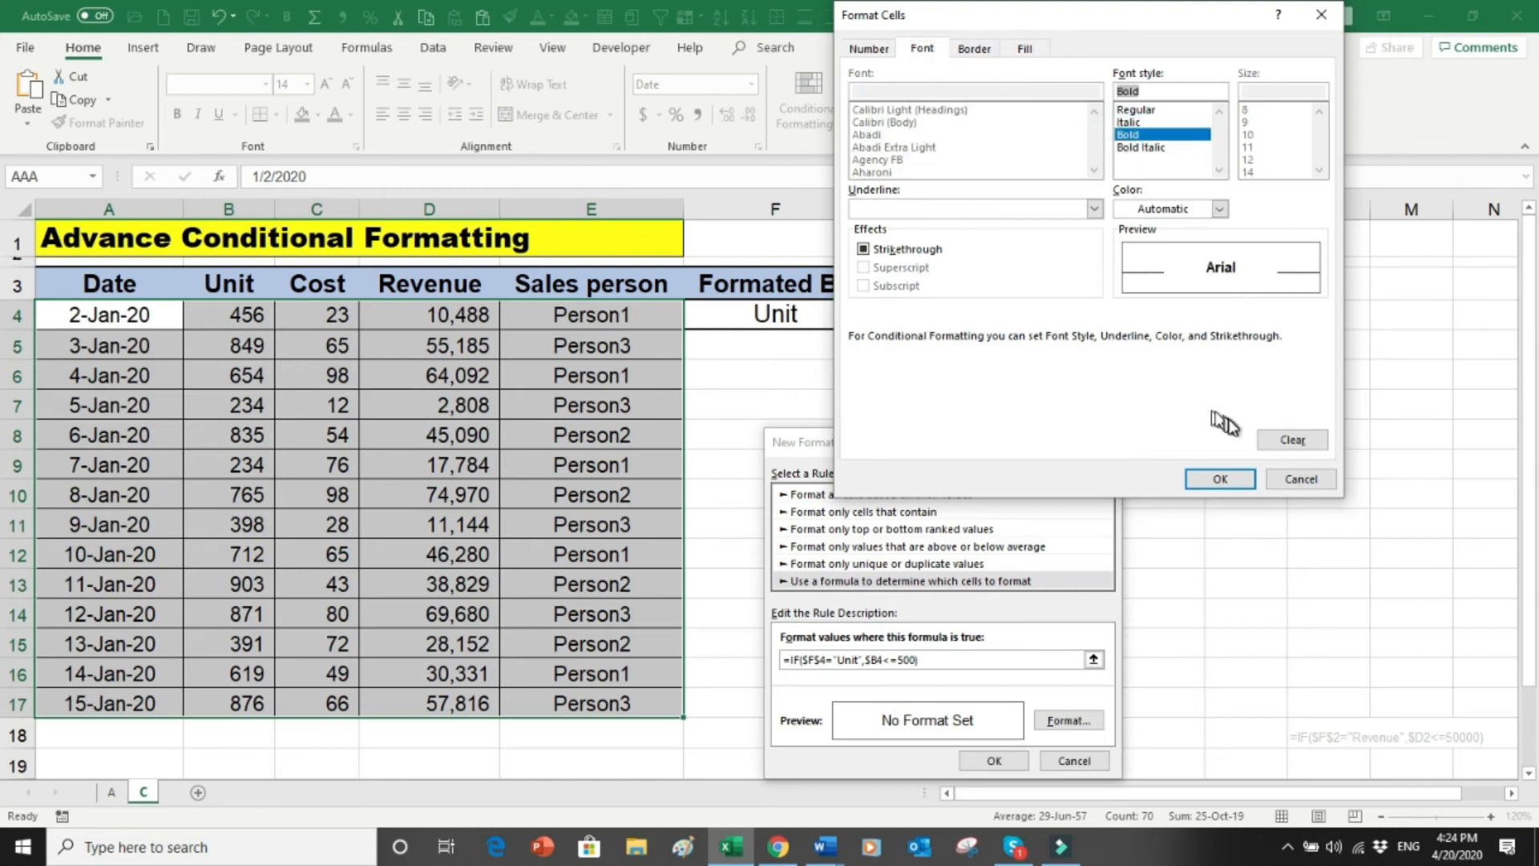
left_click(1223, 483)
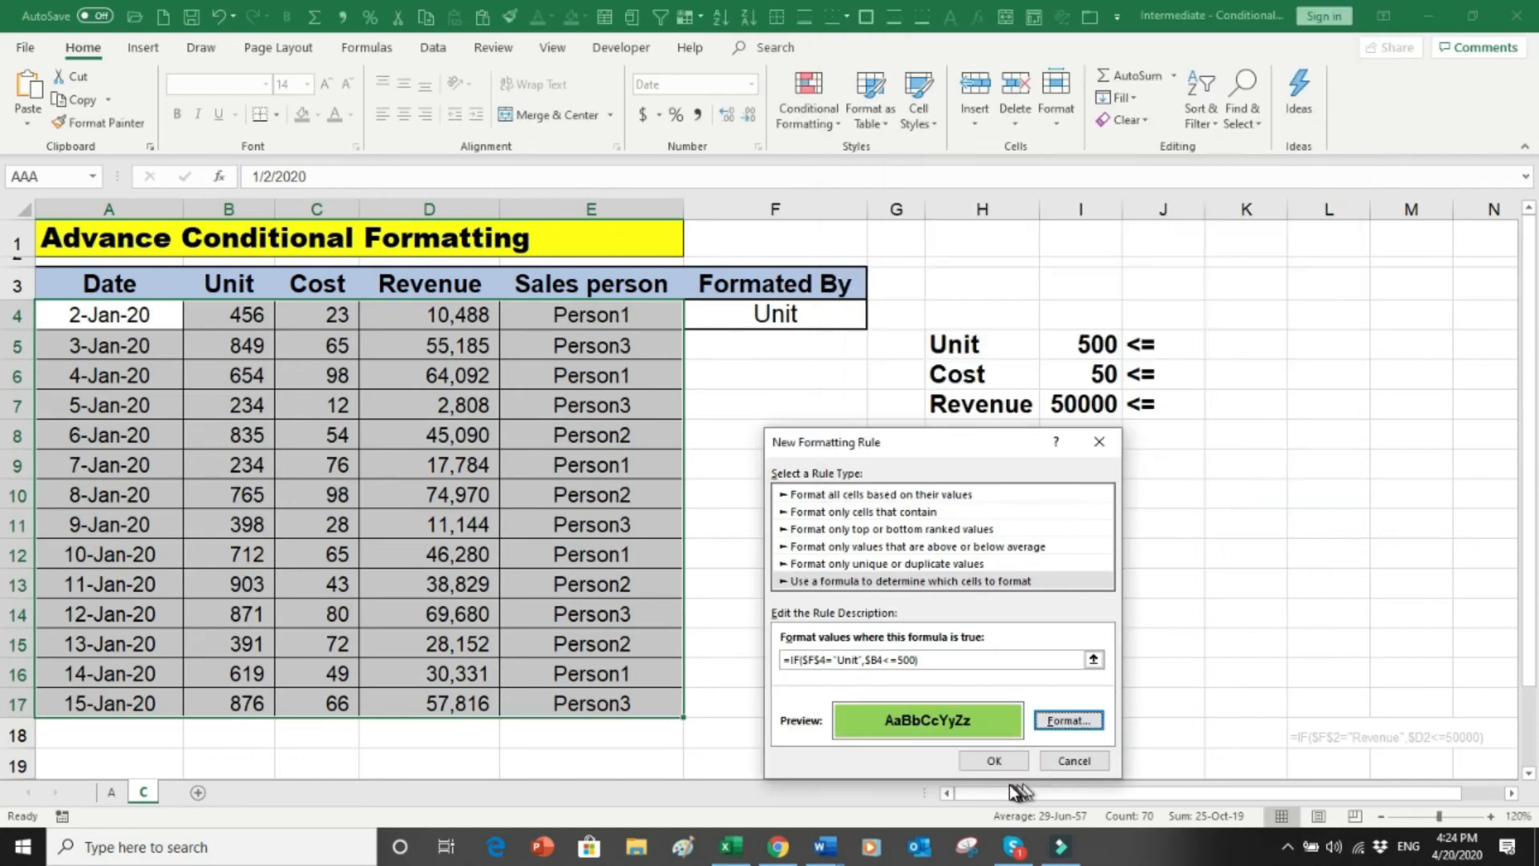
Step: Confirm the Unit rule and start another new rule for A4:E17 that uses a formula to determine which cells to format
left_click(993, 762)
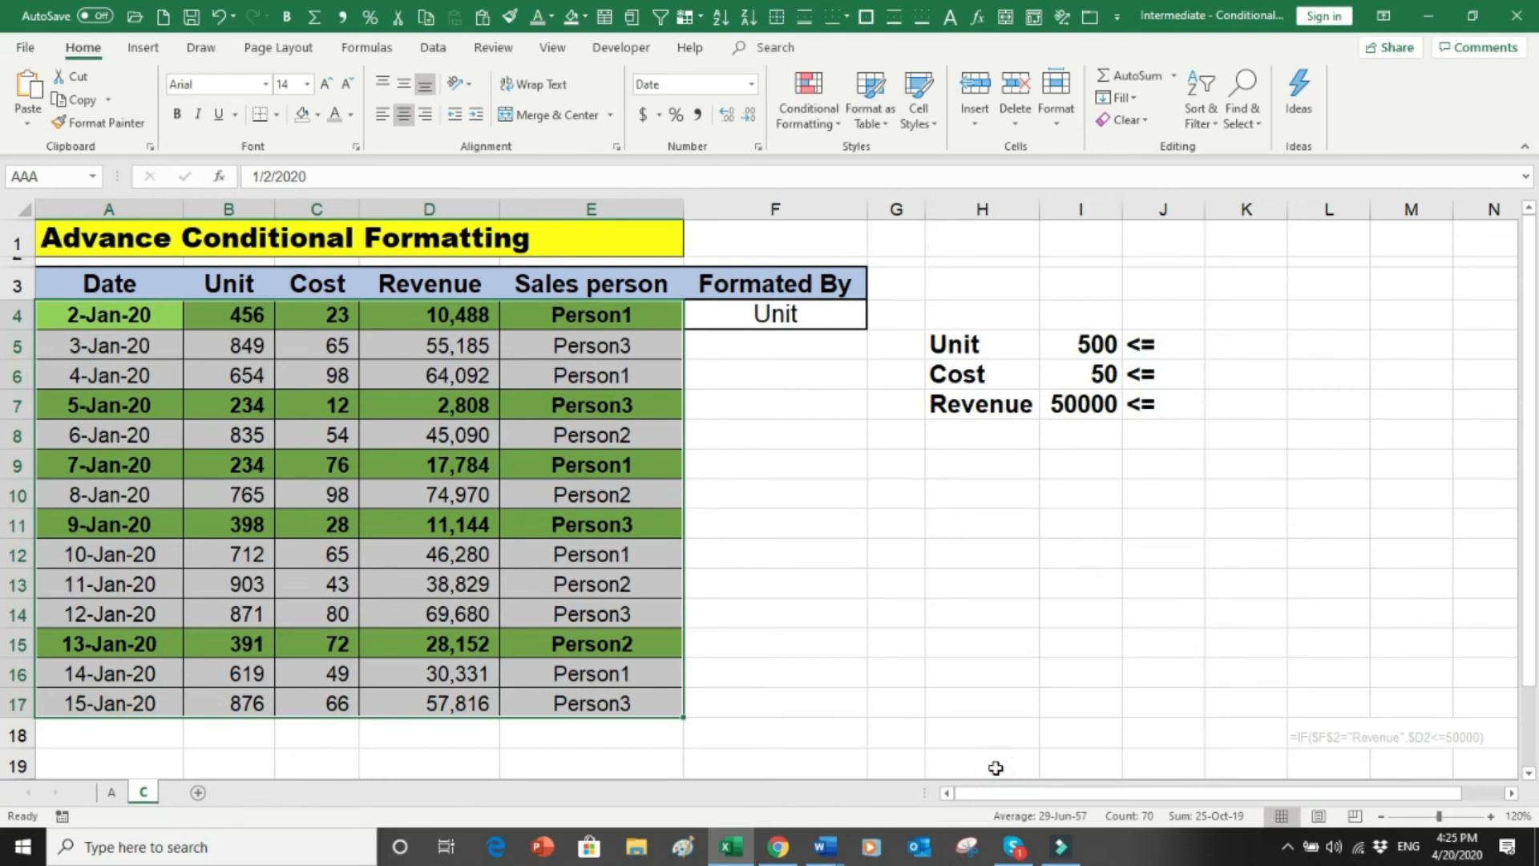
left_click(835, 126)
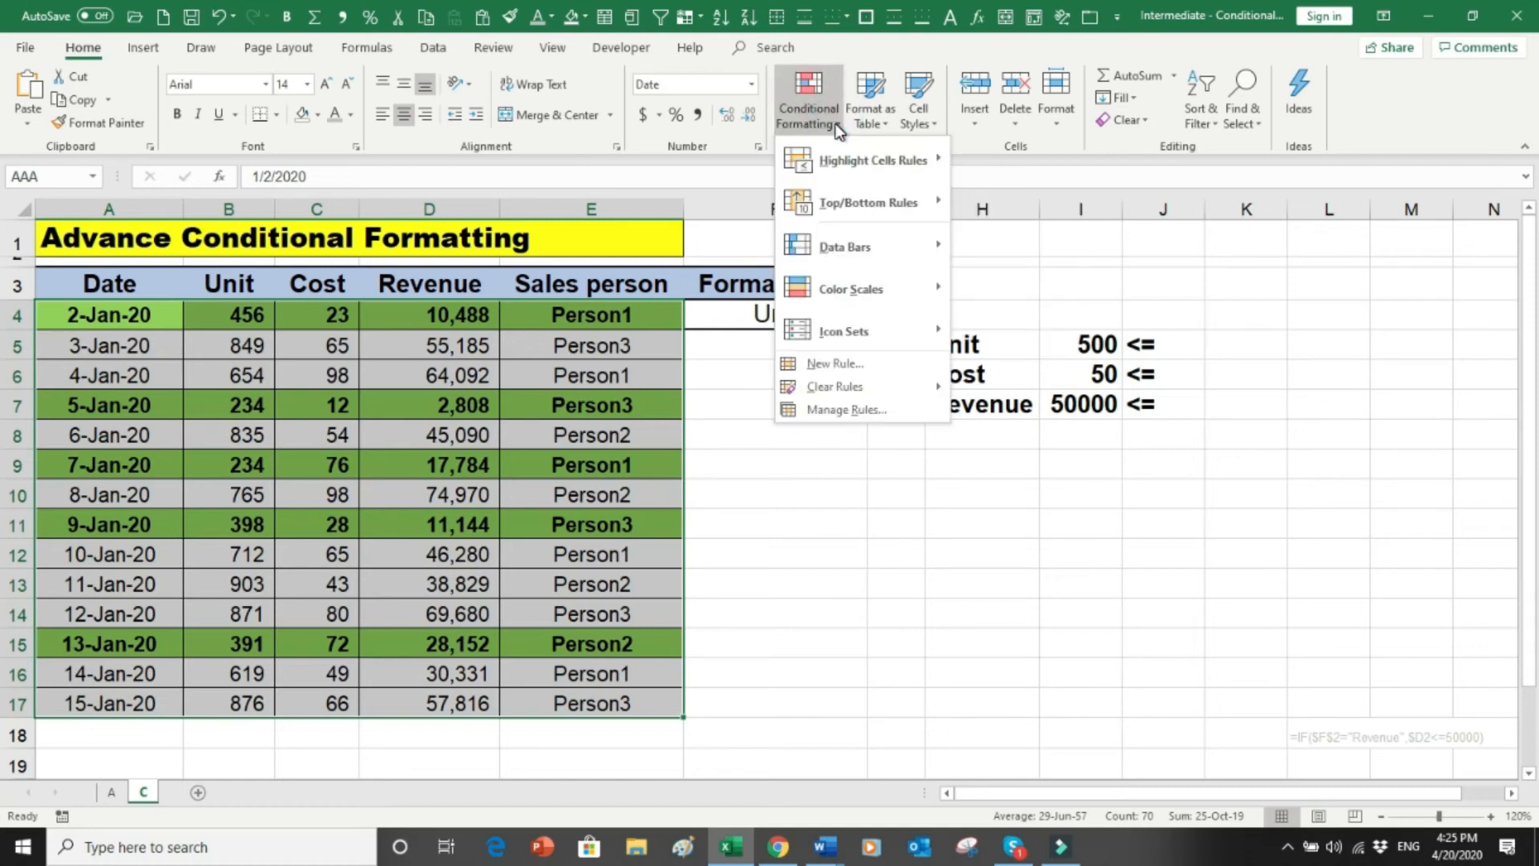
left_click(869, 411)
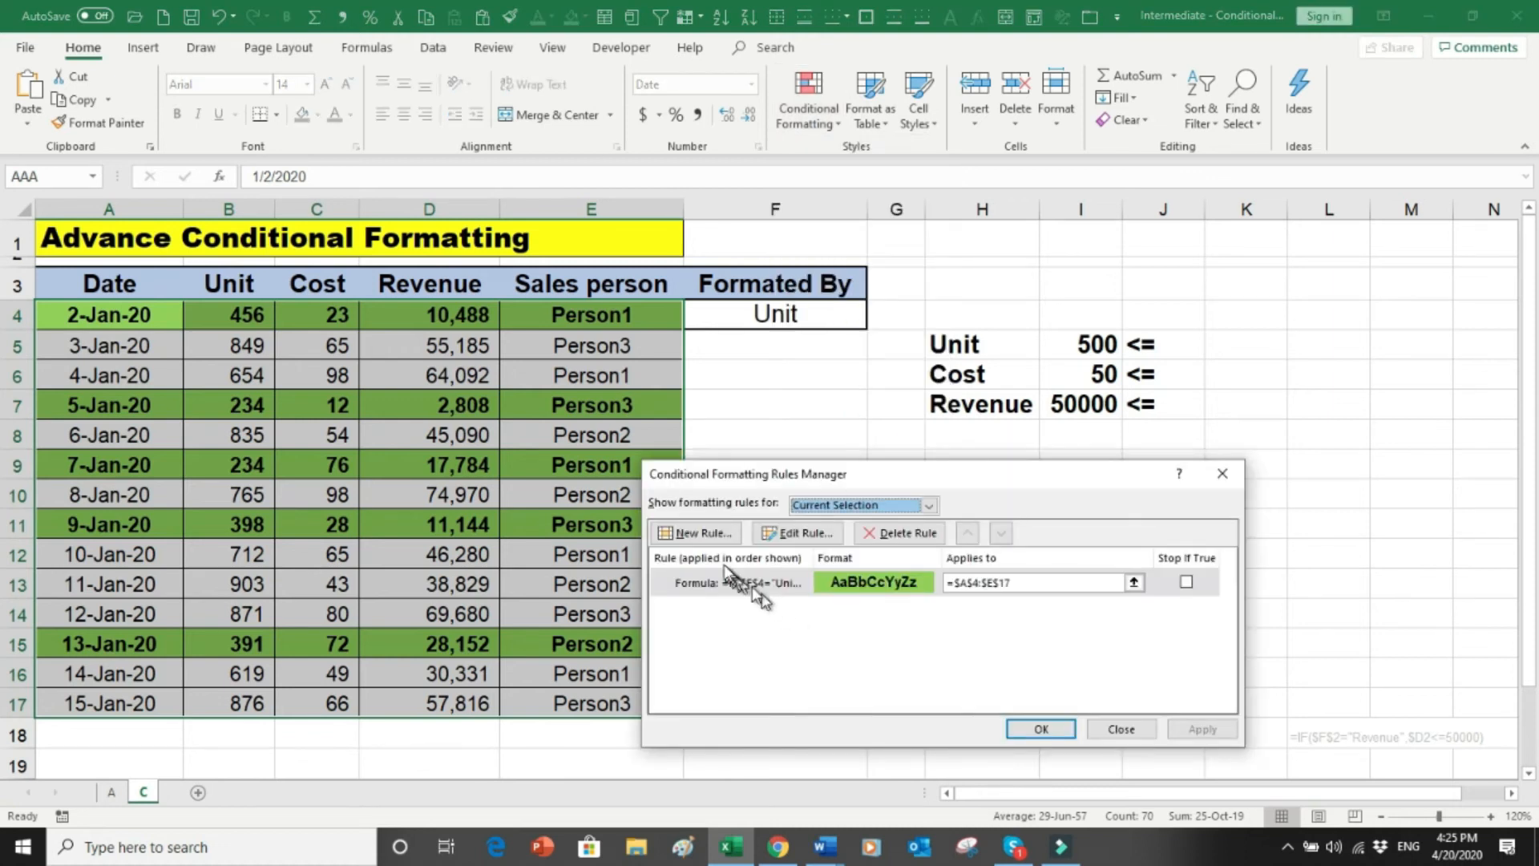
left_click(696, 533)
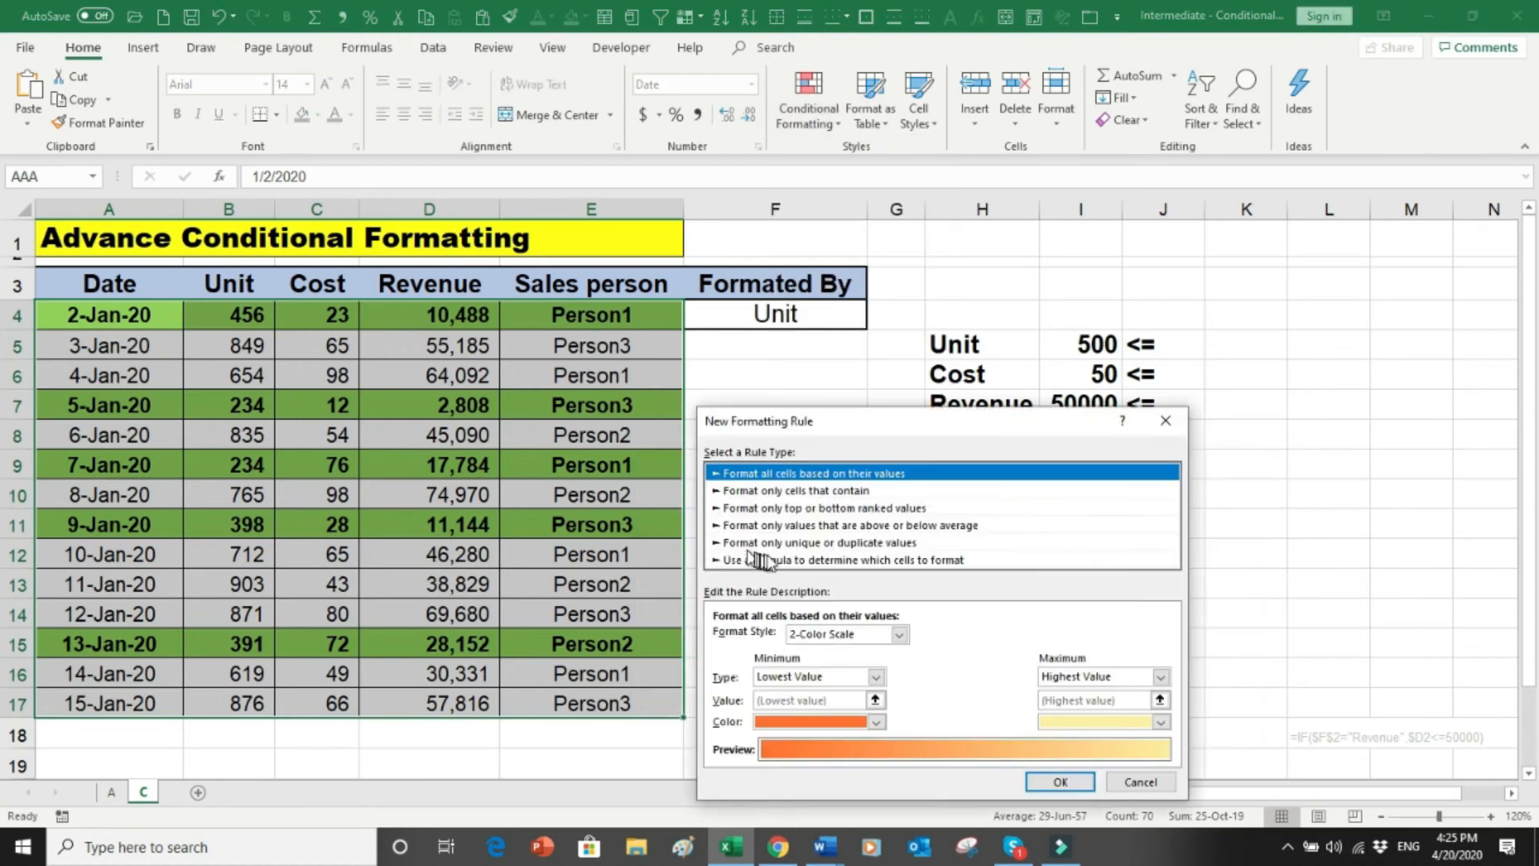
left_click(776, 561)
Step: Enter +IF($F$4="Cost",$C4<=50) as the new rule's condition
left_click(757, 640)
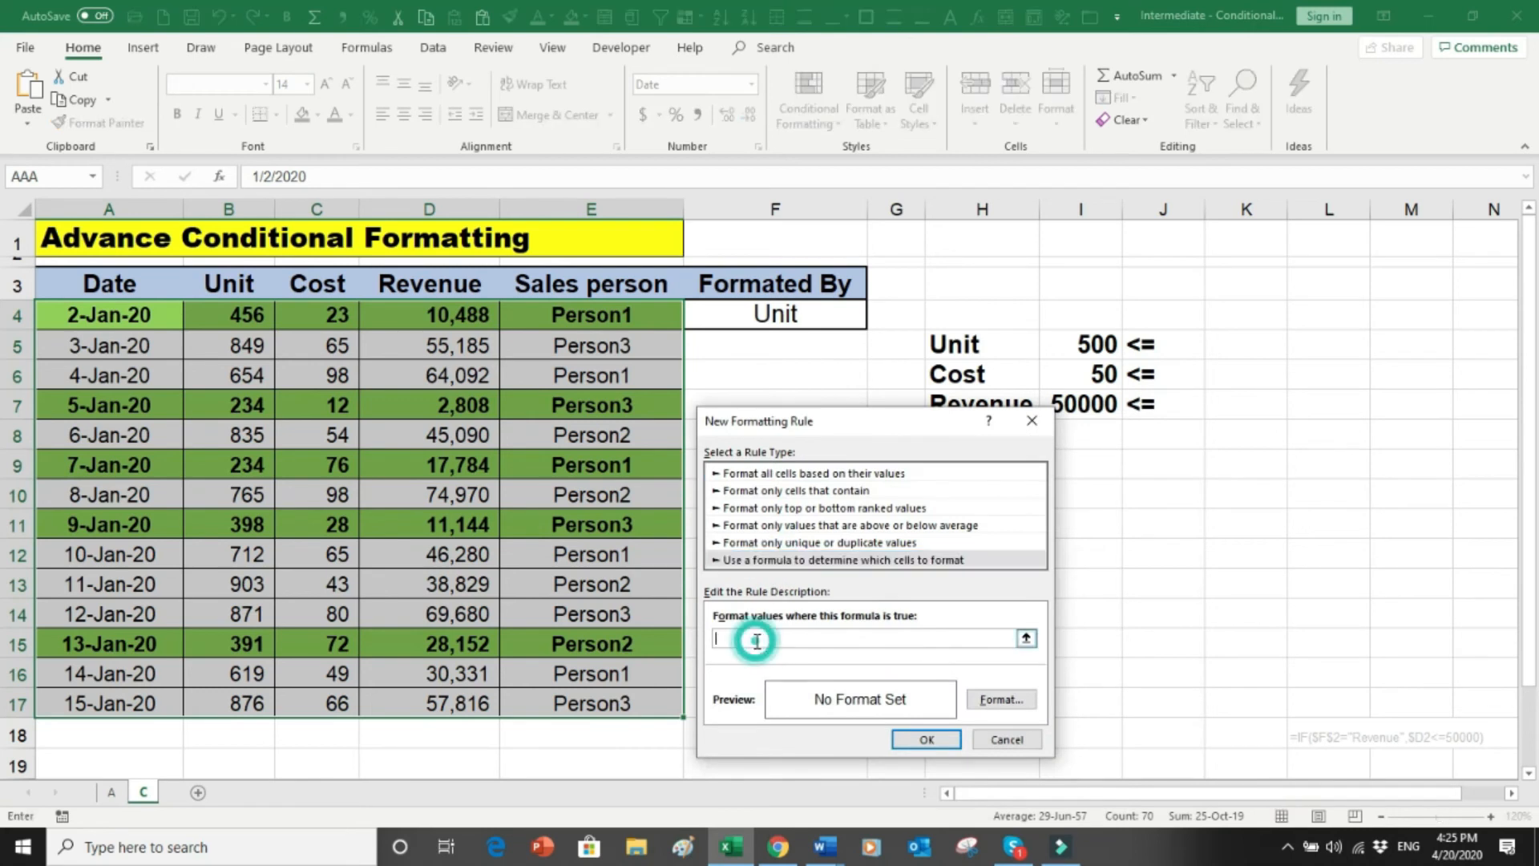
type("=IF(")
left_click(759, 319)
type("=\"Cost\",")
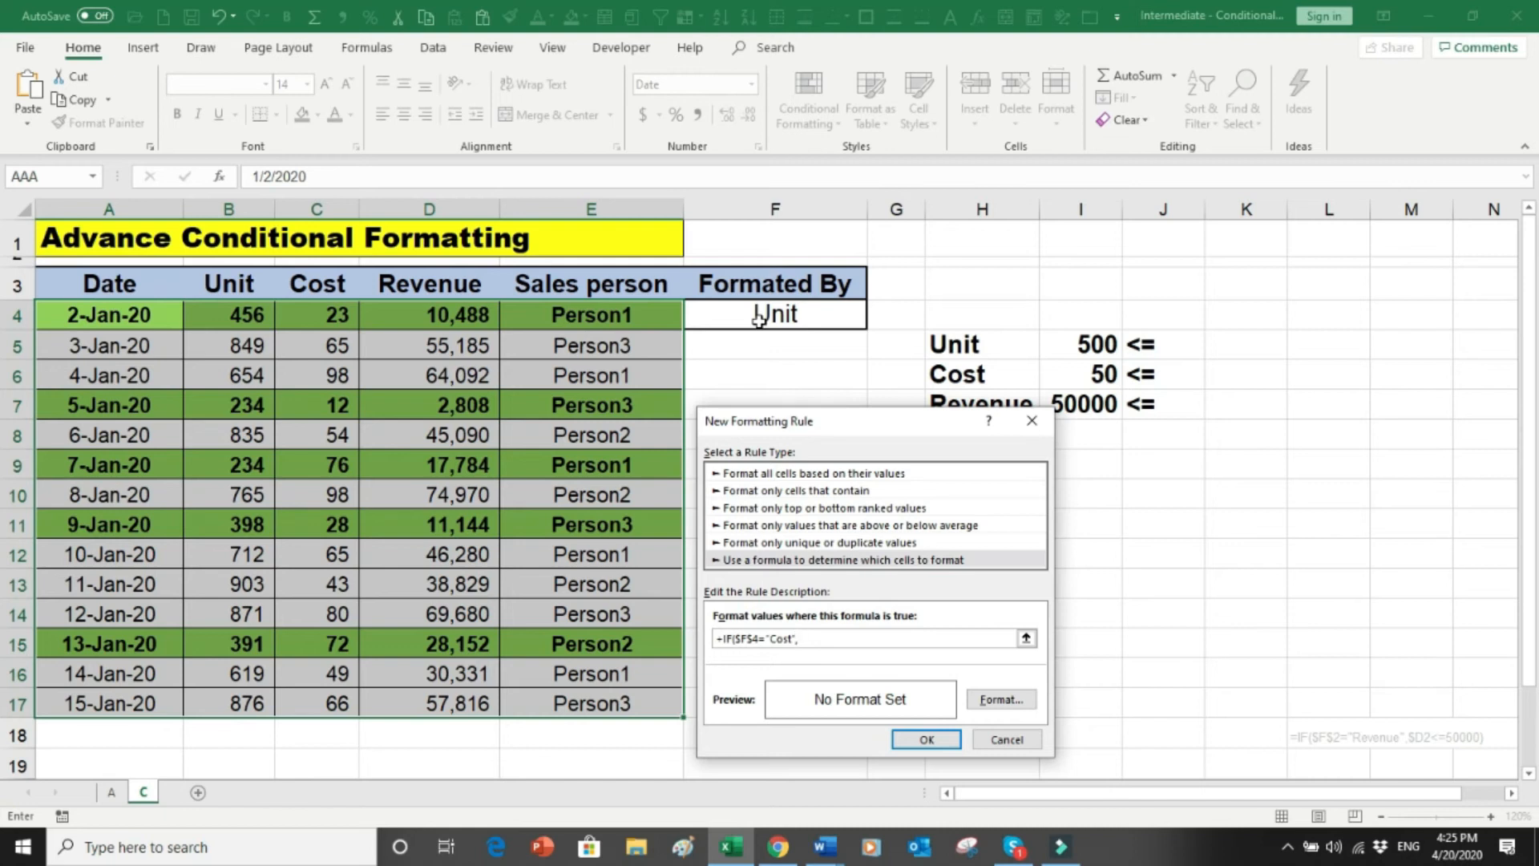
left_click(335, 314)
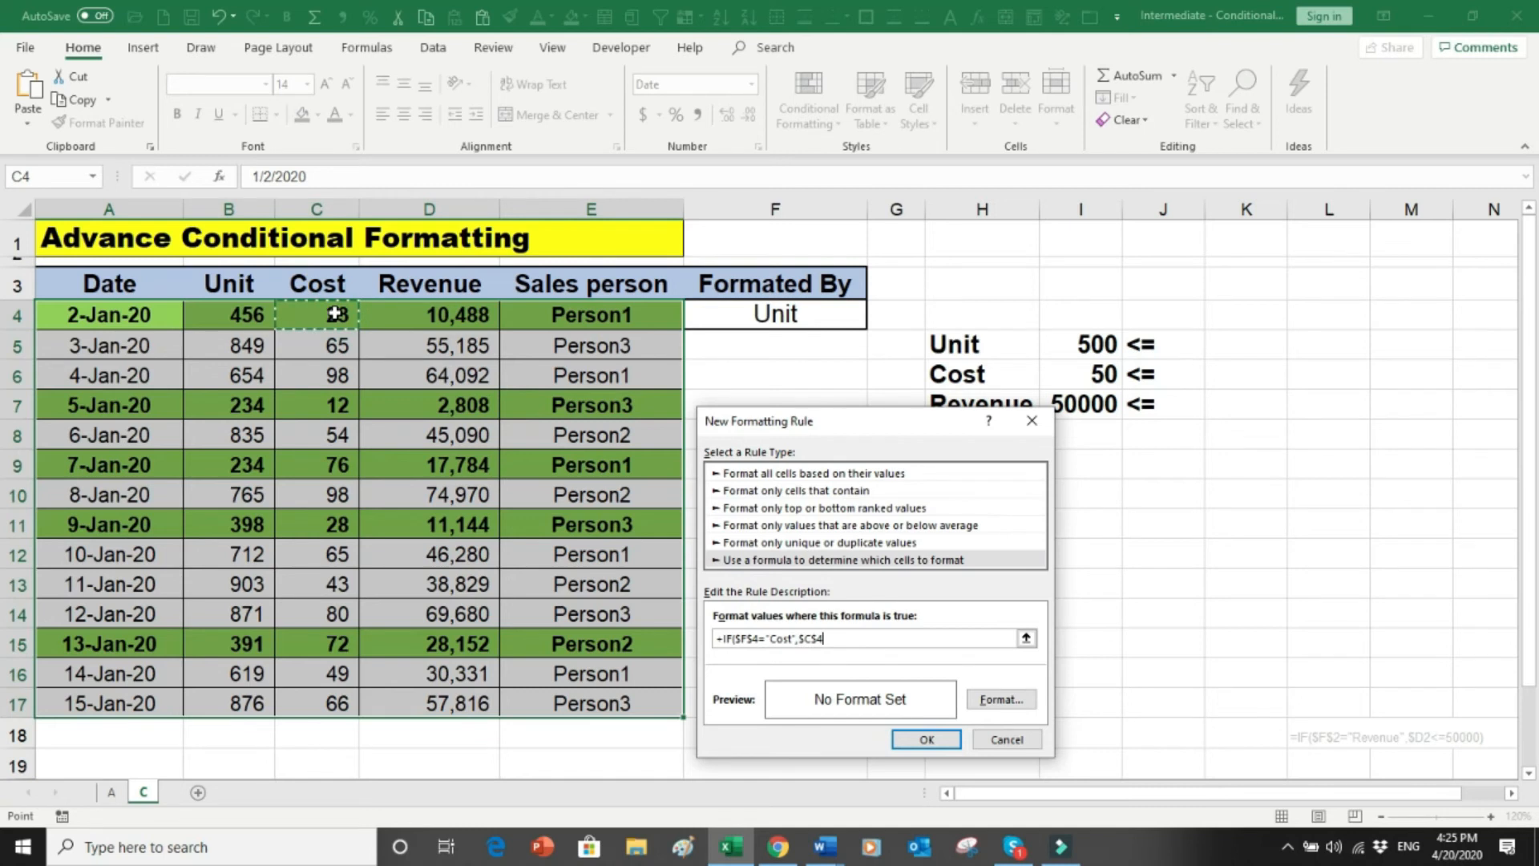
key("F4")
key("F4")
type("<=50")
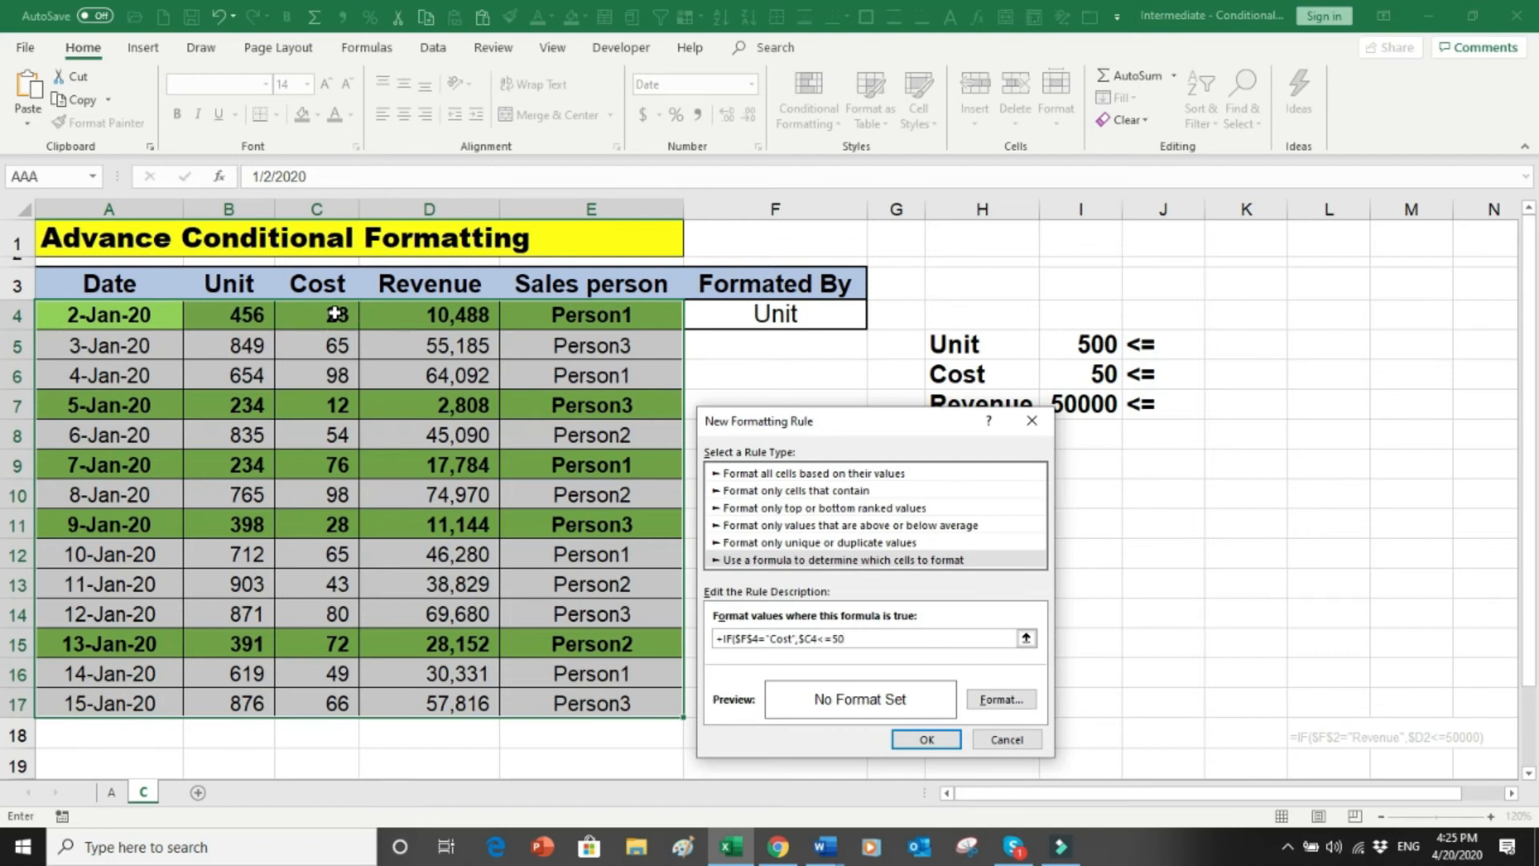
type(")")
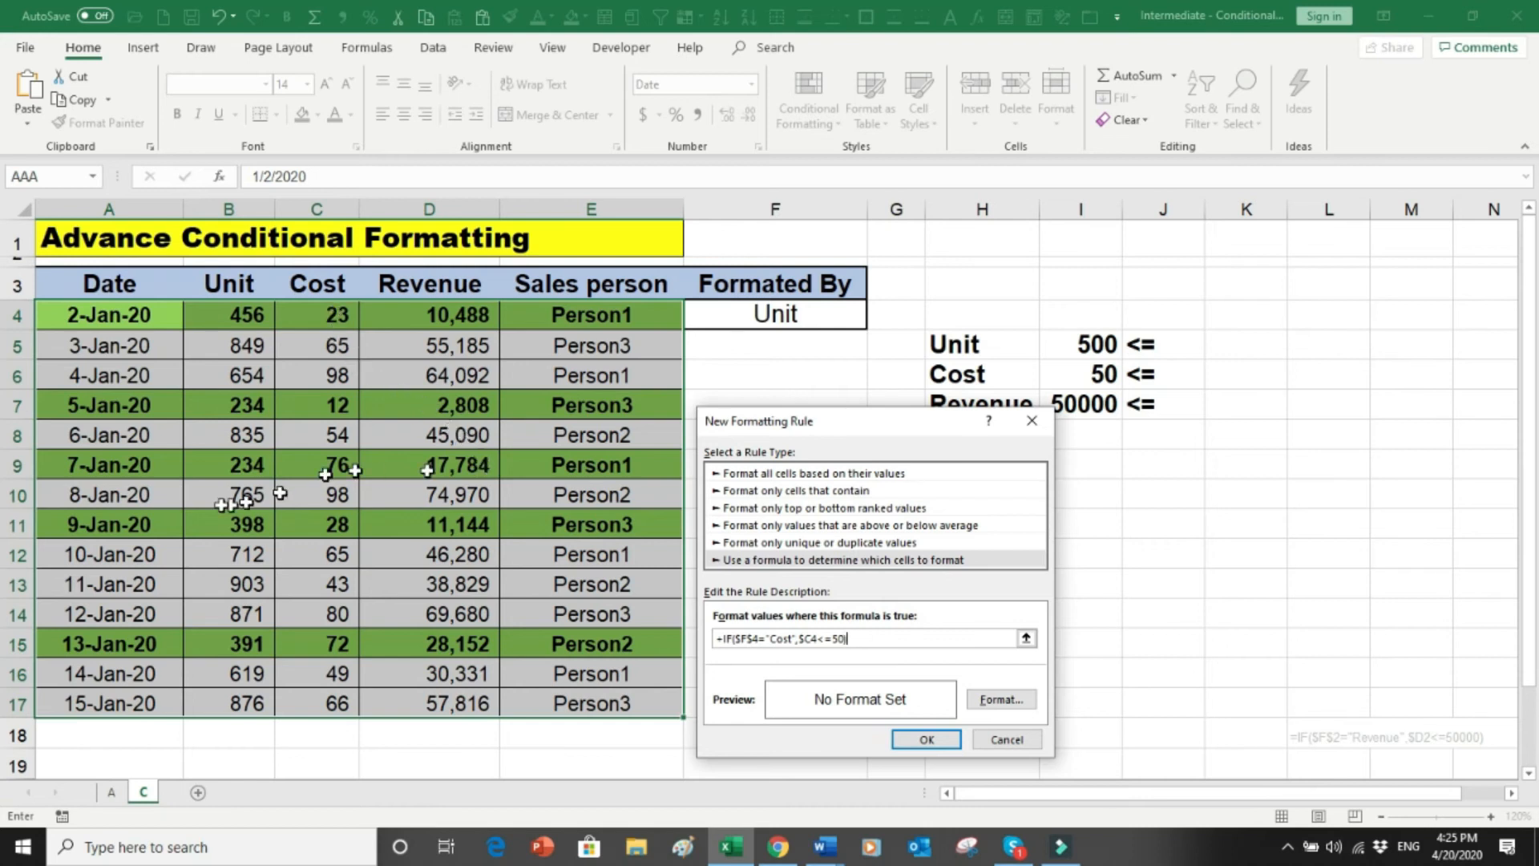
Step: Set the Cost rule's format to bold text with an orange fill and apply the rule to the table
left_click(998, 699)
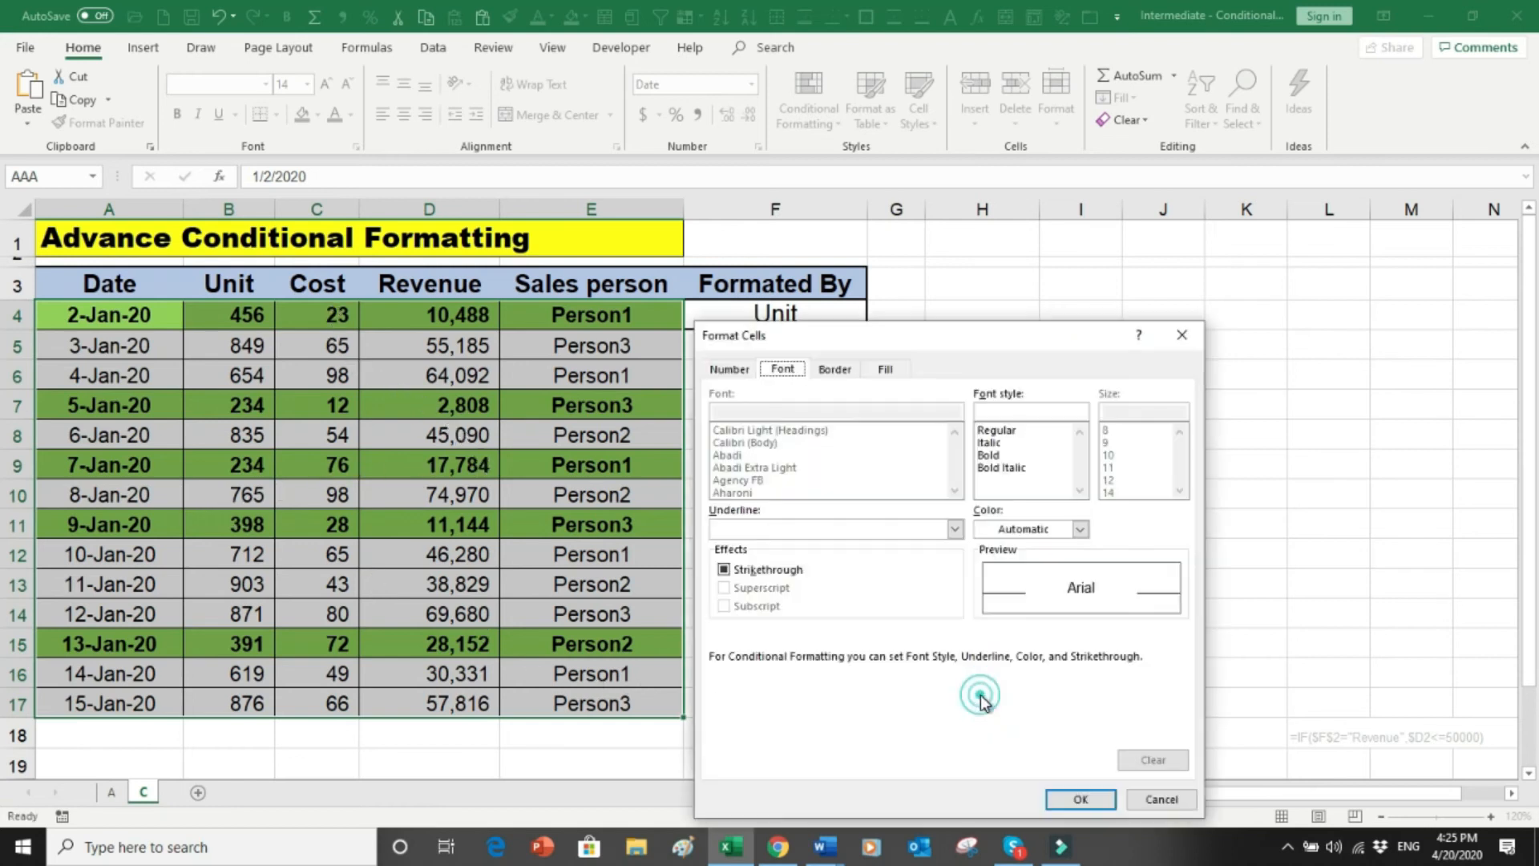
left_click(992, 455)
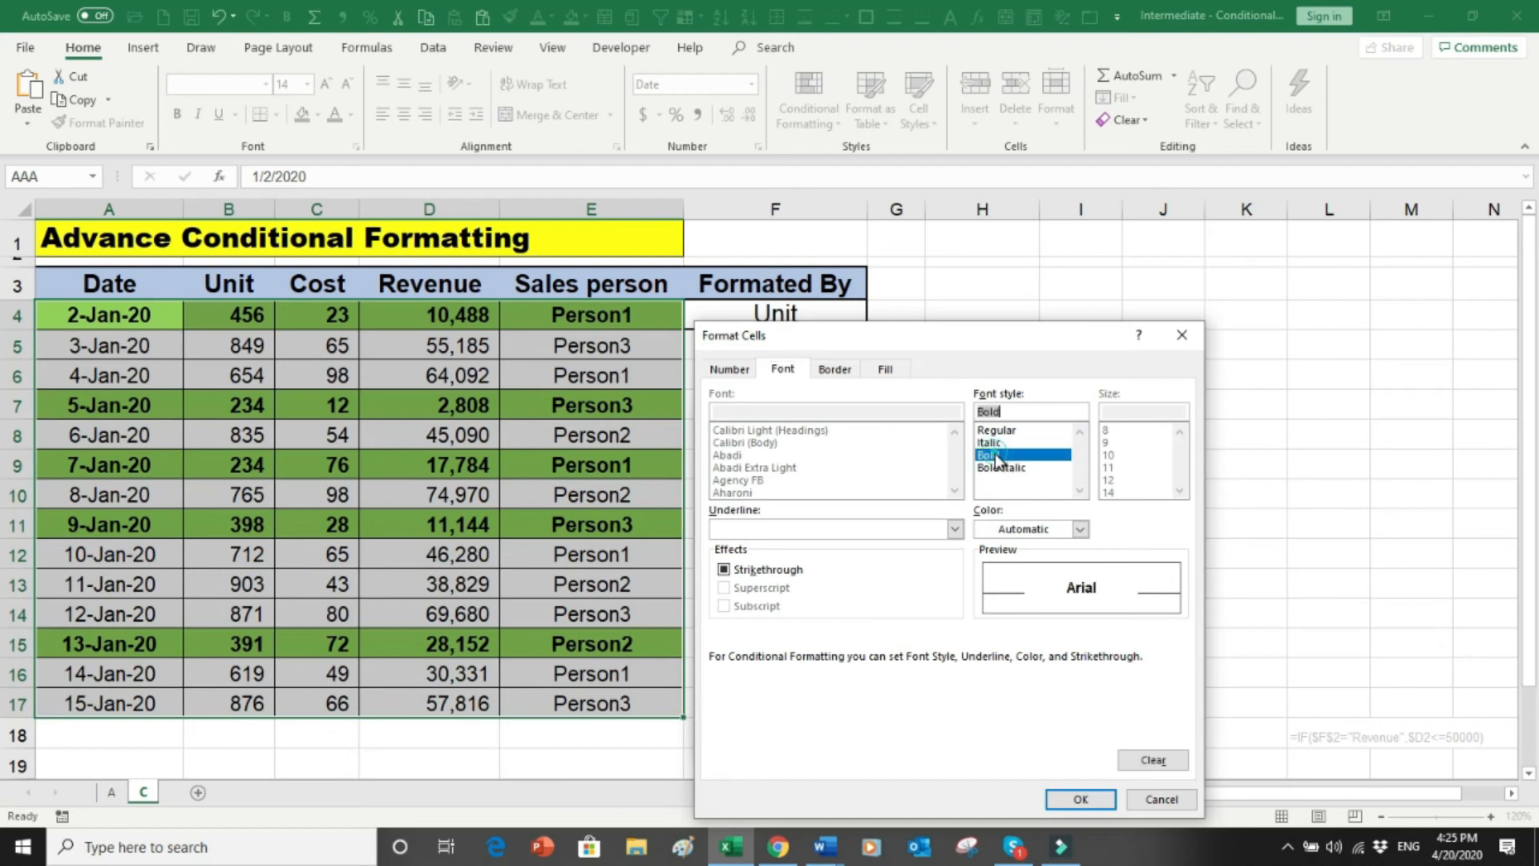
left_click(876, 371)
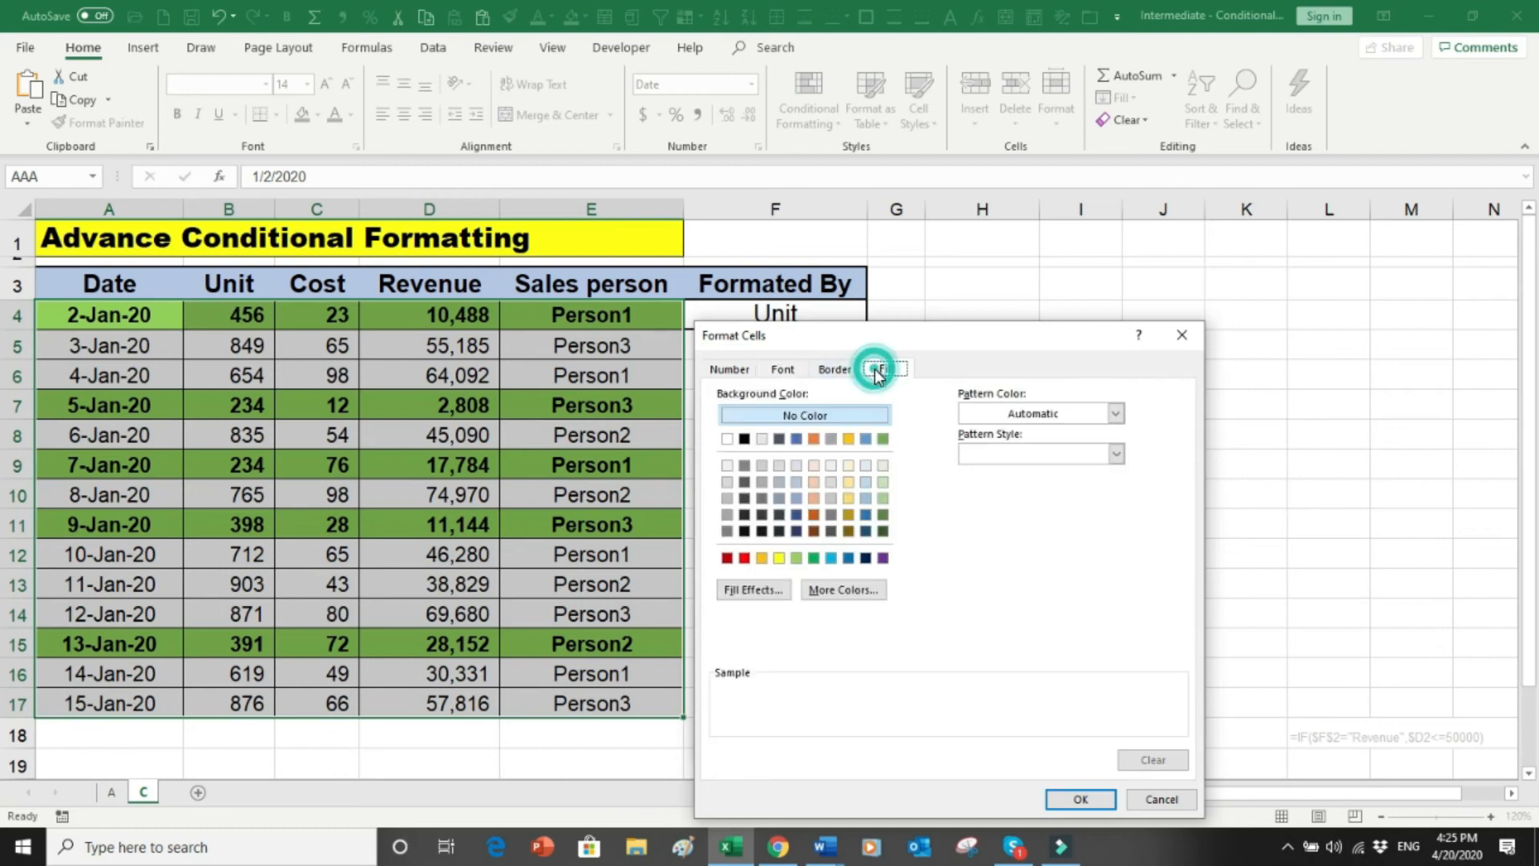
left_click(761, 559)
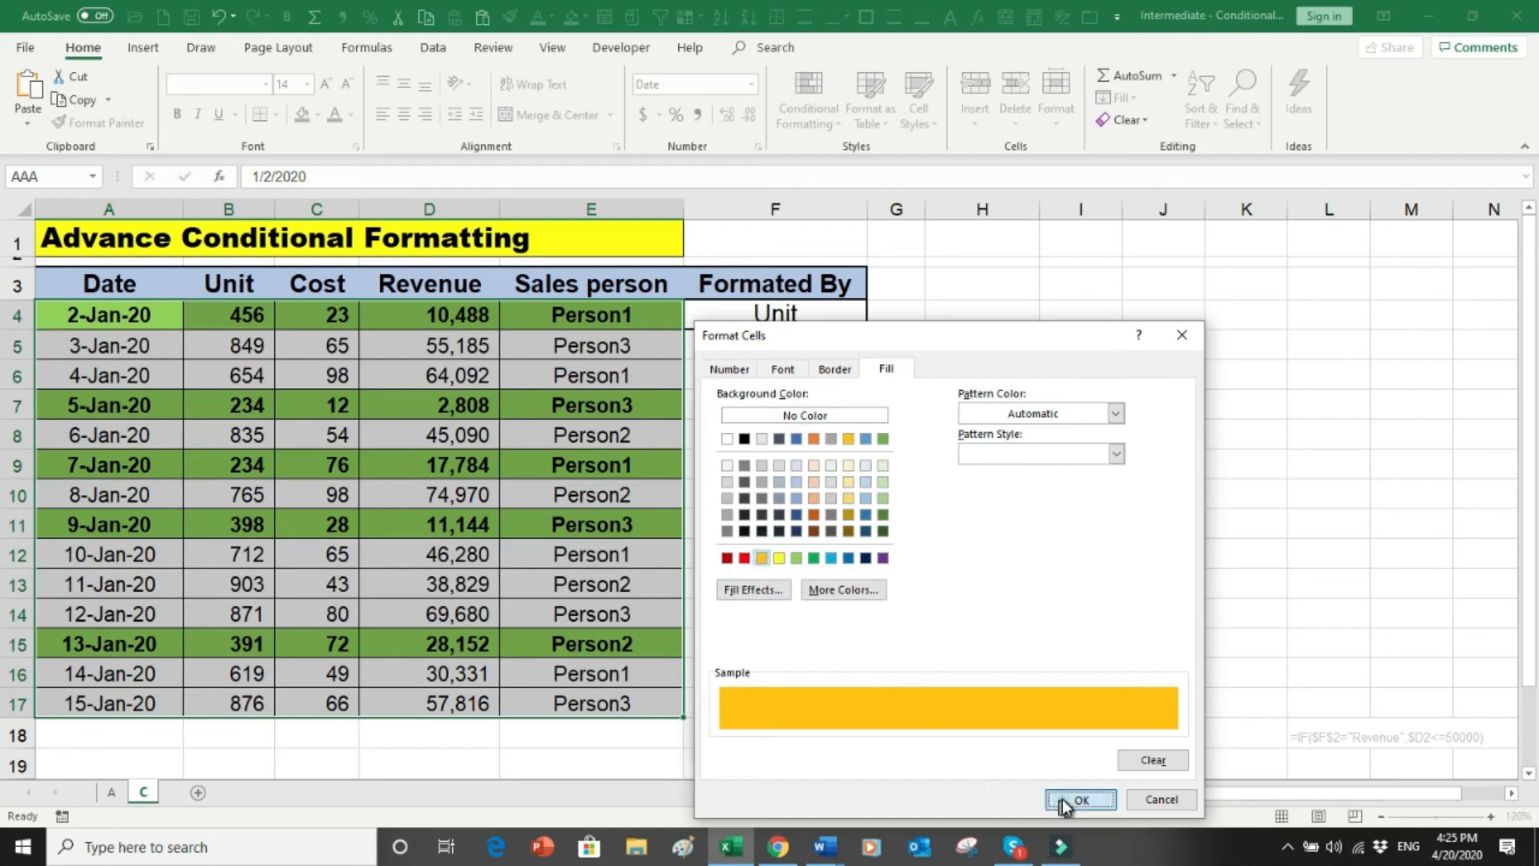
left_click(1061, 798)
left_click(922, 736)
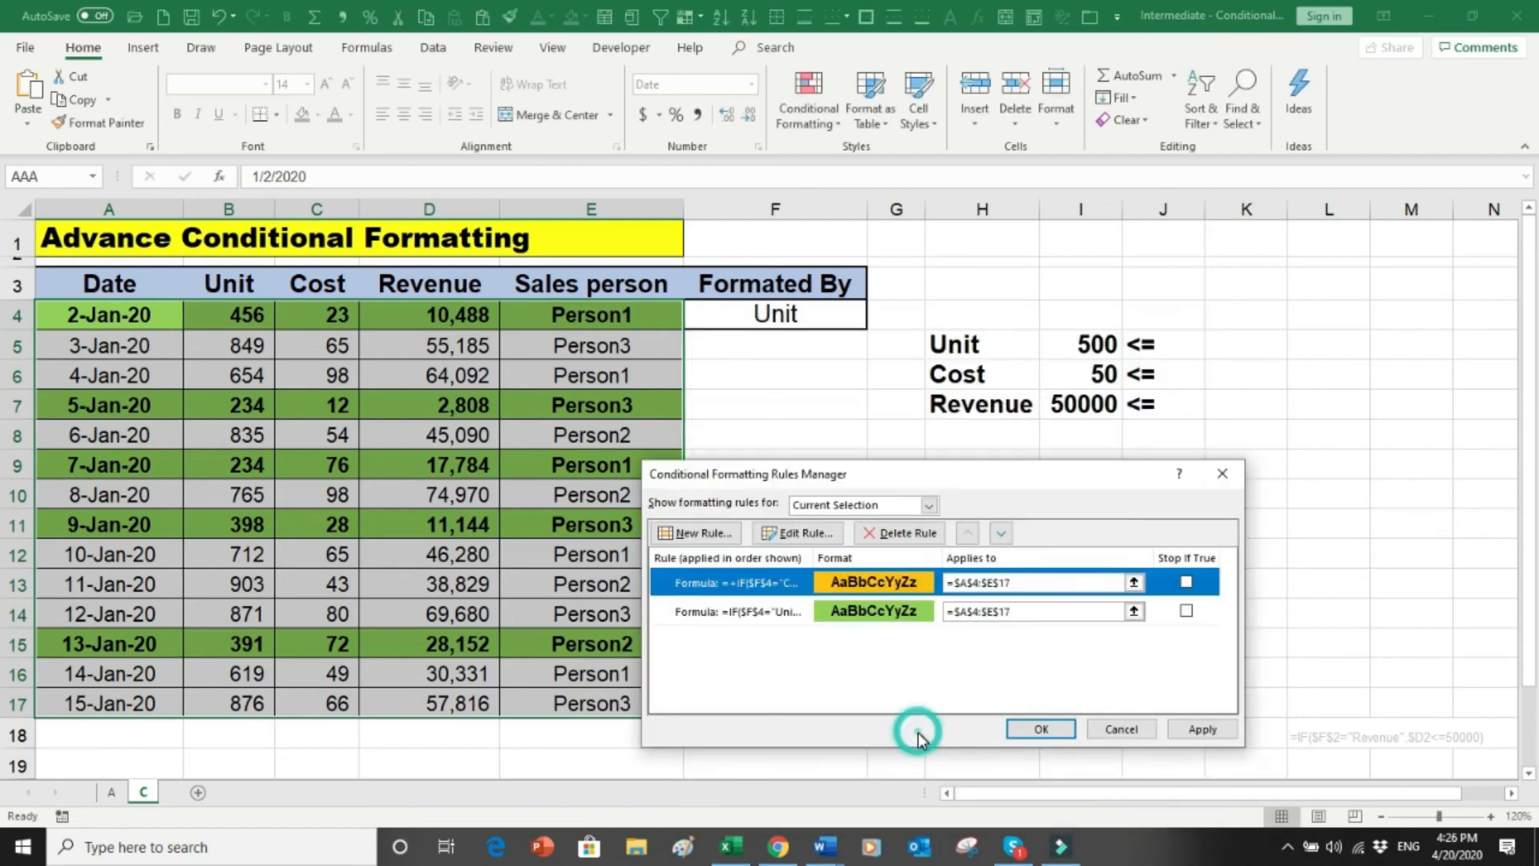
left_click(1180, 724)
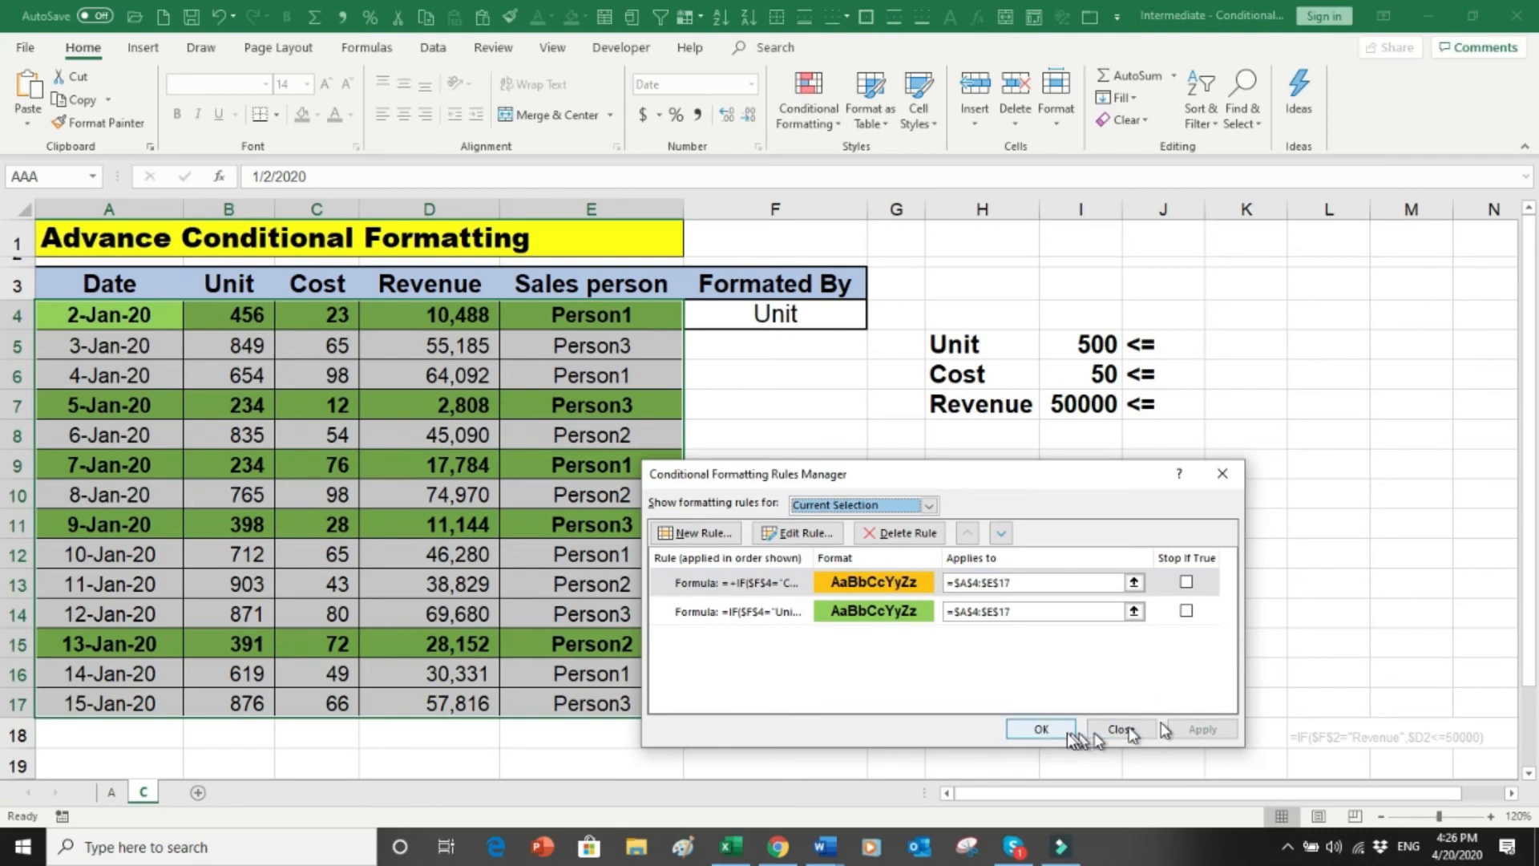
left_click(1042, 729)
Step: Choose Cost as the Formated By value in F4
left_click(654, 469)
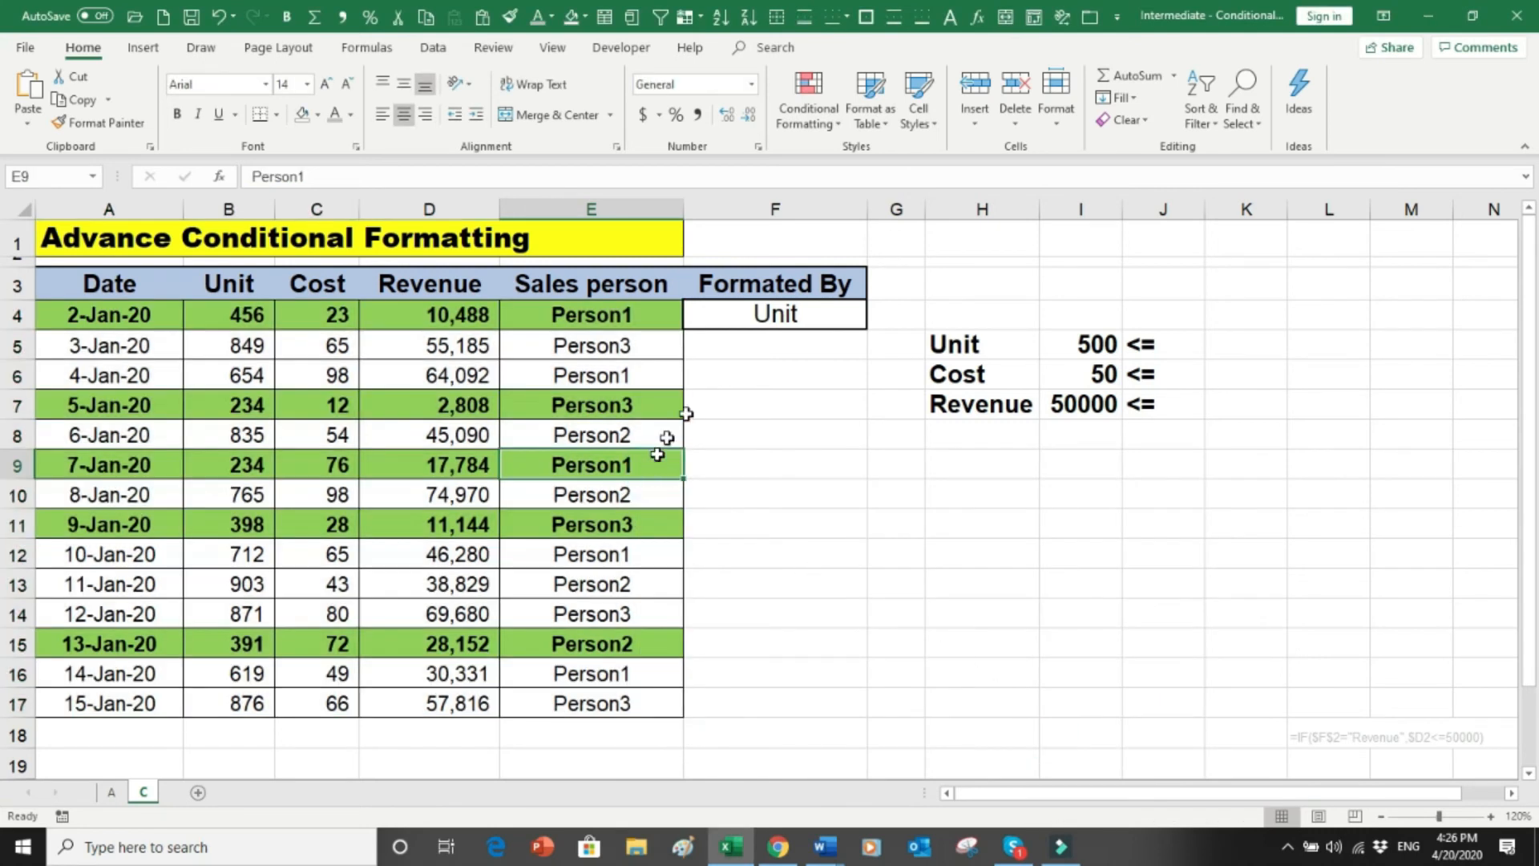
left_click(829, 313)
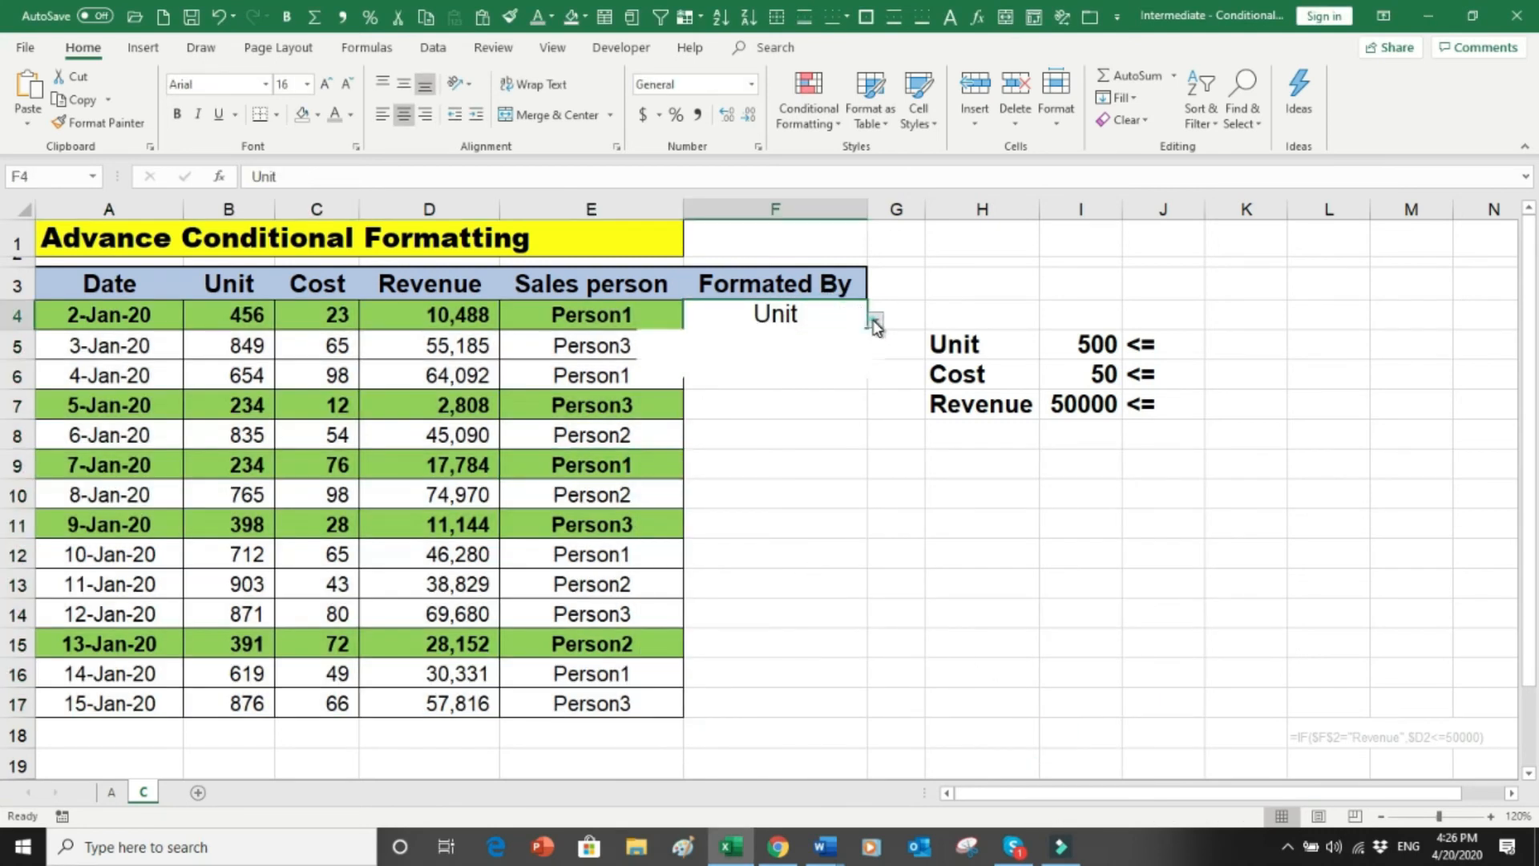
left_click(875, 321)
left_click(794, 352)
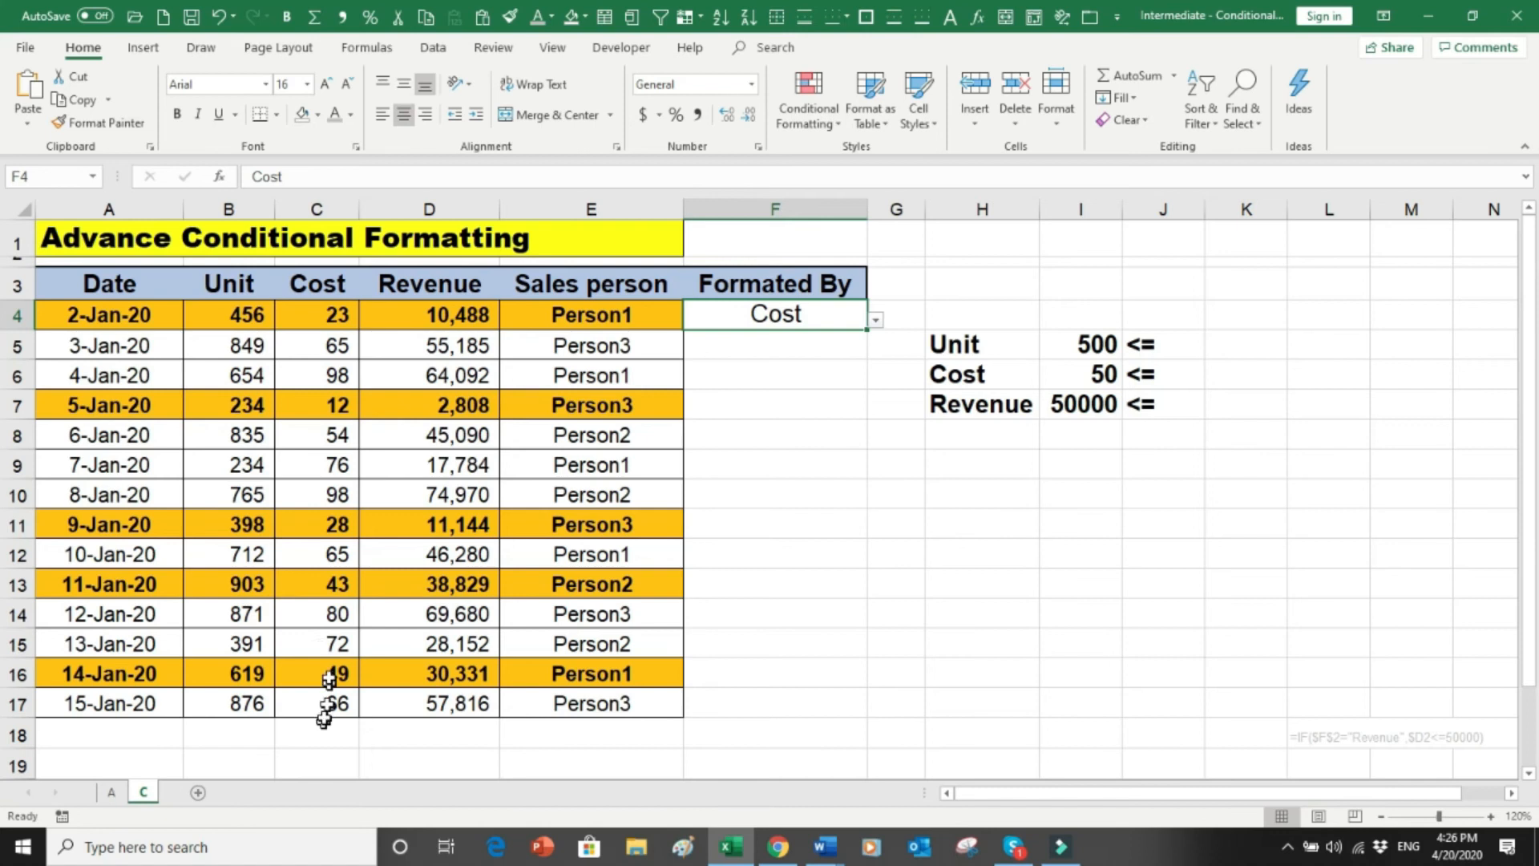
Step: Select A4:E17 and start a third conditional formatting rule that uses a formula to determine which cells to format
left_click(134, 316)
left_click_drag(134, 316, 609, 703)
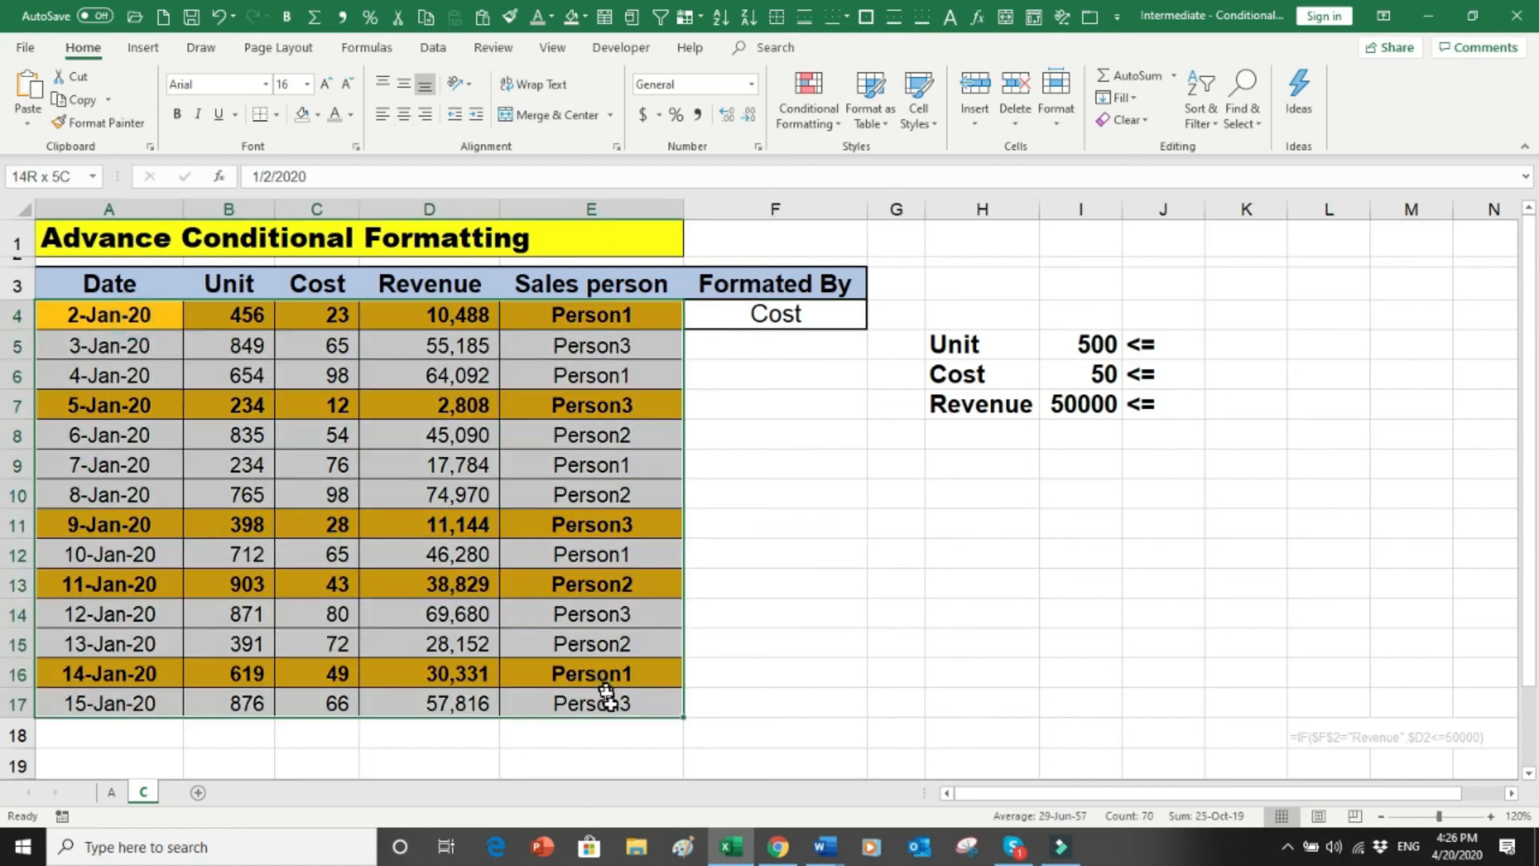
left_click(835, 128)
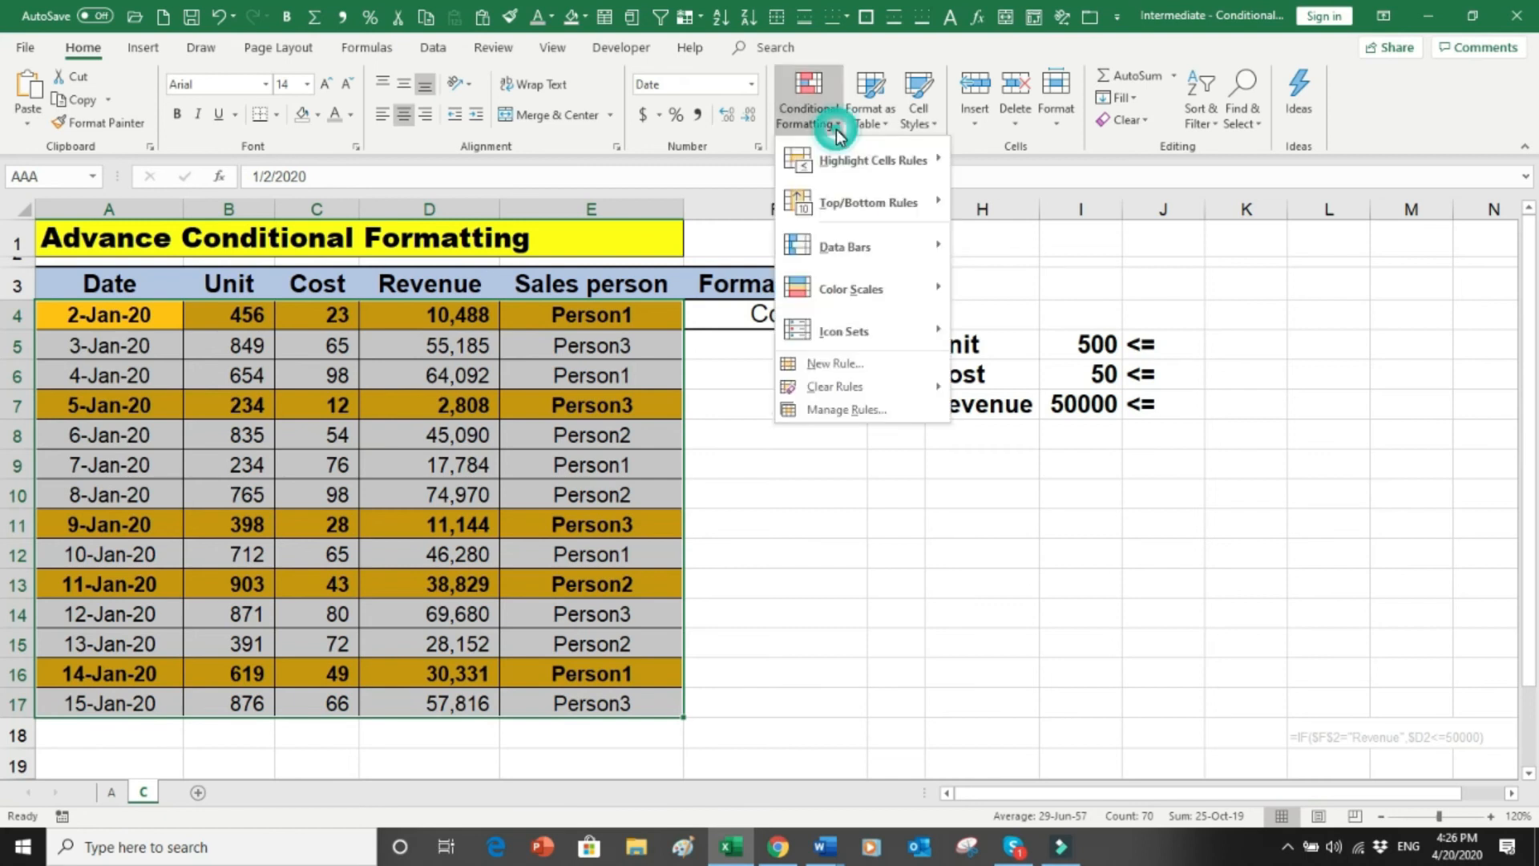
left_click(858, 409)
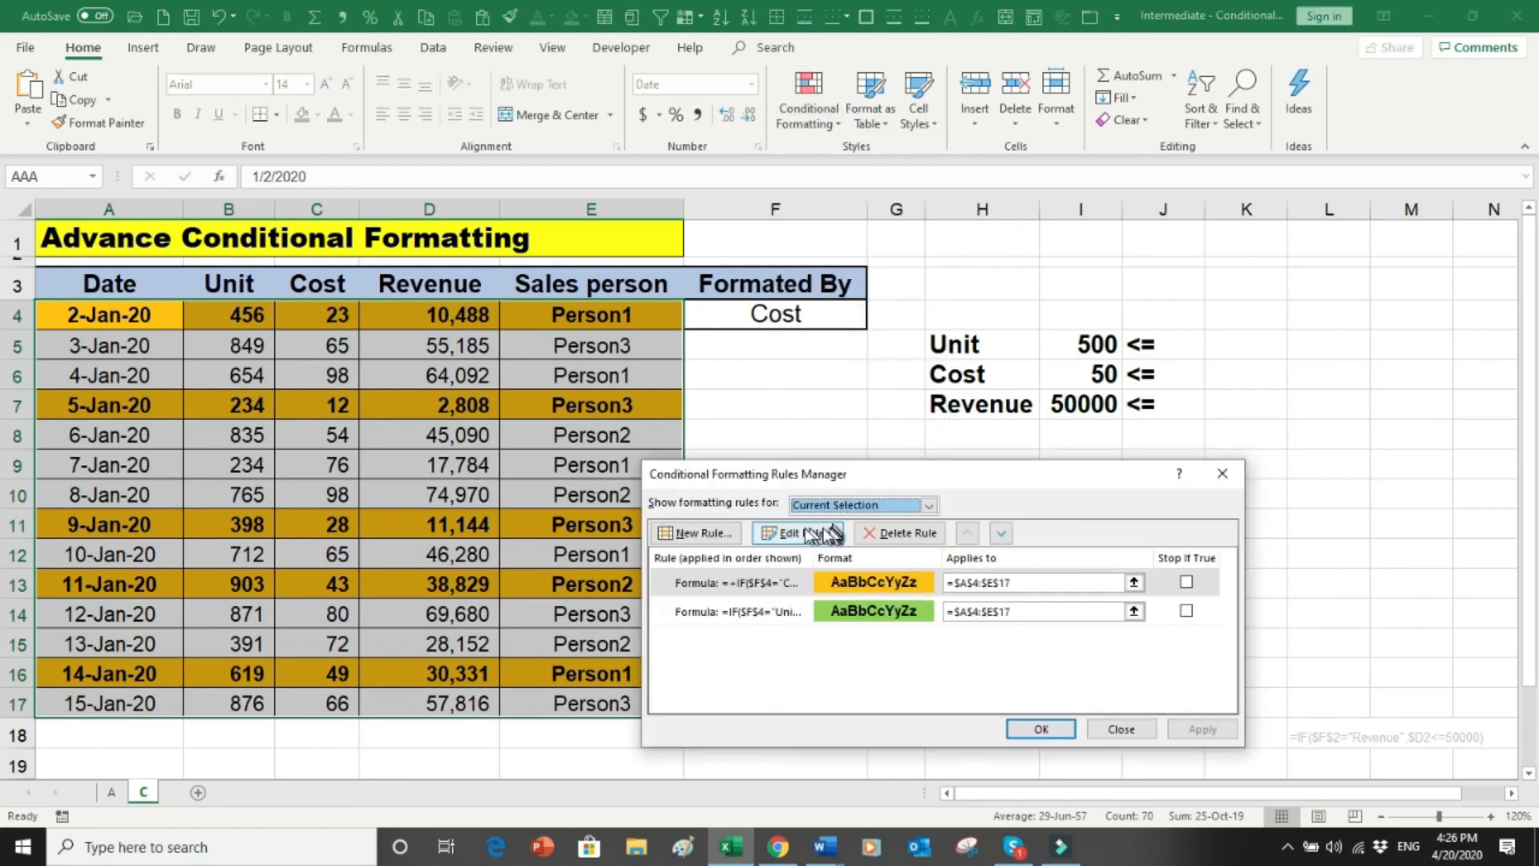
left_click(697, 532)
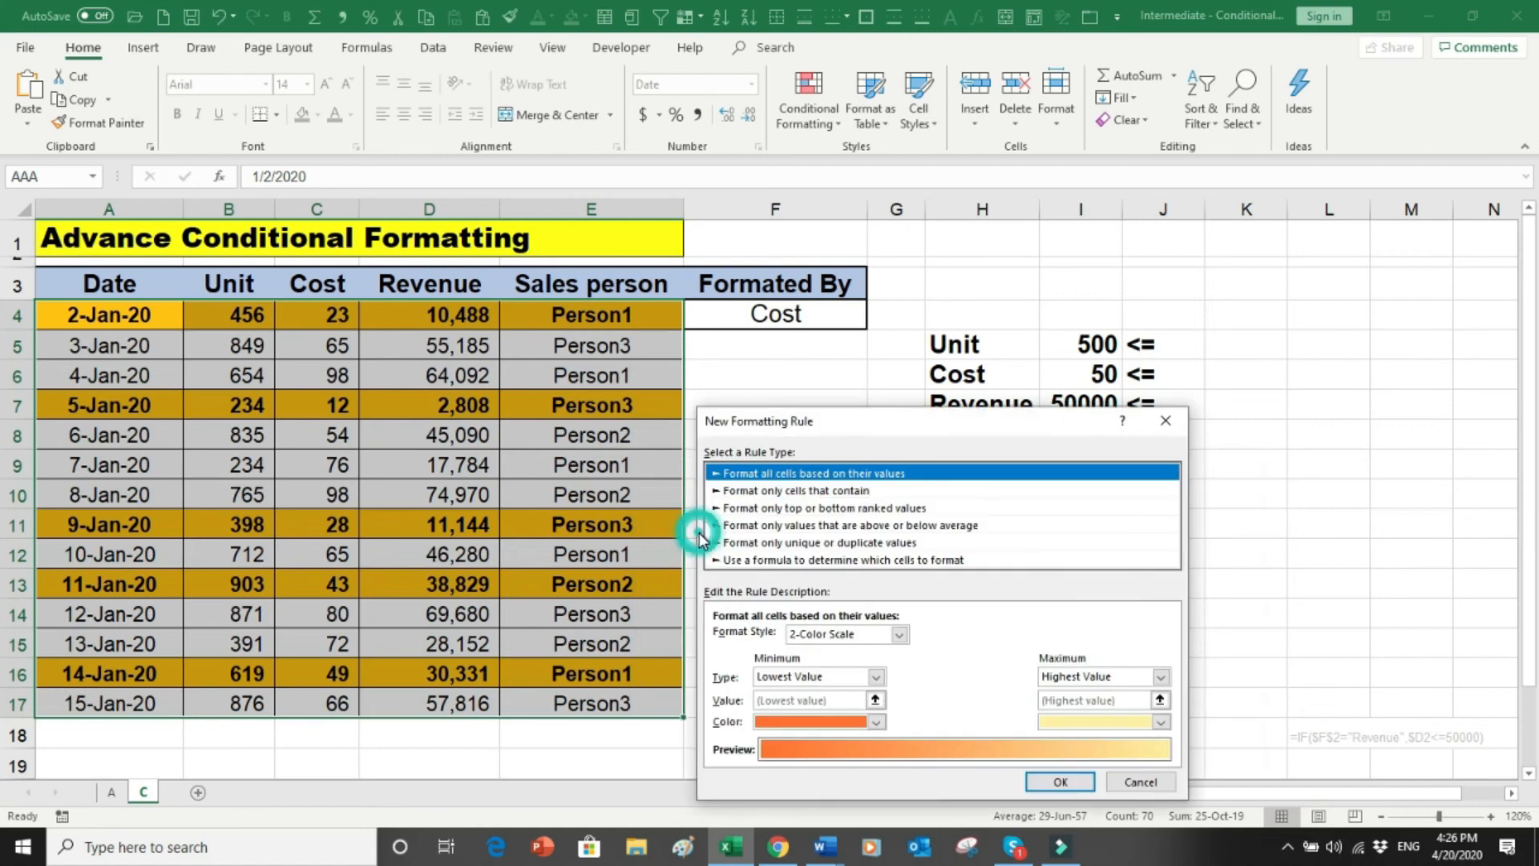
left_click(795, 561)
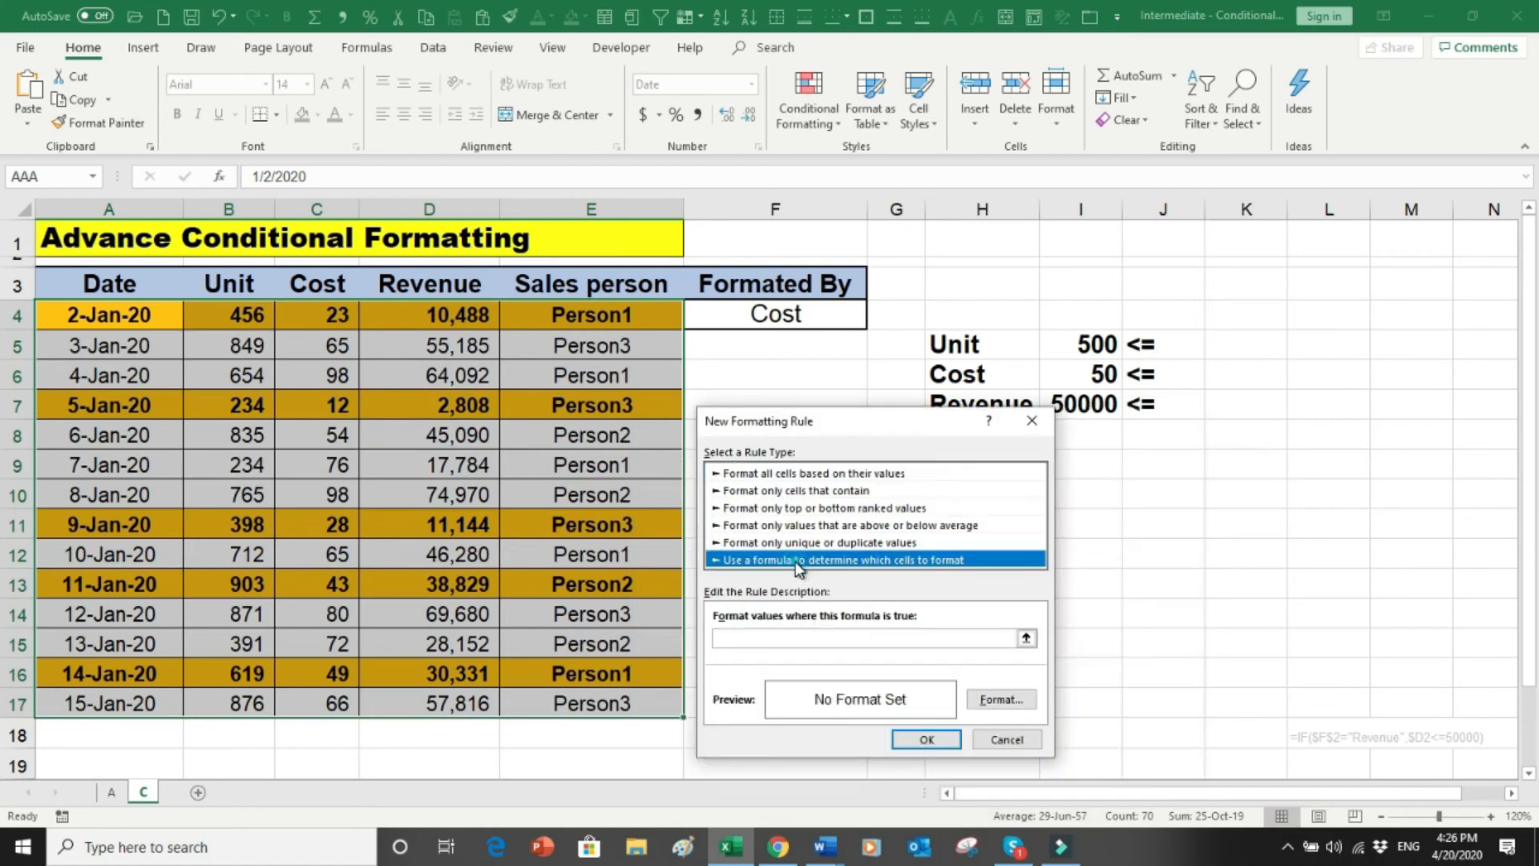
Step: Enter =IF($F$4="Revenue",$D4<=50000) as the third rule's condition
left_click(753, 638)
type("=IF(")
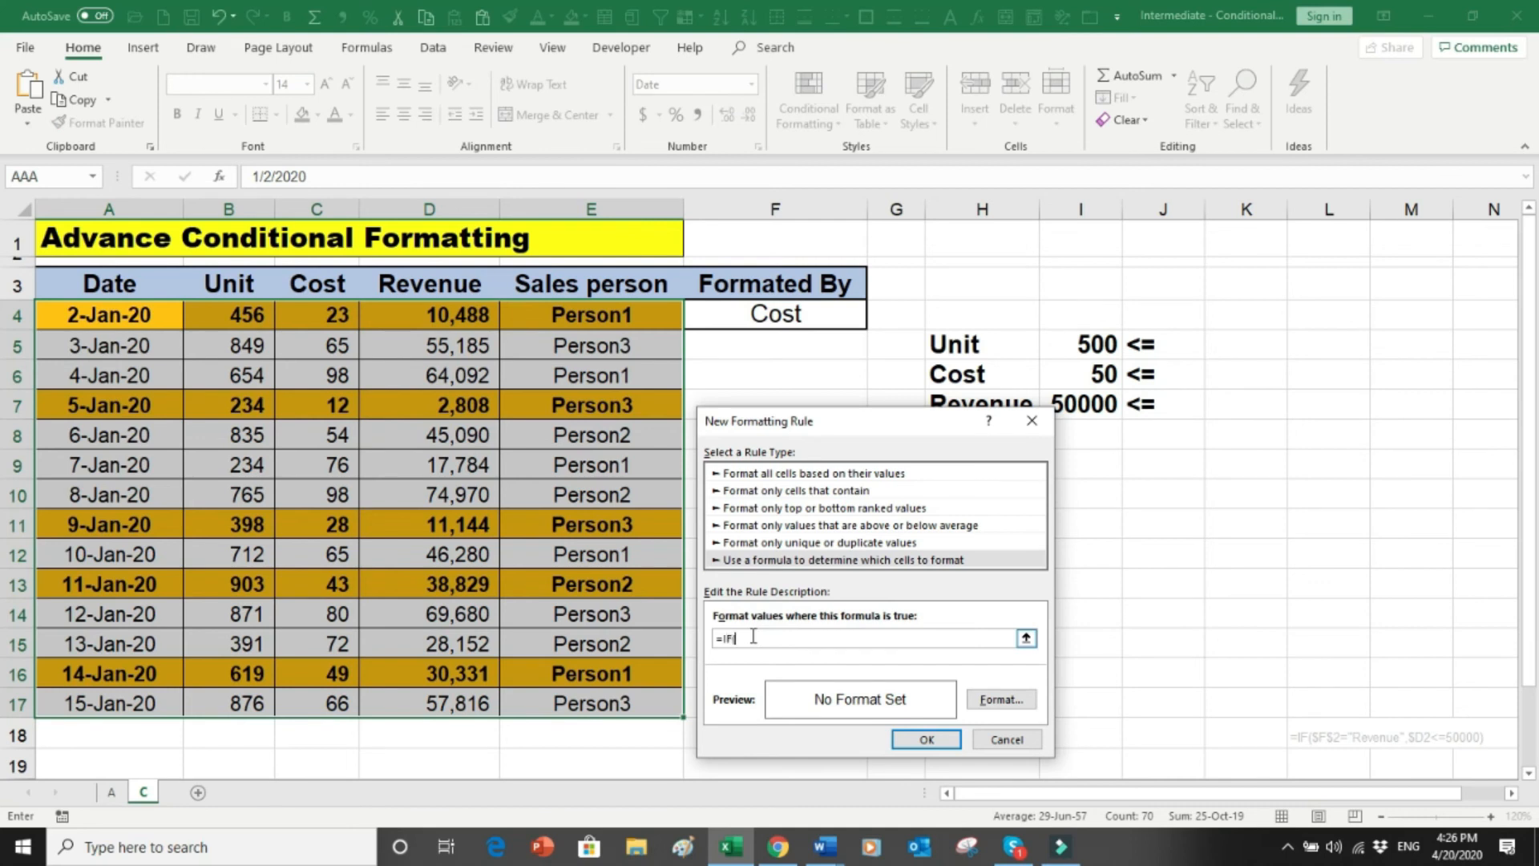
left_click(783, 308)
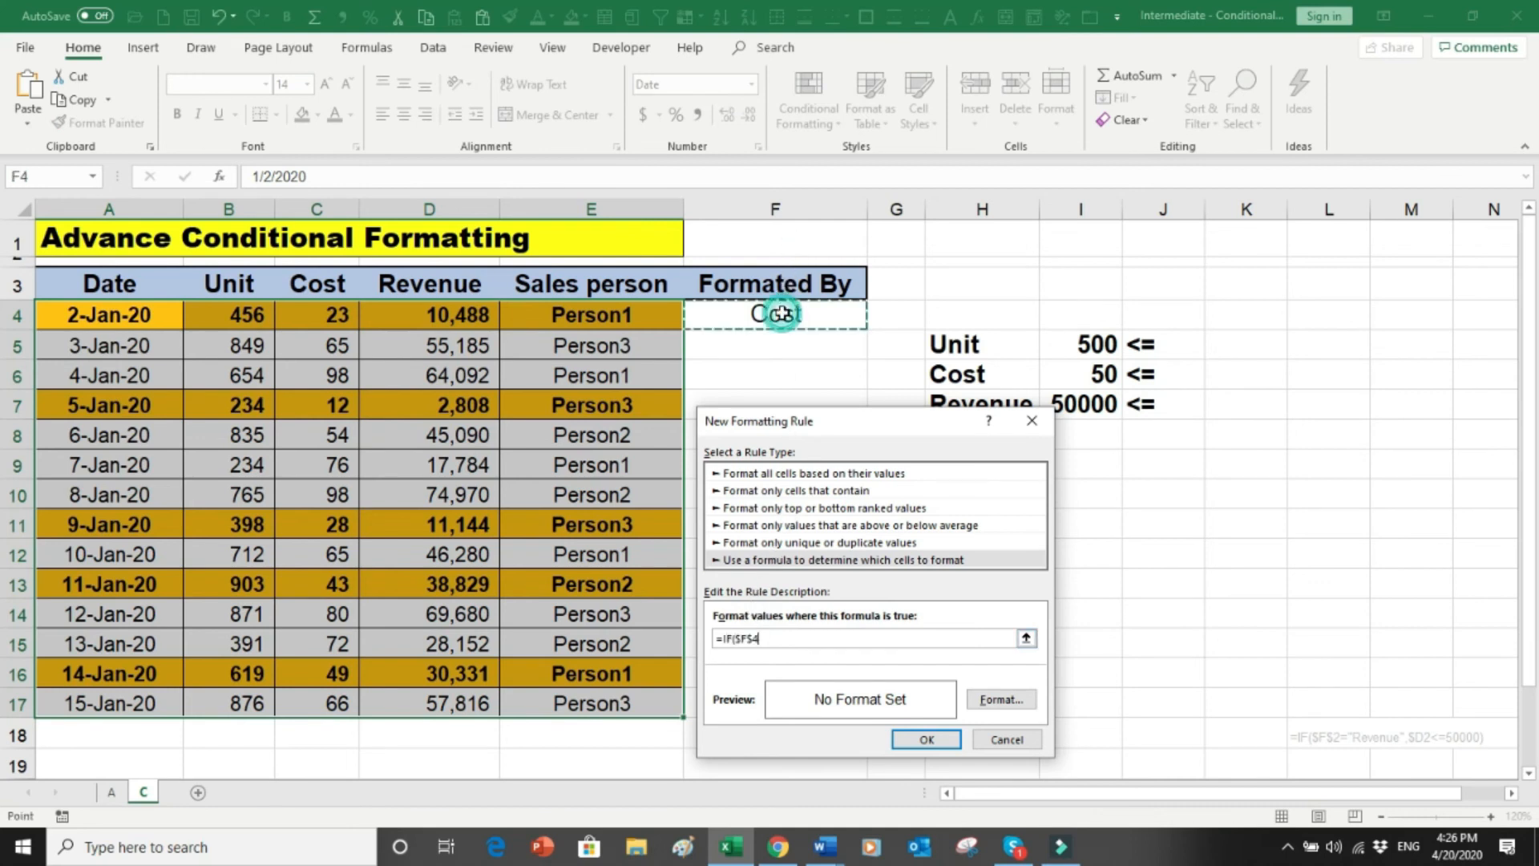
type("=")
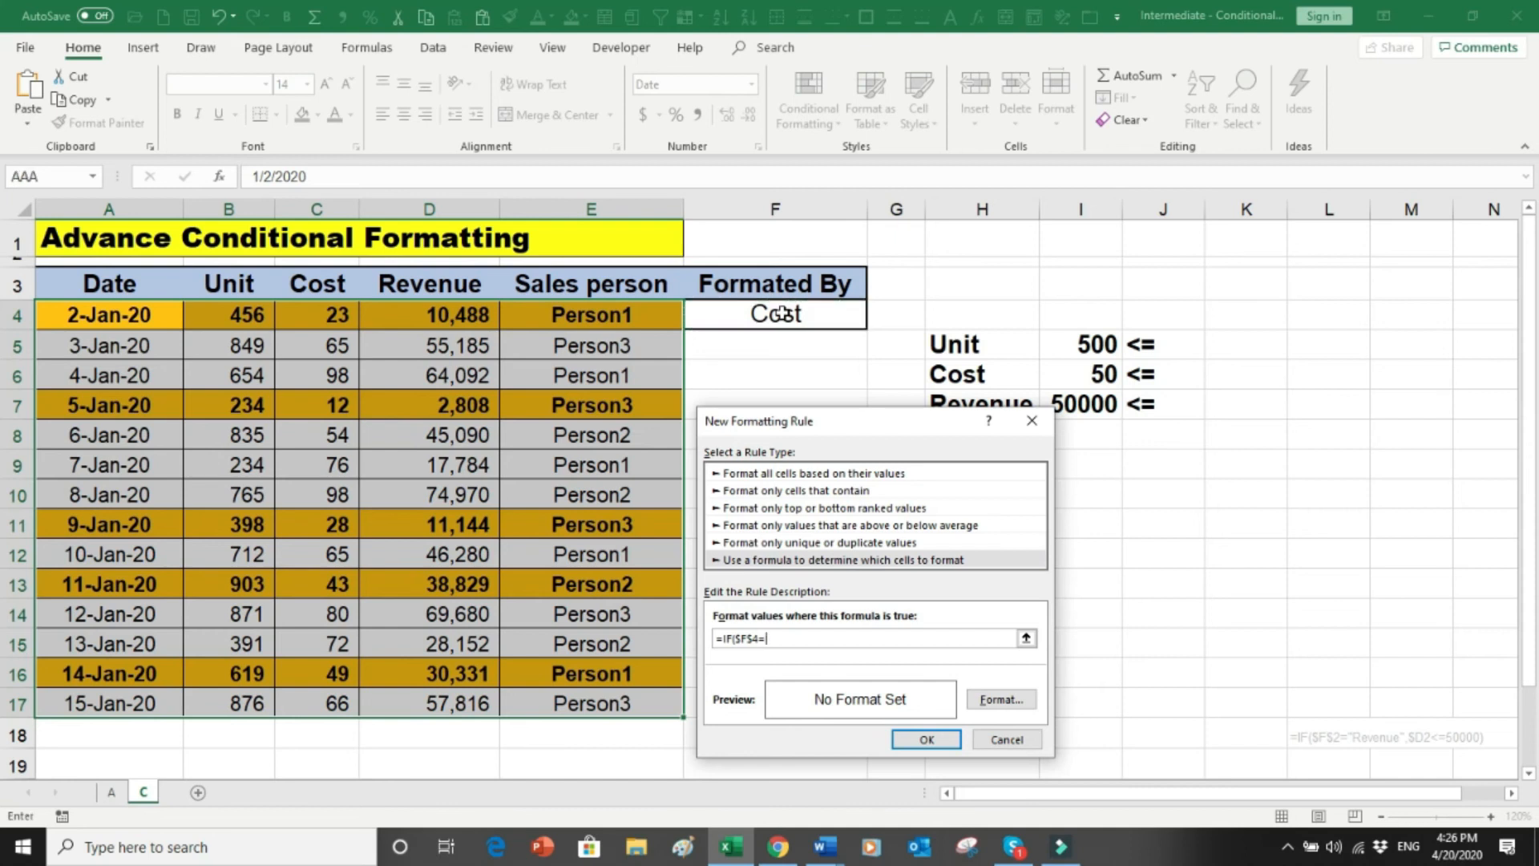
type("\"Revenue\",")
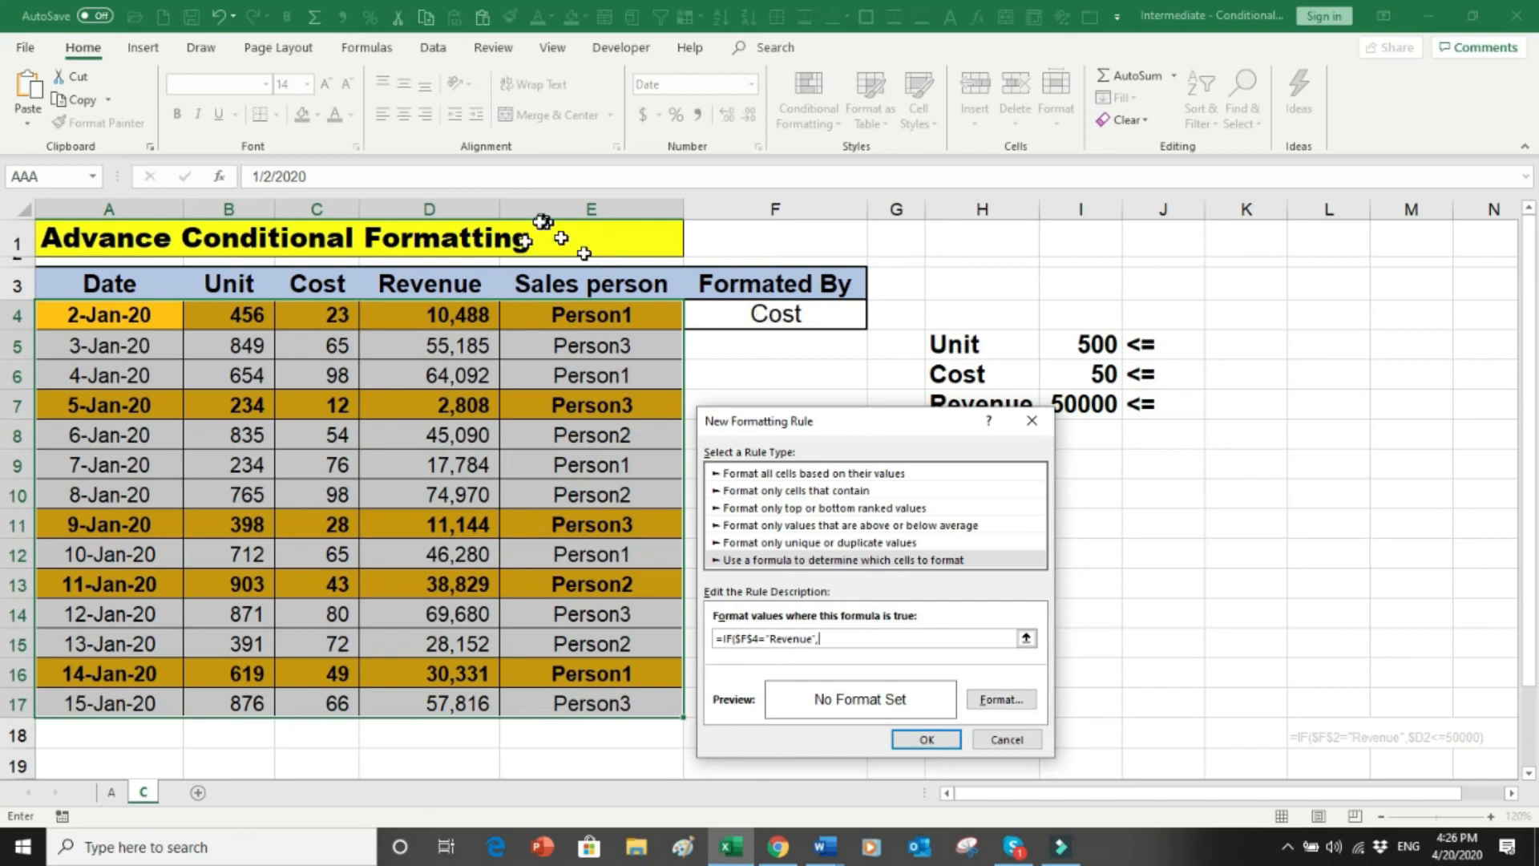
left_click(431, 310)
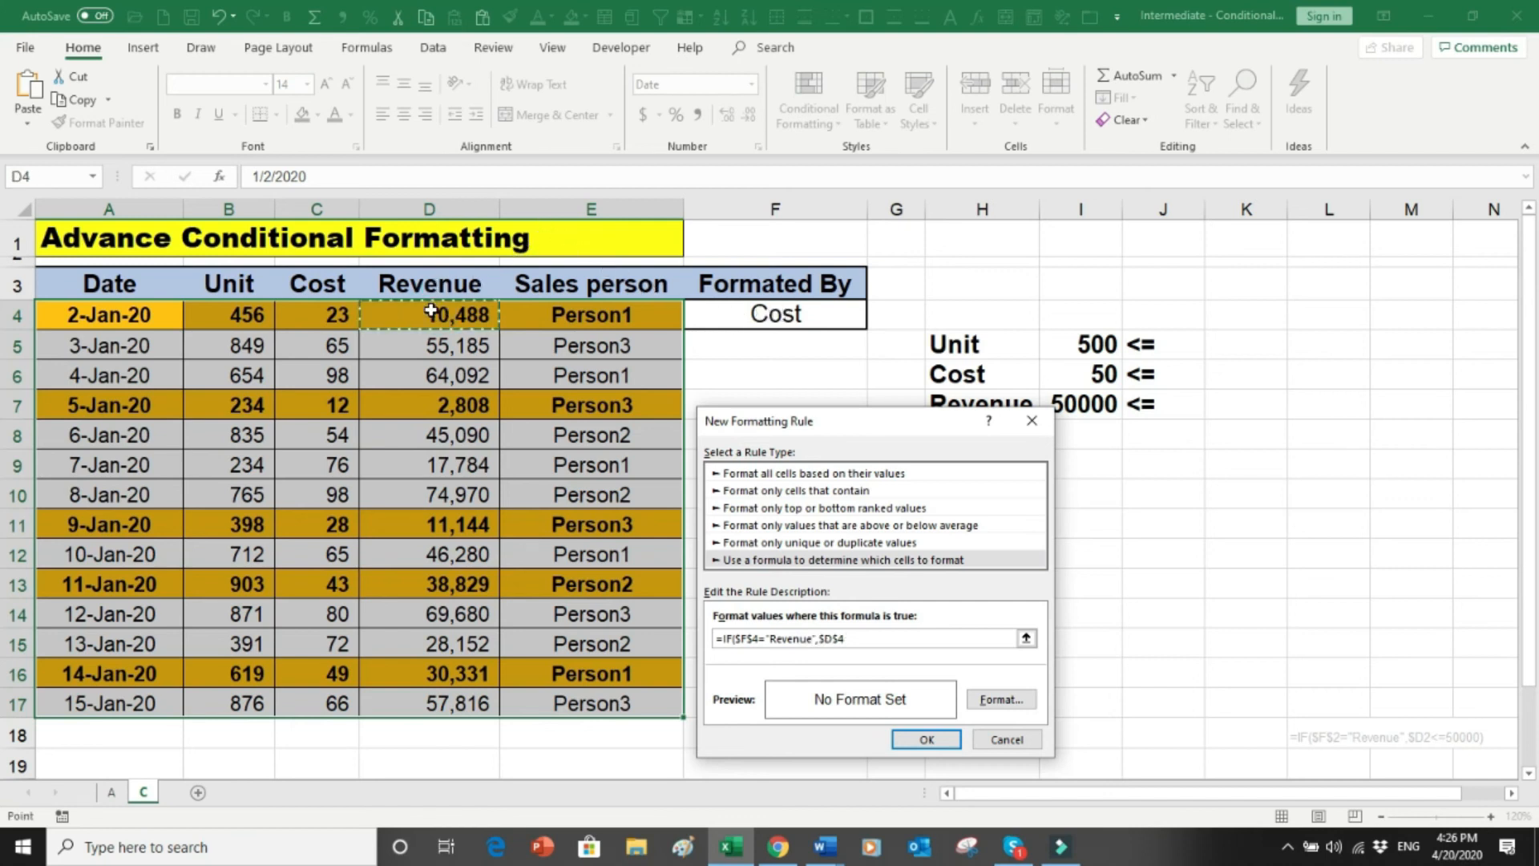
key("F4")
key("F4")
type("<=50000")
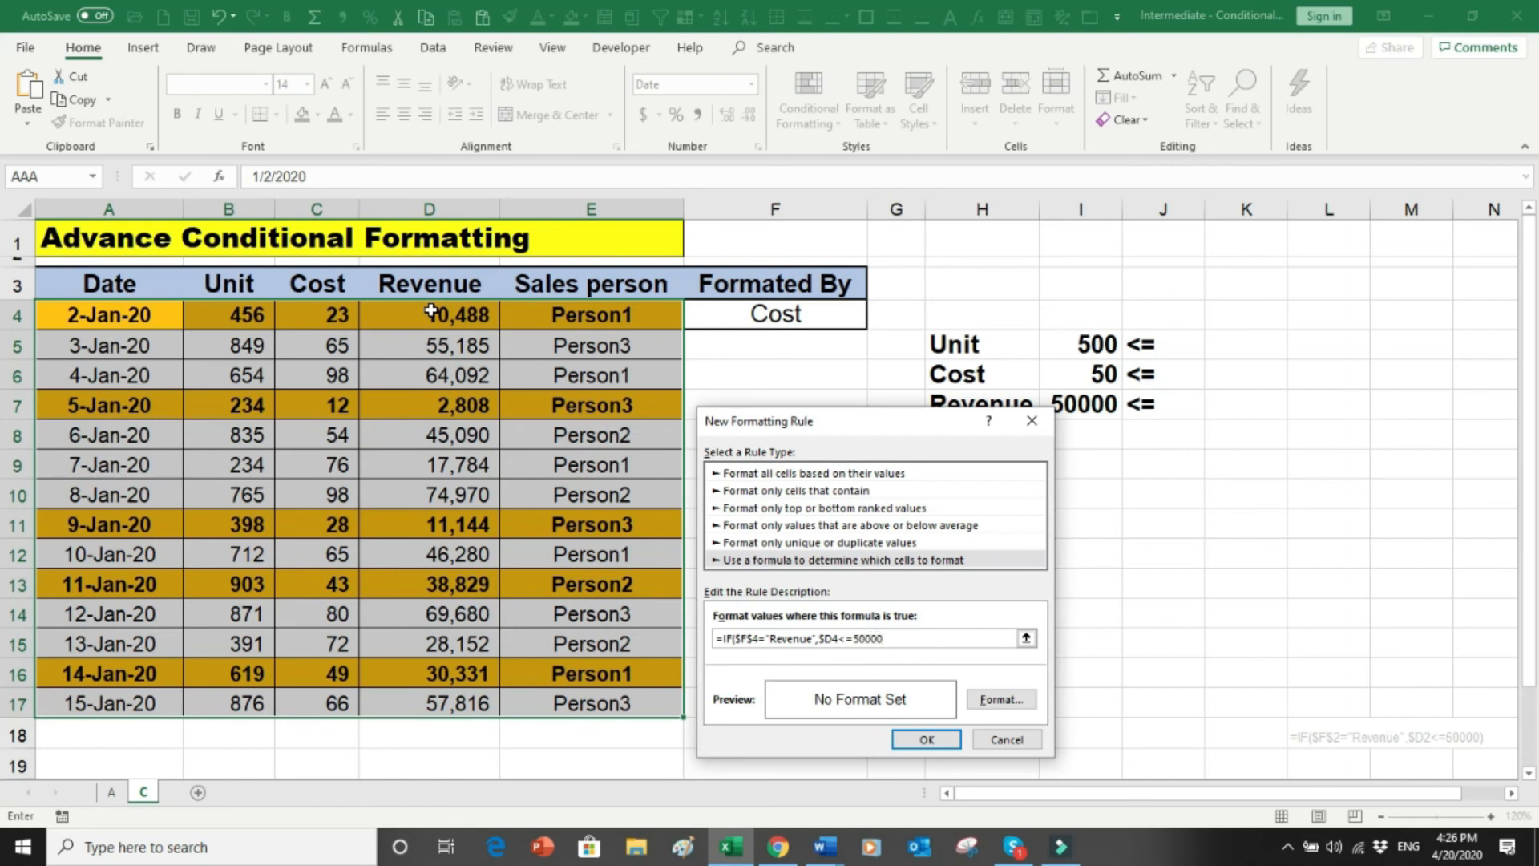
type(")")
Step: Set the Revenue rule's format to bold text with a light blue fill and confirm the rule
left_click(1001, 699)
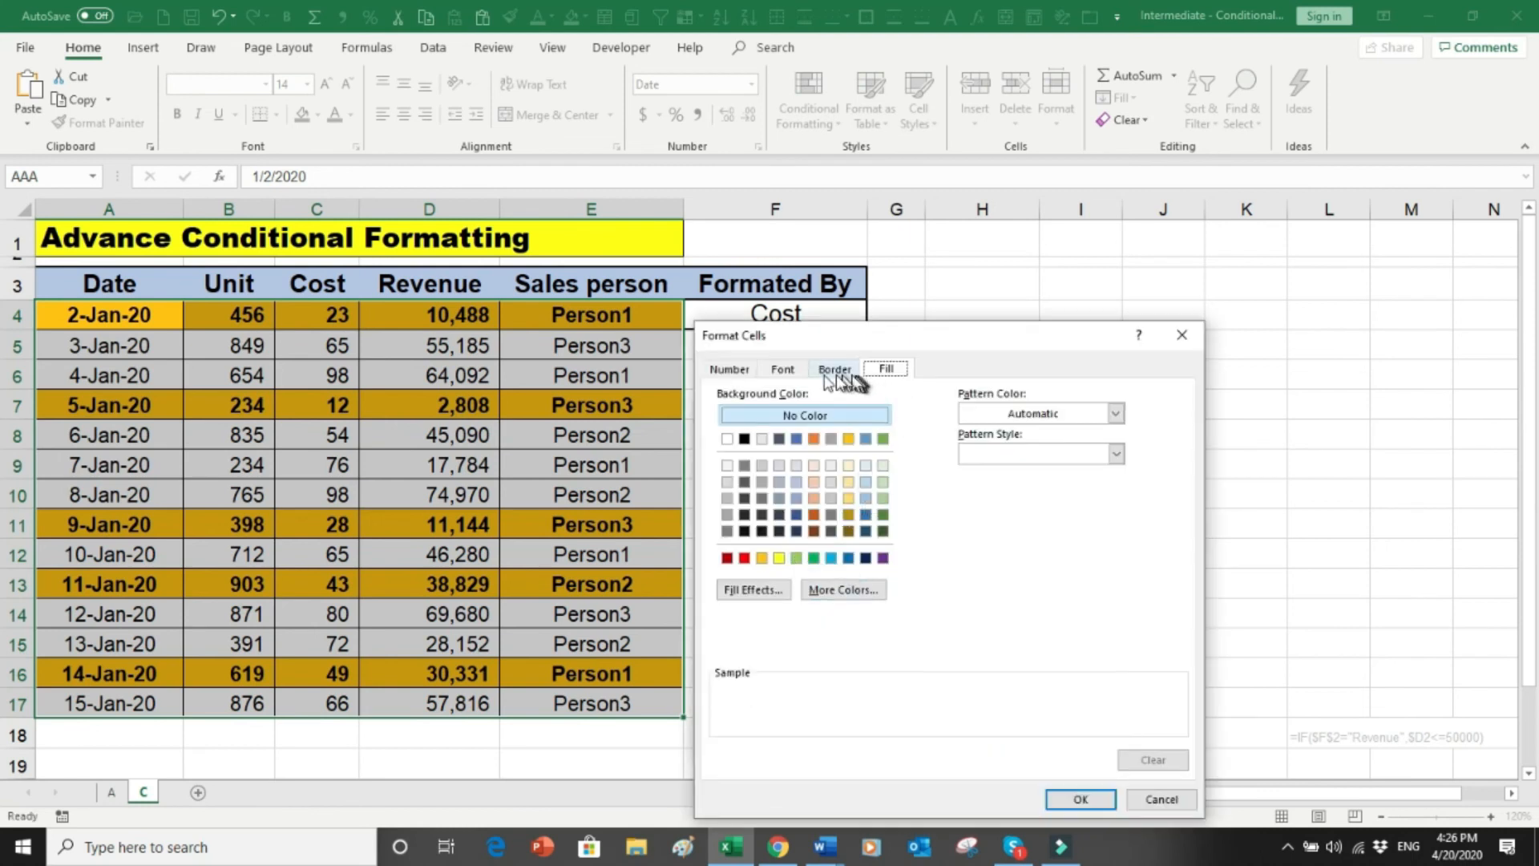
left_click(784, 370)
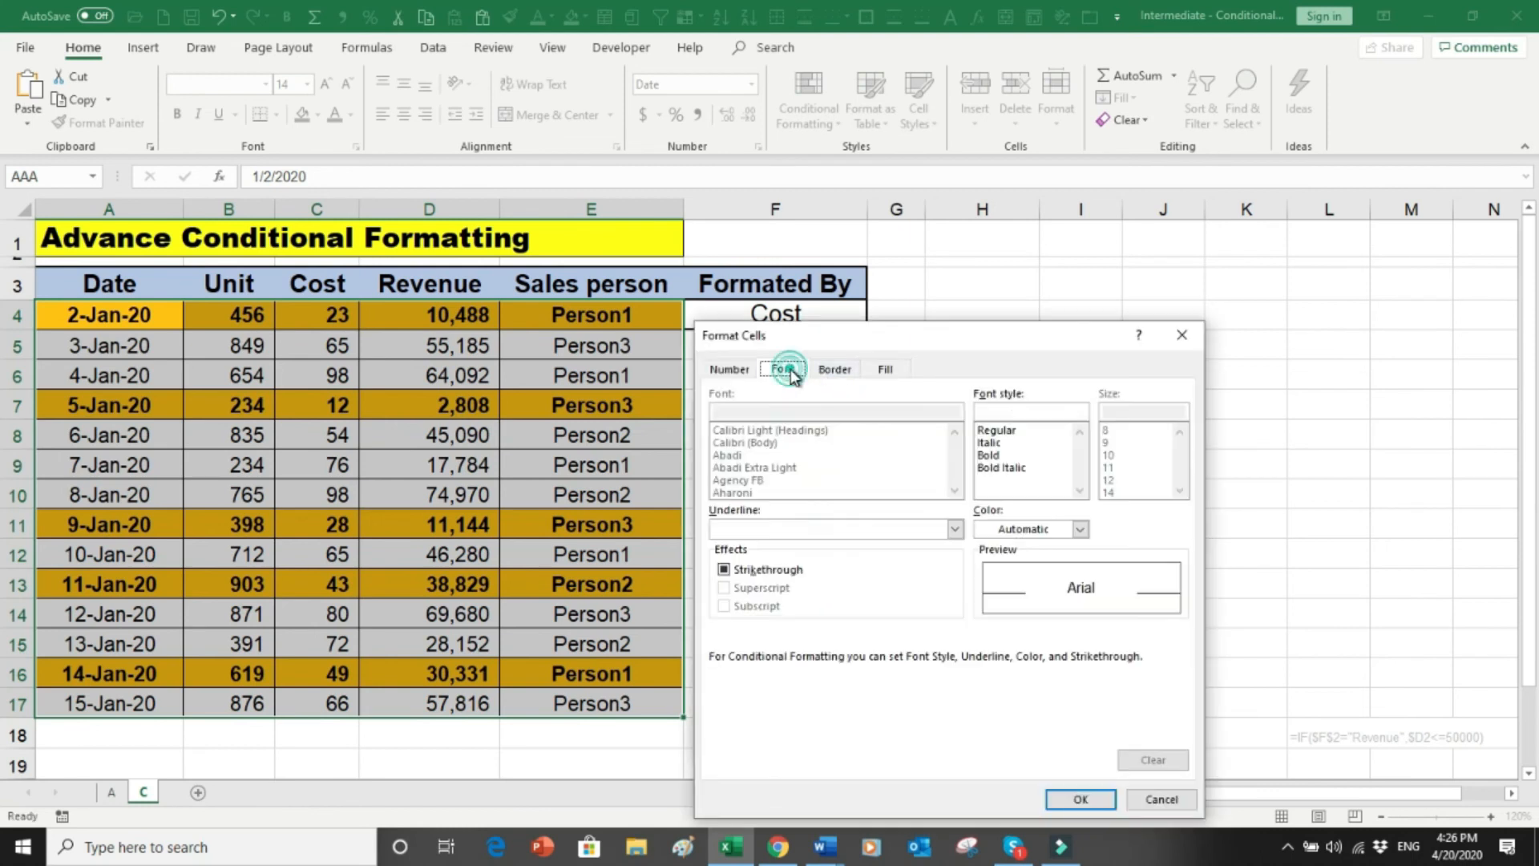
left_click(1006, 456)
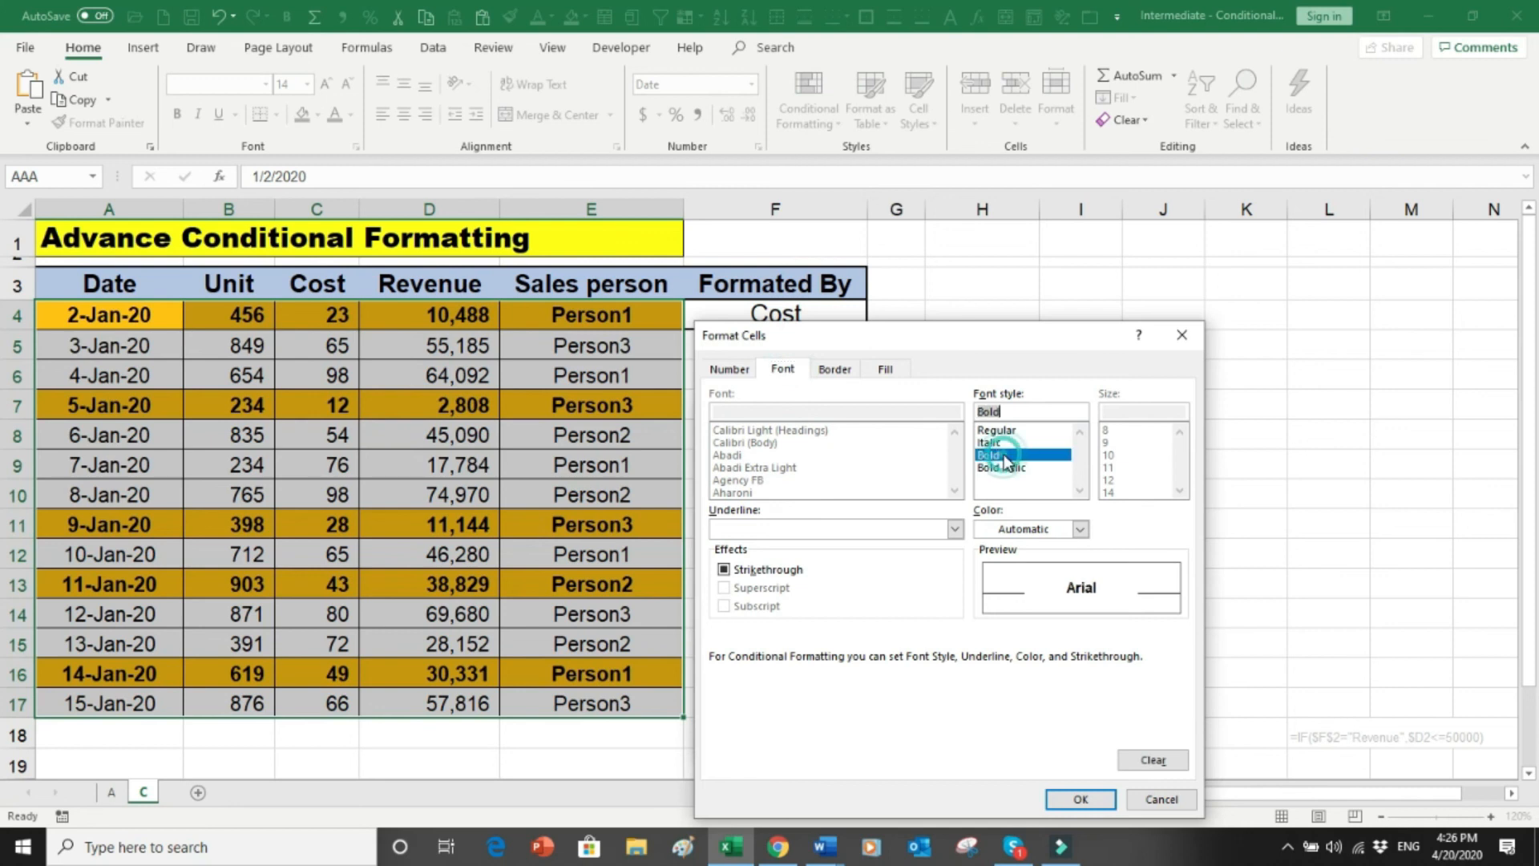
left_click(892, 369)
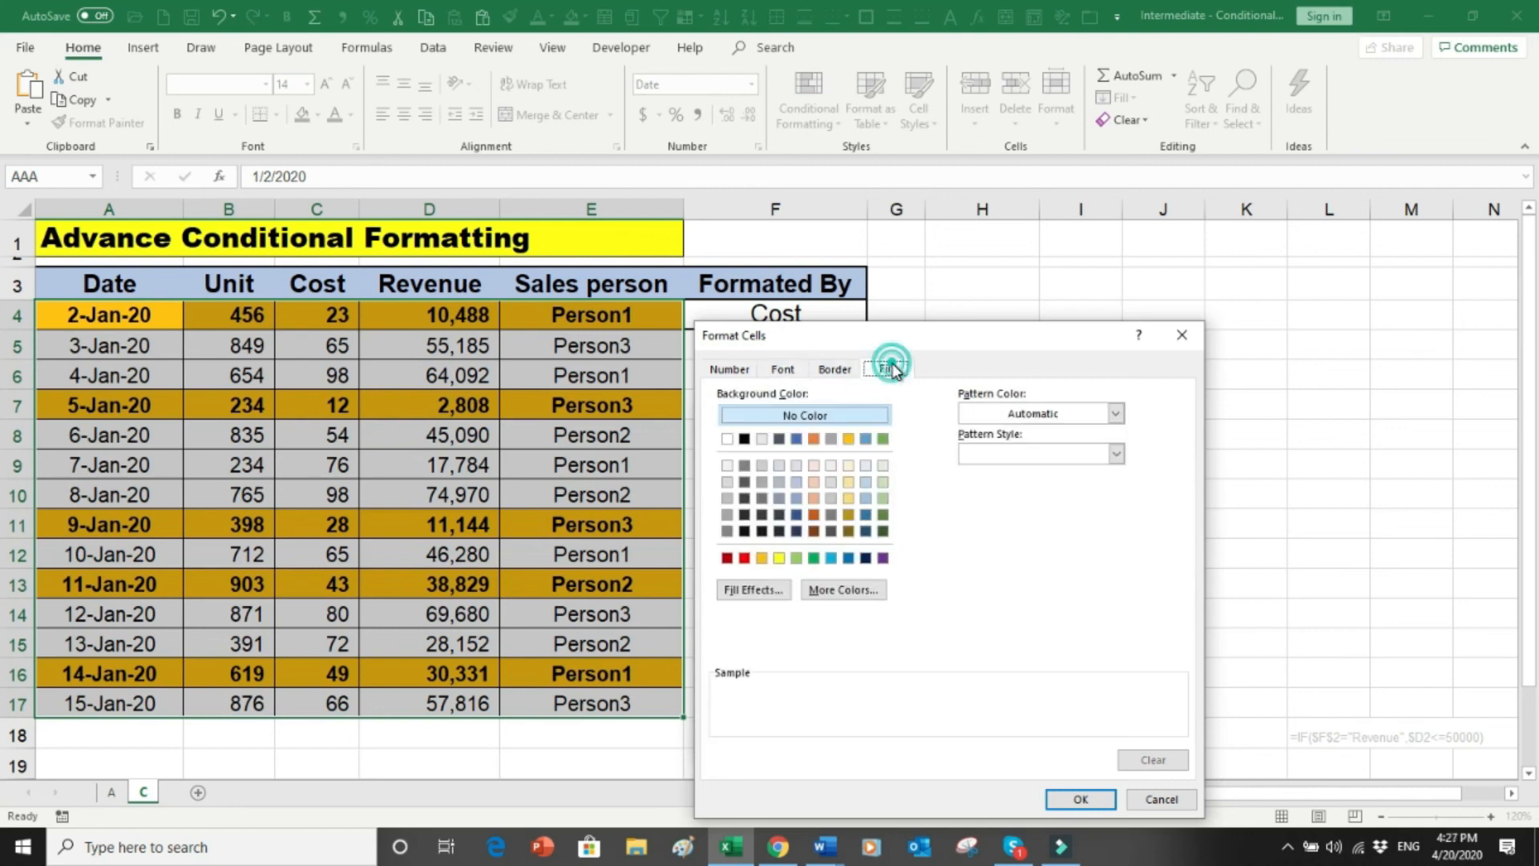
left_click(830, 559)
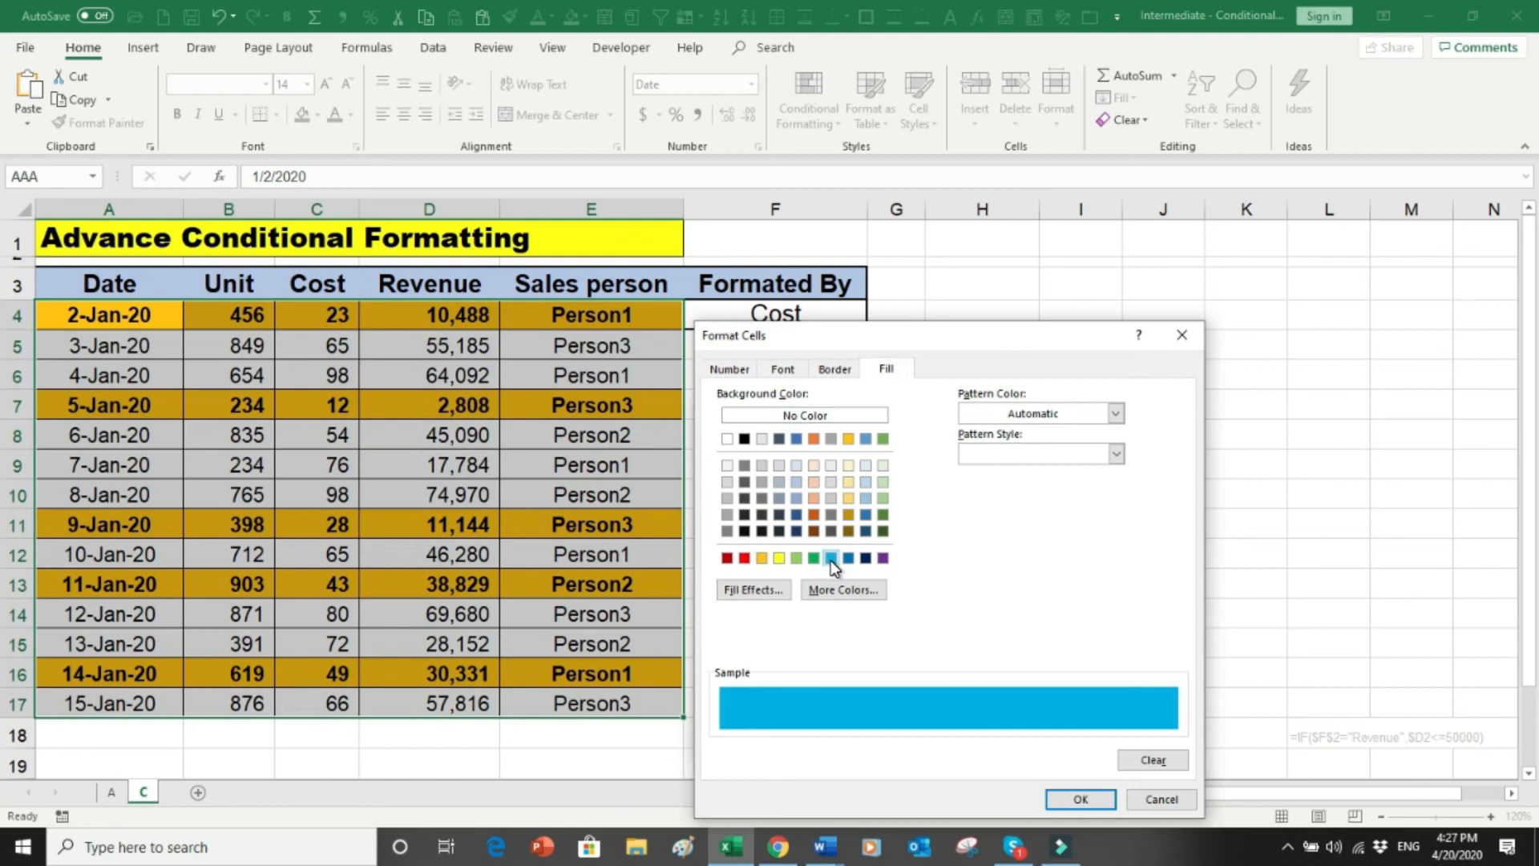
left_click(1078, 799)
left_click(928, 741)
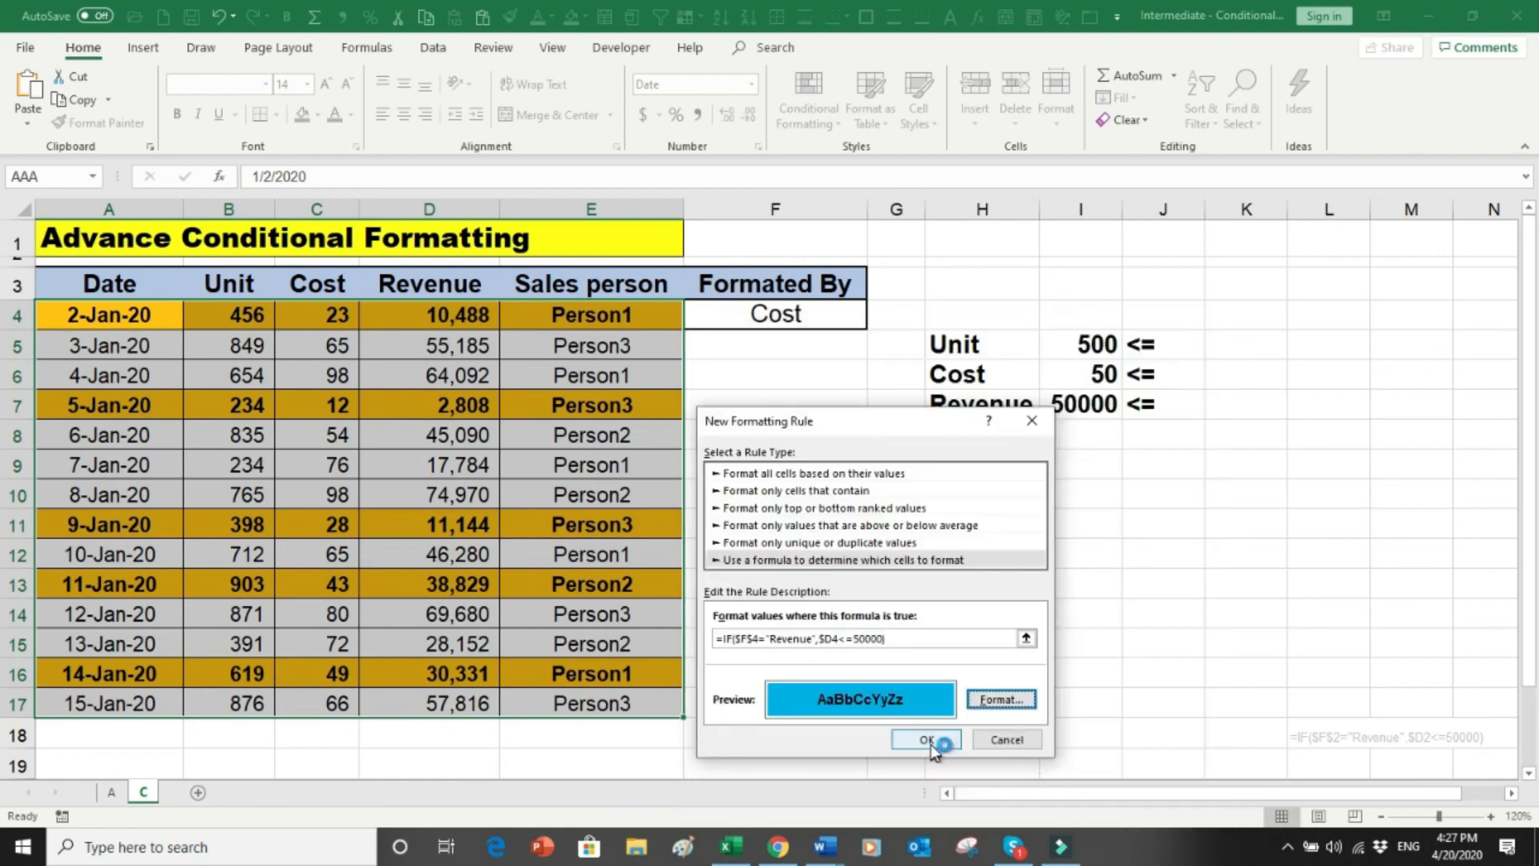
Step: Apply the three conditional formatting rules to A4:E17 and close the rules manager
left_click(1193, 728)
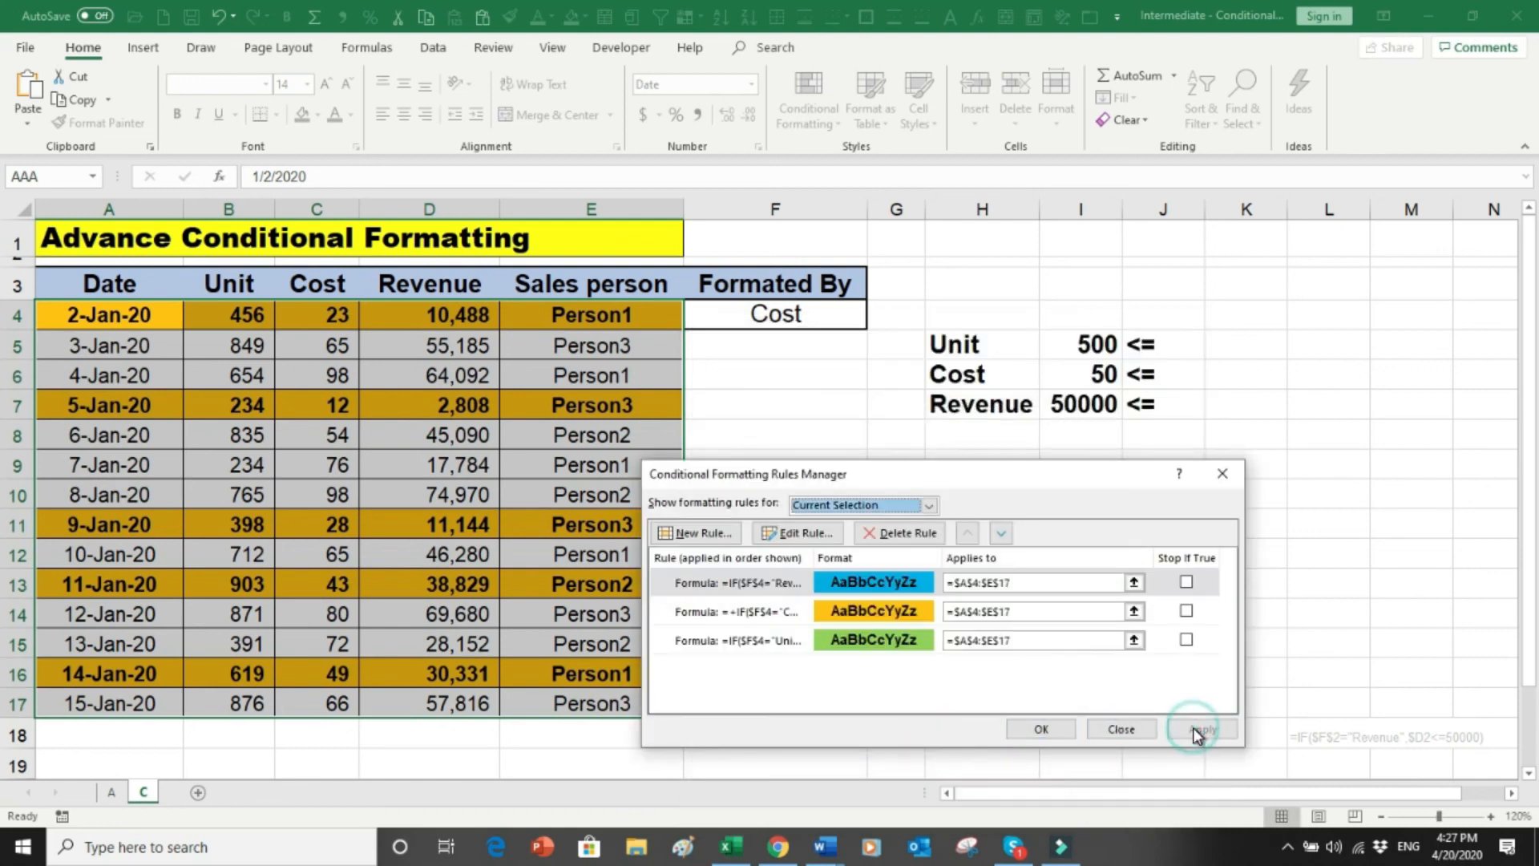
left_click(1052, 729)
left_click(882, 493)
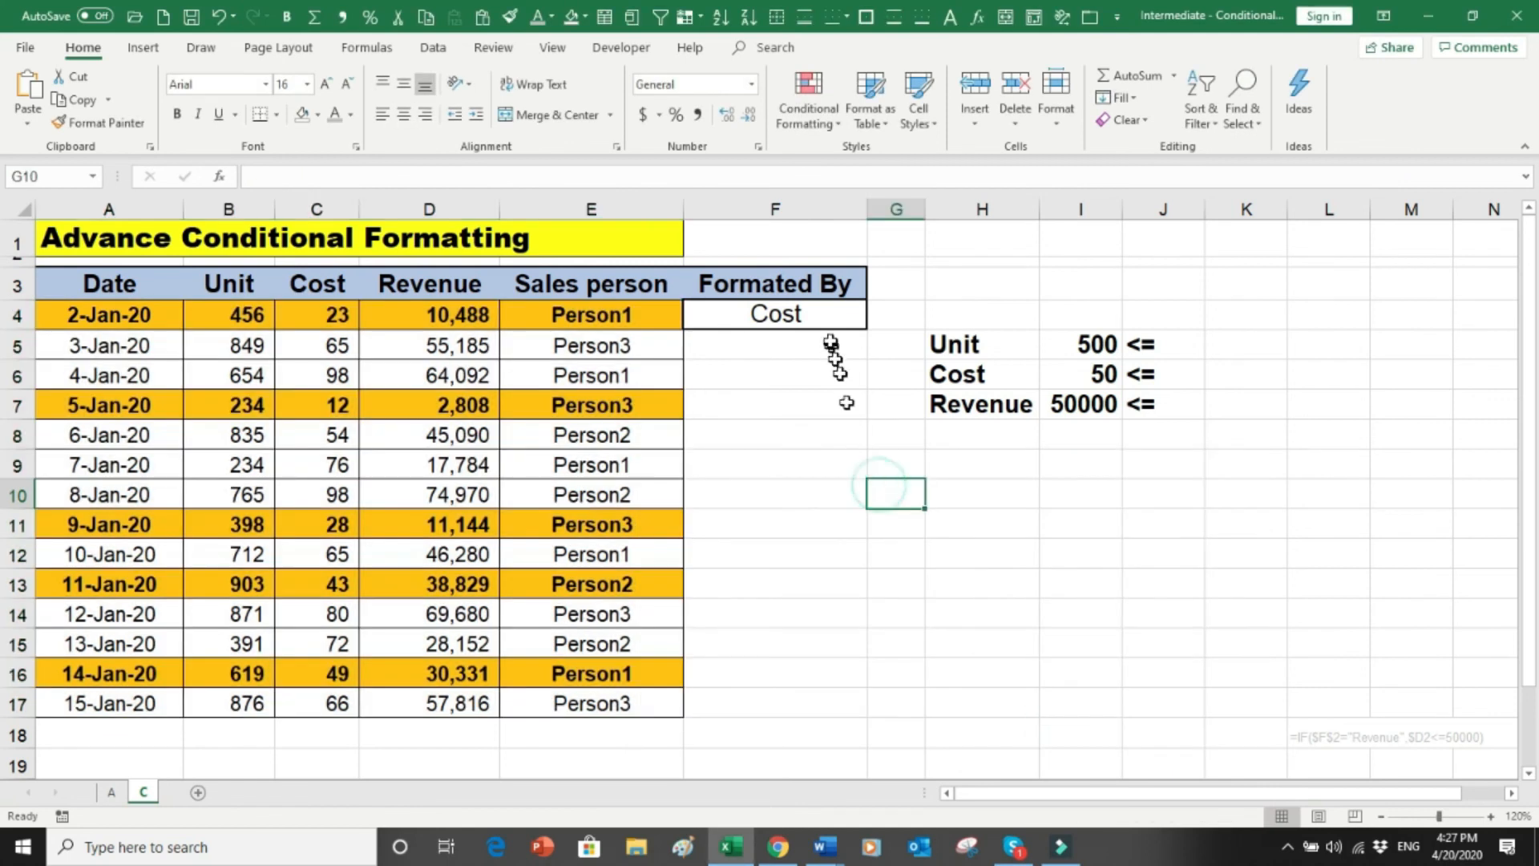
Step: Choose Revenue as the Formated By value in F4 and check the highlighted rows against the table's figures
left_click(826, 316)
left_click(875, 320)
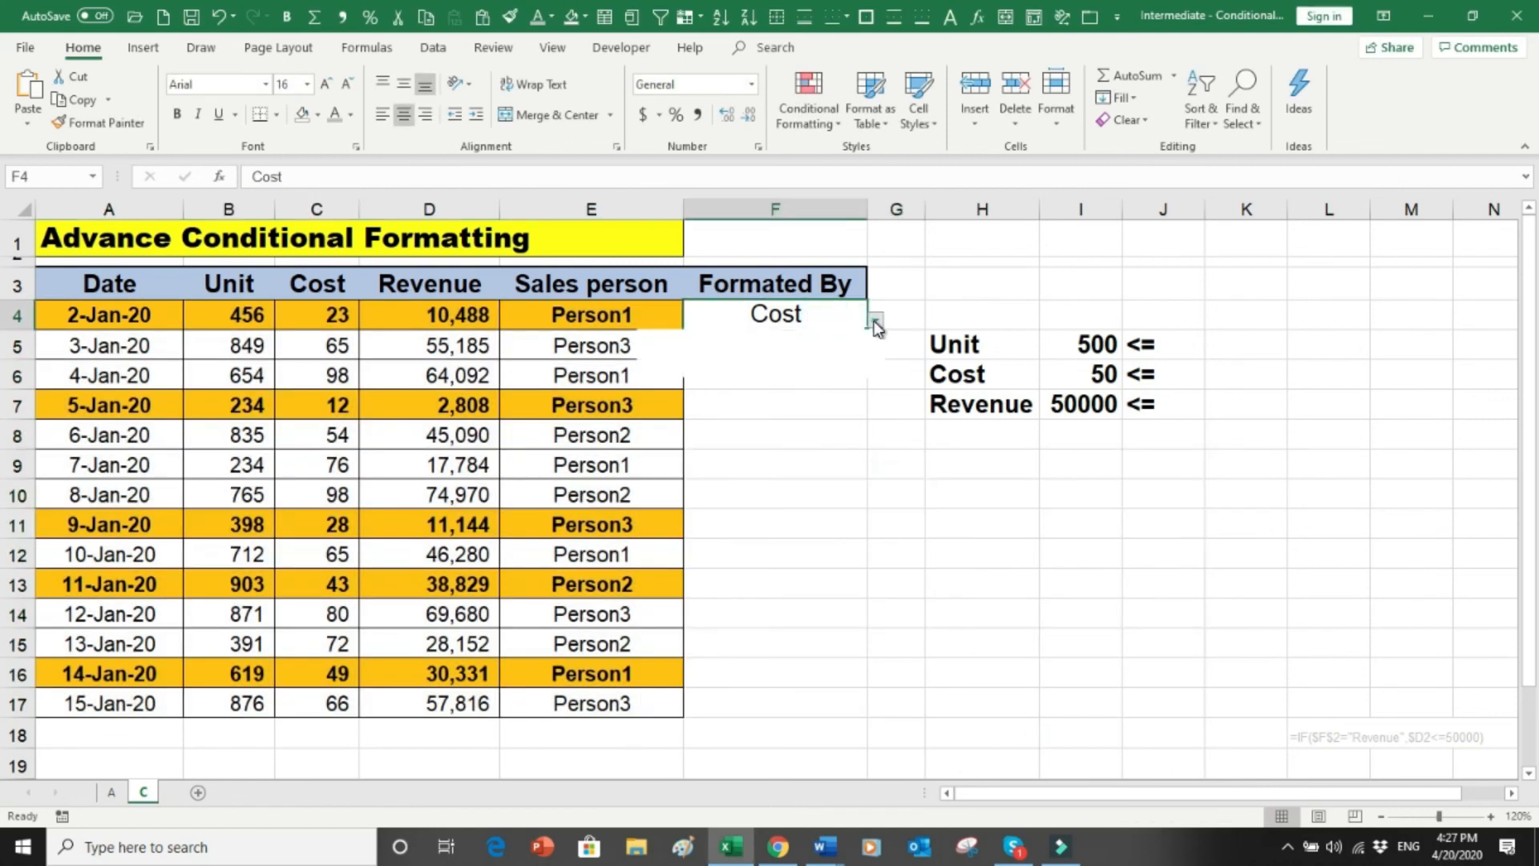
left_click(790, 366)
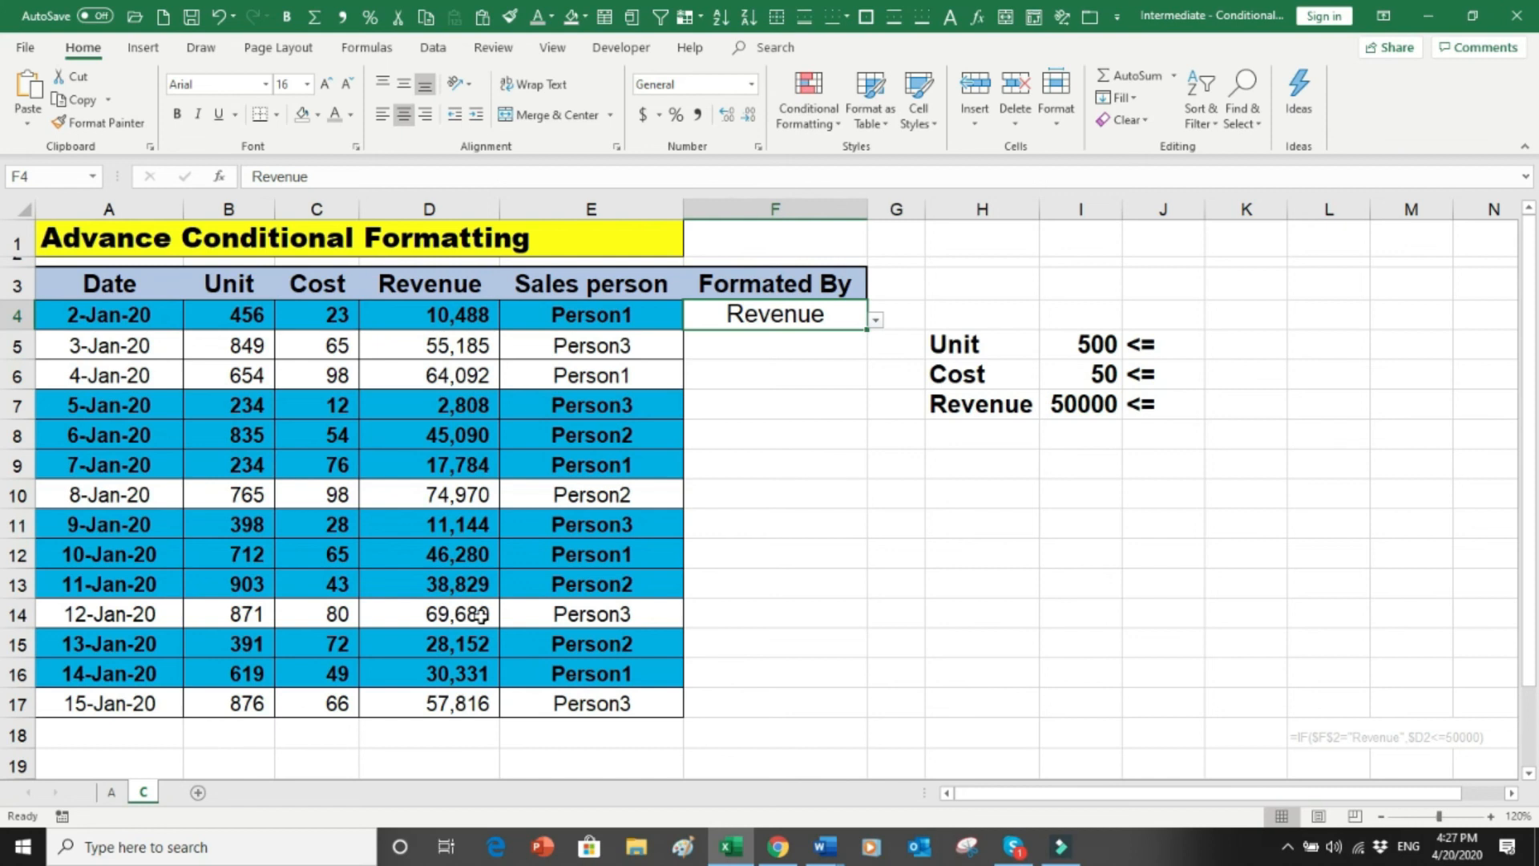
left_click(838, 473)
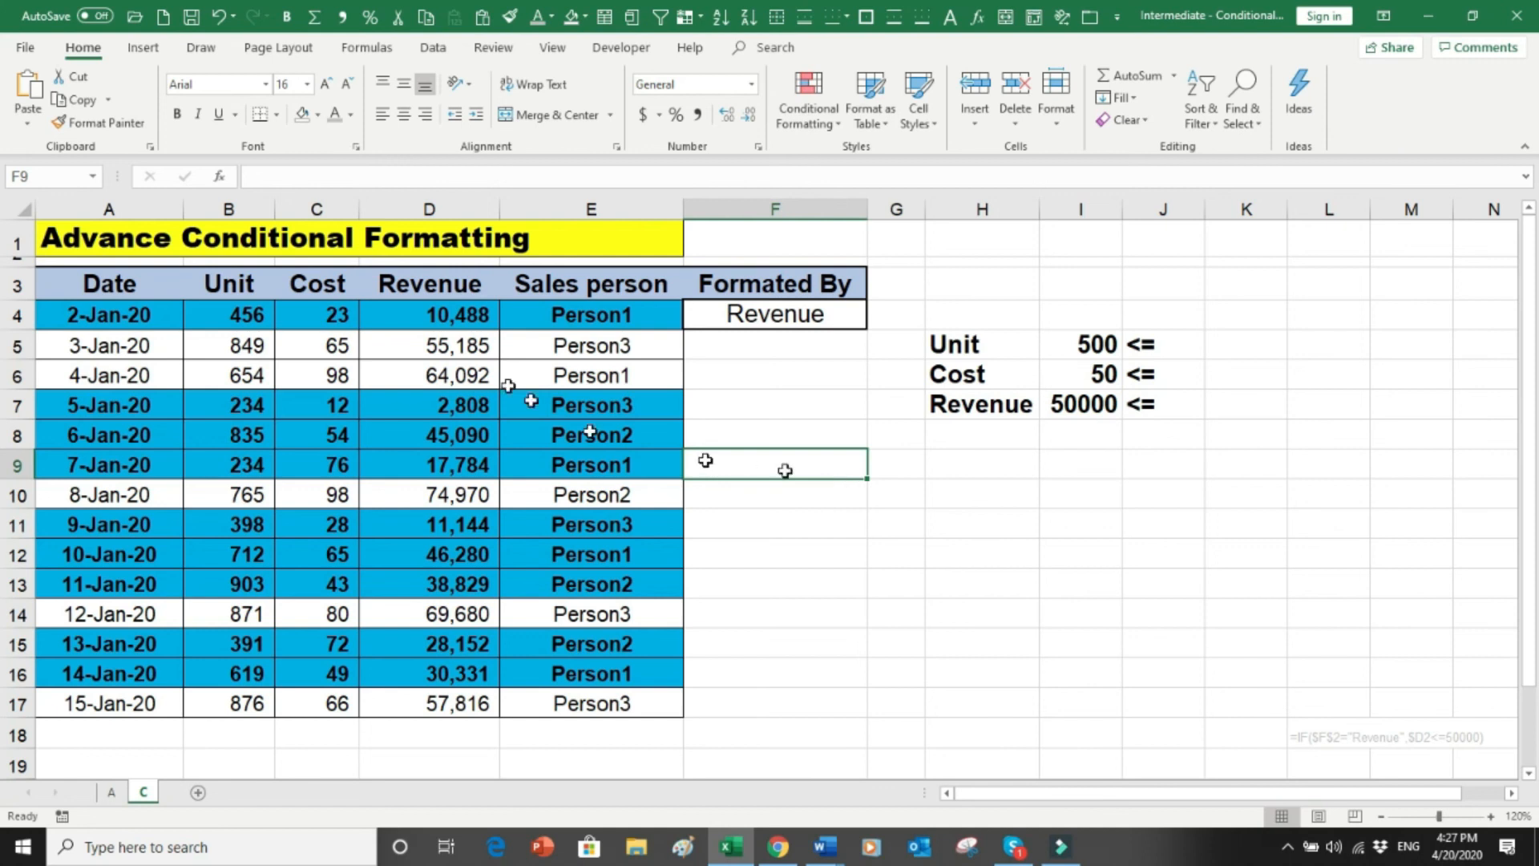
left_click_drag(241, 313, 259, 664)
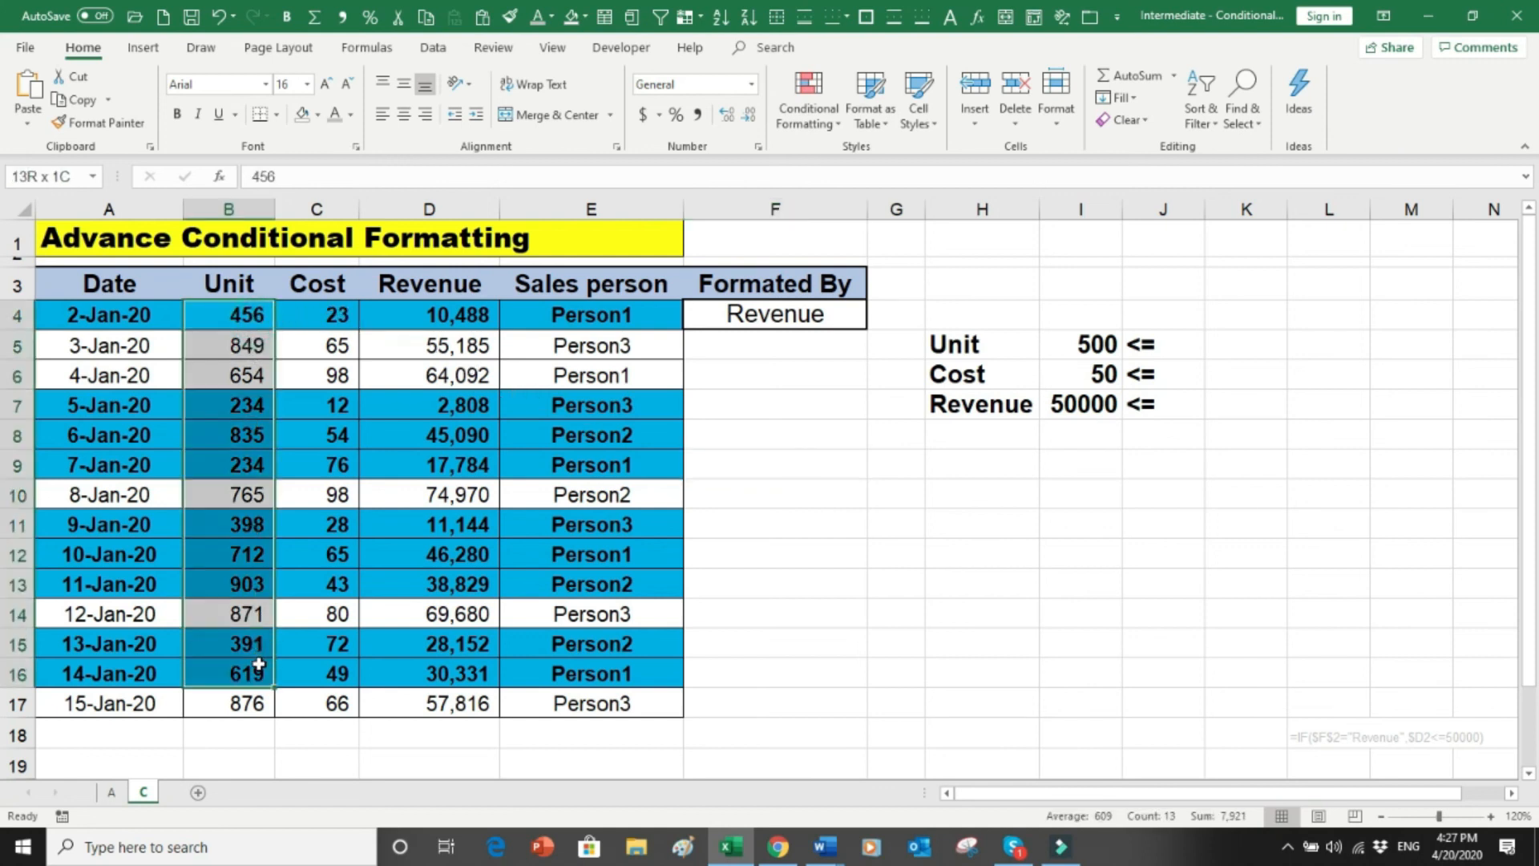
Step: Test the row highlighting by switching the Formated By value in F4 through Unit, Cost and Revenue
left_click(776, 317)
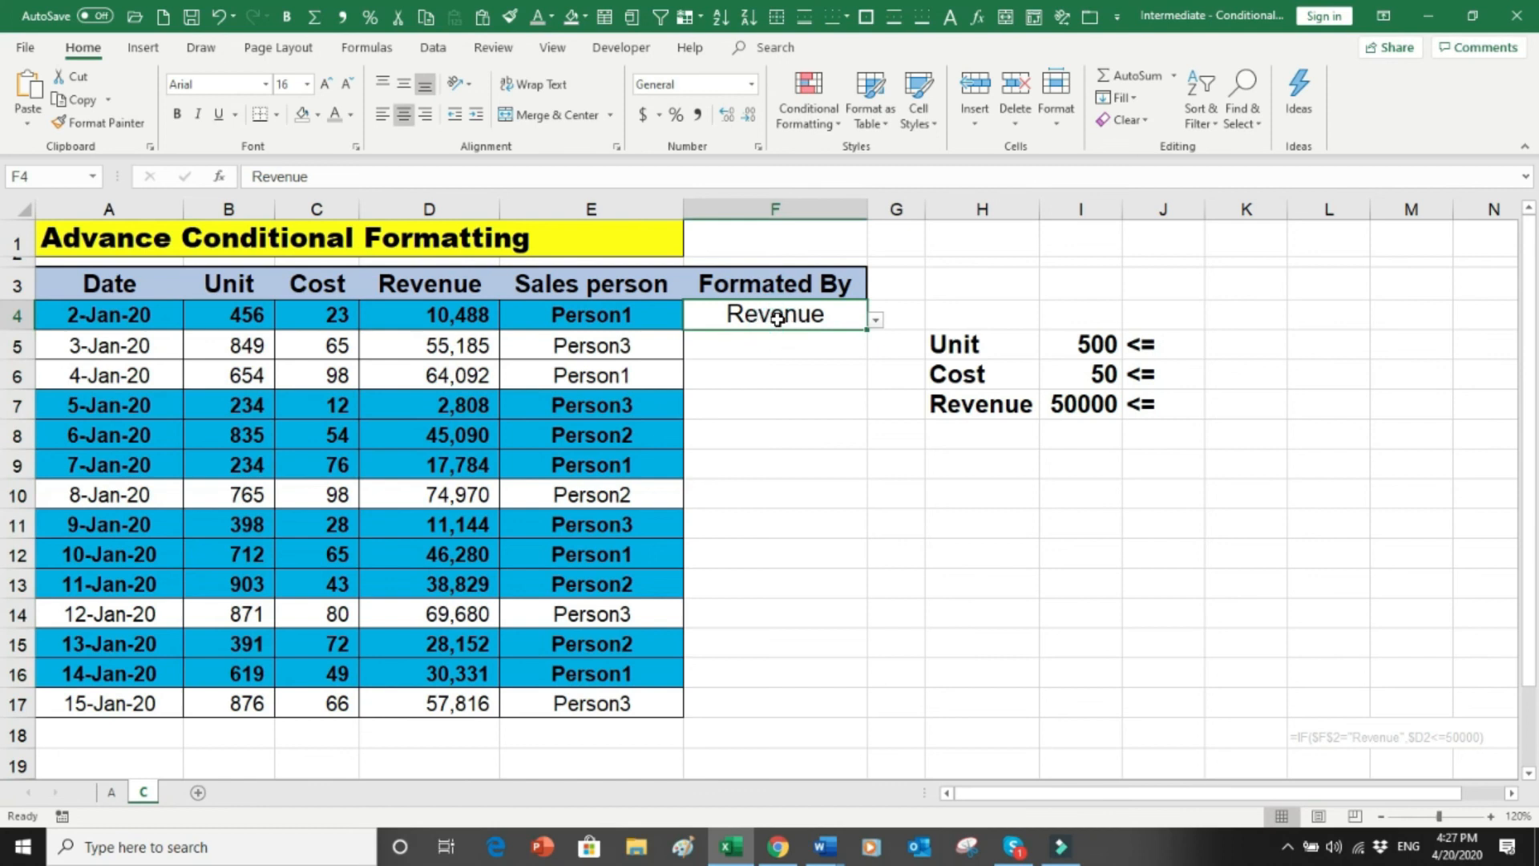
left_click(877, 323)
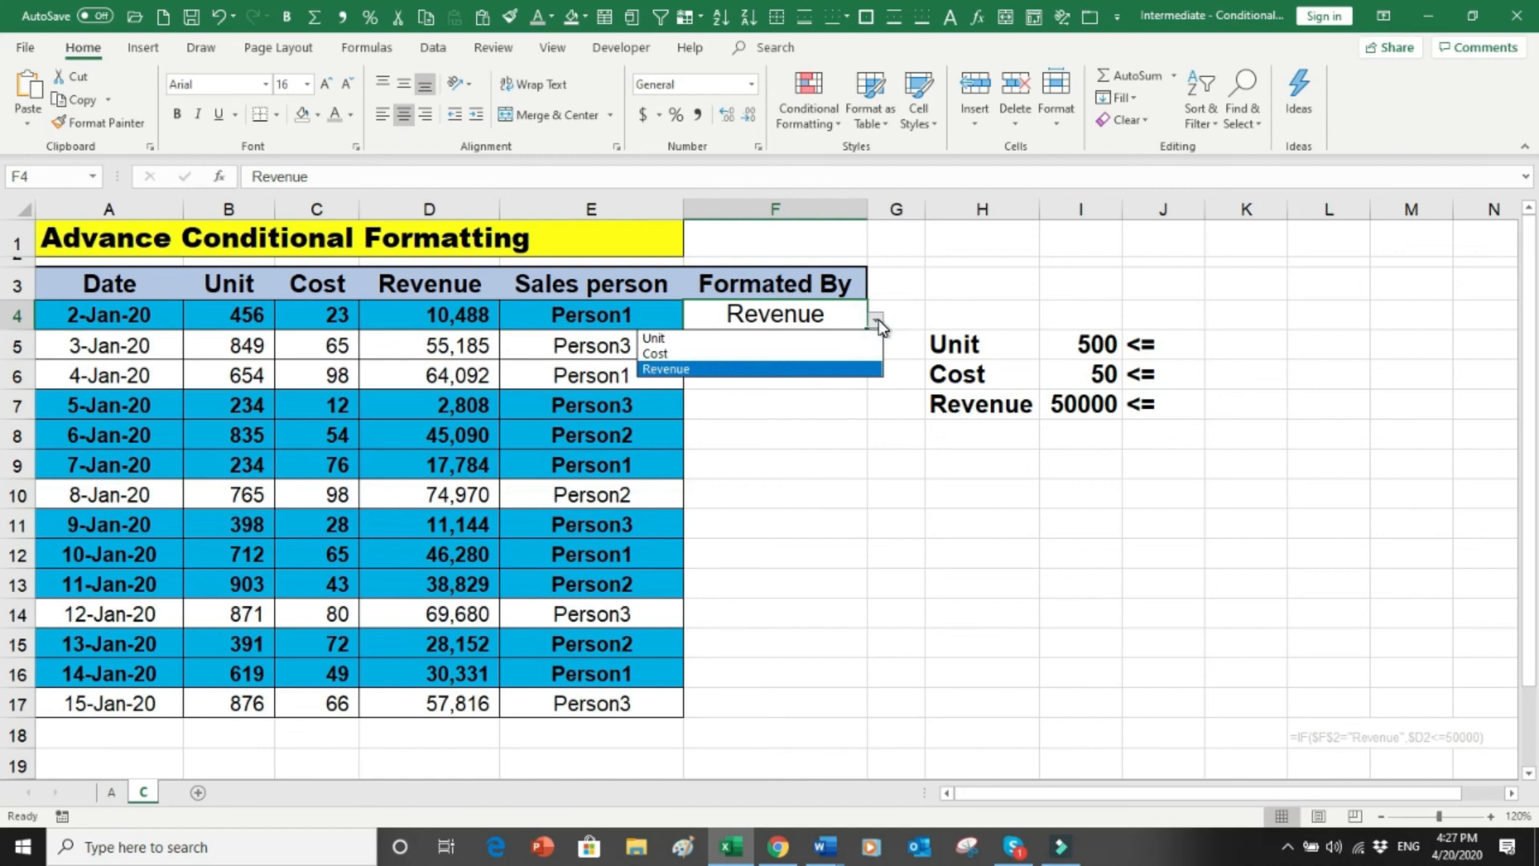
left_click(695, 338)
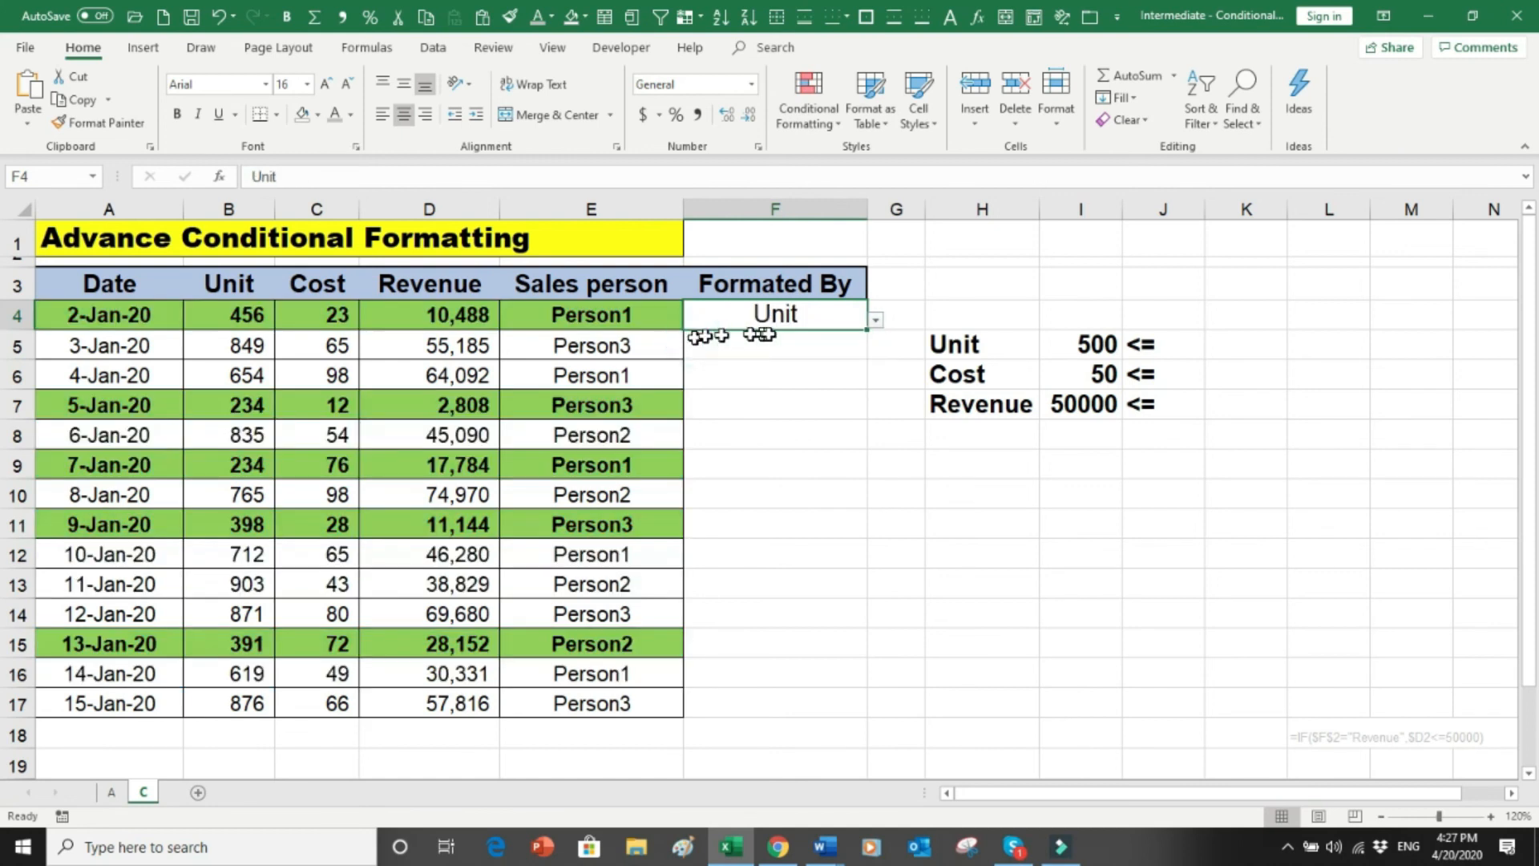
left_click(876, 320)
left_click(833, 354)
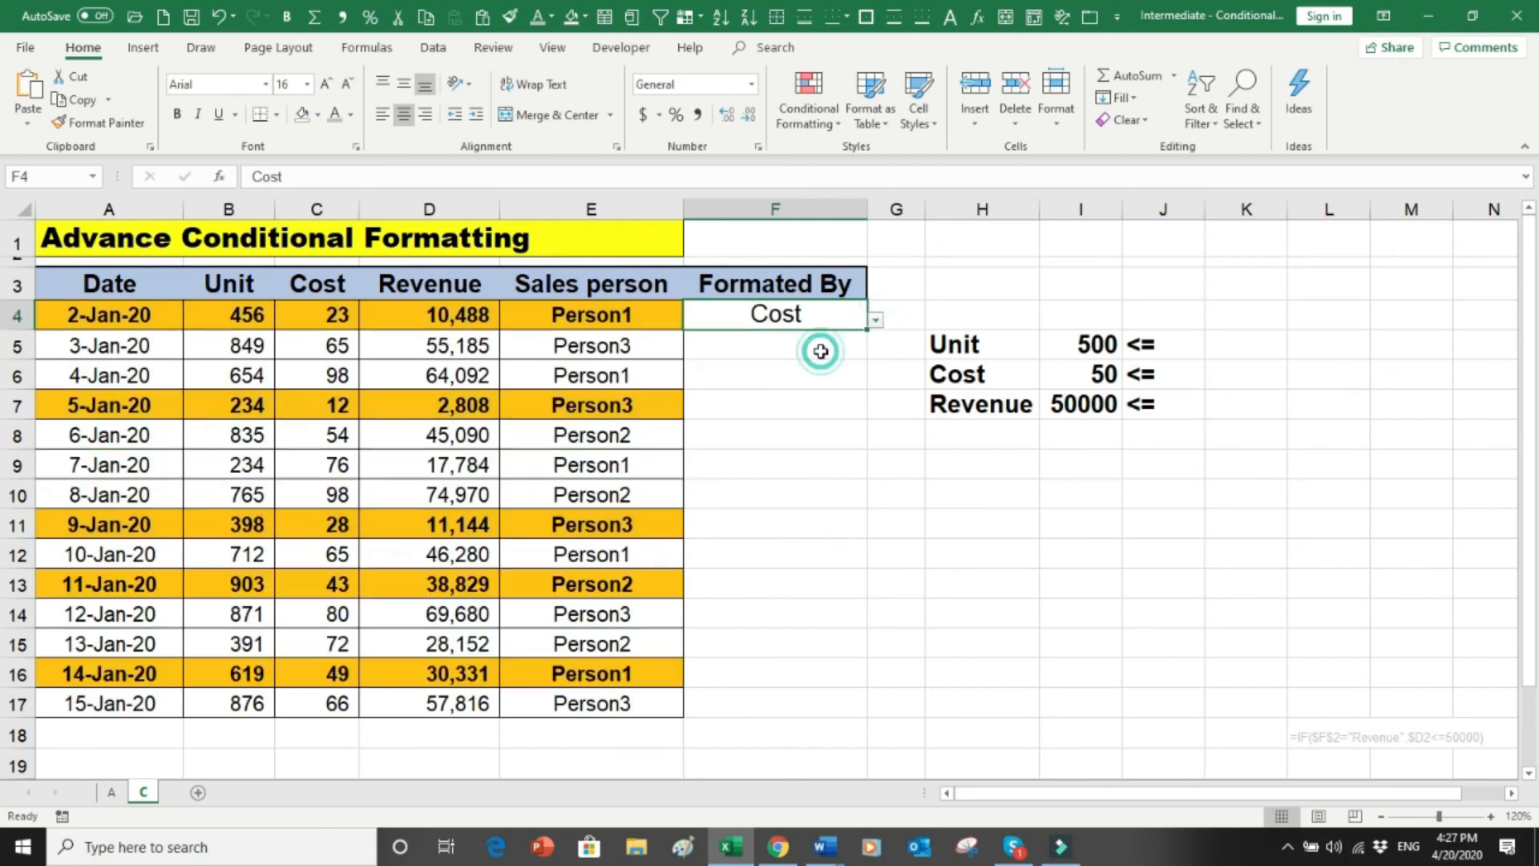
left_click(876, 320)
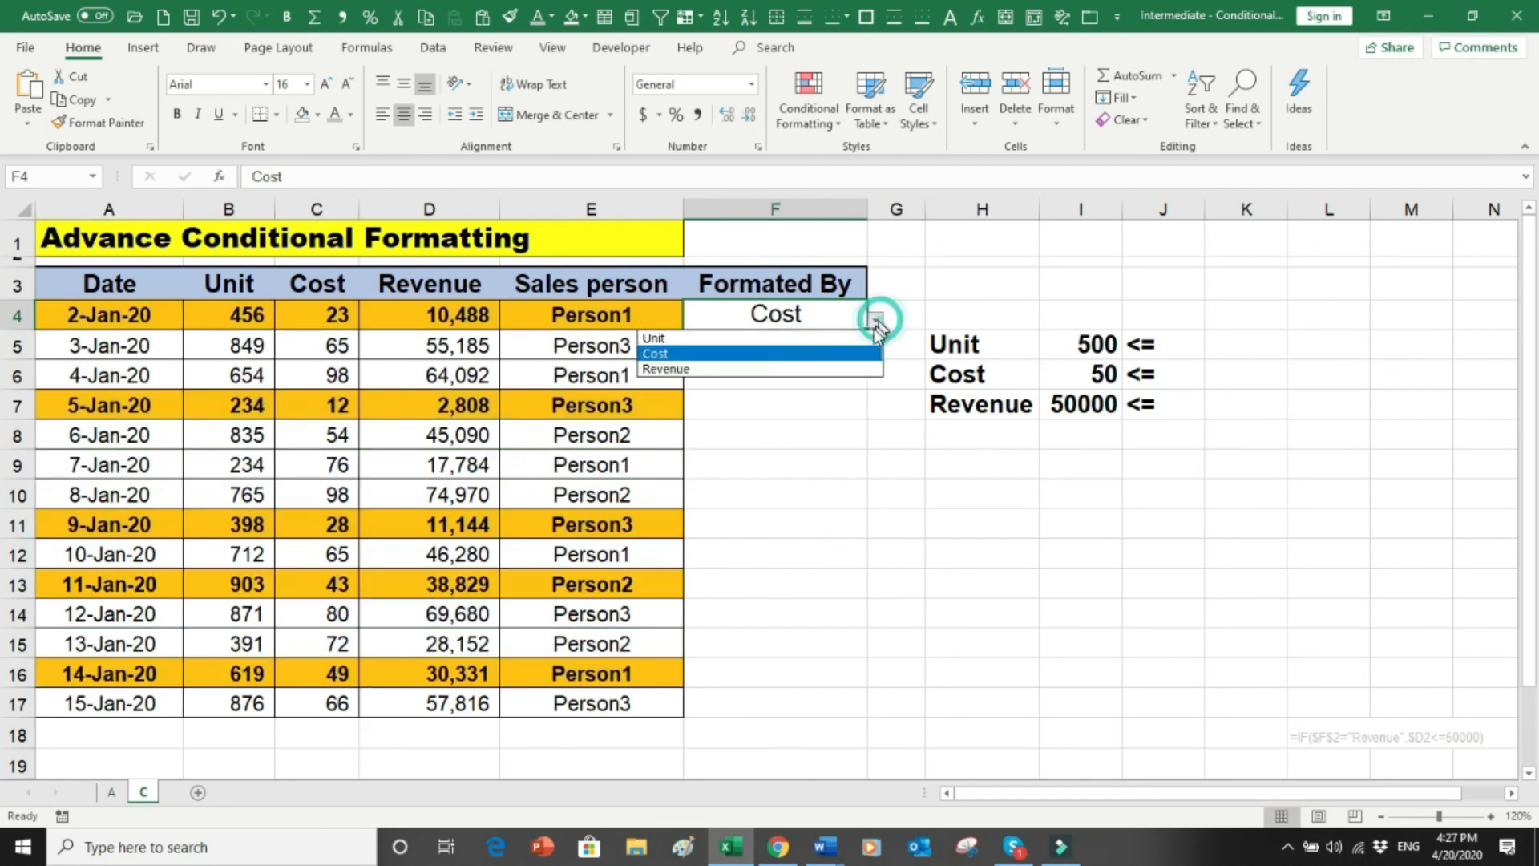
left_click(794, 369)
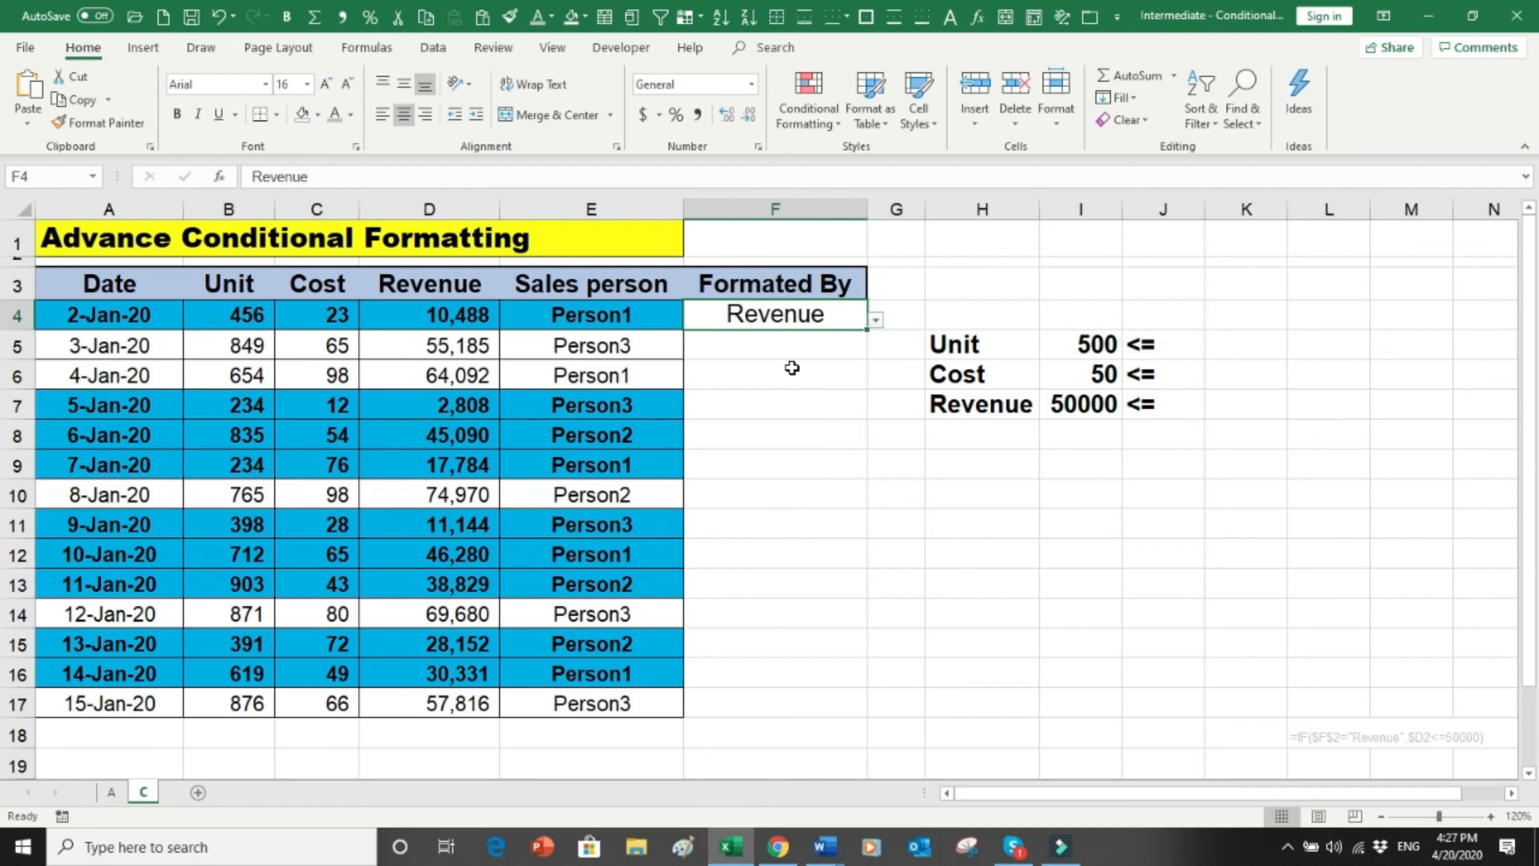